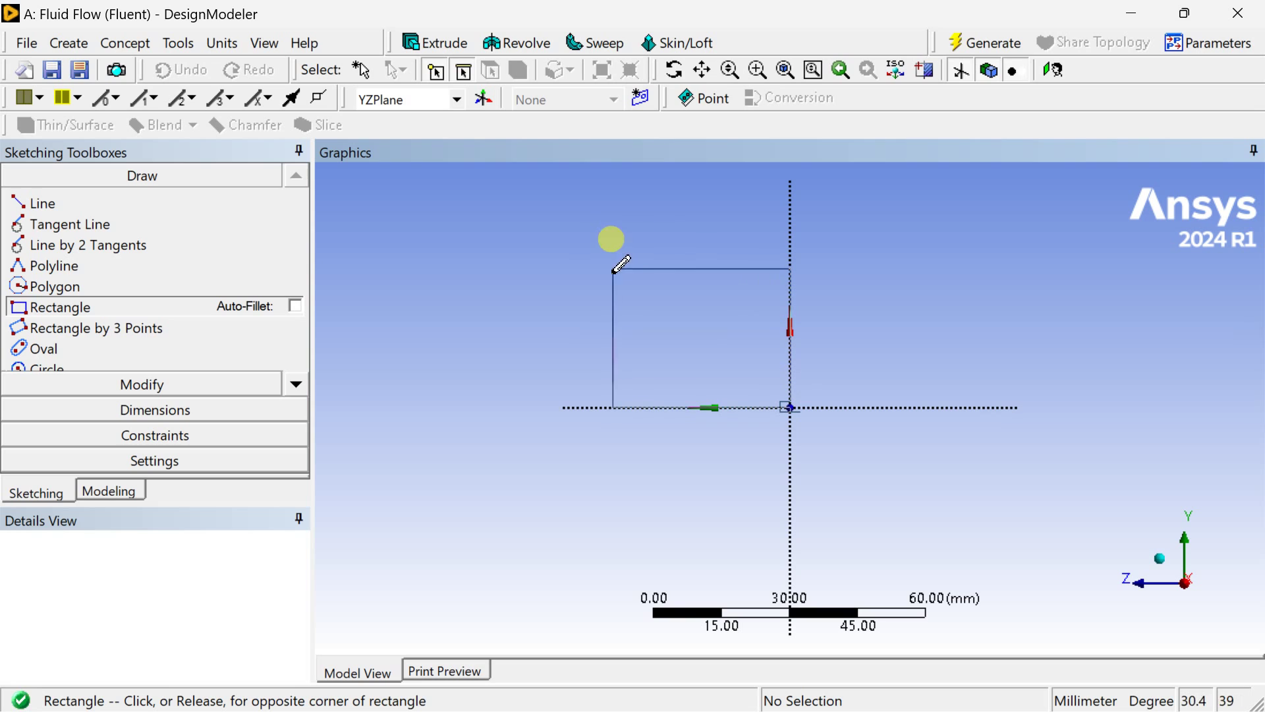
Finish the rectangle and place height and width dimensions on its left and top edges
{"action": "left_click", "coordinate": [596, 260]}
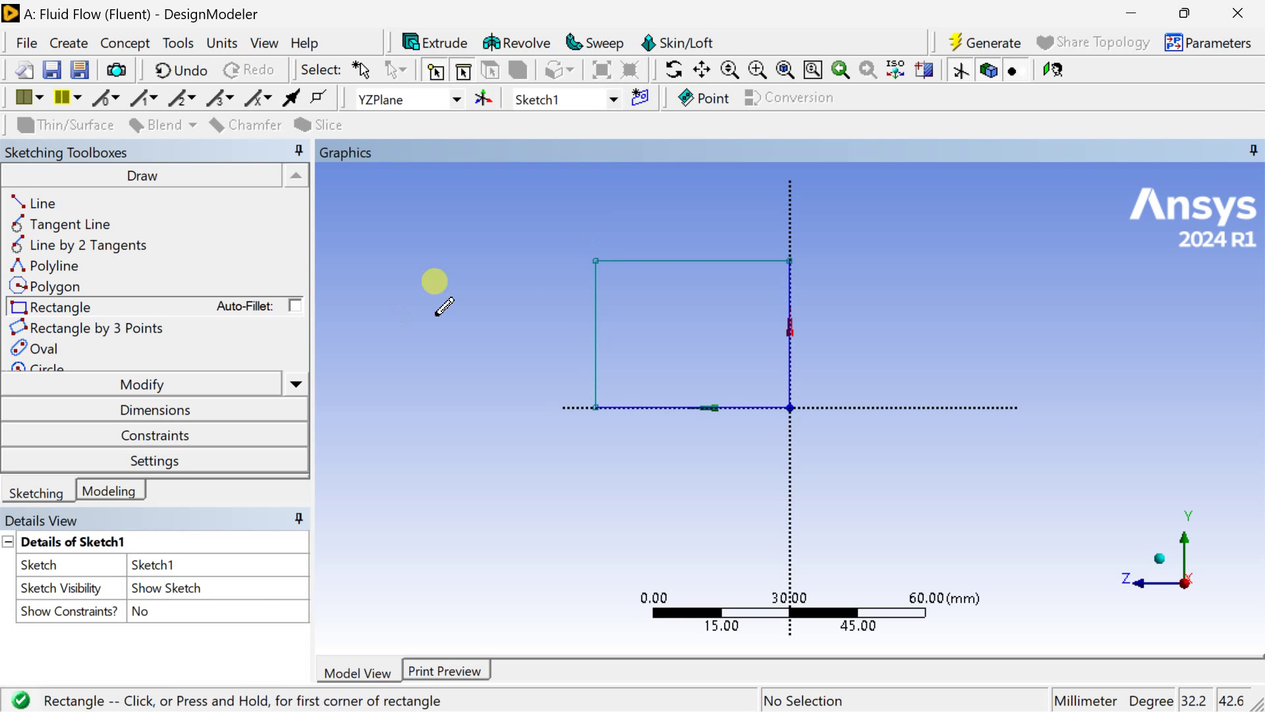
{"action": "left_click", "coordinate": [198, 410]}
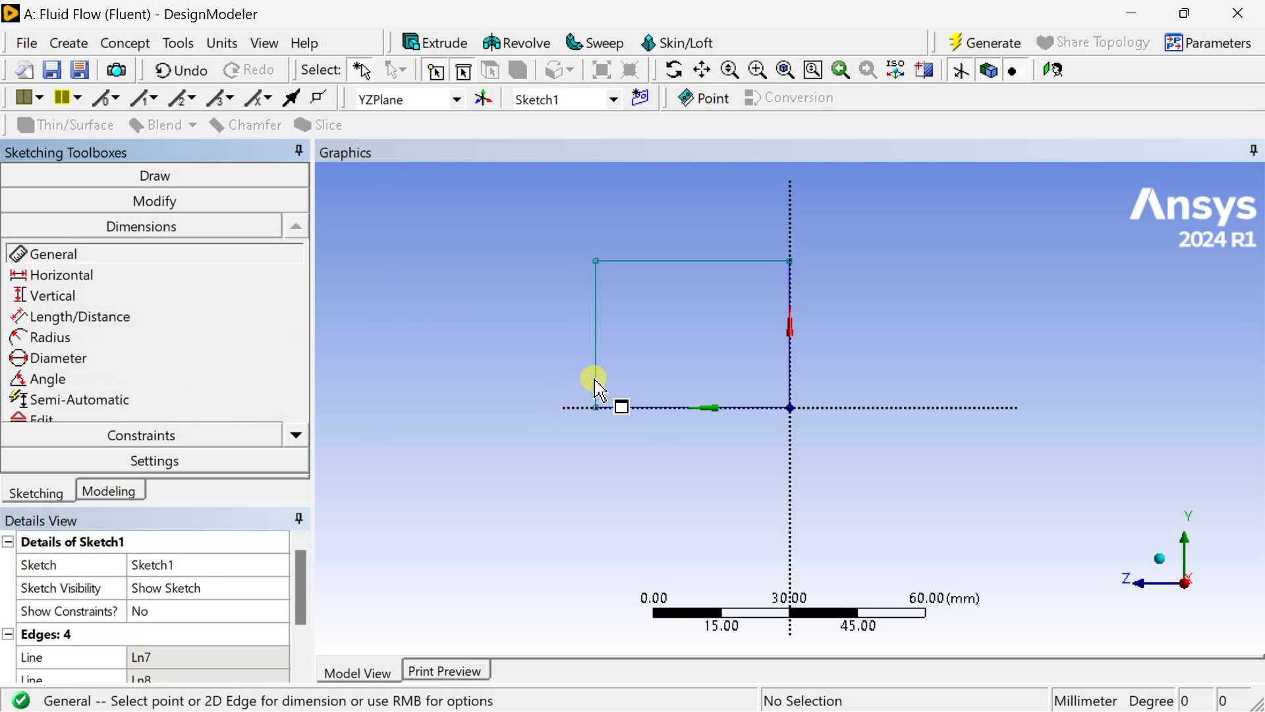
{"action": "left_click", "coordinate": [597, 367]}
{"action": "left_click", "coordinate": [539, 330]}
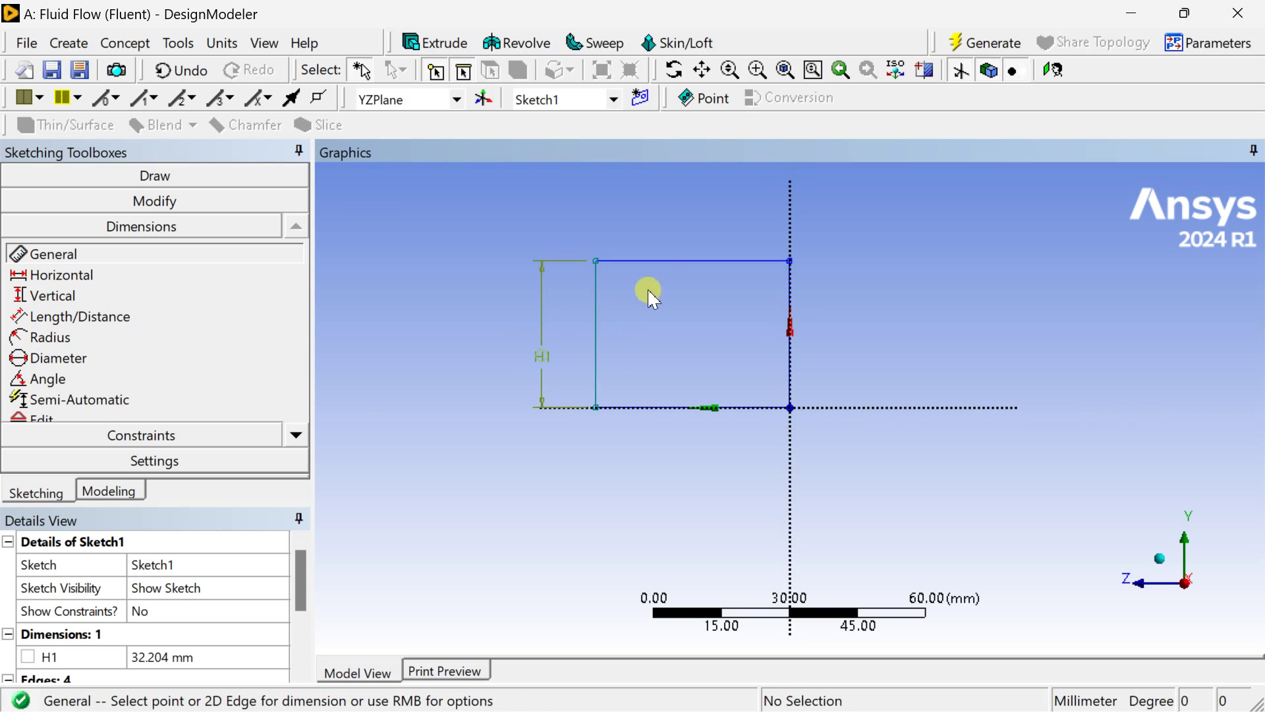
{"action": "left_click", "coordinate": [669, 261]}
{"action": "left_click", "coordinate": [672, 196]}
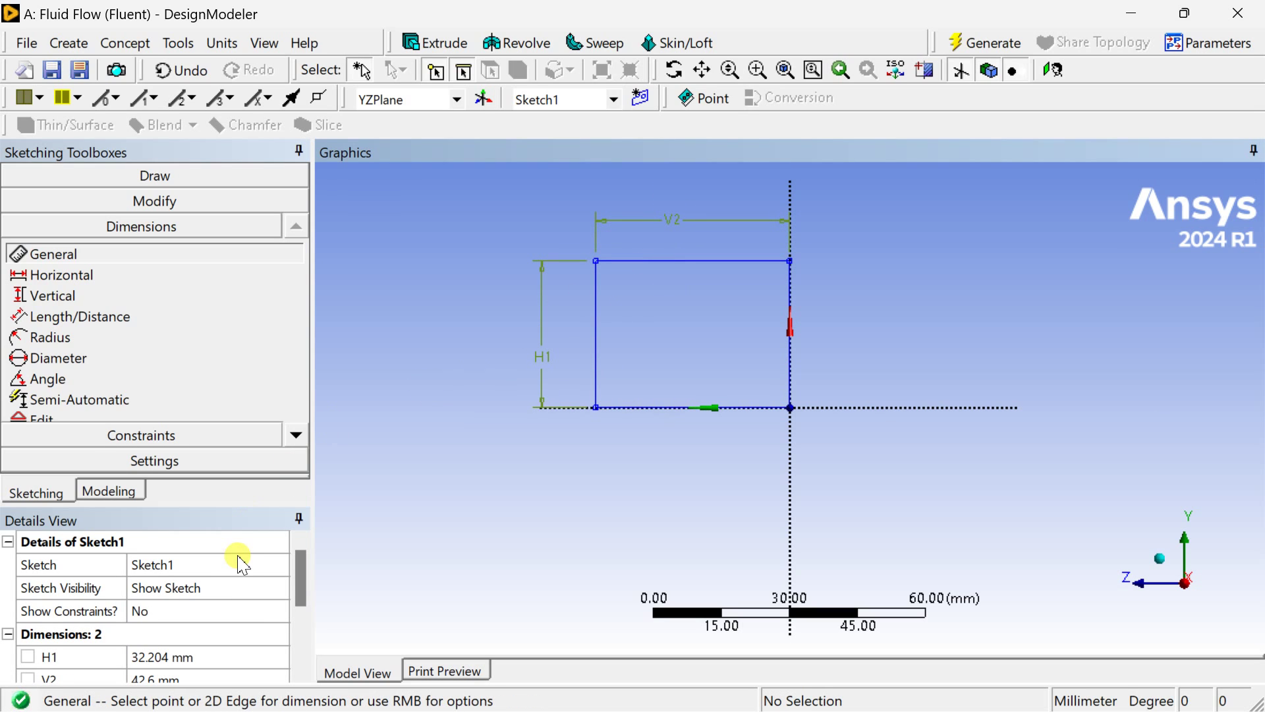
Set H1 and V2 to 20 mm in Details View and regenerate the model
{"action": "left_click_drag", "start_coordinate": [239, 504], "coordinate": [238, 428]}
{"action": "left_click", "coordinate": [191, 581]}
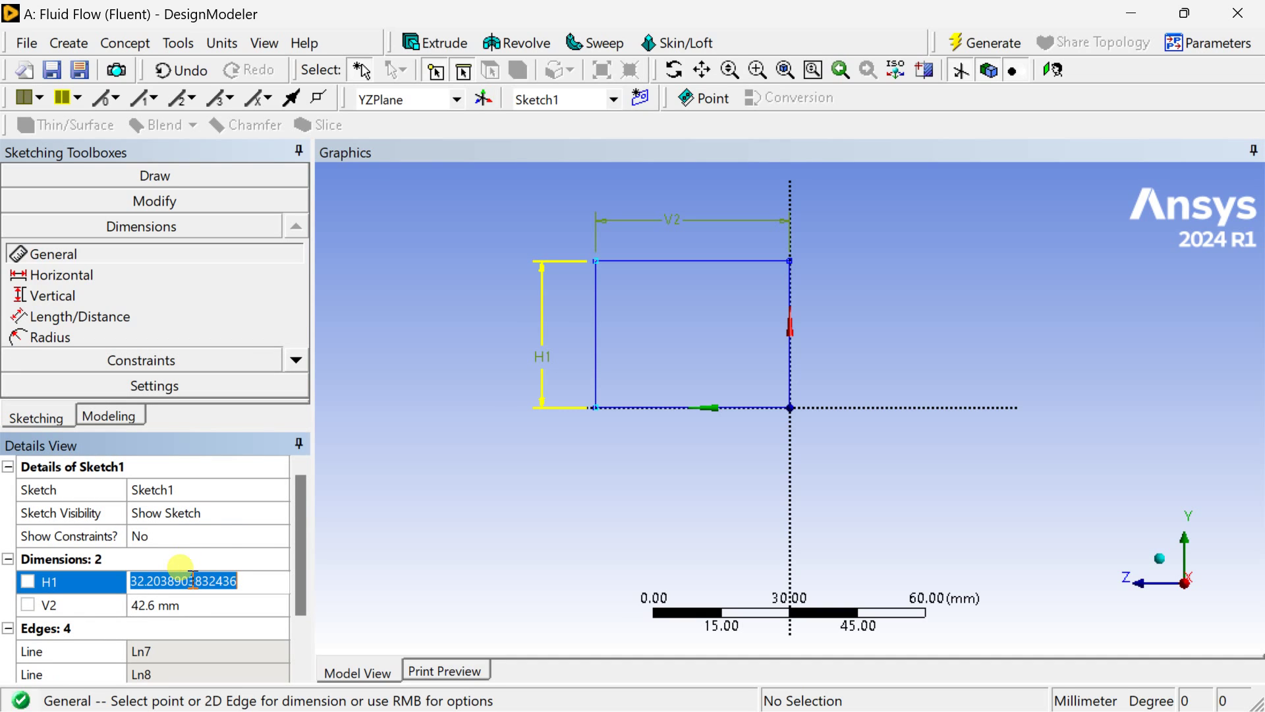
{"action": "type", "text": "20"}
{"action": "key", "text": "Return"}
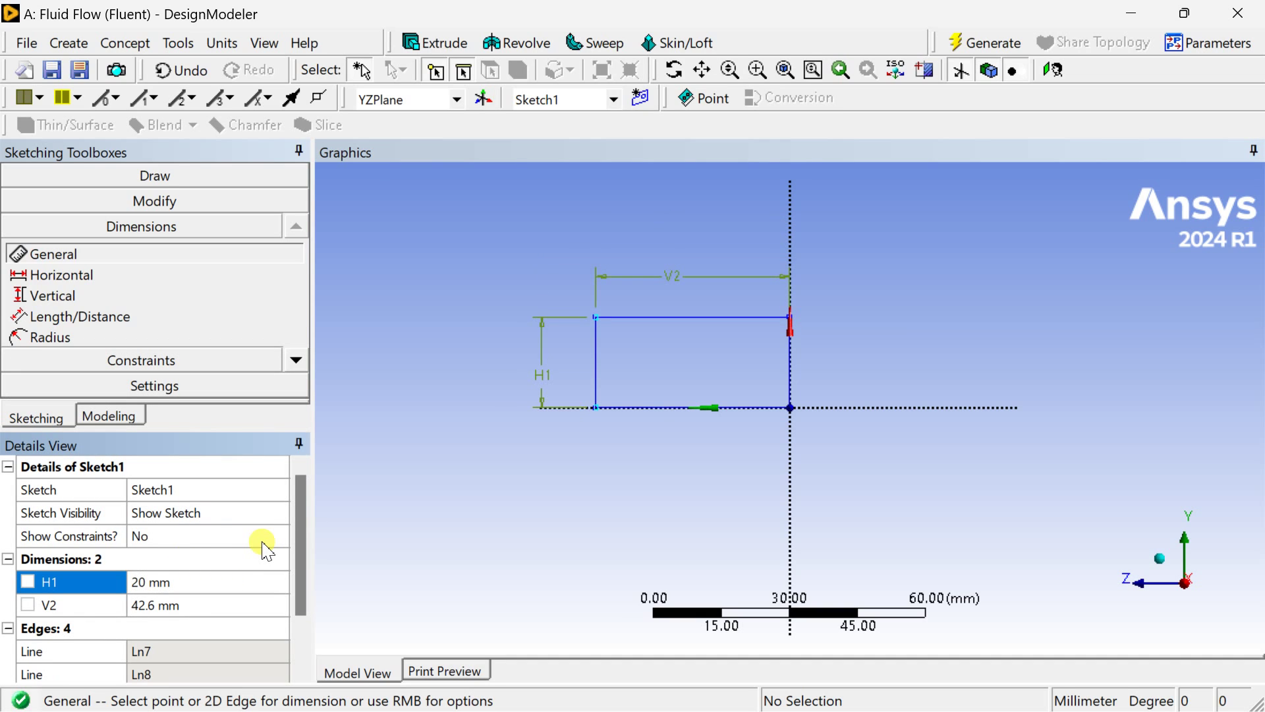
{"action": "left_click", "coordinate": [224, 604]}
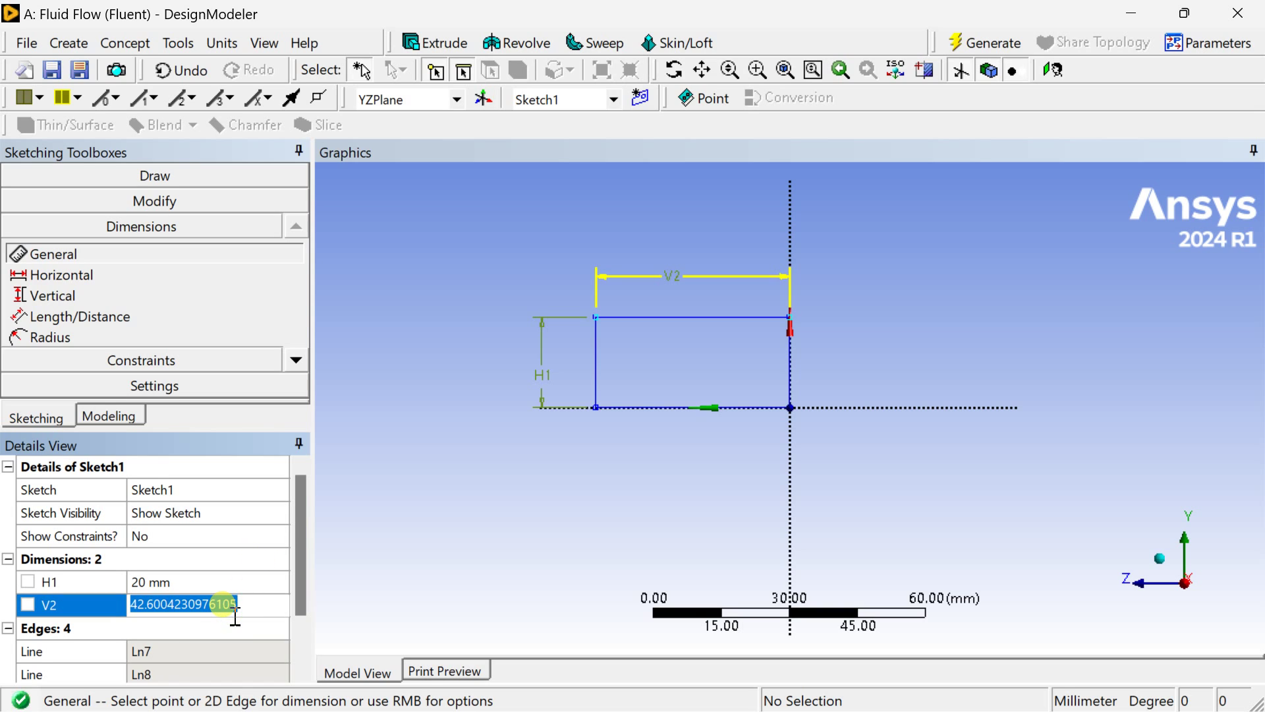
{"action": "type", "text": "20"}
{"action": "key", "text": "Return"}
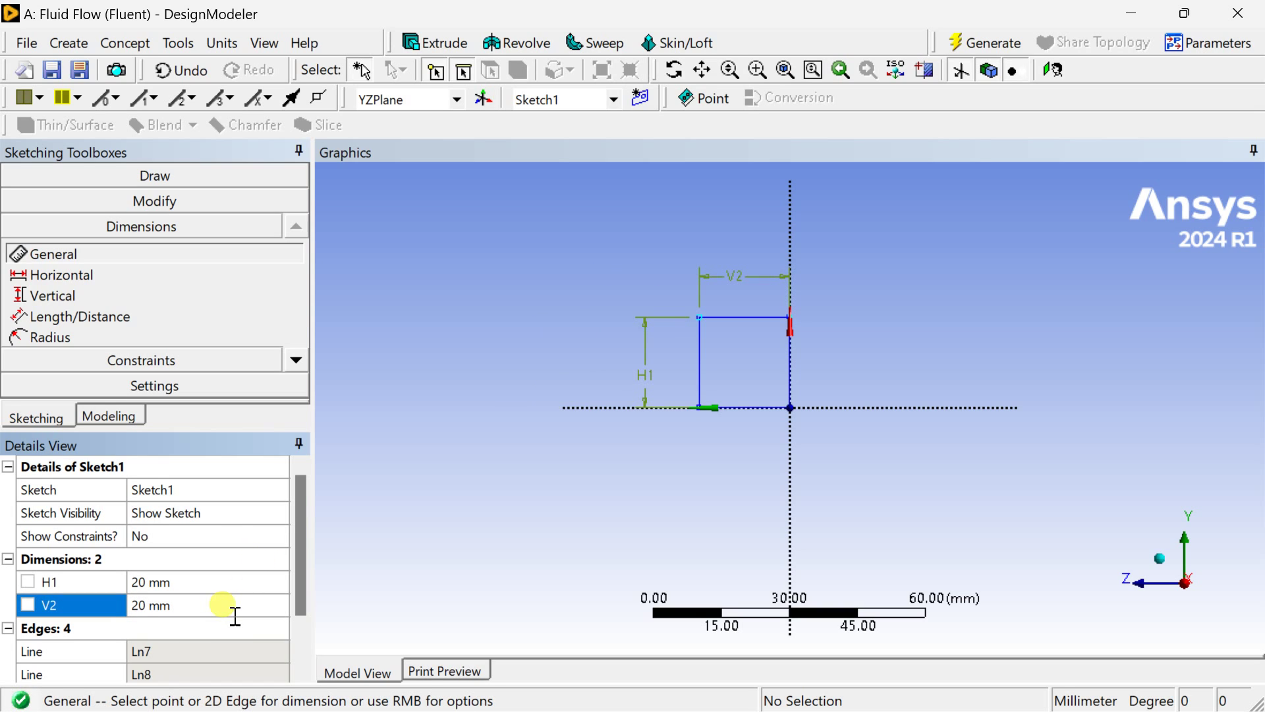
{"action": "left_click", "coordinate": [997, 44]}
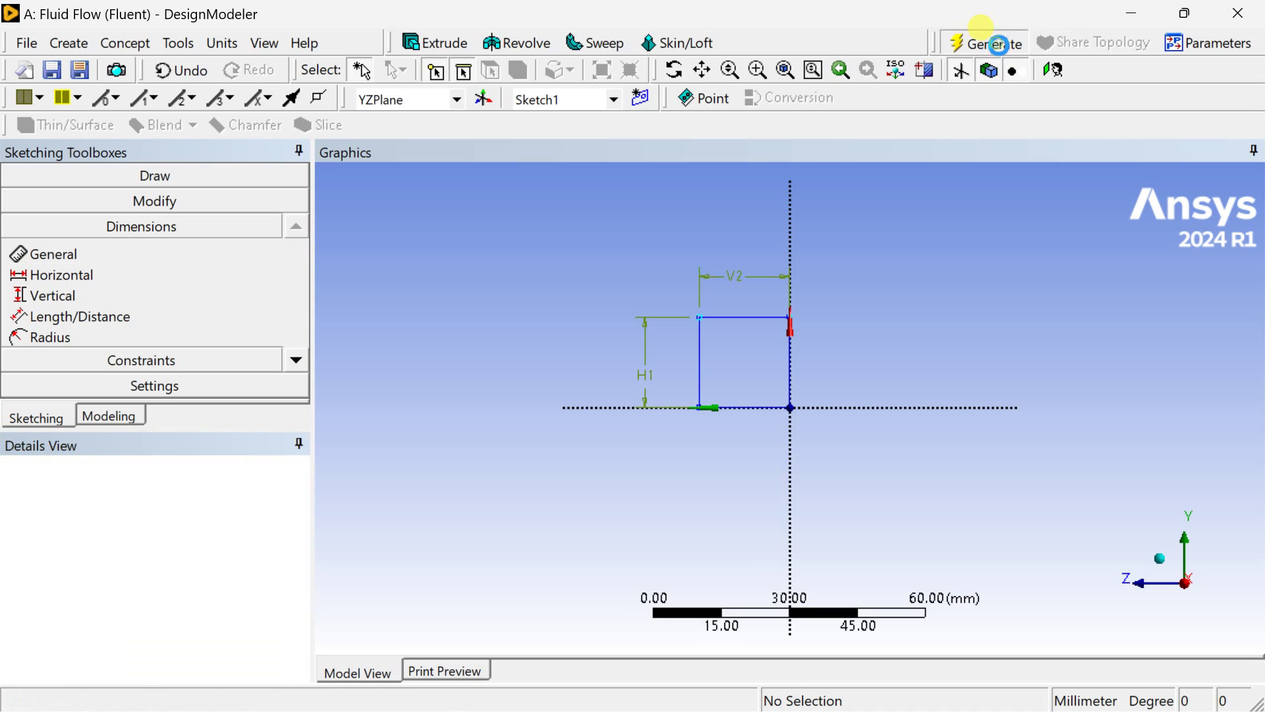
Extrude Sketch1 to a 5 mm depth as an Add Frozen solid and generate it
{"action": "left_click", "coordinate": [1161, 566]}
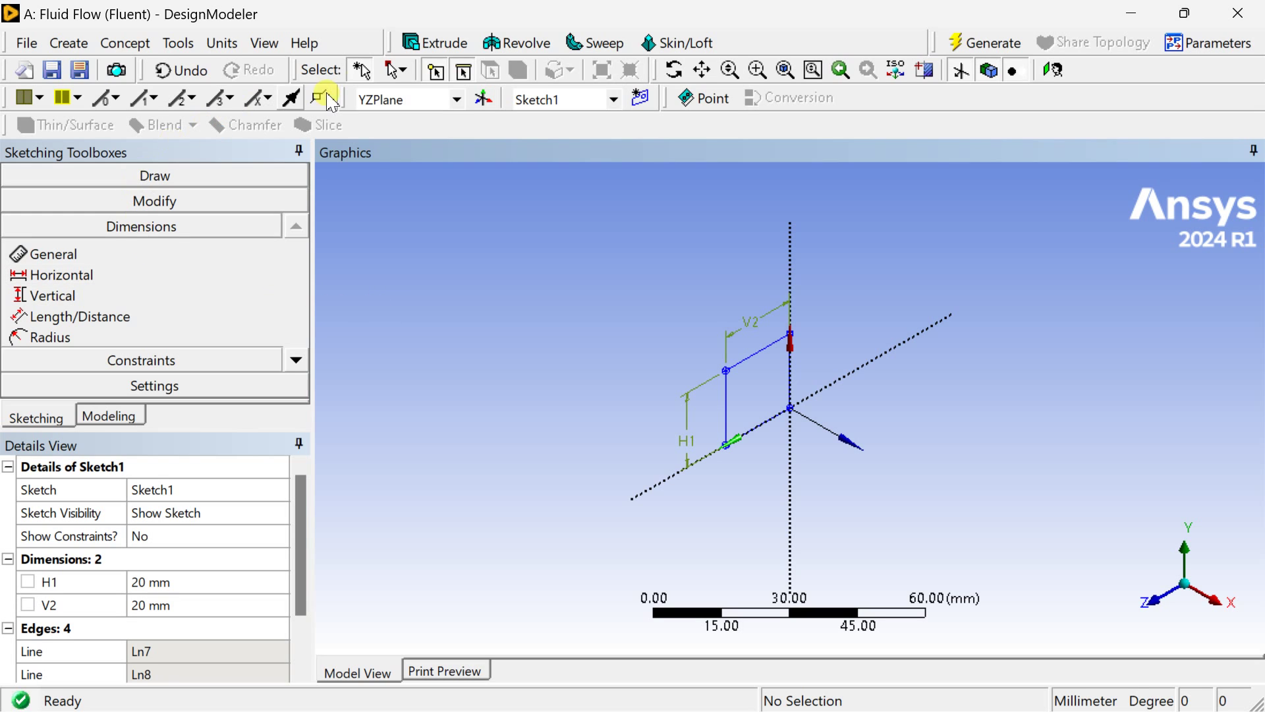
{"action": "left_click", "coordinate": [435, 45]}
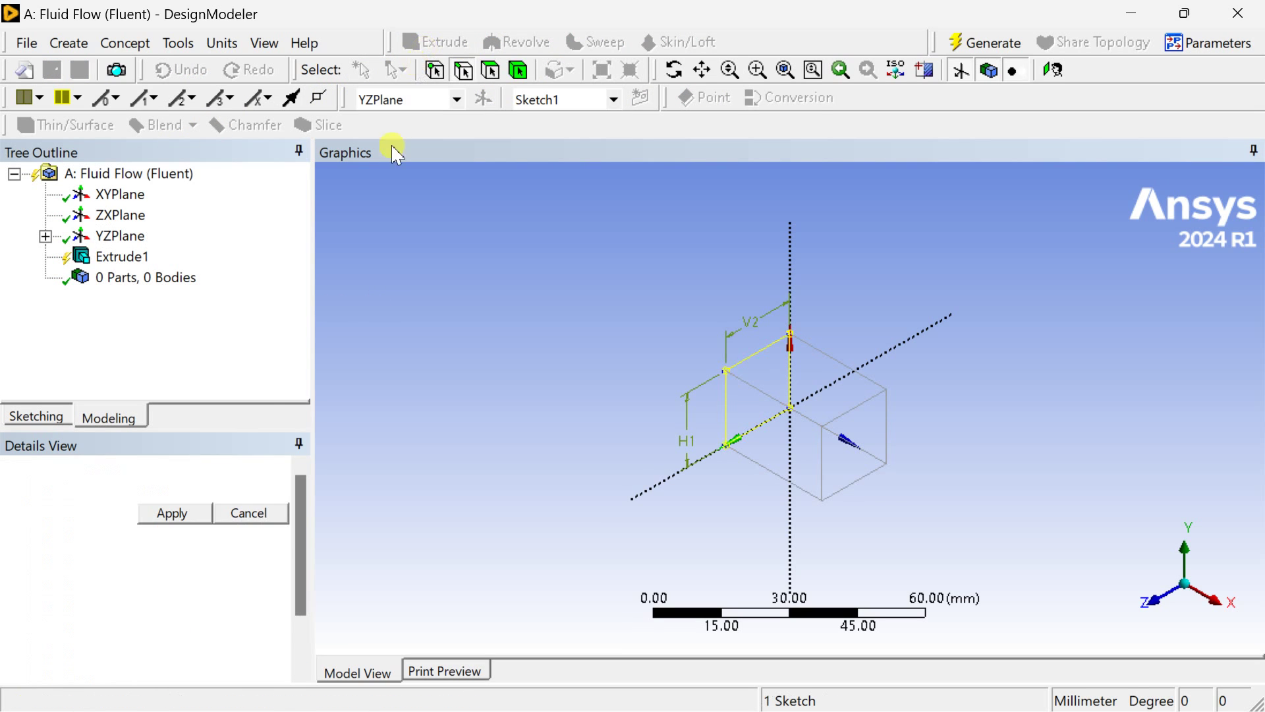
{"action": "left_click", "coordinate": [196, 518]}
{"action": "left_click", "coordinate": [218, 535]}
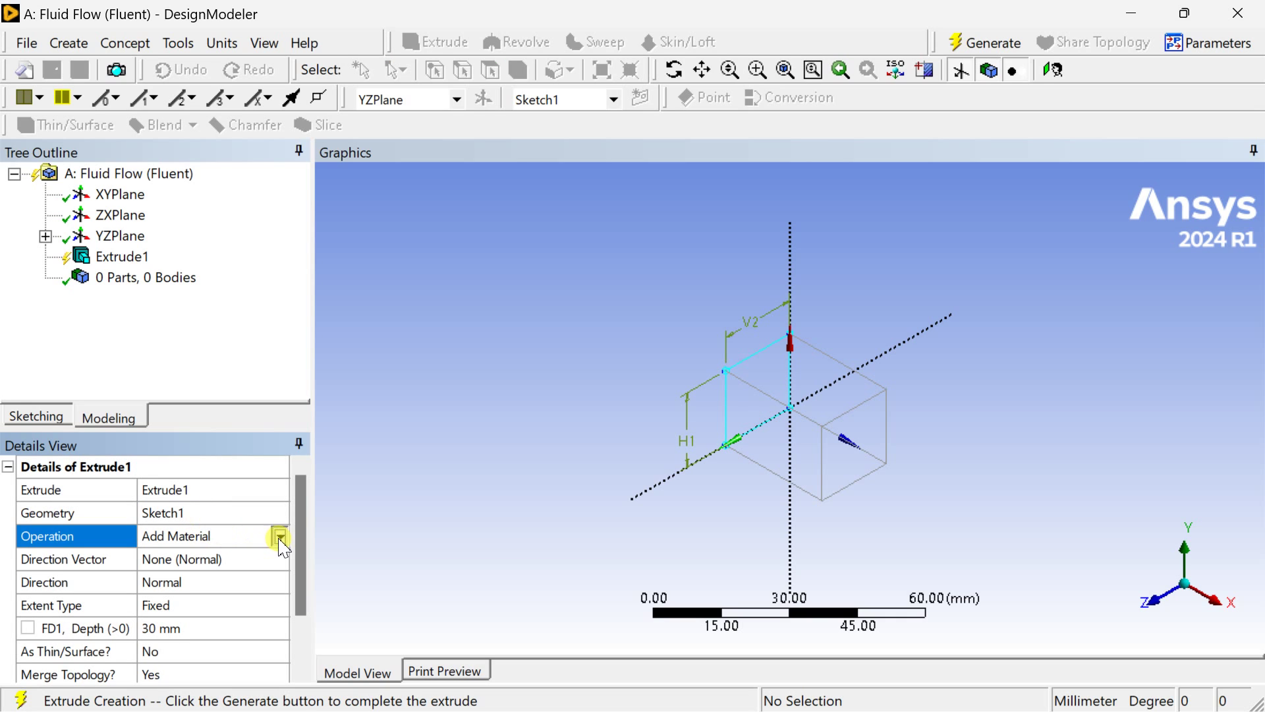
{"action": "left_click", "coordinate": [280, 537]}
{"action": "left_click", "coordinate": [238, 556]}
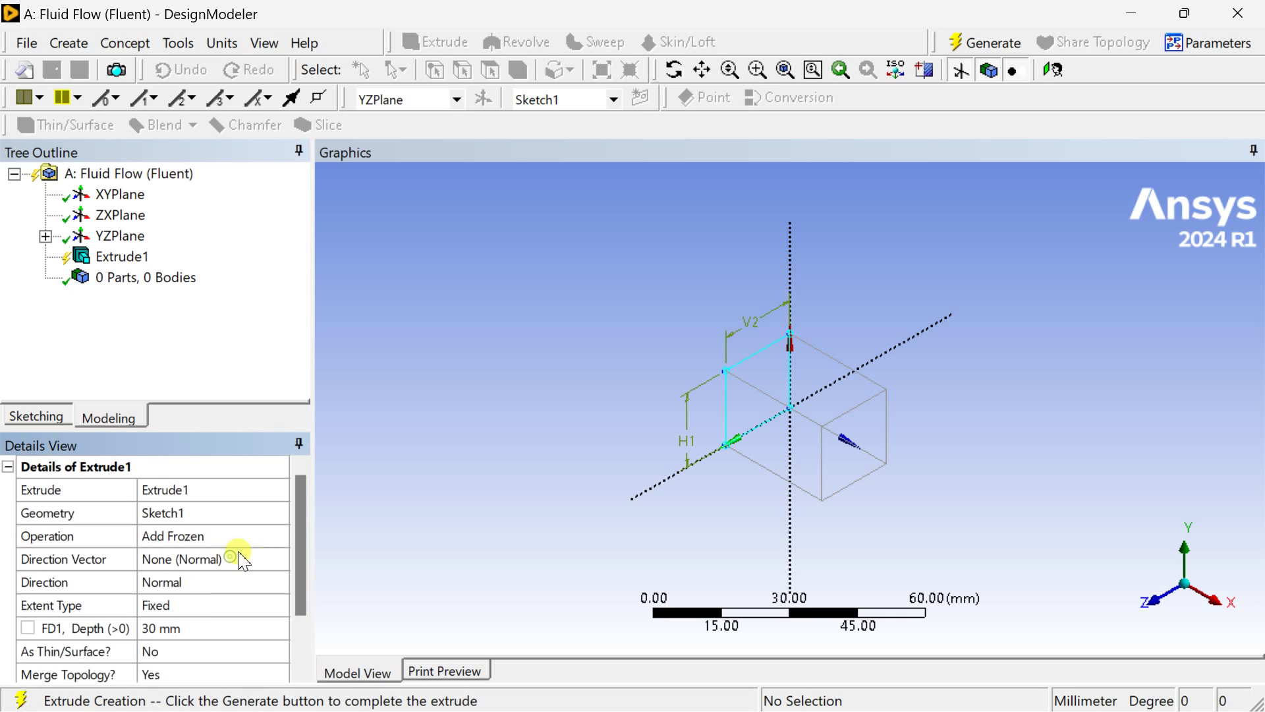
{"action": "left_click", "coordinate": [178, 631]}
{"action": "type", "text": "5"}
{"action": "key", "text": "Return"}
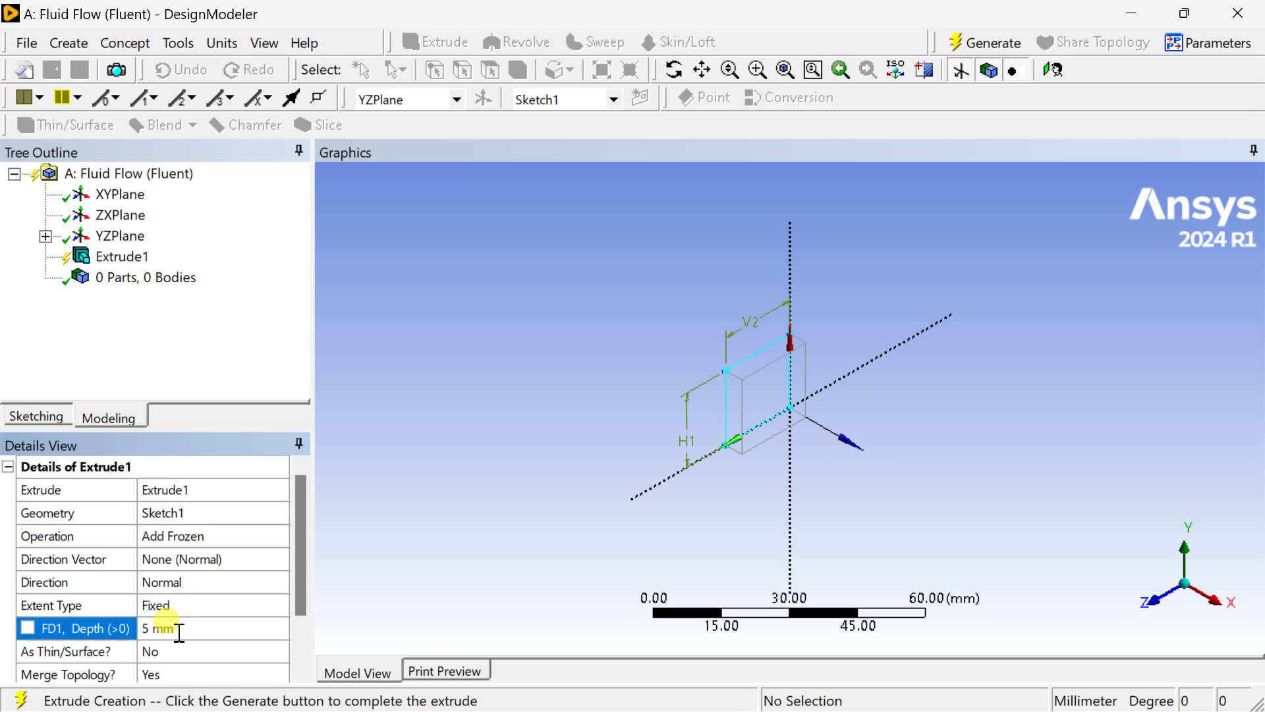
{"action": "left_click", "coordinate": [982, 42]}
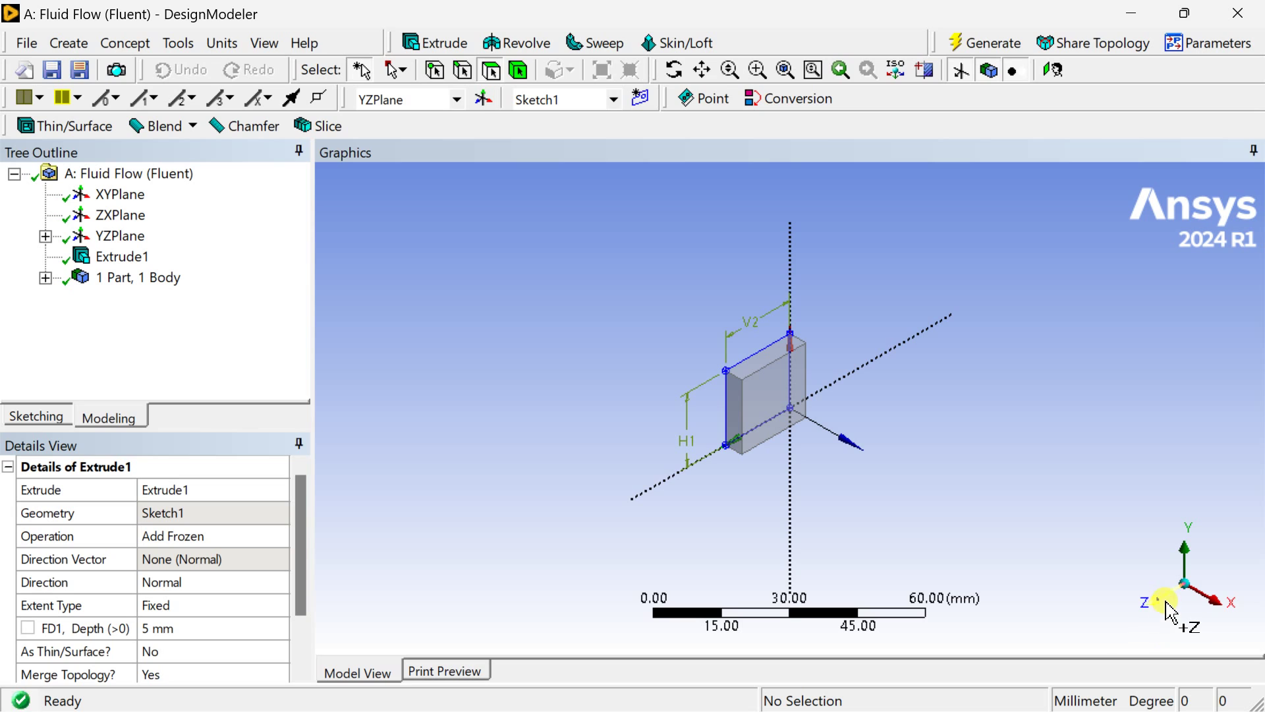
{"action": "left_click", "coordinate": [1168, 601]}
Start sketching on the XYPlane and view it face-on beside the block
{"action": "left_click", "coordinate": [1209, 565]}
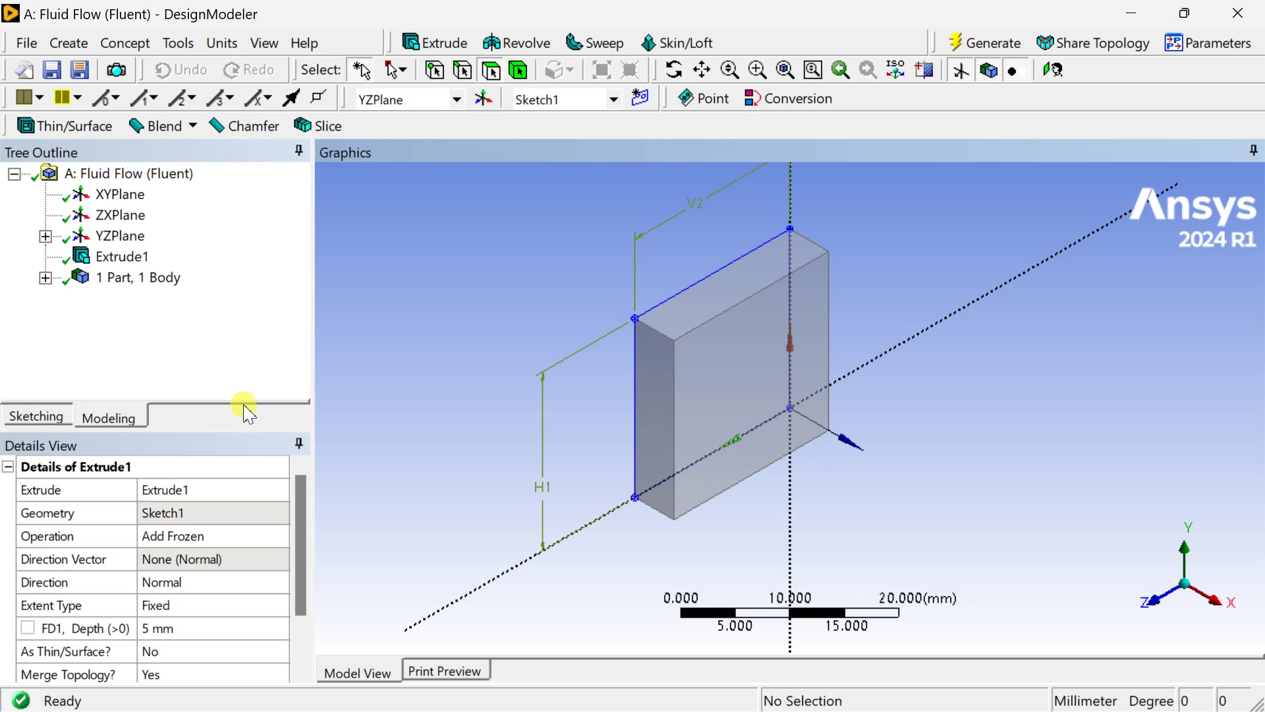
{"action": "left_click", "coordinate": [121, 194]}
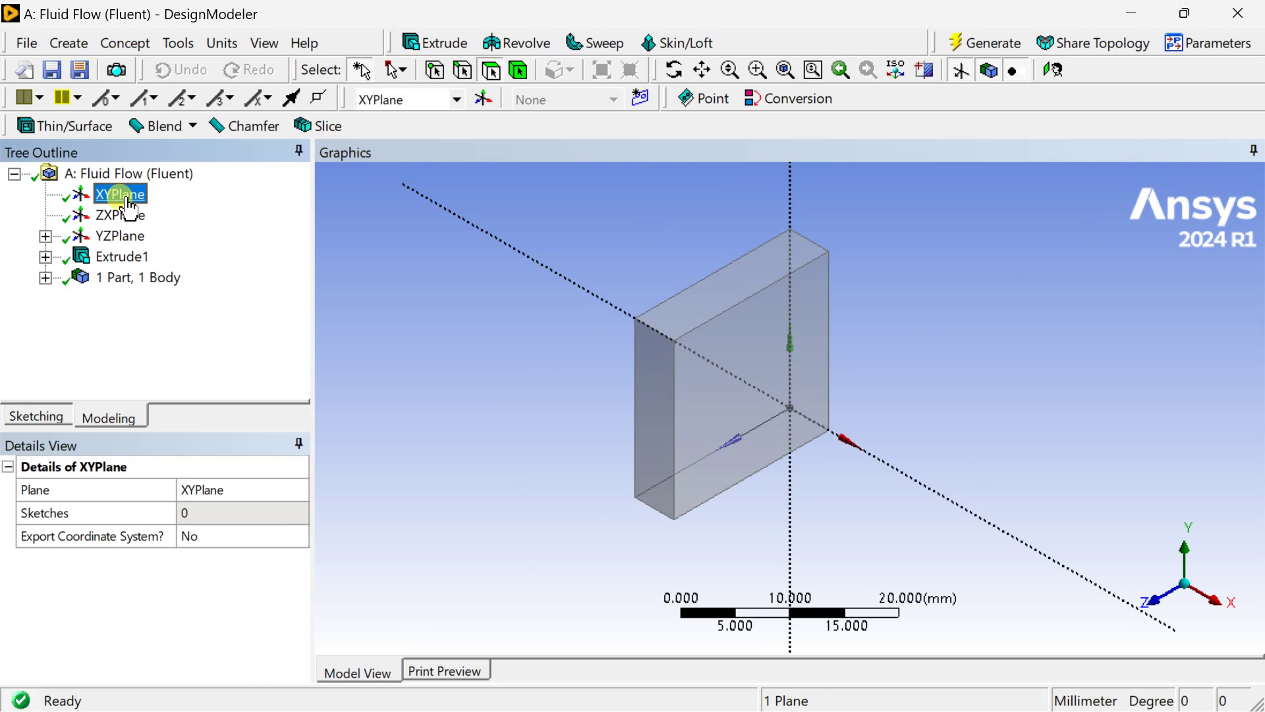
{"action": "left_click", "coordinate": [39, 416]}
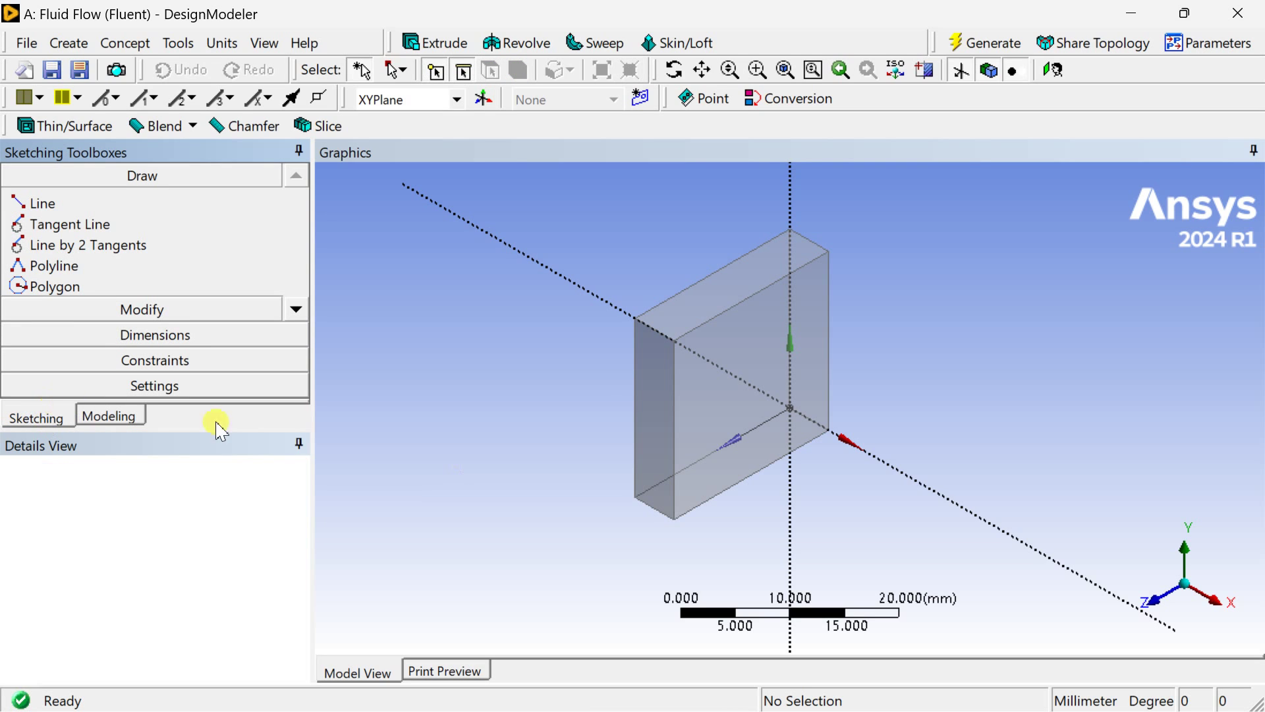
{"action": "left_click", "coordinate": [1154, 601]}
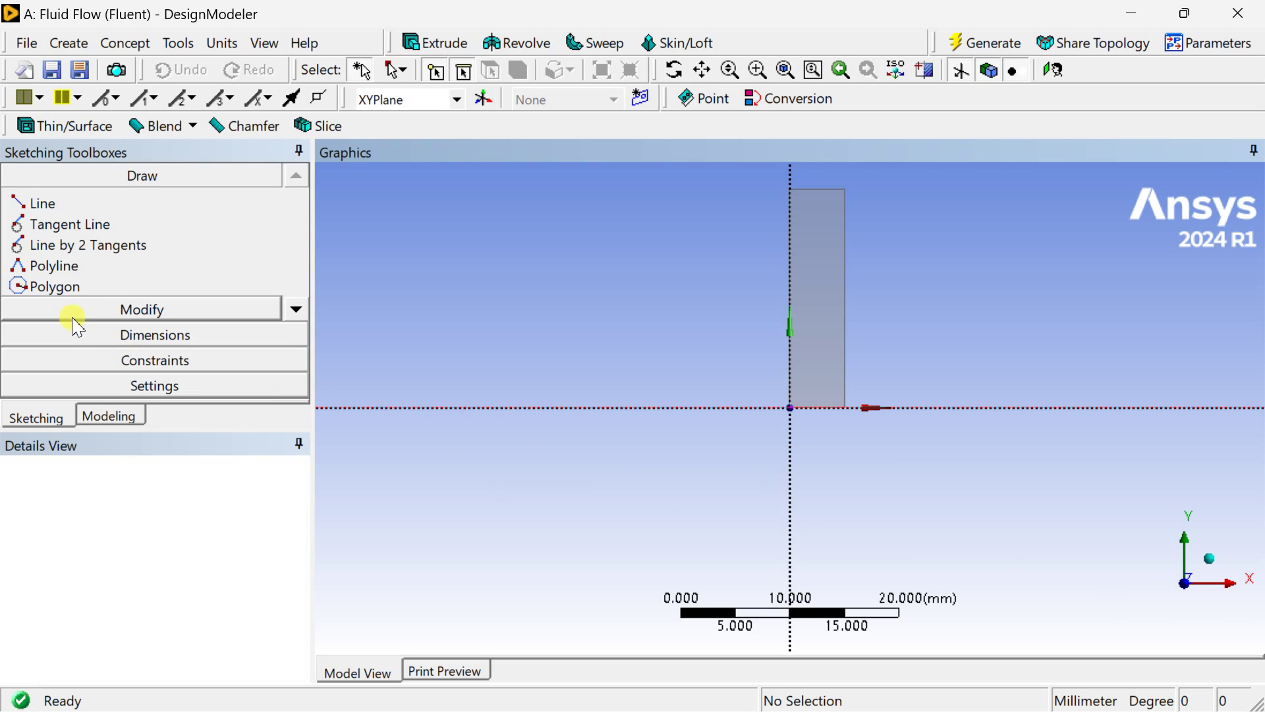
{"action": "left_click", "coordinate": [296, 308]}
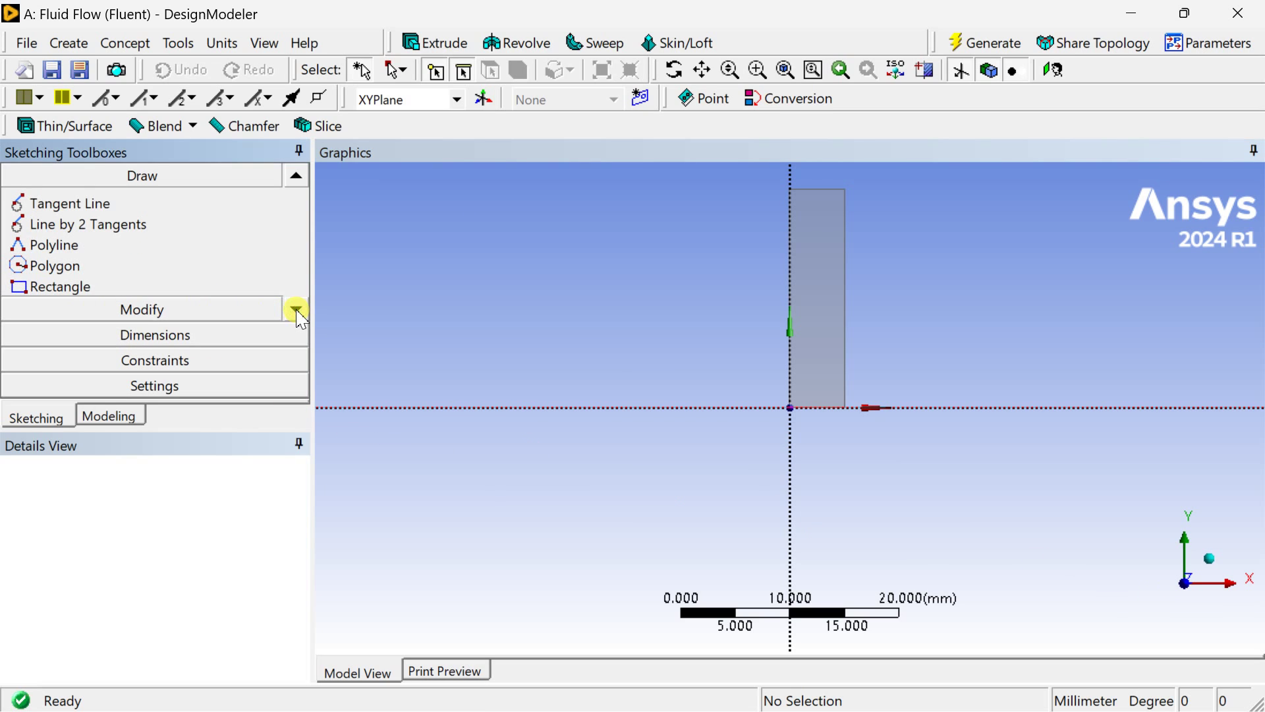
Draw a closed polyline triangle pointing right from the block's right edge as Sketch2
{"action": "left_click", "coordinate": [87, 249]}
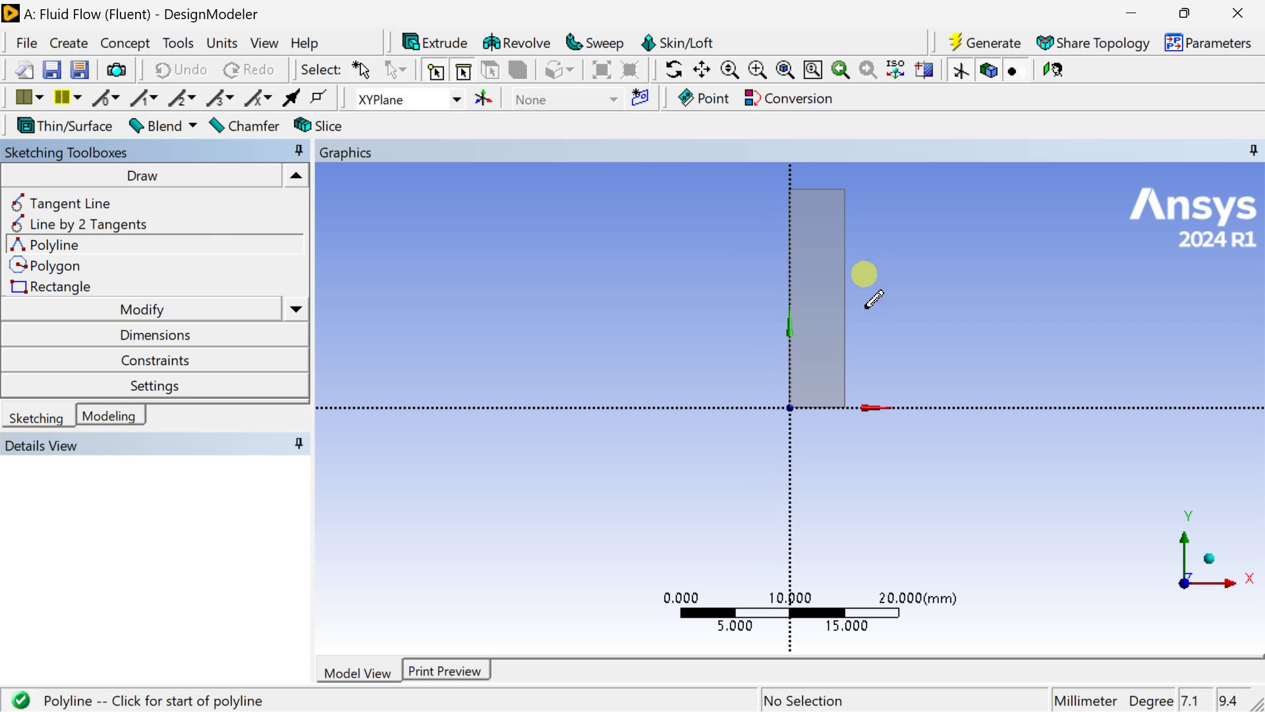
{"action": "left_click", "coordinate": [850, 353]}
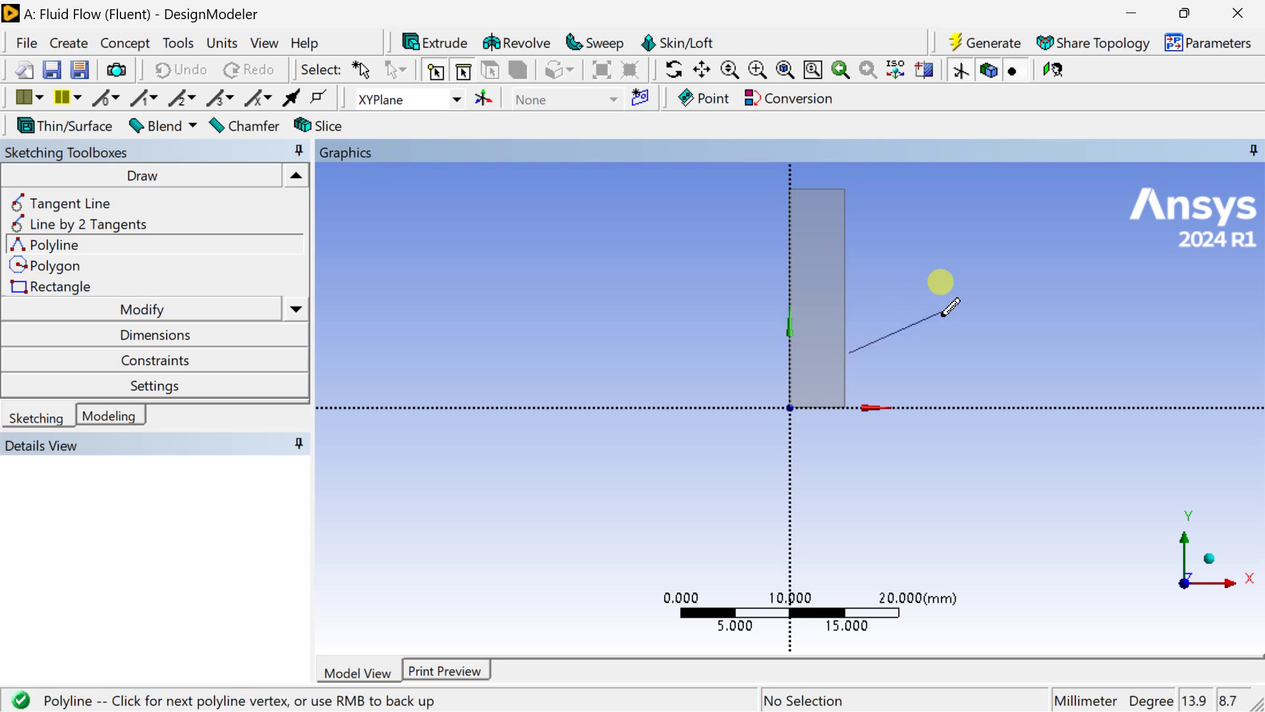
{"action": "left_click", "coordinate": [1116, 295]}
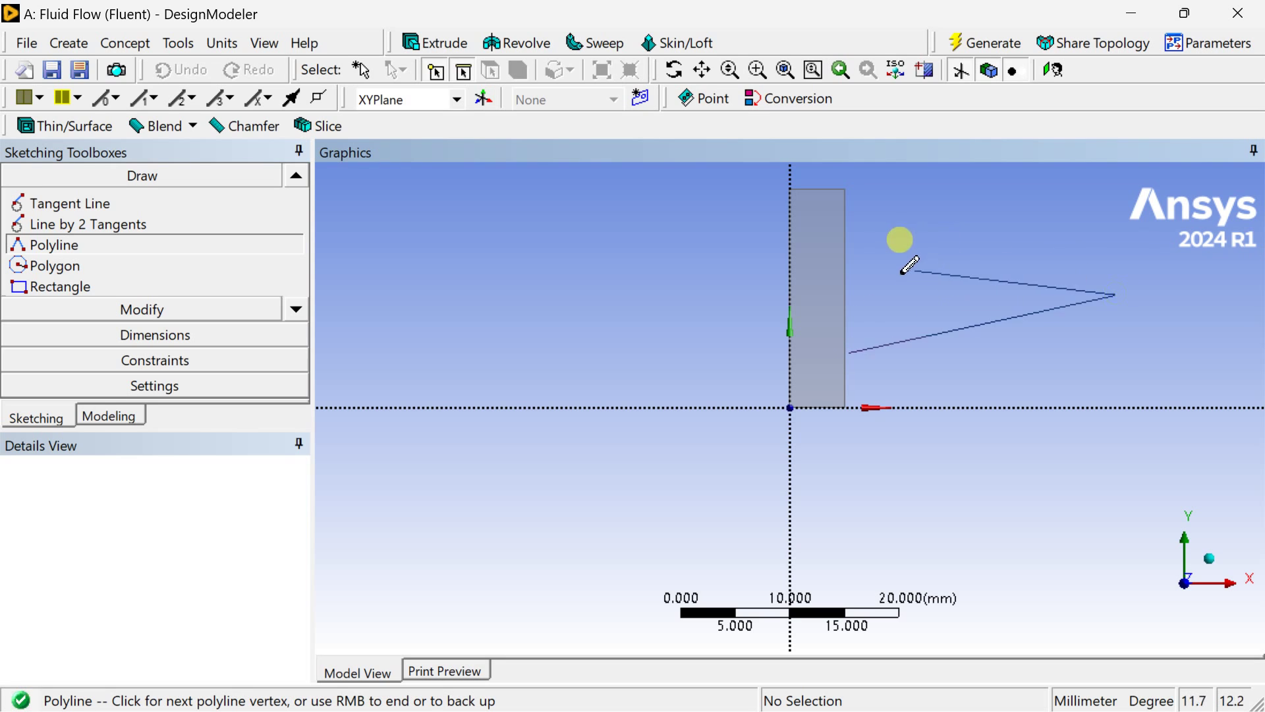
{"action": "left_click", "coordinate": [850, 239]}
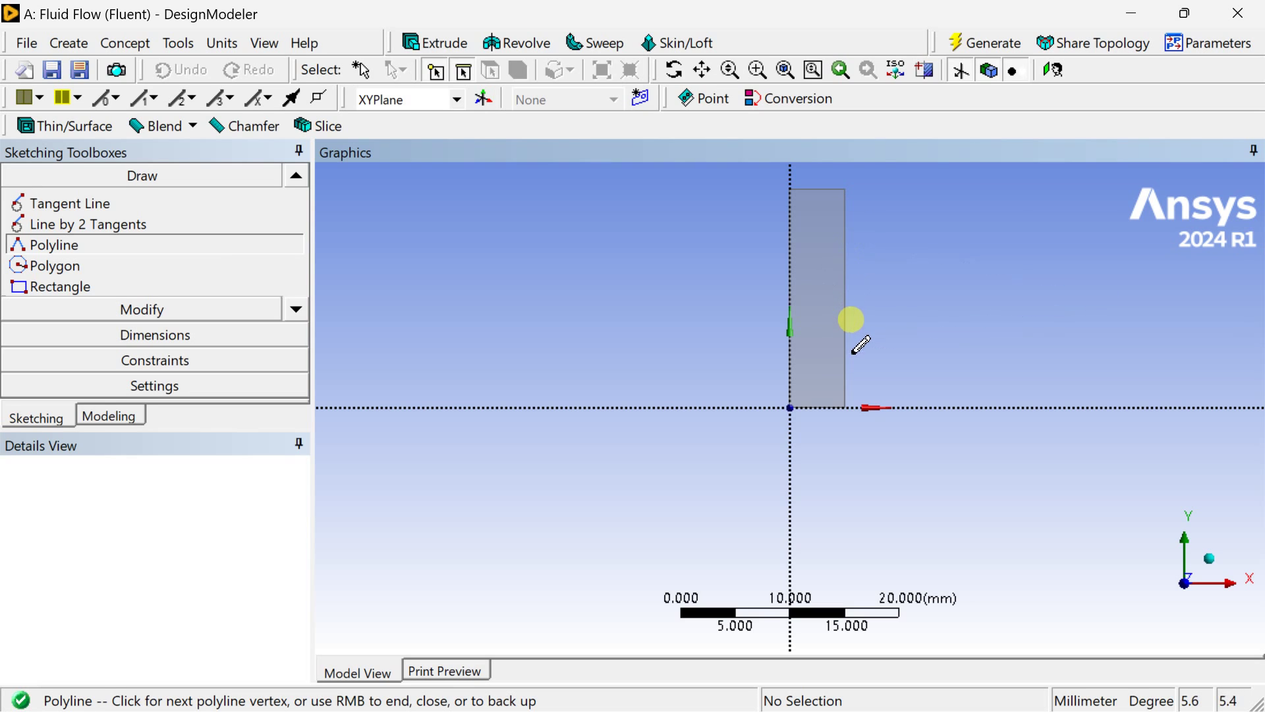
{"action": "right_click", "coordinate": [856, 319]}
{"action": "left_click", "coordinate": [900, 355]}
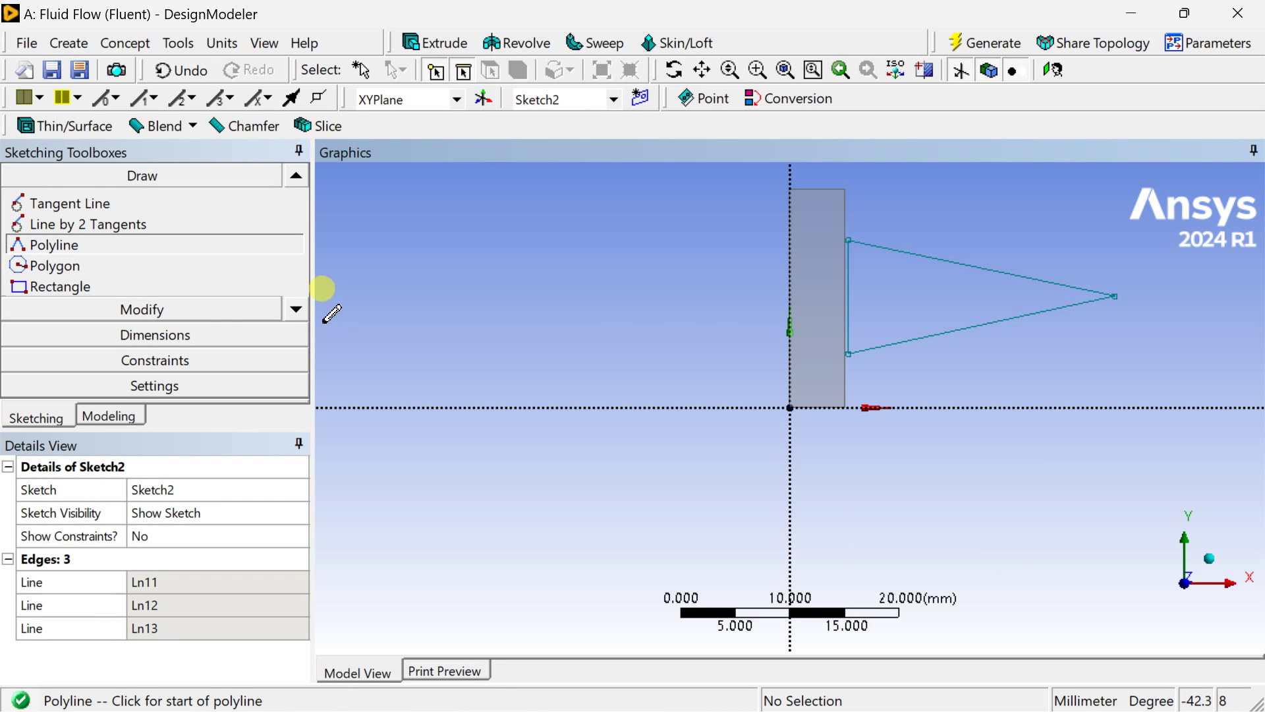
{"action": "left_click", "coordinate": [190, 337]}
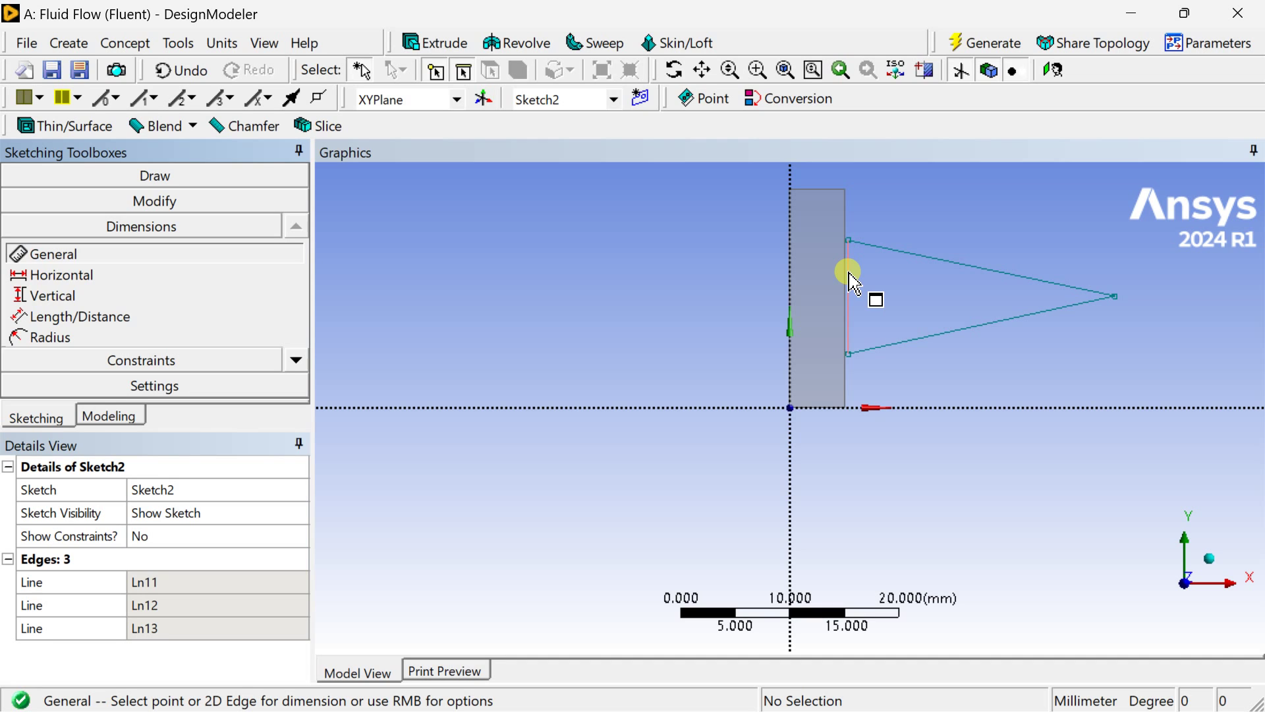
Dimension the triangle's left side as V1 and constrain that edge vertical
{"action": "left_click", "coordinate": [851, 279]}
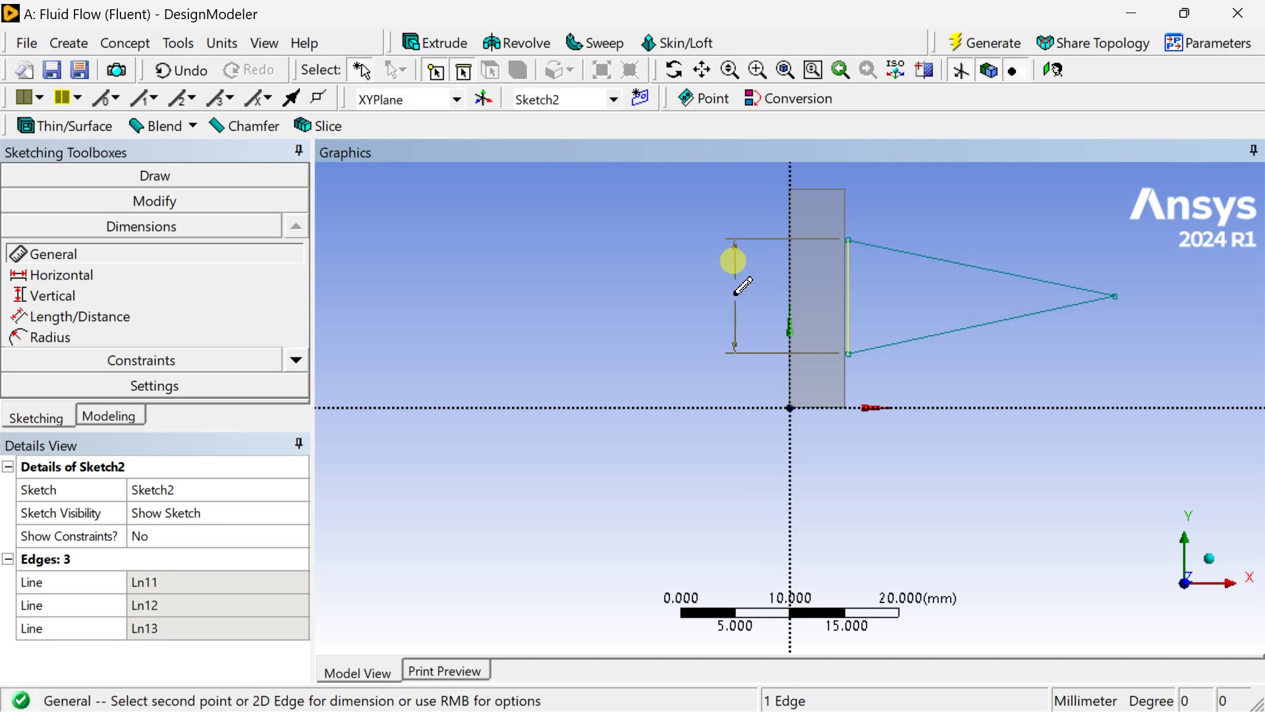
{"action": "left_click", "coordinate": [736, 295]}
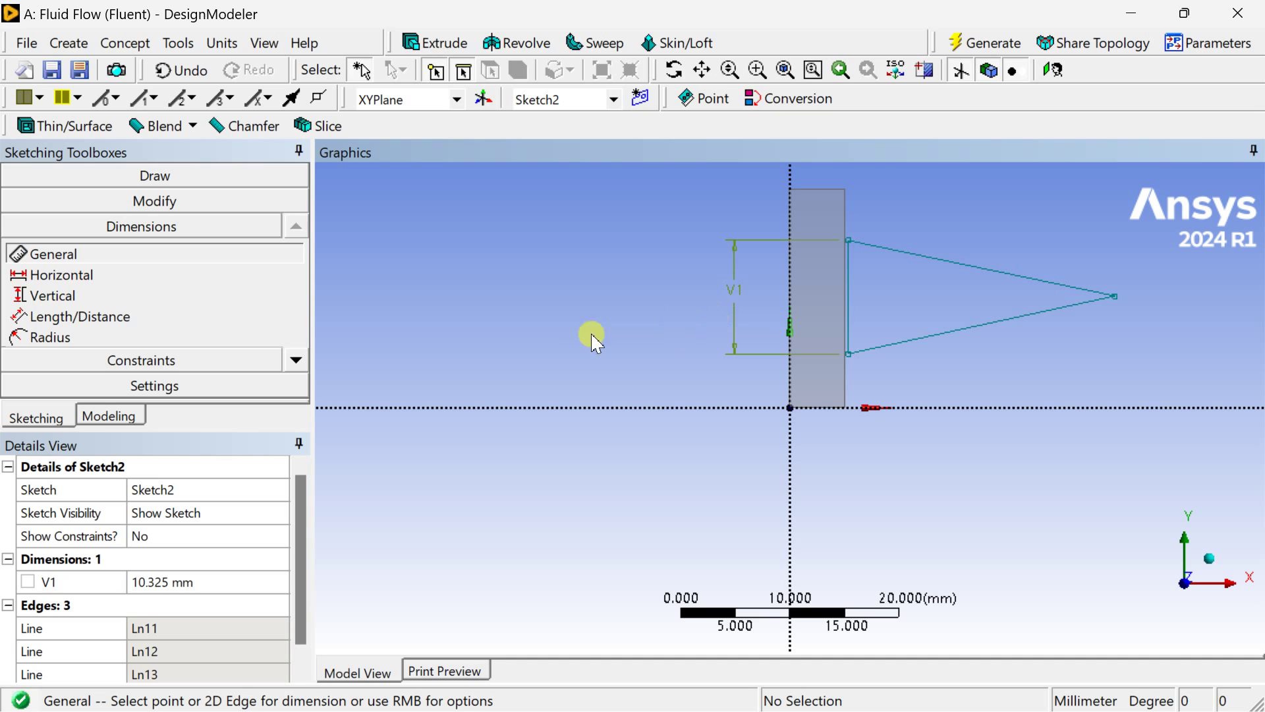
{"action": "left_click", "coordinate": [176, 360]}
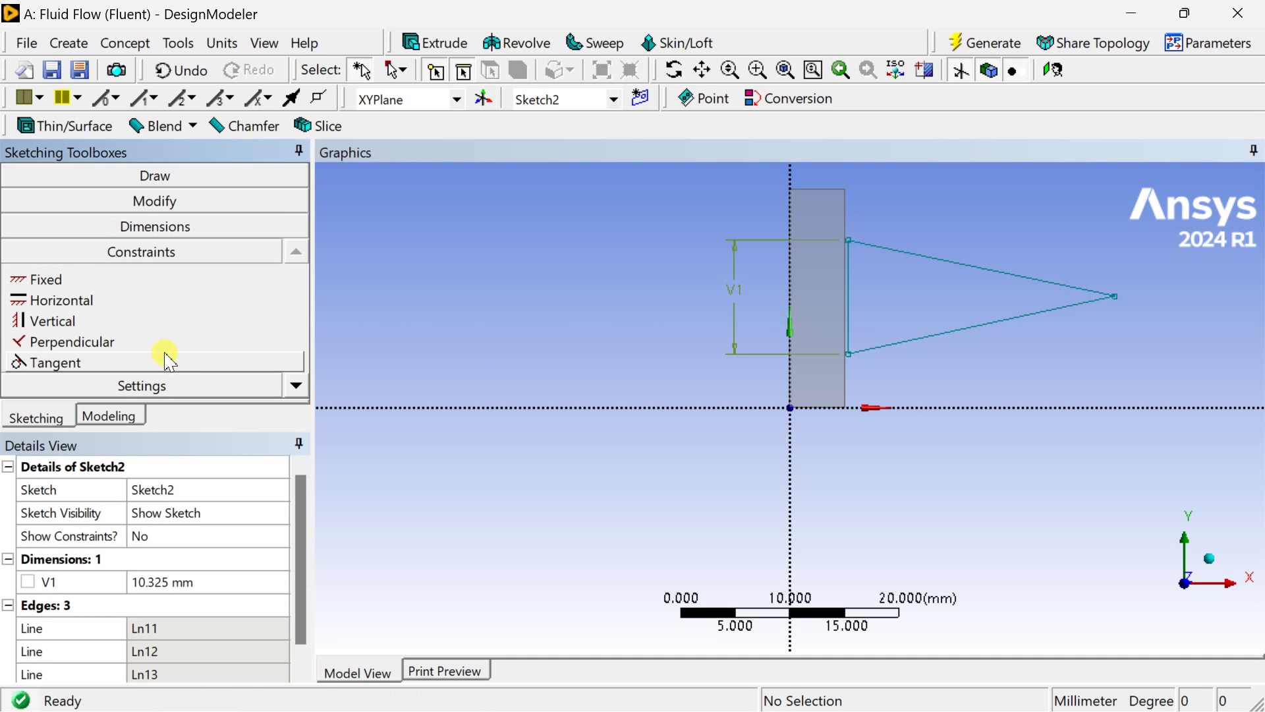
{"action": "left_click", "coordinate": [150, 327]}
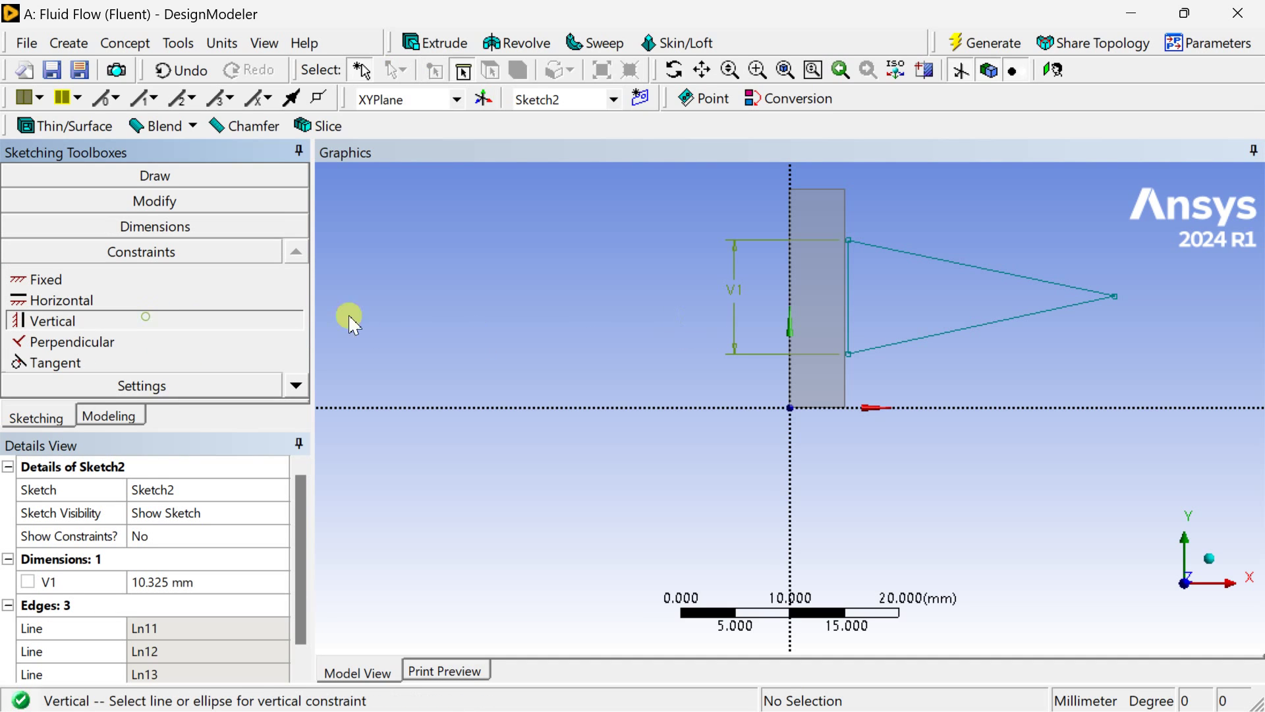
{"action": "left_click", "coordinate": [855, 302]}
{"action": "left_click", "coordinate": [151, 324]}
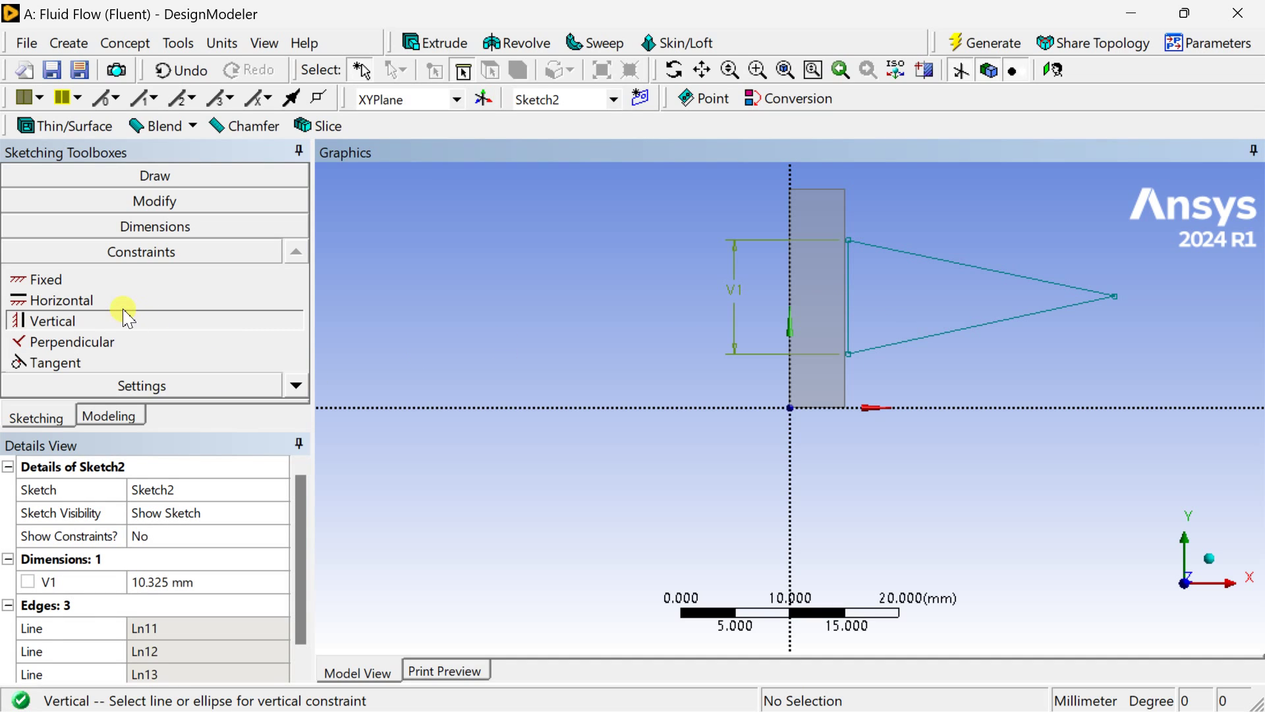
Add length dimension L2 (24.9 mm) to the lower slanted edge
{"action": "left_click", "coordinate": [158, 226]}
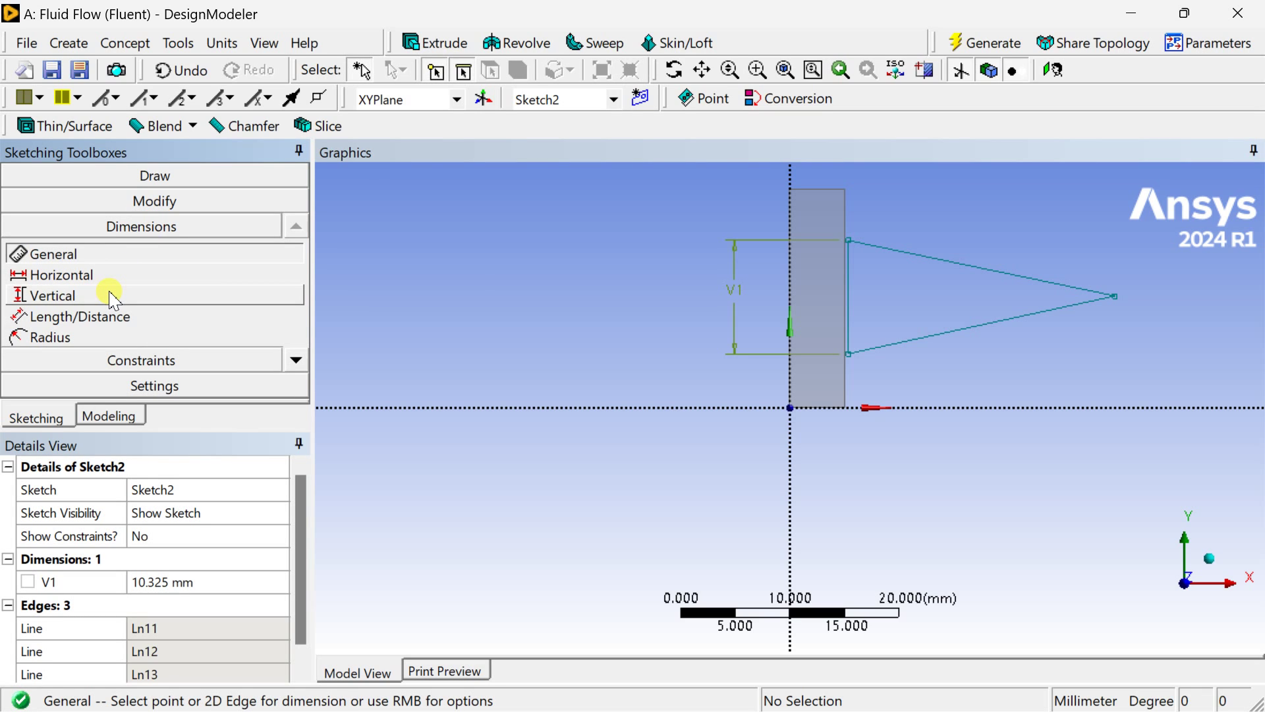
{"action": "left_click", "coordinate": [911, 339]}
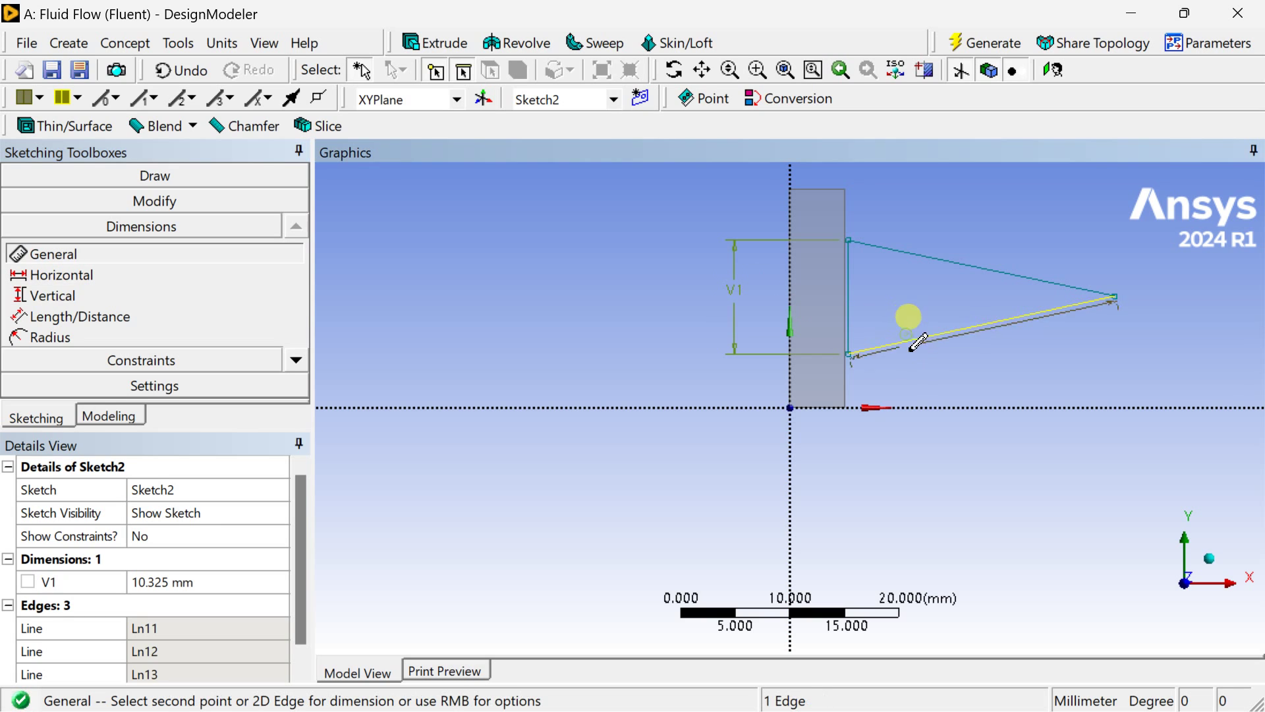
{"action": "left_click", "coordinate": [925, 370]}
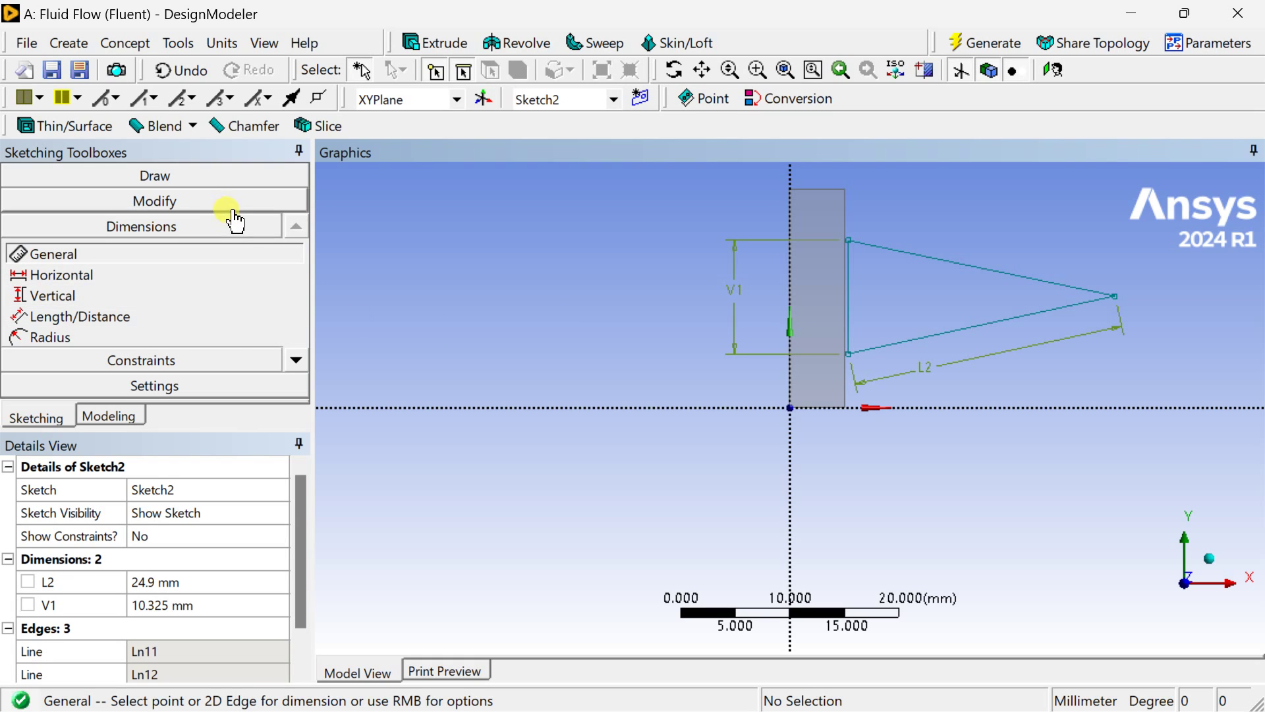
Apply an Equal Length constraint between the lower and upper slanted edges
{"action": "left_click", "coordinate": [234, 357]}
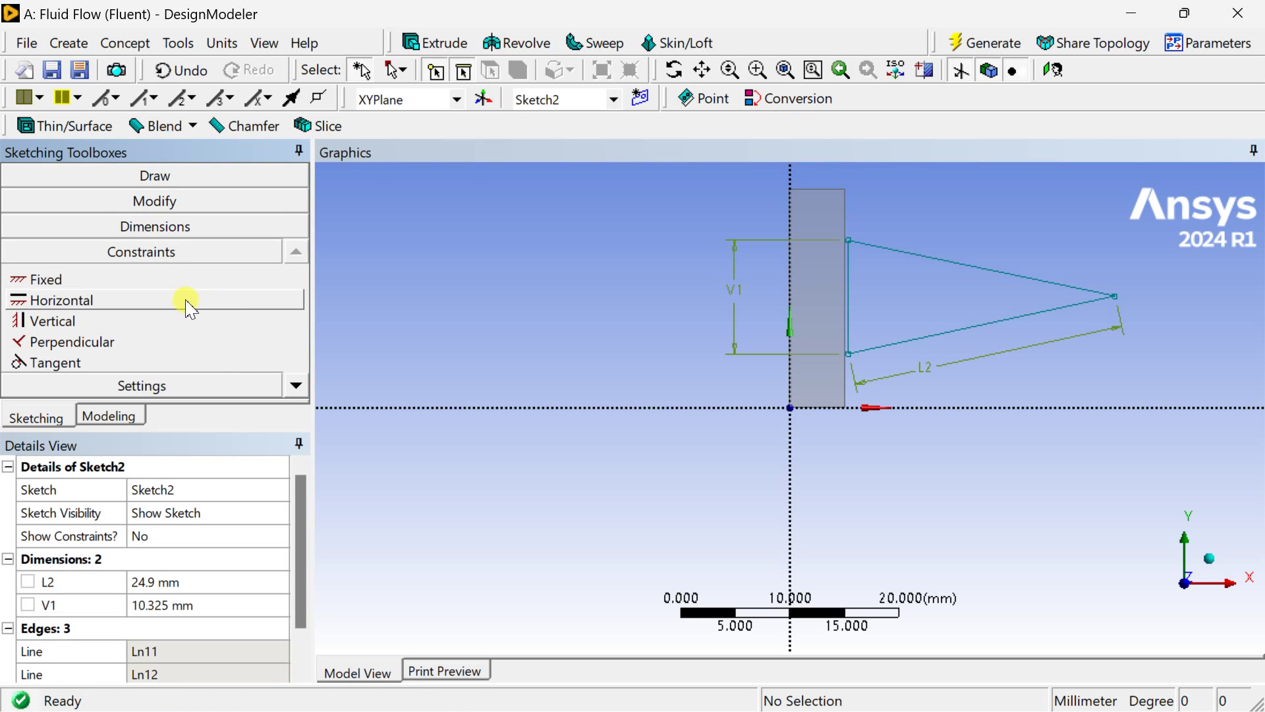
{"action": "left_click", "coordinate": [300, 385]}
{"action": "left_click", "coordinate": [297, 385]}
{"action": "left_click", "coordinate": [297, 385]}
{"action": "left_click", "coordinate": [297, 385]}
{"action": "left_click", "coordinate": [298, 385]}
{"action": "left_click", "coordinate": [297, 384]}
{"action": "left_click", "coordinate": [297, 384]}
{"action": "left_click", "coordinate": [147, 363]}
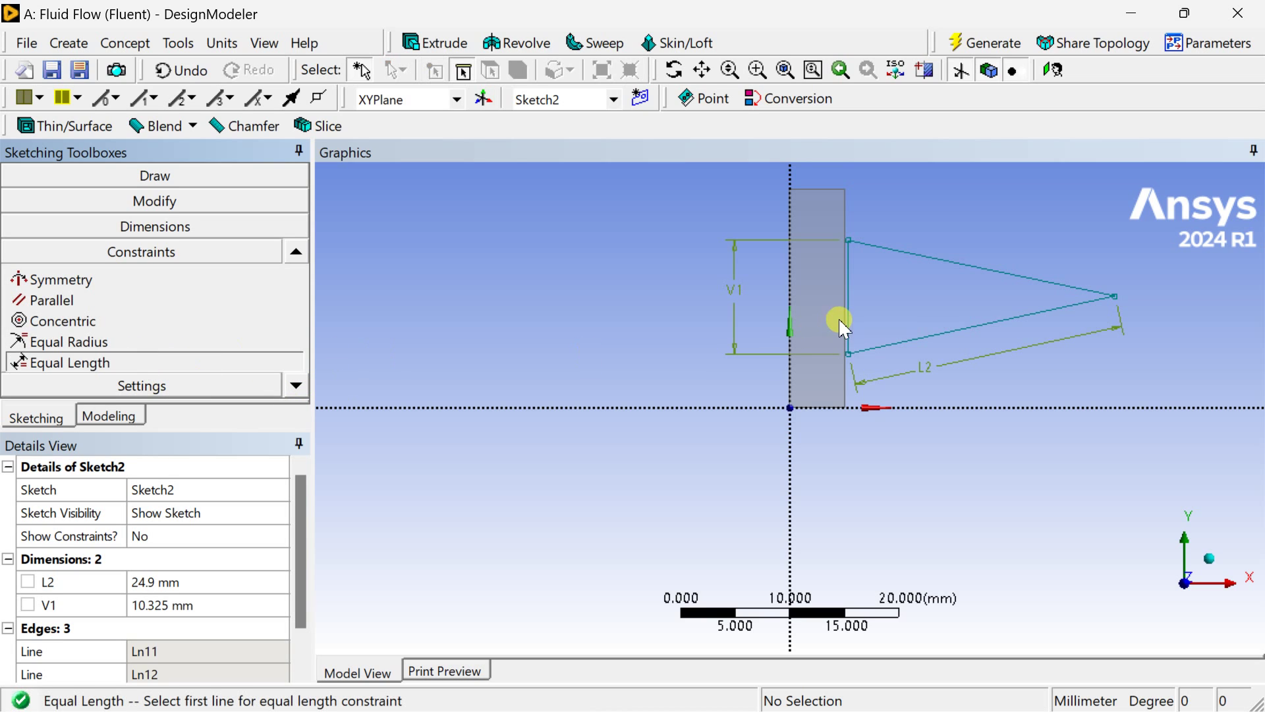
{"action": "left_click", "coordinate": [920, 333]}
{"action": "left_click", "coordinate": [950, 267]}
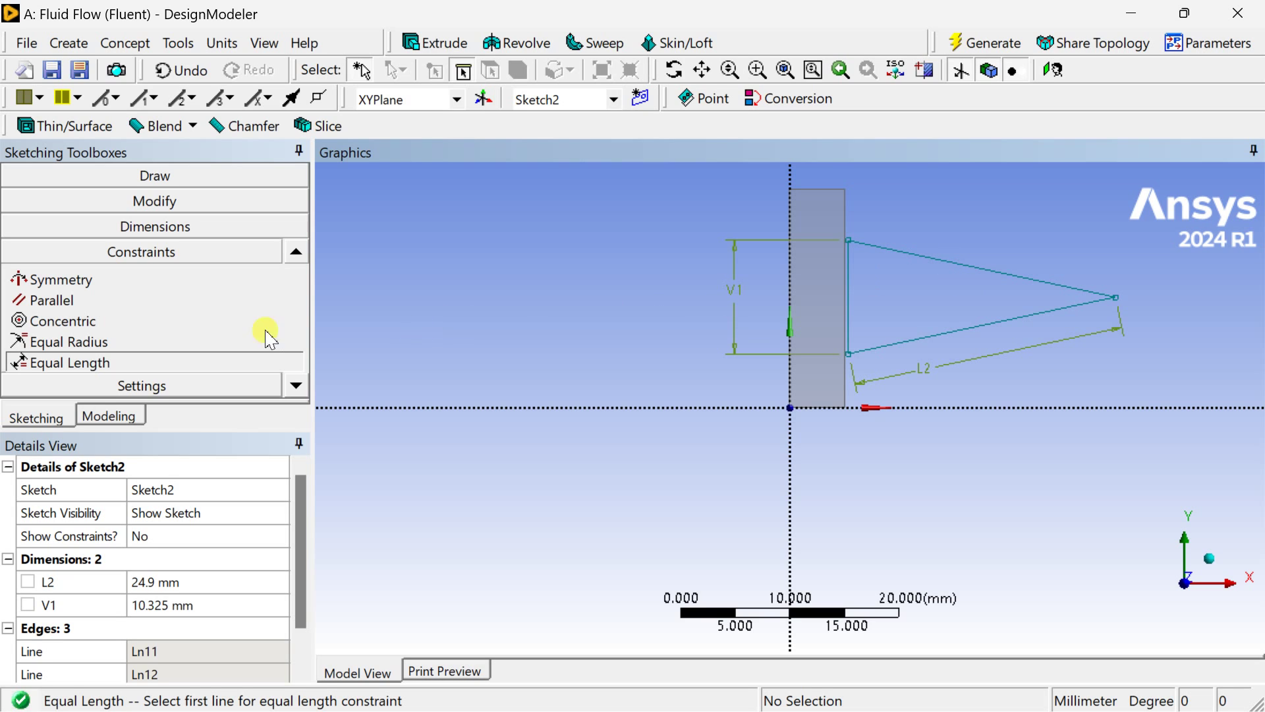
{"action": "left_click", "coordinate": [185, 228]}
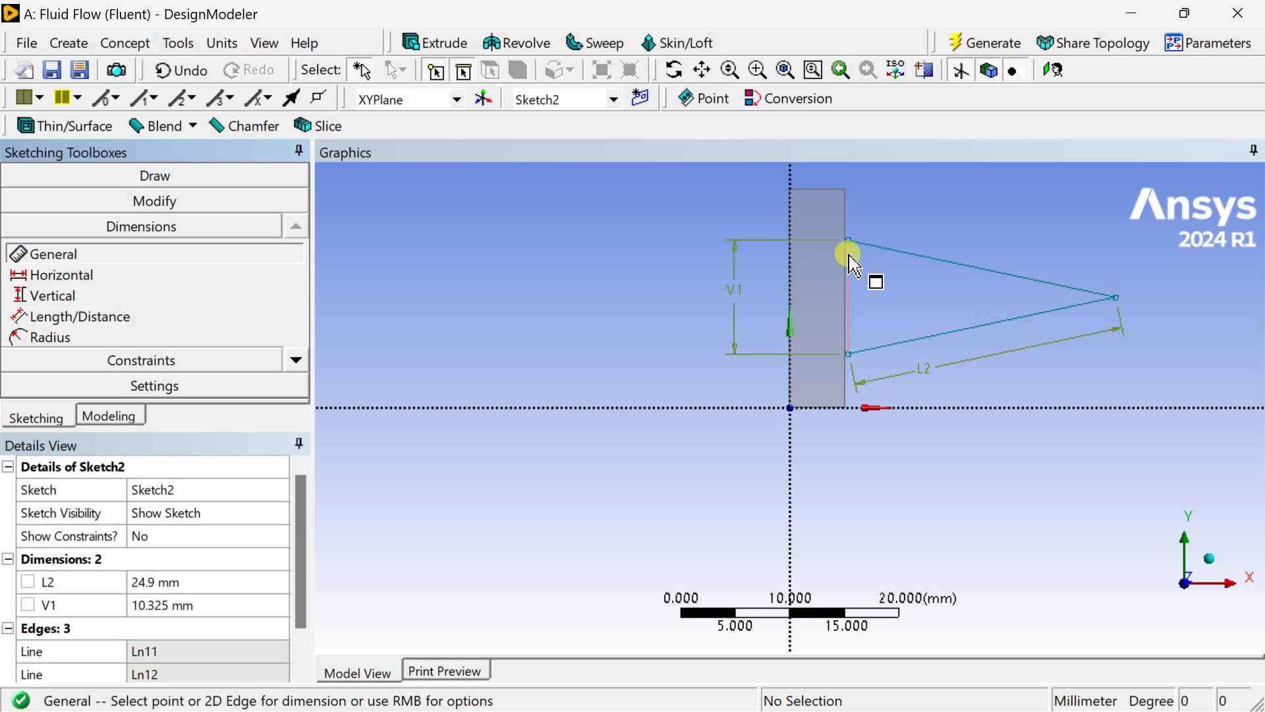
Place L3 from the Y-axis to the vertical edge and V4 from the X-axis to the lower vertex
{"action": "left_click", "coordinate": [793, 284]}
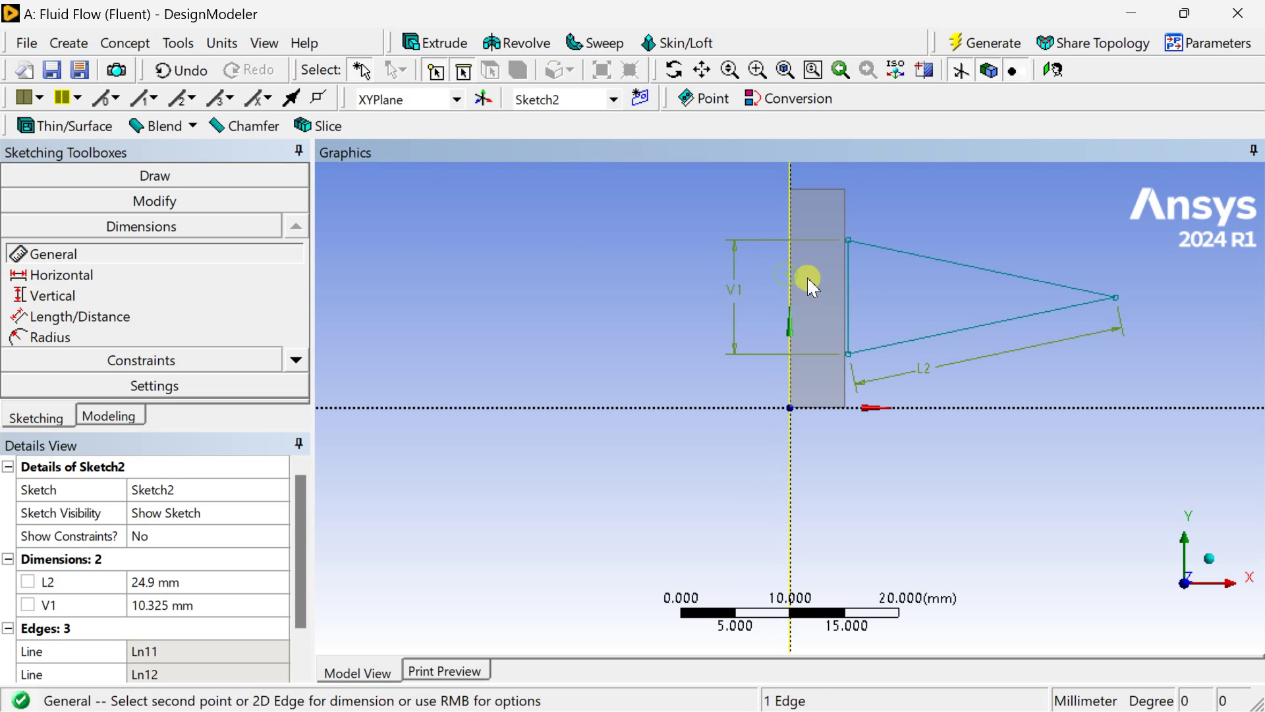
{"action": "left_click", "coordinate": [848, 294]}
{"action": "left_click", "coordinate": [814, 176]}
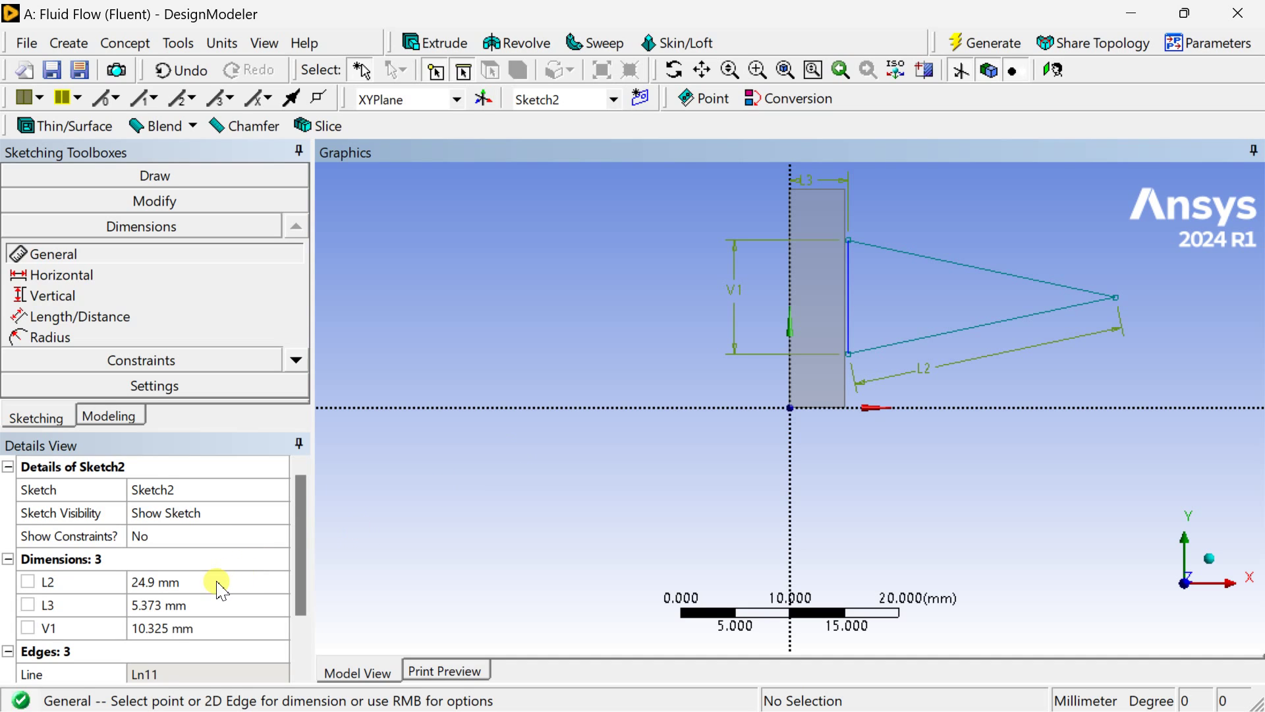
{"action": "left_click", "coordinate": [894, 409]}
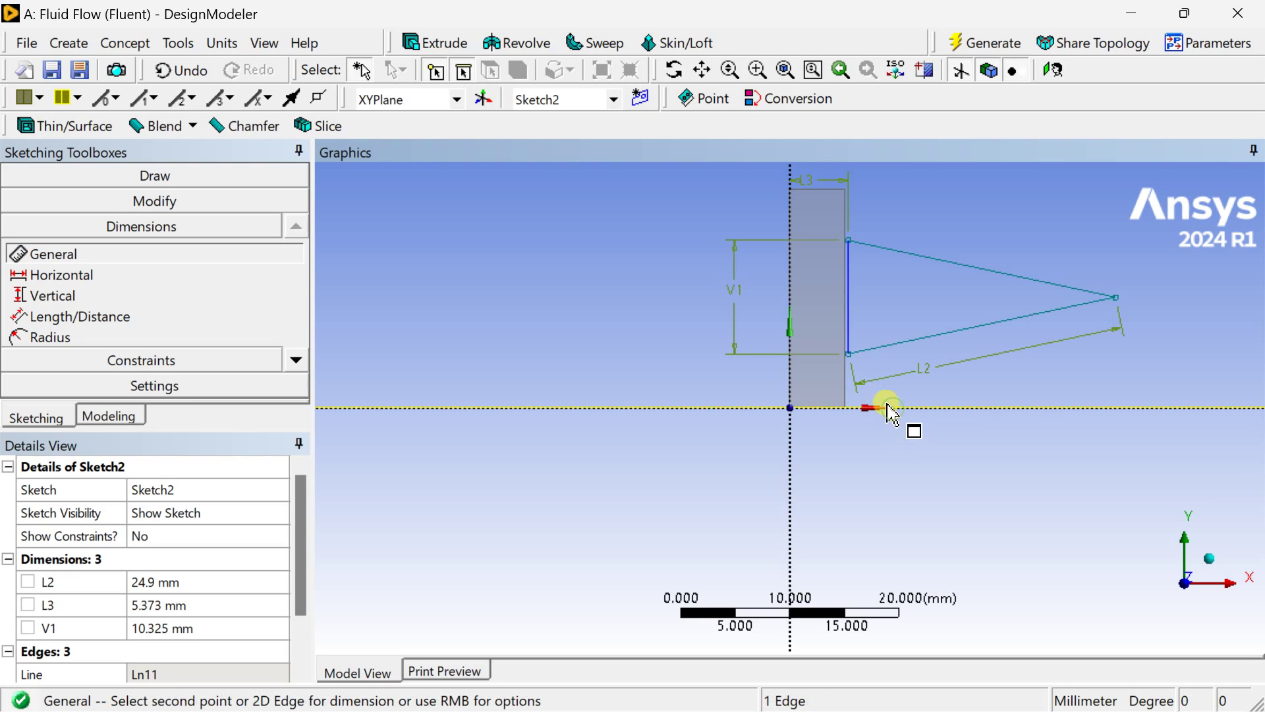
{"action": "left_click", "coordinate": [849, 353]}
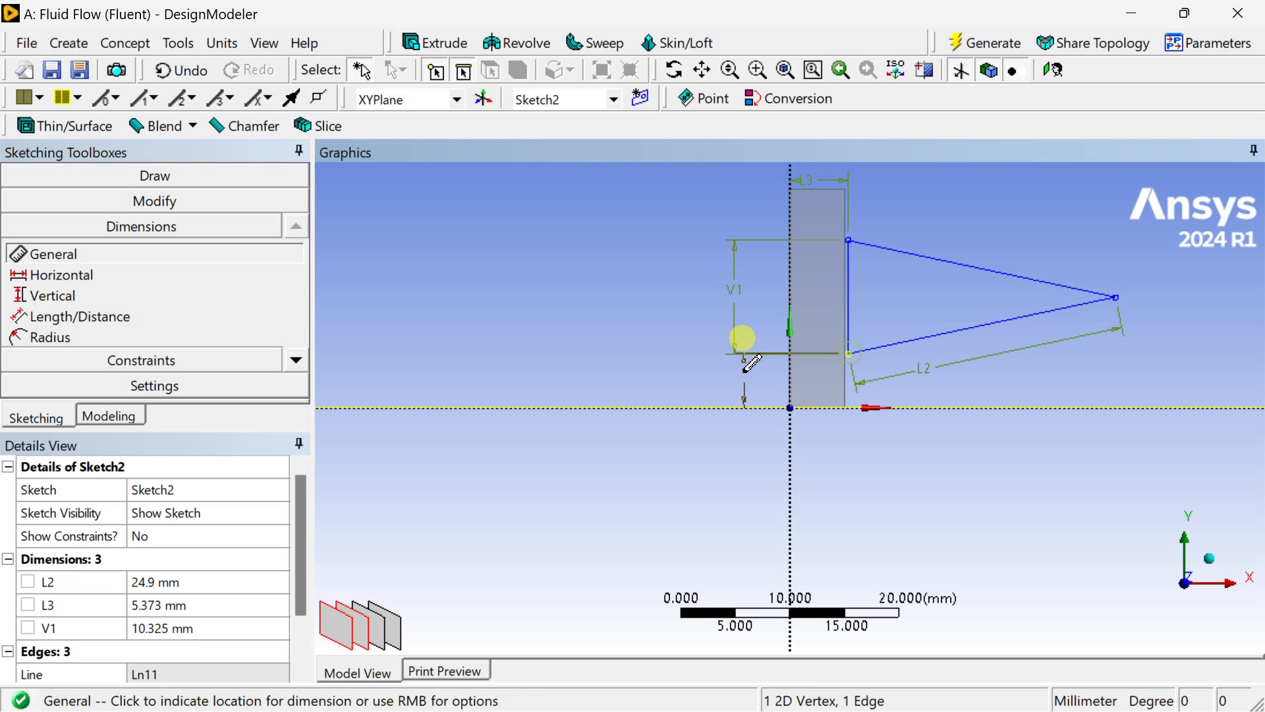
{"action": "left_click", "coordinate": [739, 365]}
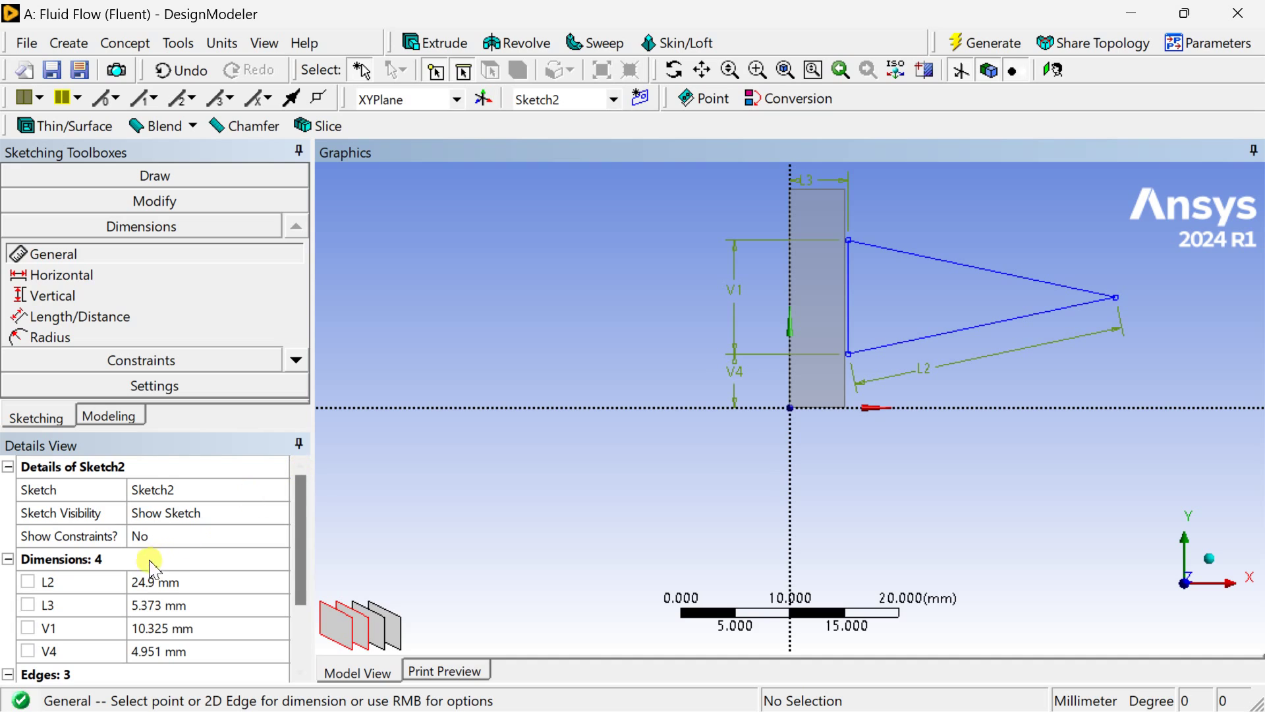
{"action": "left_click", "coordinate": [197, 652]}
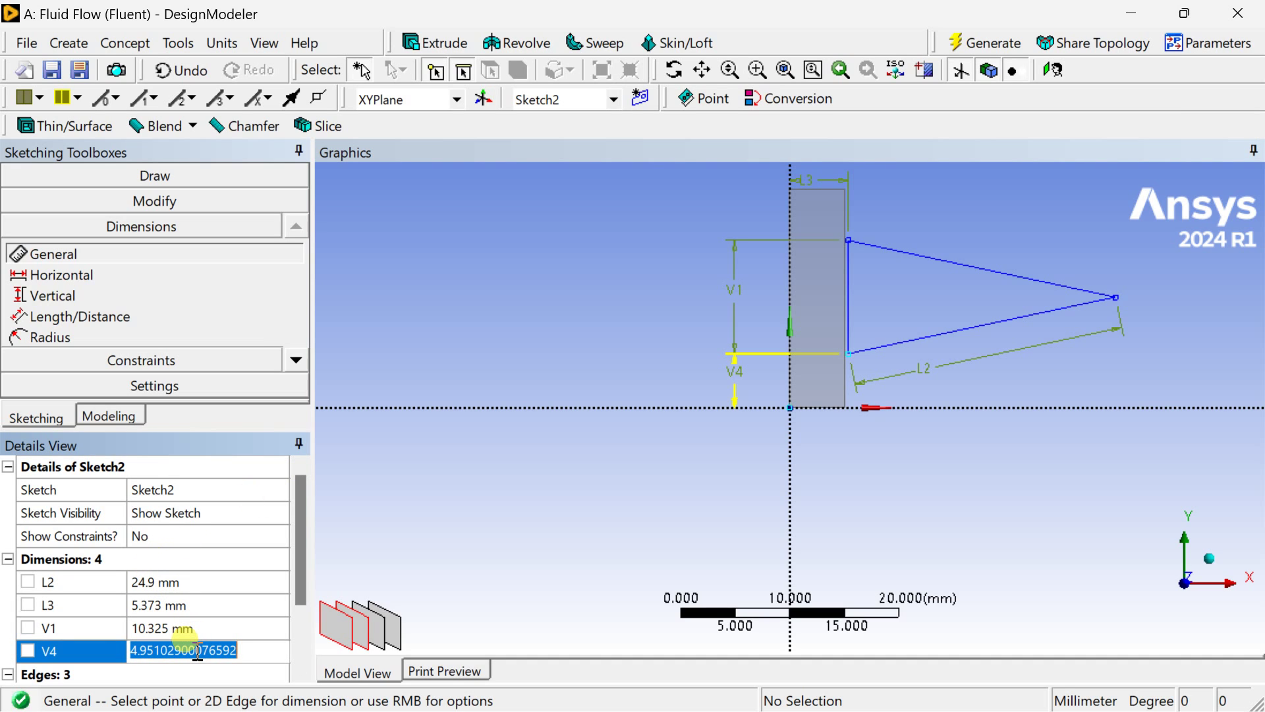
In Details View, enter V4 = 4, V1 = 12, L3 = 5 and L2 = 30 mm
{"action": "type", "text": "4"}
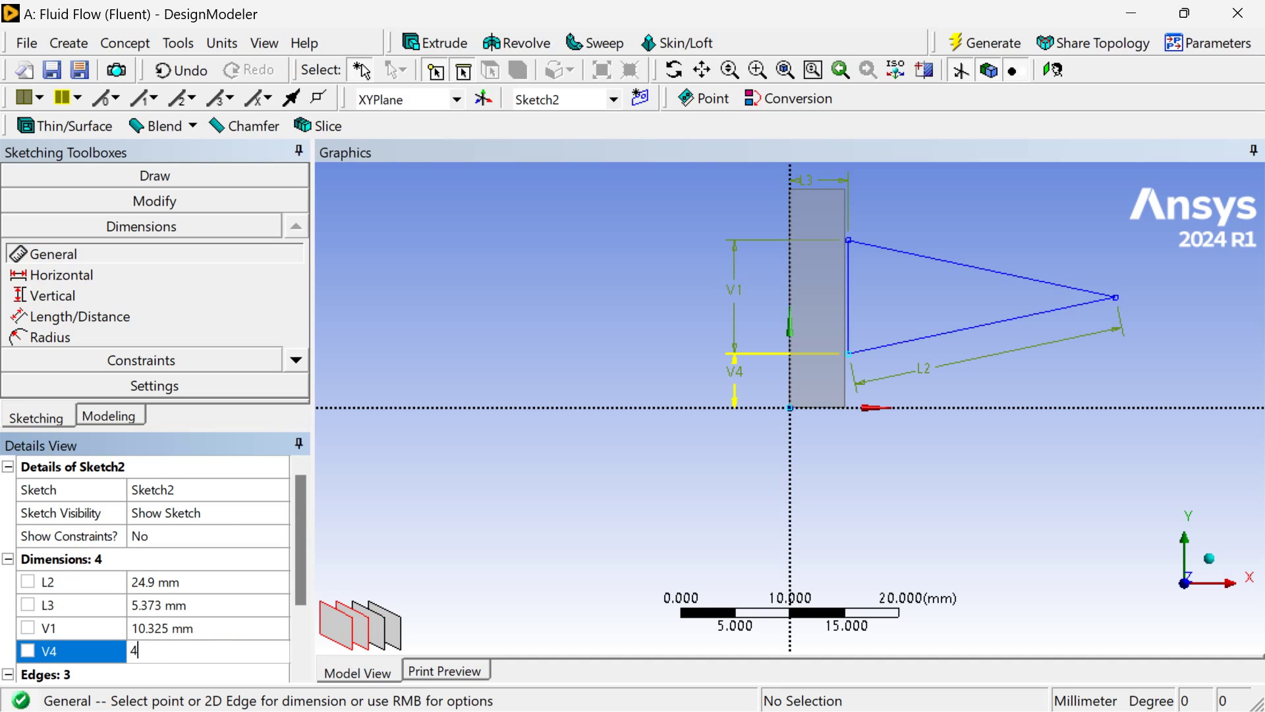
{"action": "key", "text": "Return"}
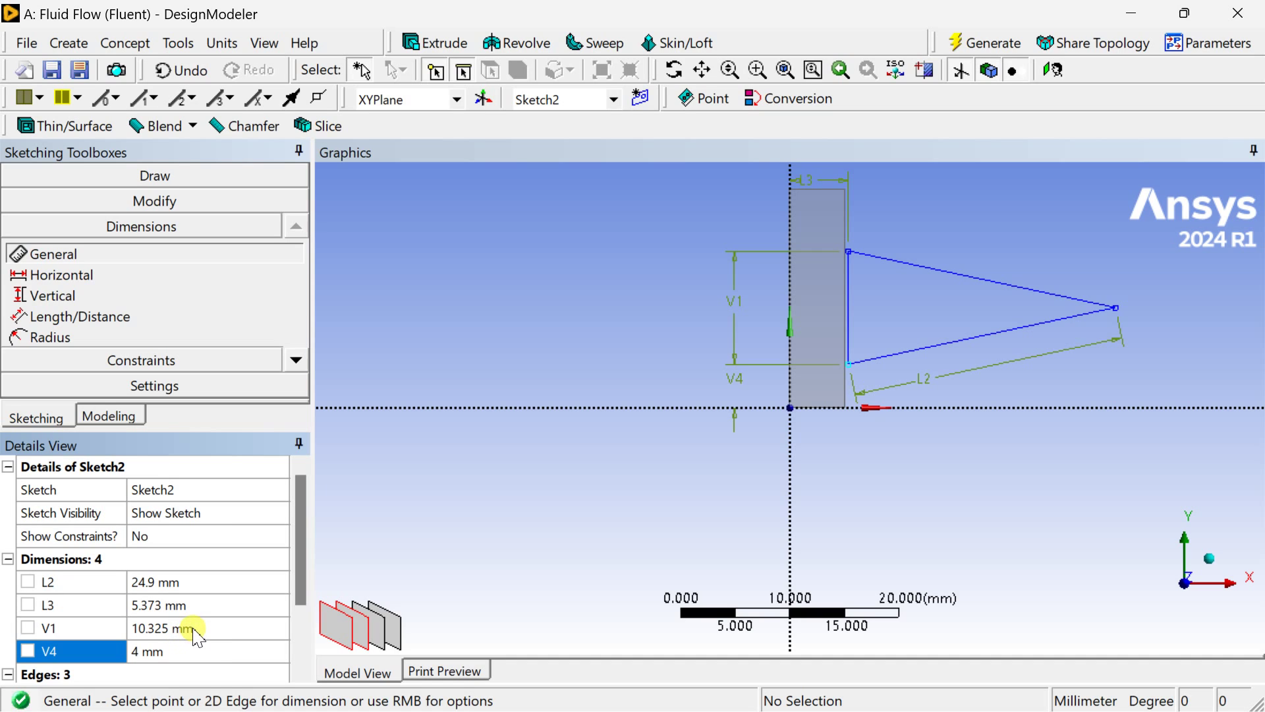
{"action": "left_click", "coordinate": [196, 629]}
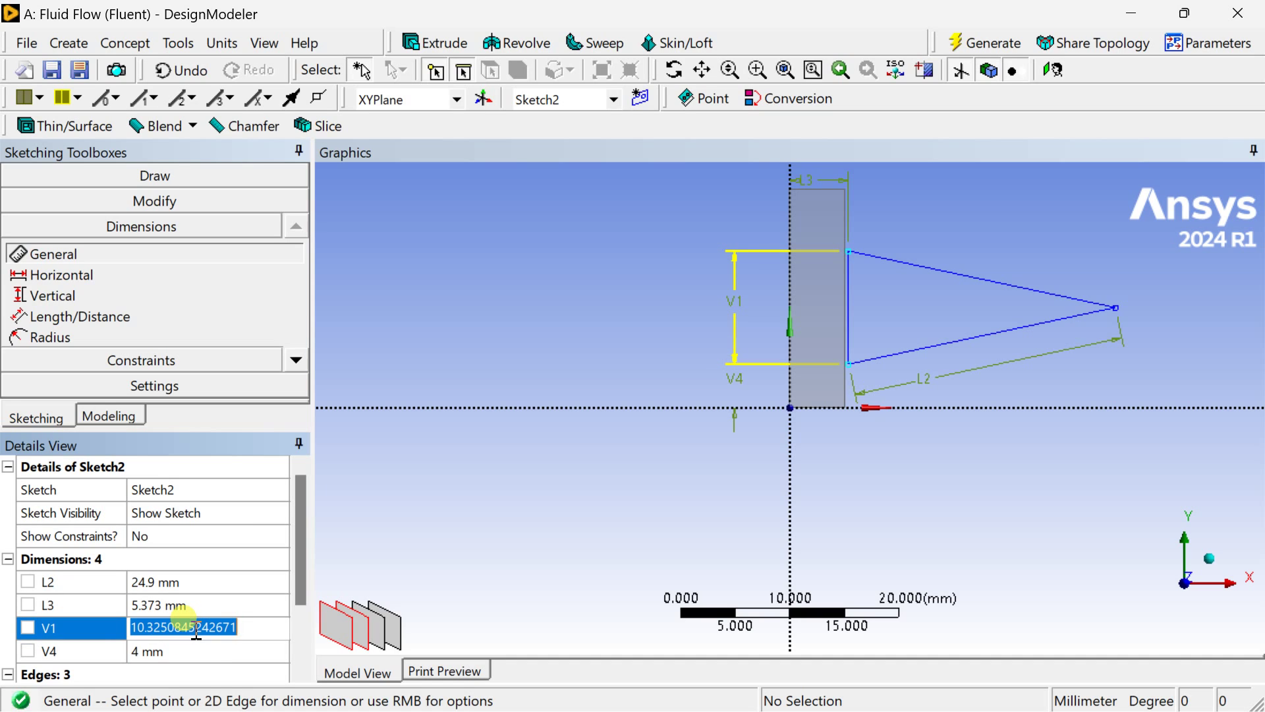
{"action": "type", "text": "12"}
{"action": "key", "text": "Return"}
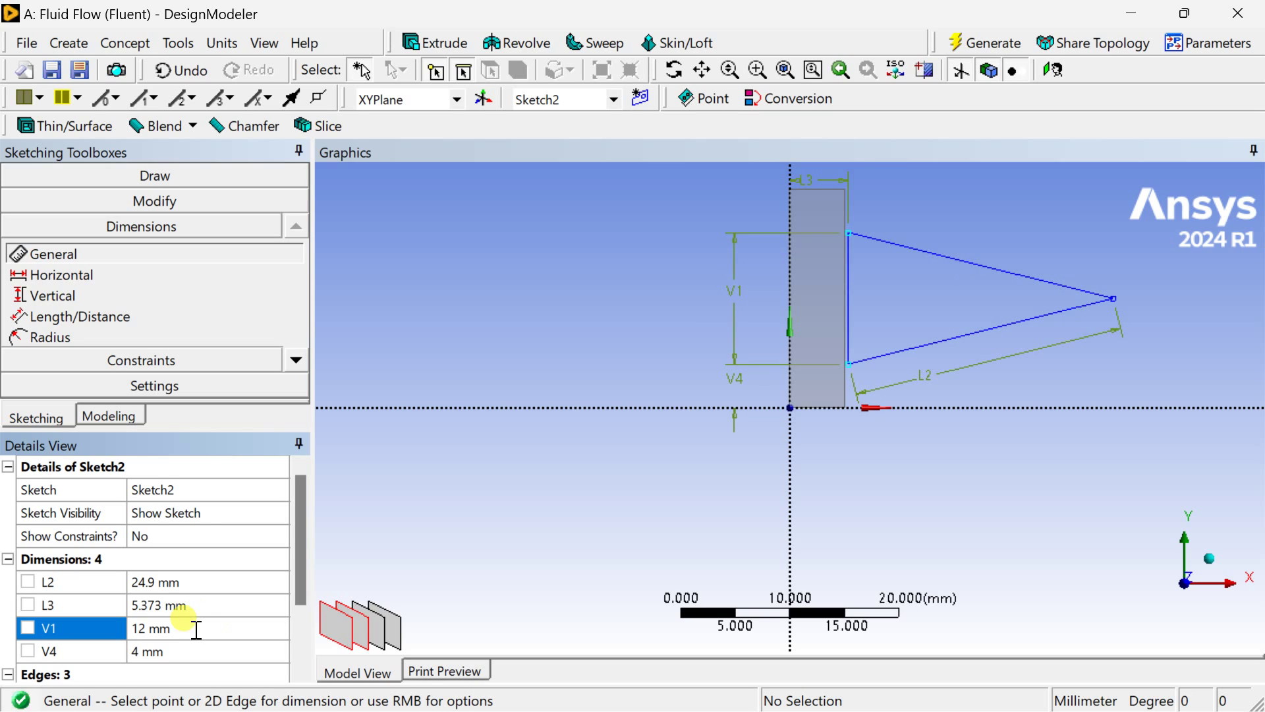
{"action": "left_click", "coordinate": [227, 605]}
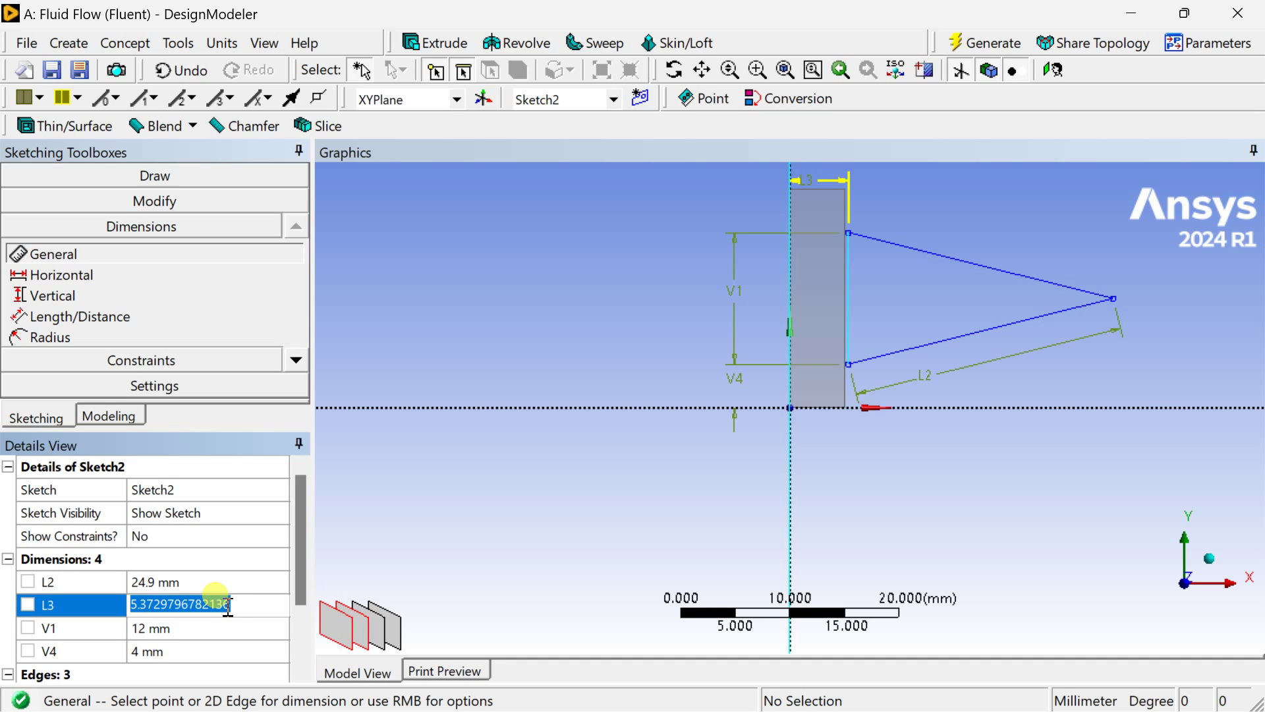
{"action": "type", "text": "5"}
{"action": "key", "text": "Return"}
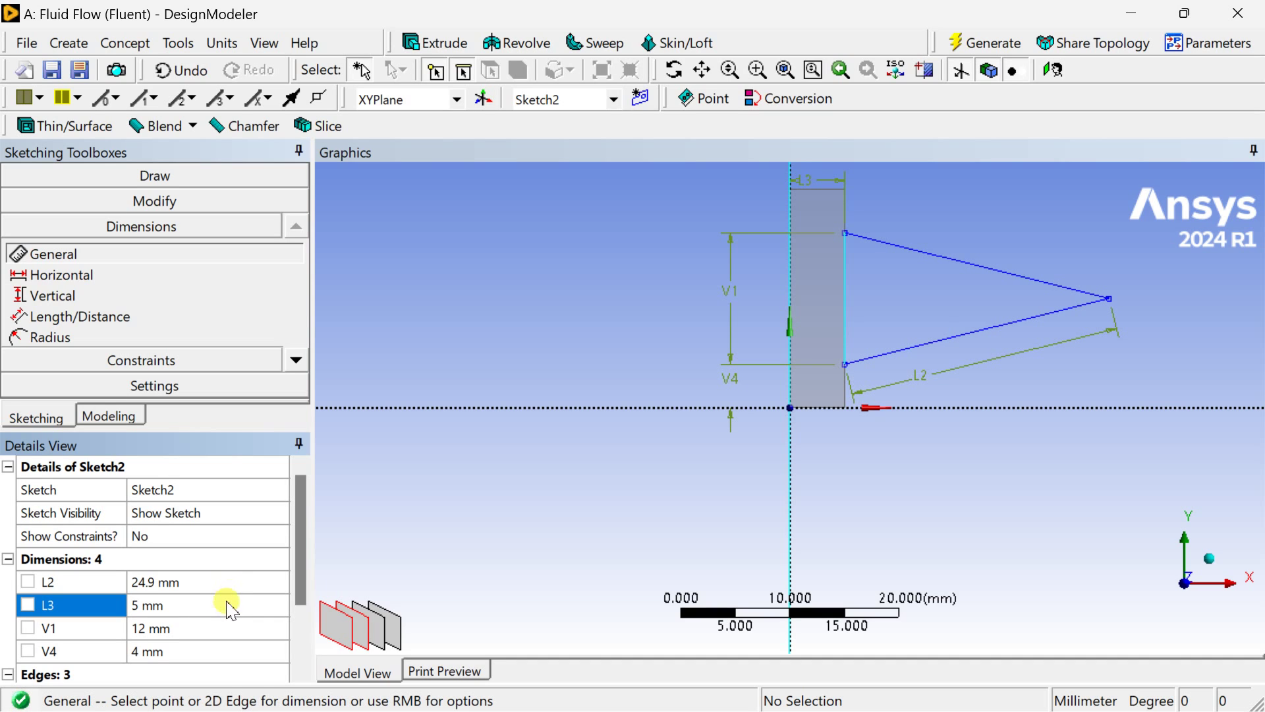
{"action": "left_click", "coordinate": [237, 582]}
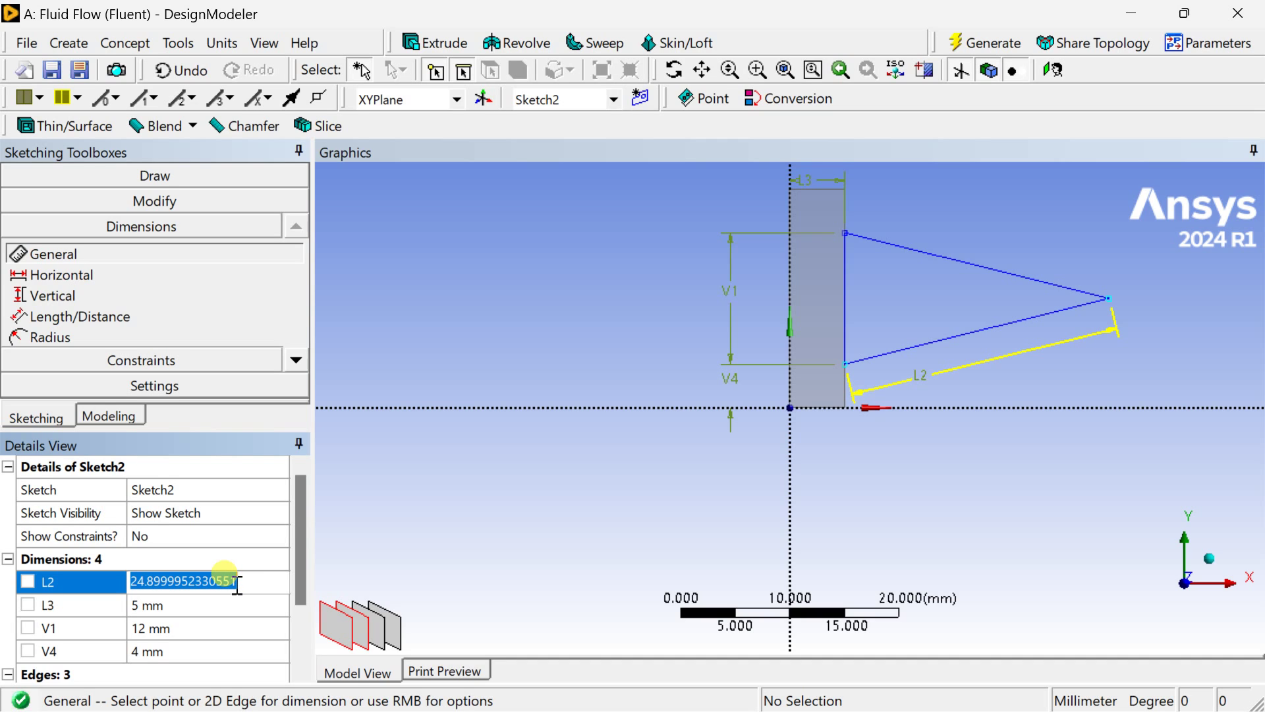
{"action": "type", "text": "30"}
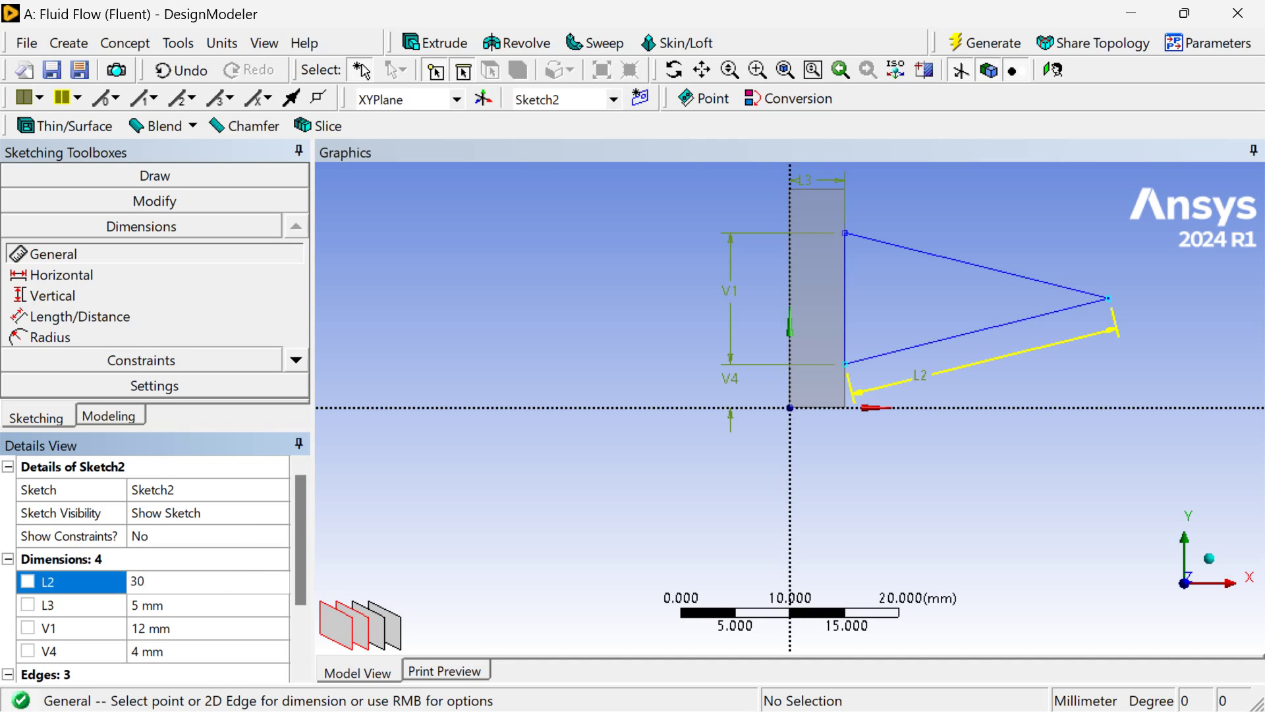
{"action": "key", "text": "Return"}
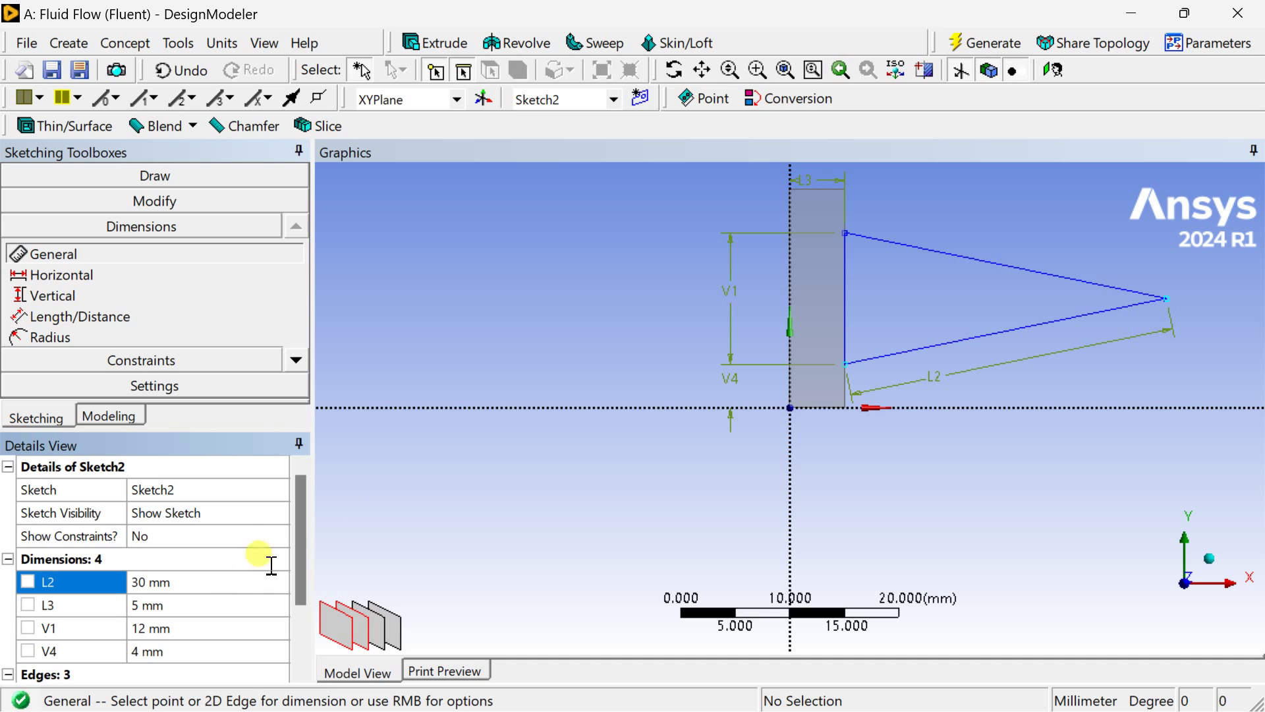
Regenerate, then extrude Sketch2 20 mm deep as an Add Frozen body
{"action": "left_click", "coordinate": [996, 48]}
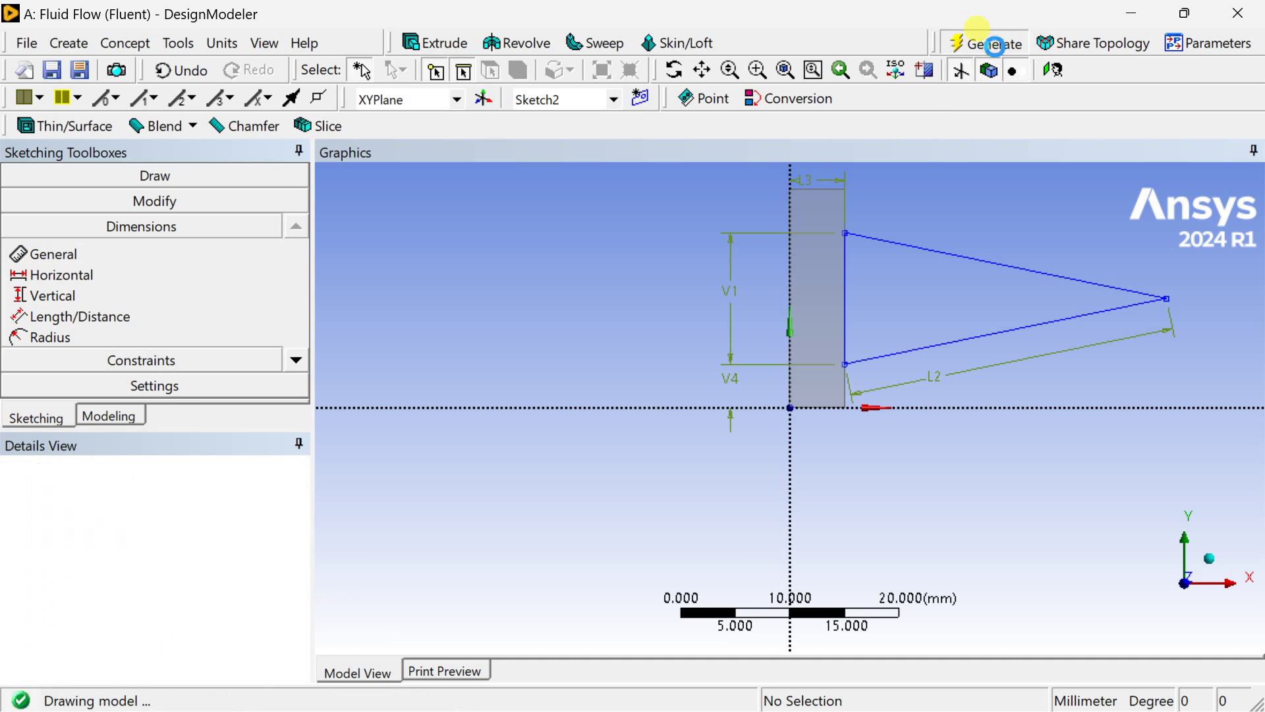
{"action": "left_click", "coordinate": [1219, 574]}
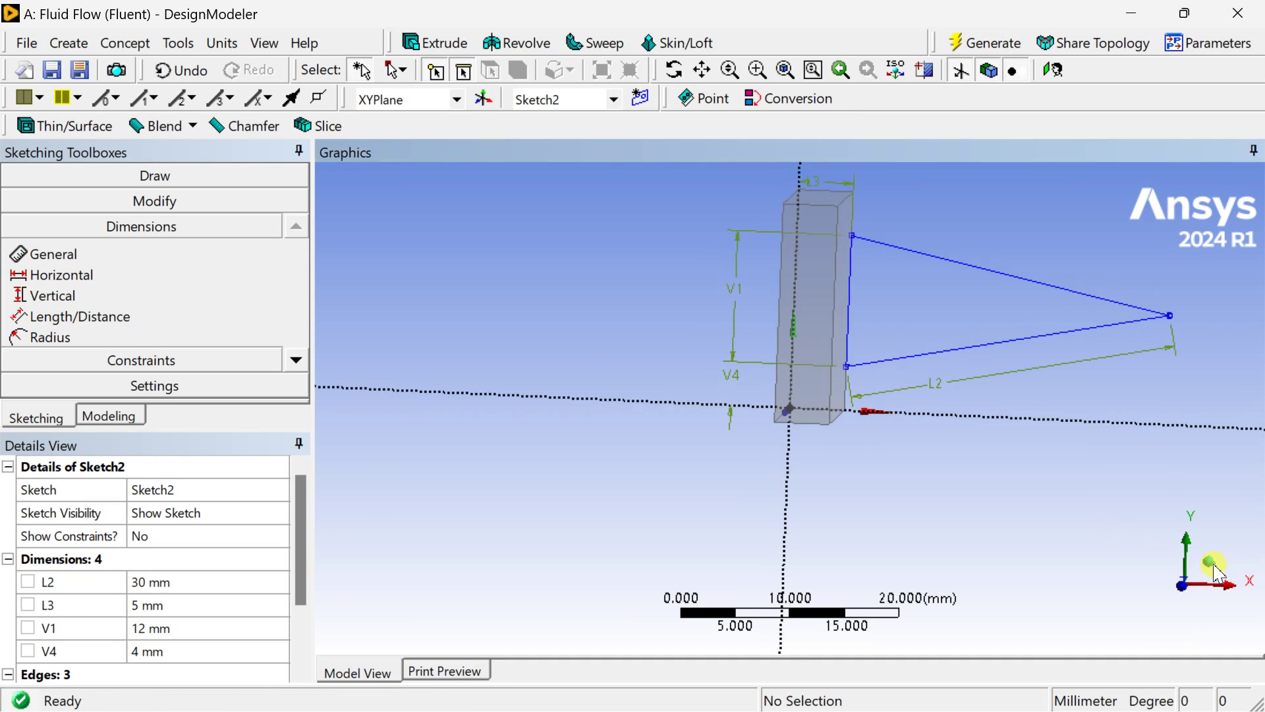
{"action": "left_click", "coordinate": [434, 43]}
{"action": "left_click", "coordinate": [209, 512]}
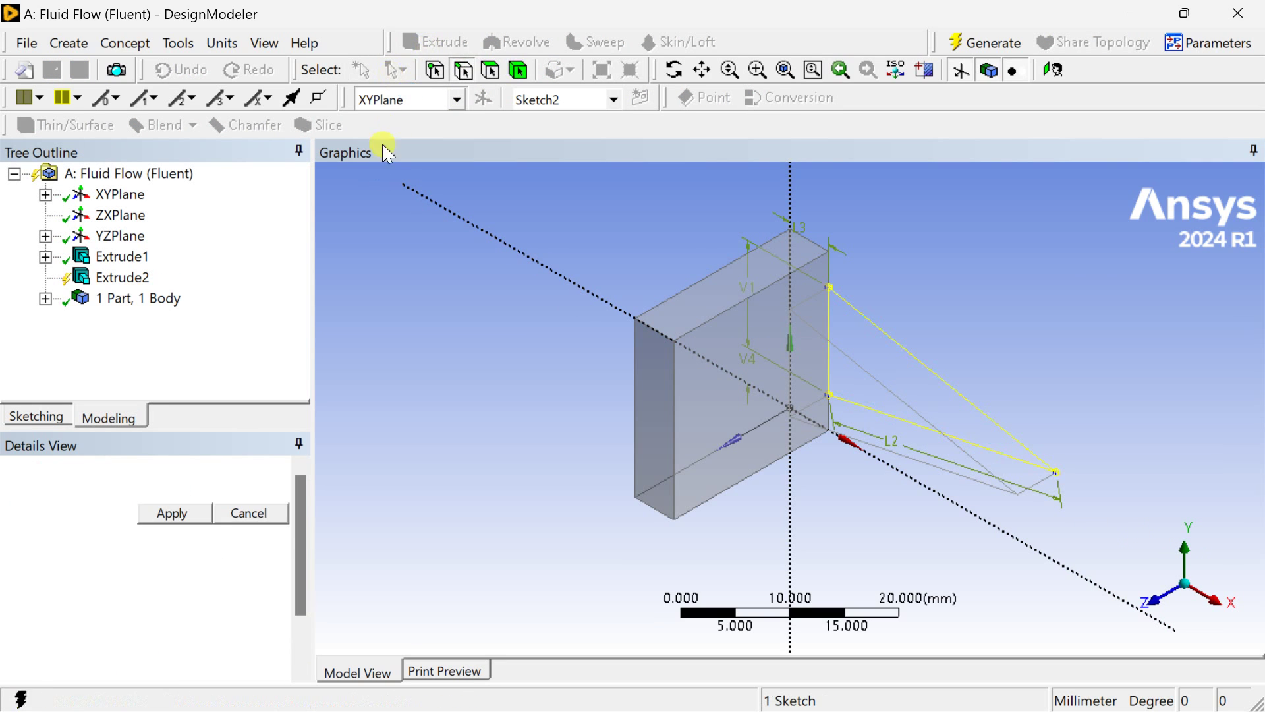
{"action": "left_click", "coordinate": [187, 519]}
{"action": "left_click", "coordinate": [231, 536]}
{"action": "left_click", "coordinate": [279, 536]}
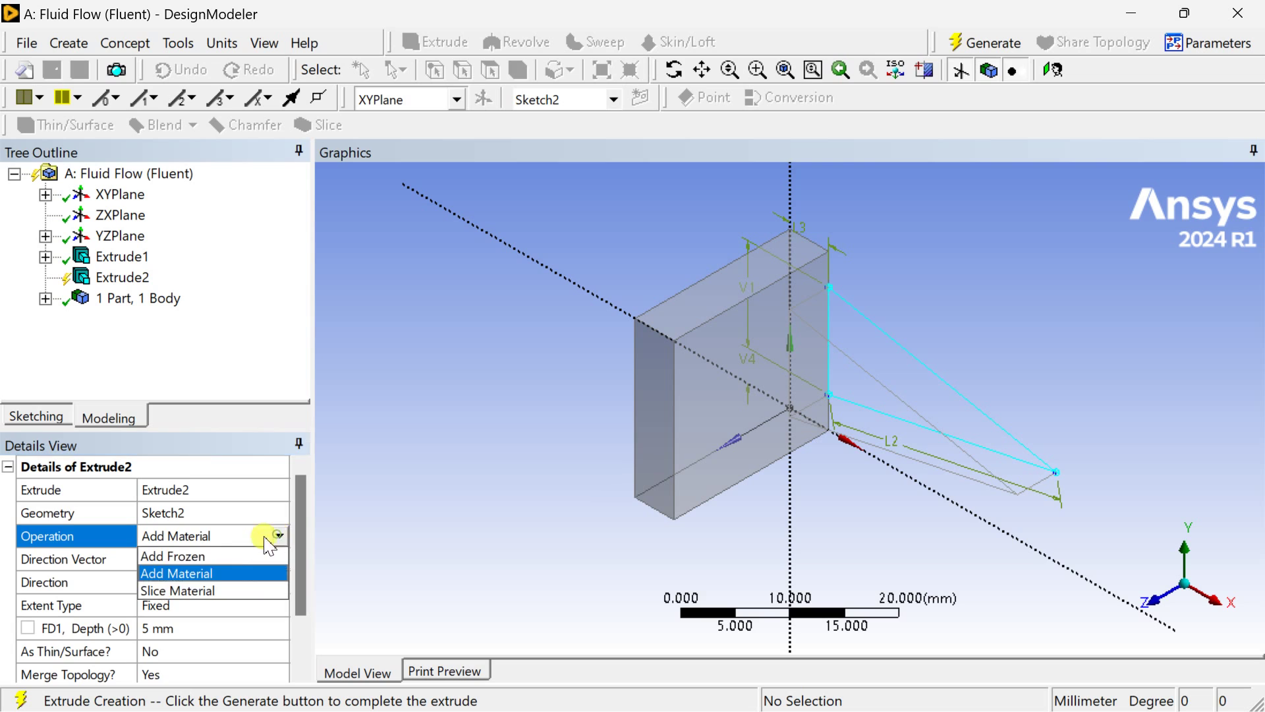
{"action": "left_click", "coordinate": [231, 557]}
{"action": "left_click", "coordinate": [198, 628]}
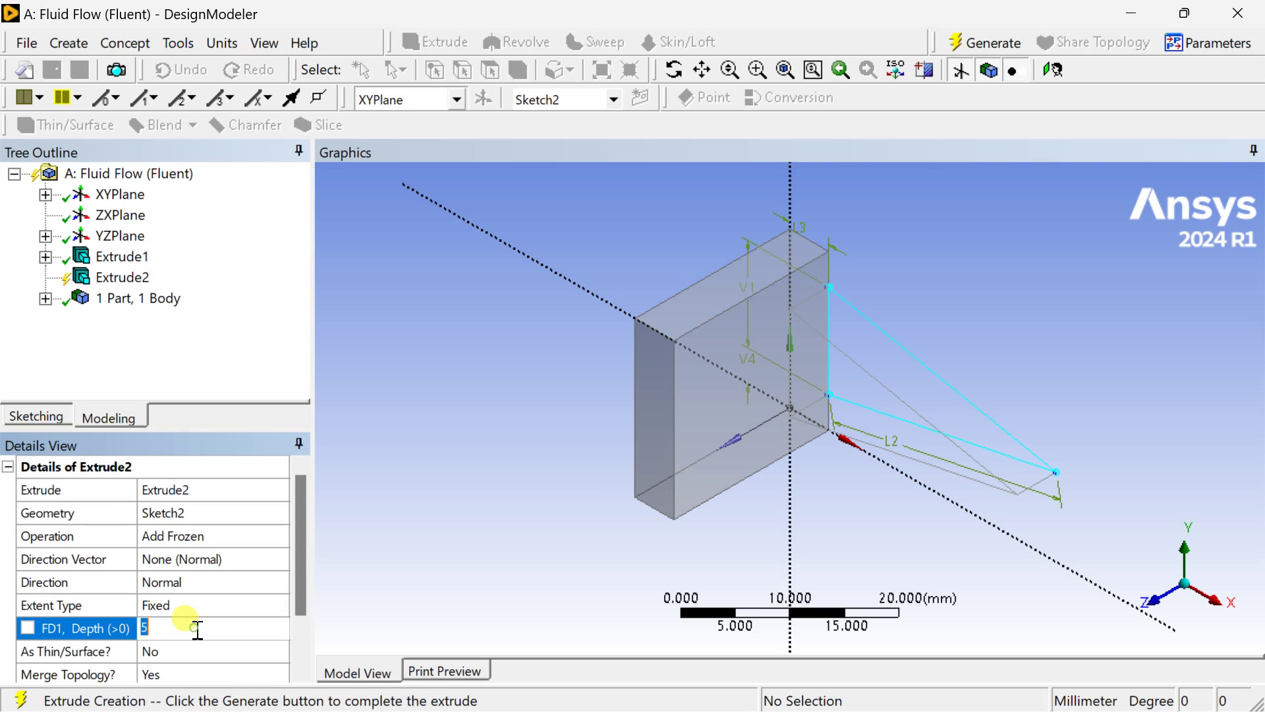
{"action": "type", "text": "20"}
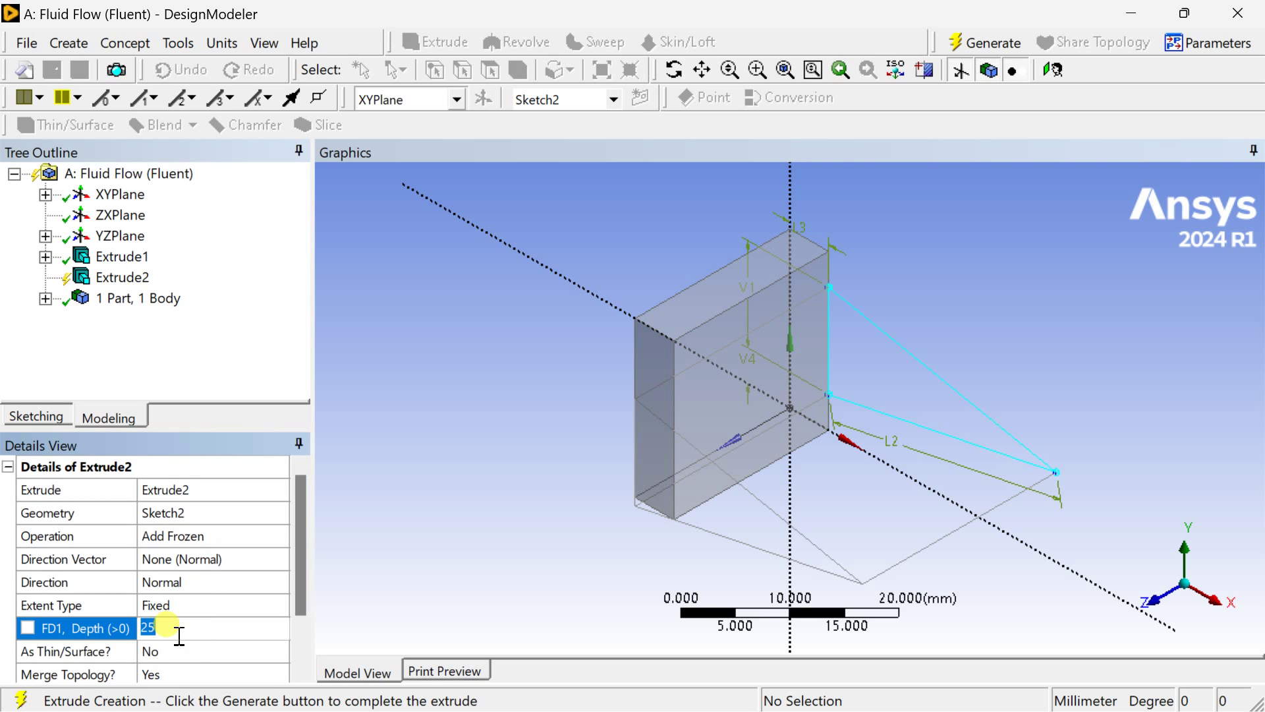
{"action": "key", "text": "Return"}
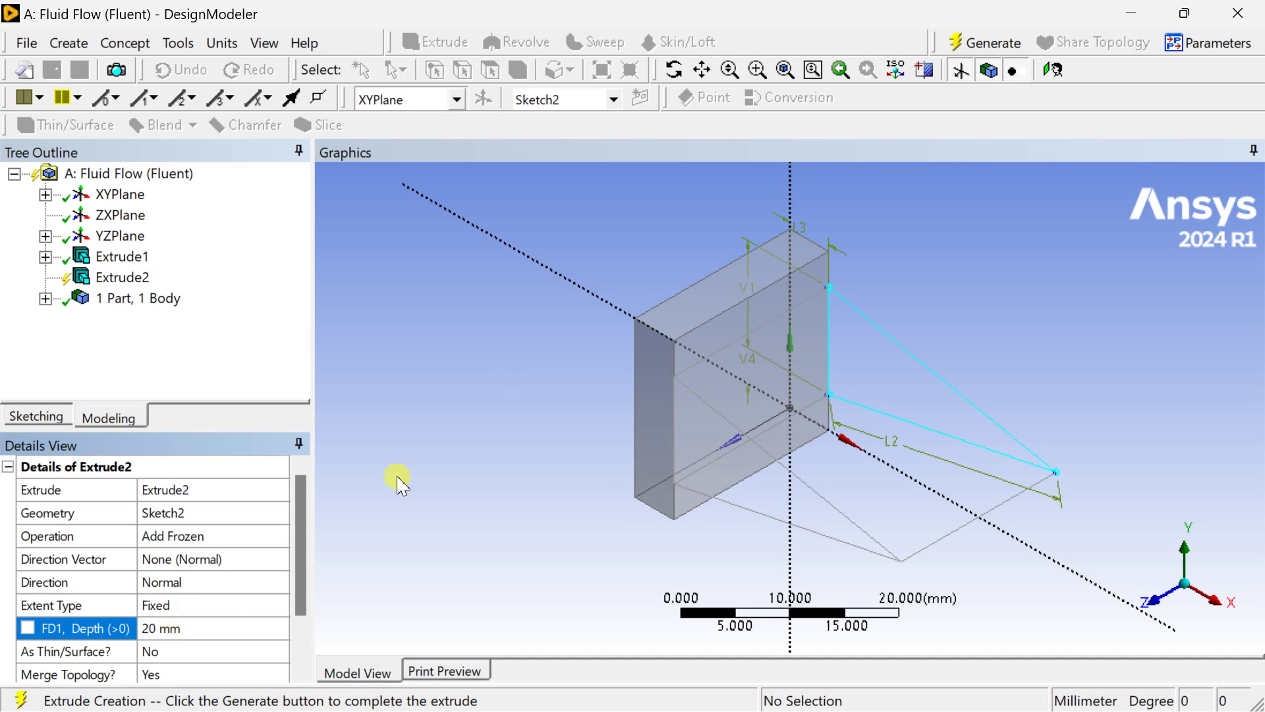
{"action": "left_click", "coordinate": [982, 43]}
Inspect the new wedge fin, then view the model face-on in XY and reposition it
{"action": "middle_click_drag", "start_coordinate": [931, 249], "coordinate": [960, 248]}
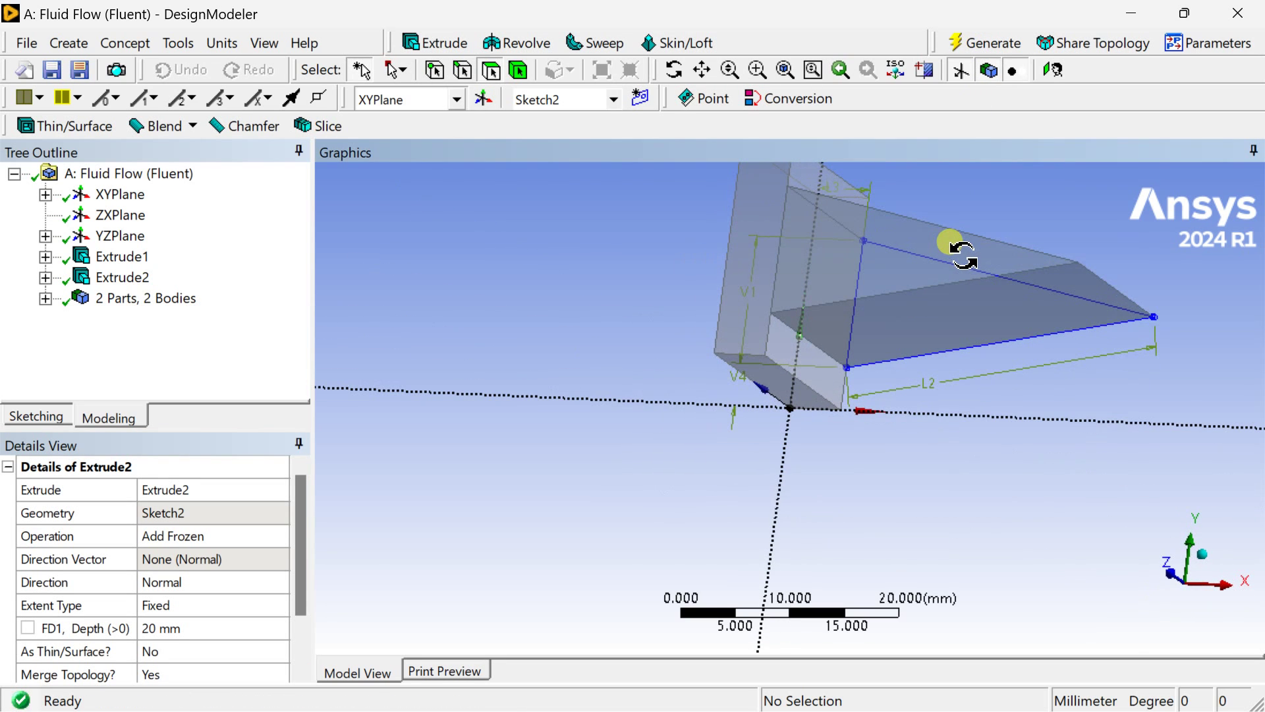
{"action": "left_click", "coordinate": [1173, 579]}
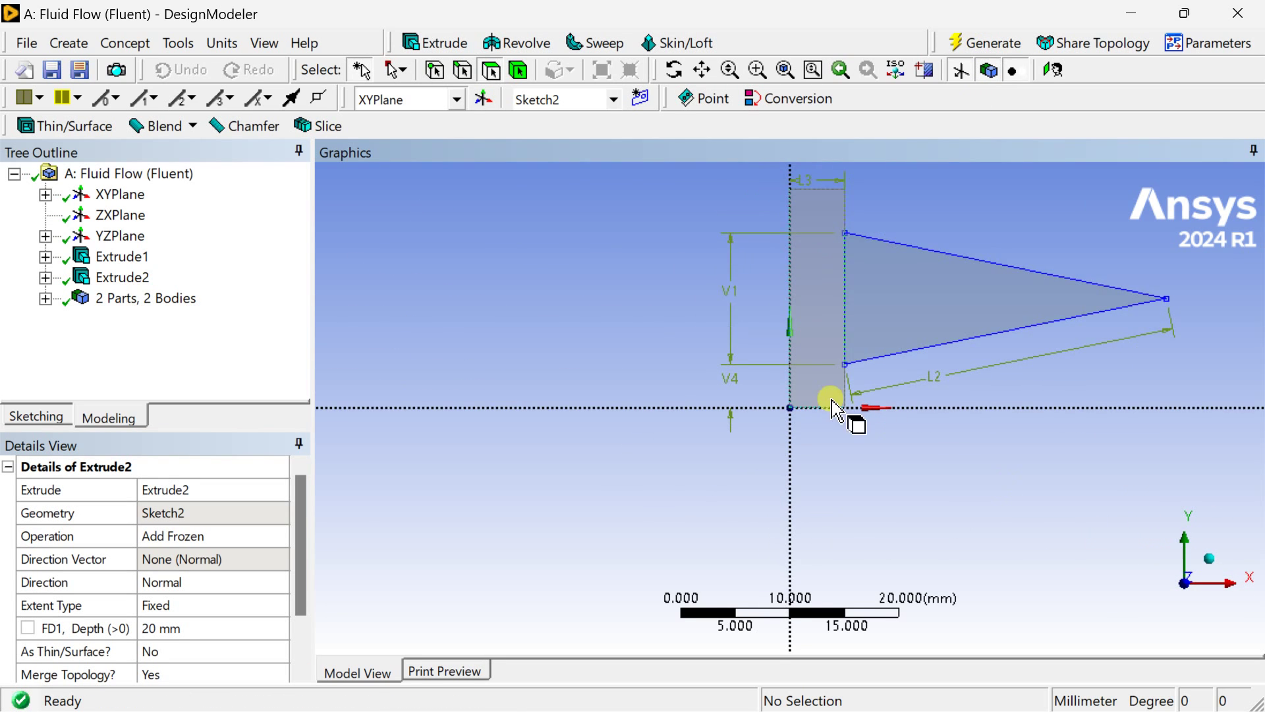
{"action": "middle_click_drag", "start_coordinate": [838, 401], "coordinate": [831, 403], "text": "shift"}
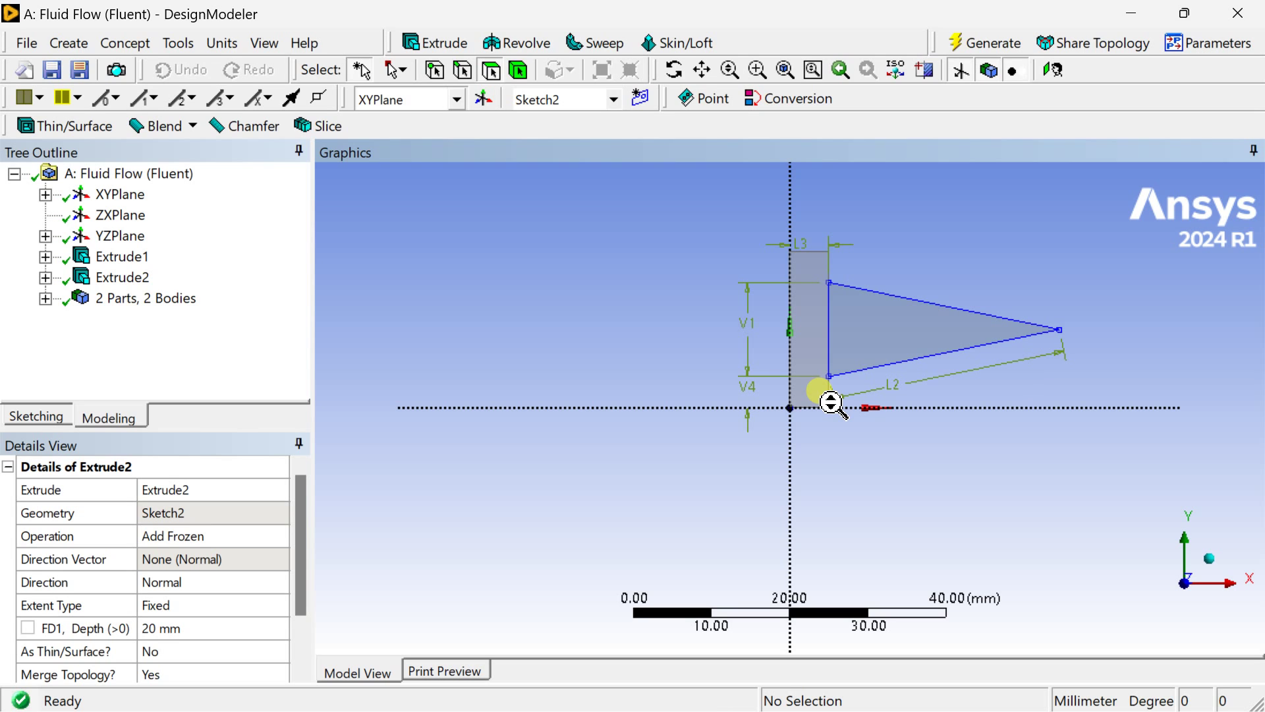
{"action": "middle_click_drag", "start_coordinate": [824, 403], "coordinate": [655, 432], "text": "ctrl"}
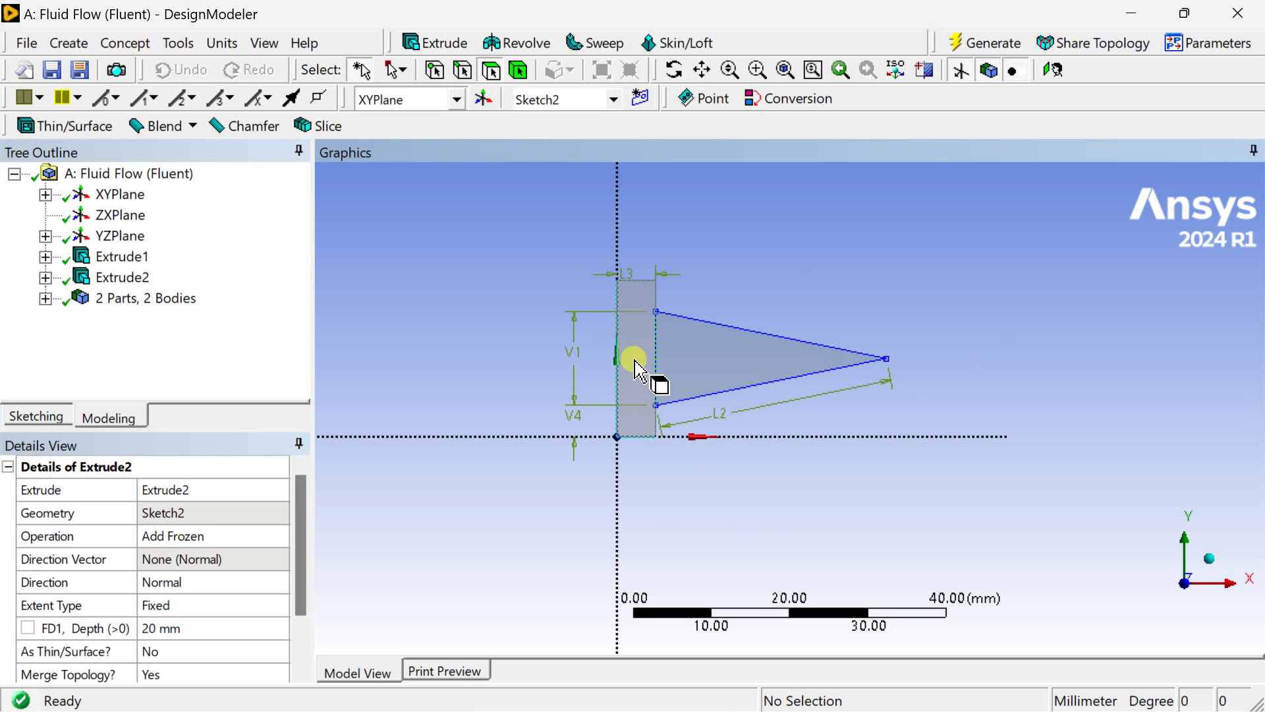
{"action": "left_click", "coordinate": [70, 44]}
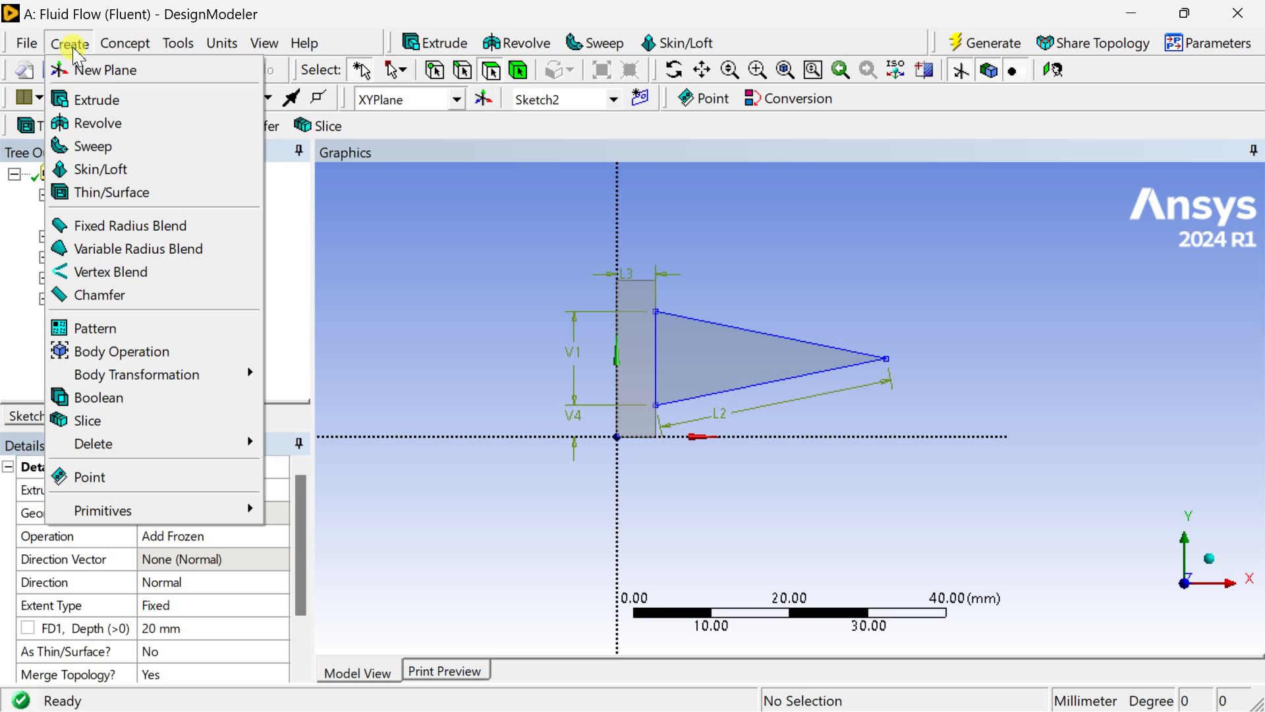
Unite the fin and base block bodies with a Boolean Unite and generate
{"action": "left_click", "coordinate": [86, 397]}
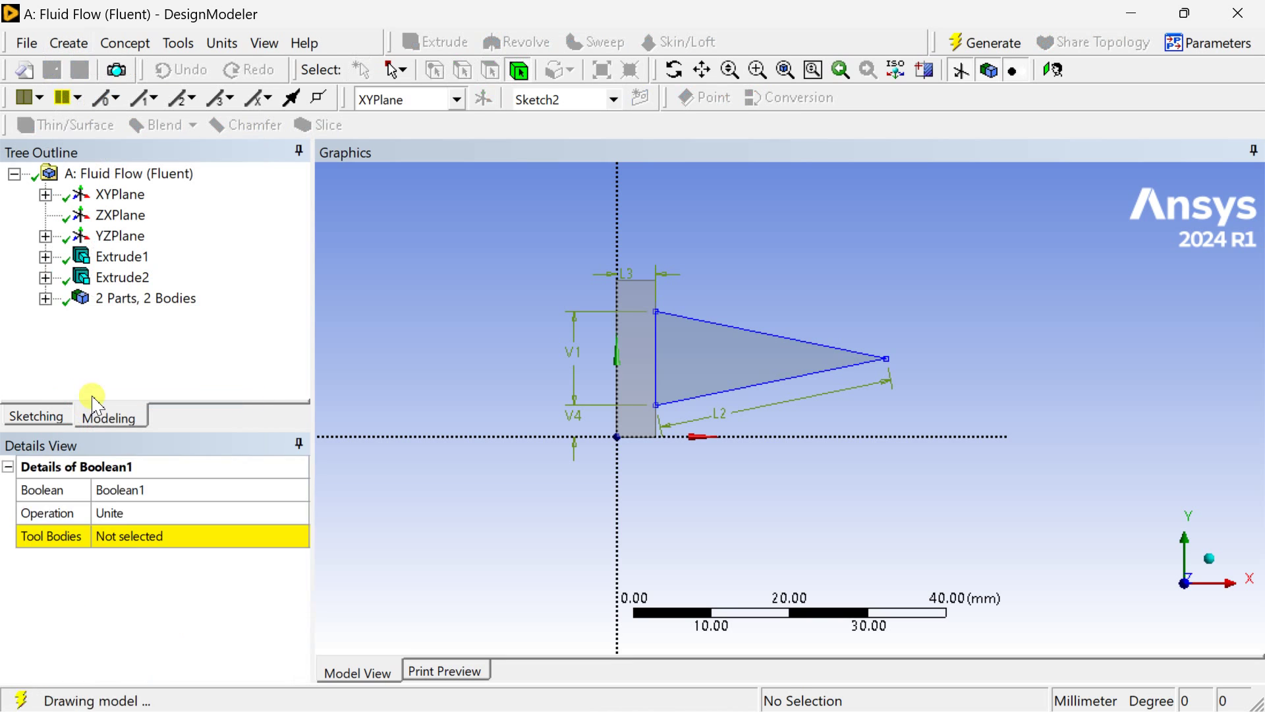
{"action": "left_click", "coordinate": [741, 367]}
{"action": "left_click", "coordinate": [628, 382], "text": "ctrl"}
{"action": "left_click", "coordinate": [164, 537]}
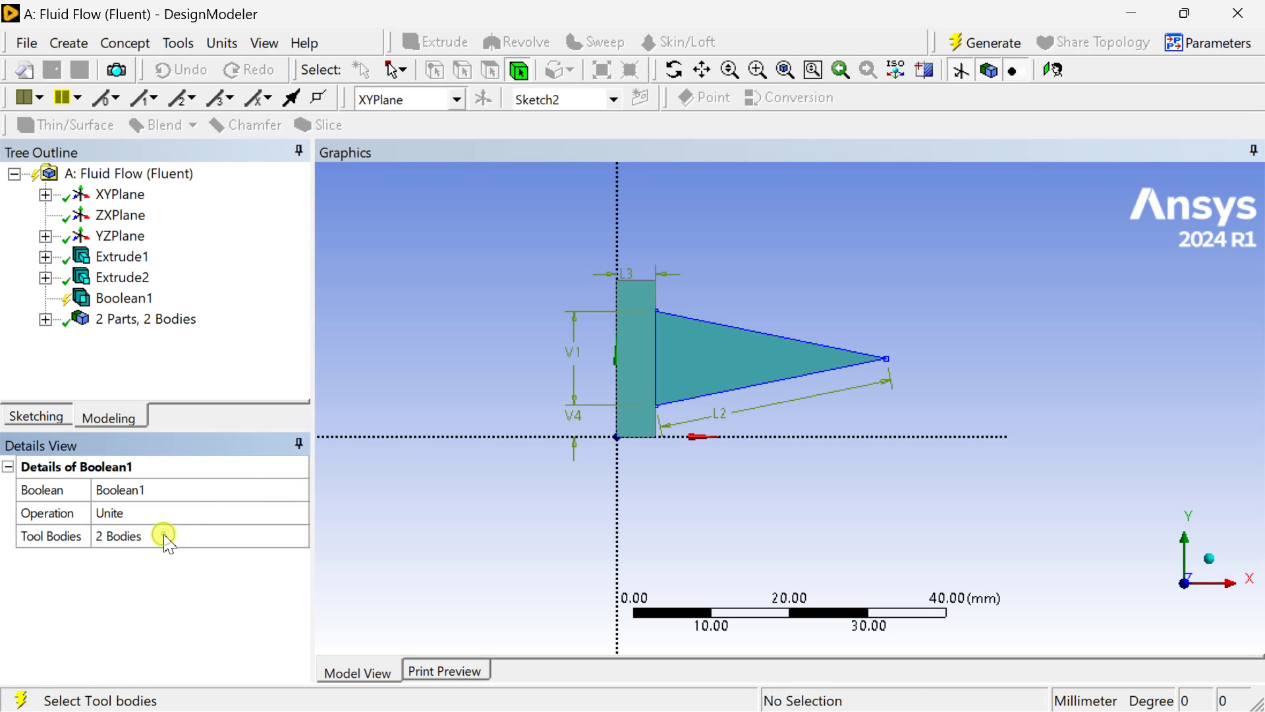
{"action": "left_click", "coordinate": [966, 41]}
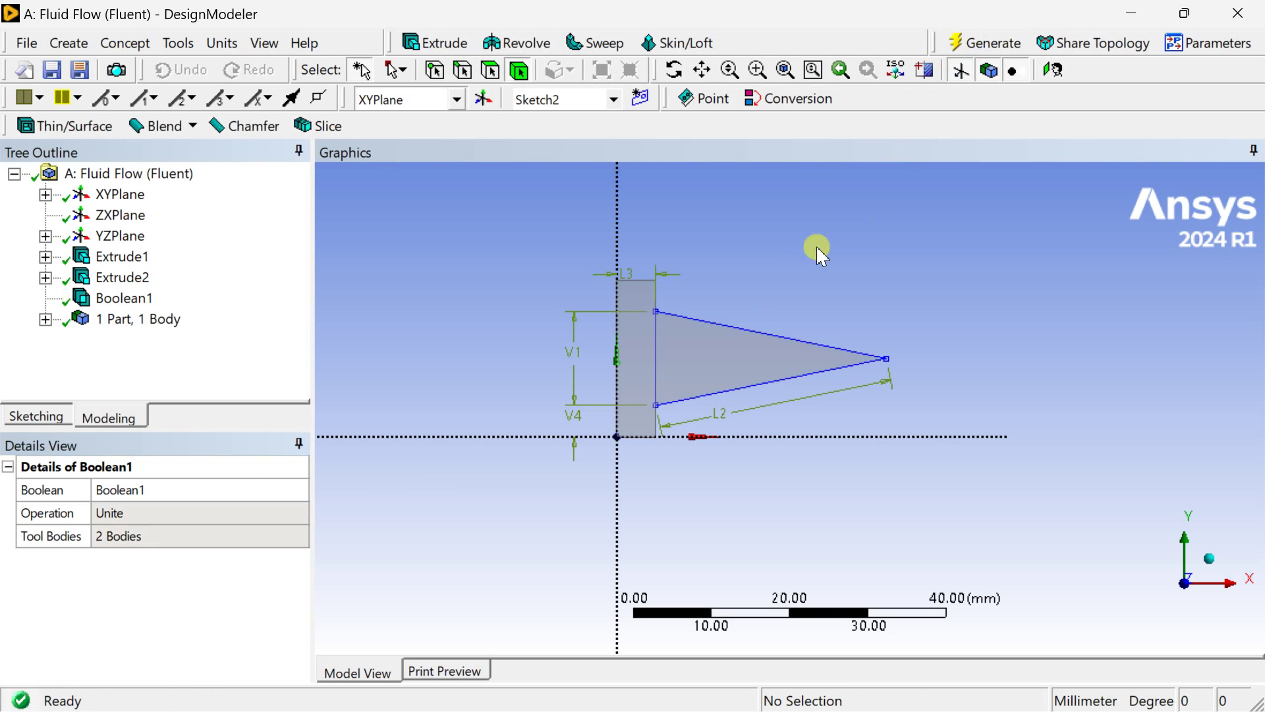
Select the merged body to confirm its 5527.3 mm³ volume
{"action": "left_click", "coordinate": [684, 355]}
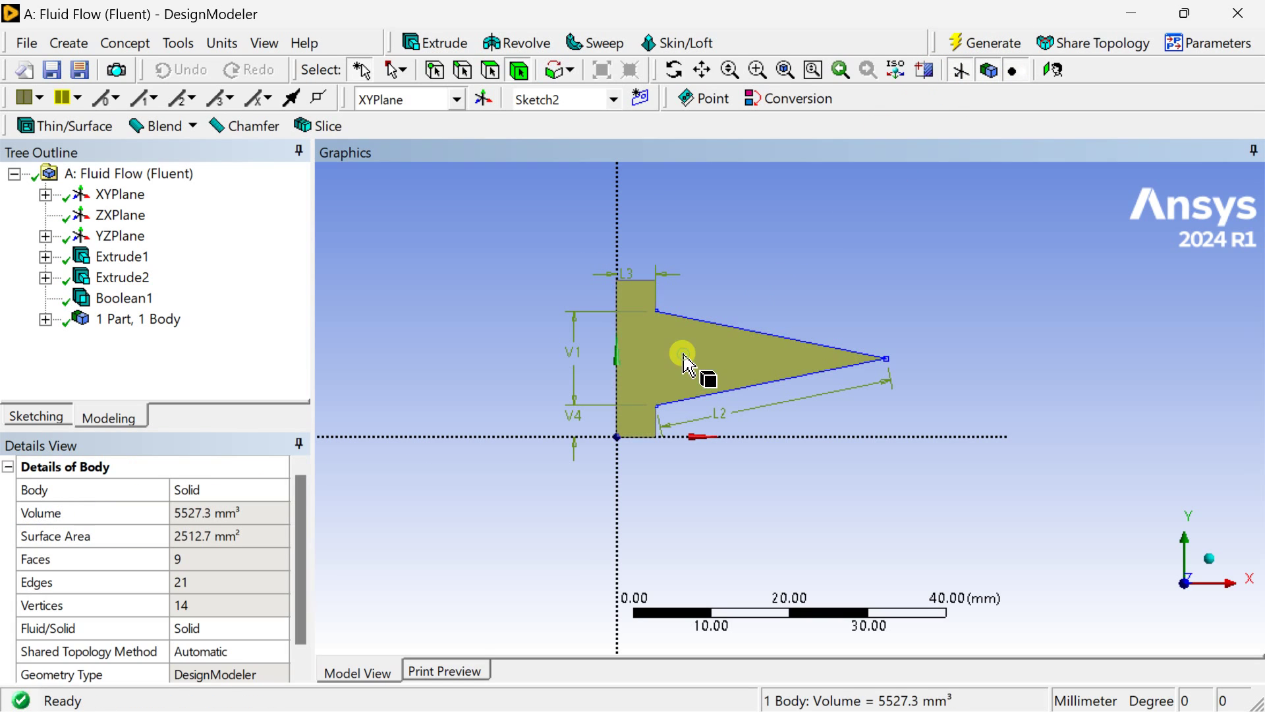
{"action": "left_click", "coordinate": [824, 310]}
{"action": "scroll", "coordinate": [825, 306], "scroll_direction": "up", "scroll_amount": 5}
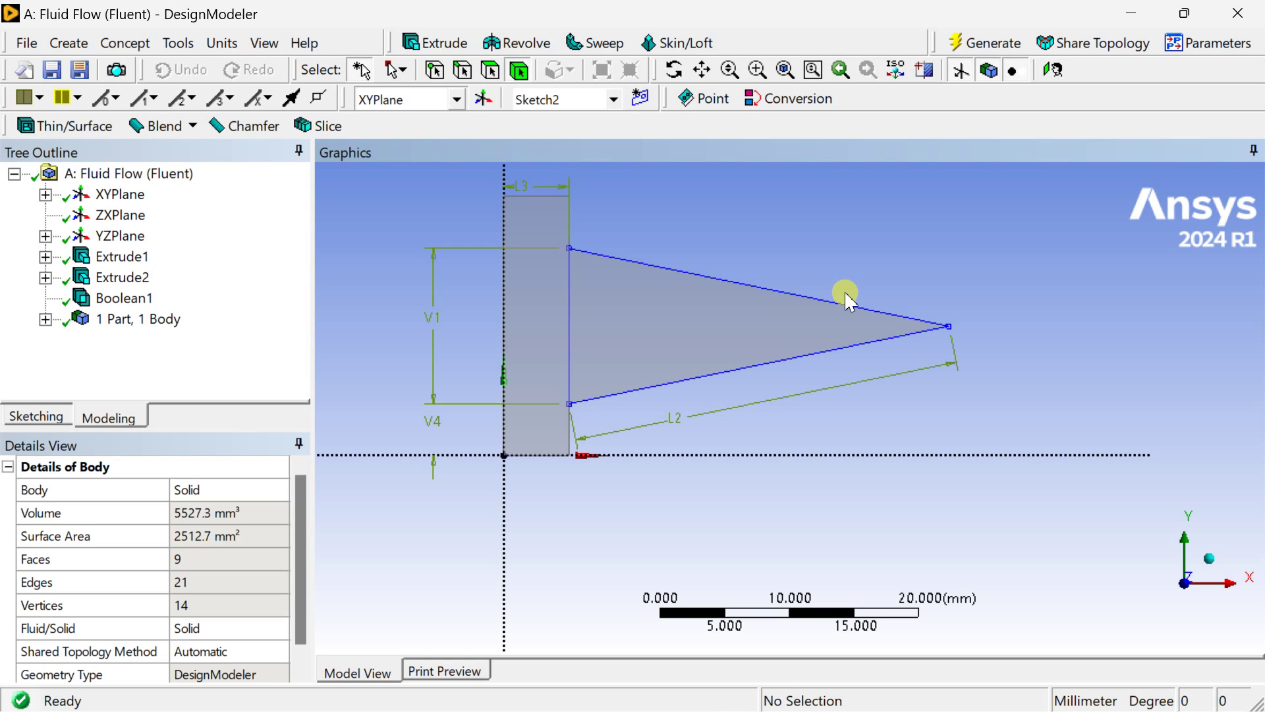
{"action": "scroll", "coordinate": [845, 297], "scroll_direction": "down", "scroll_amount": 3}
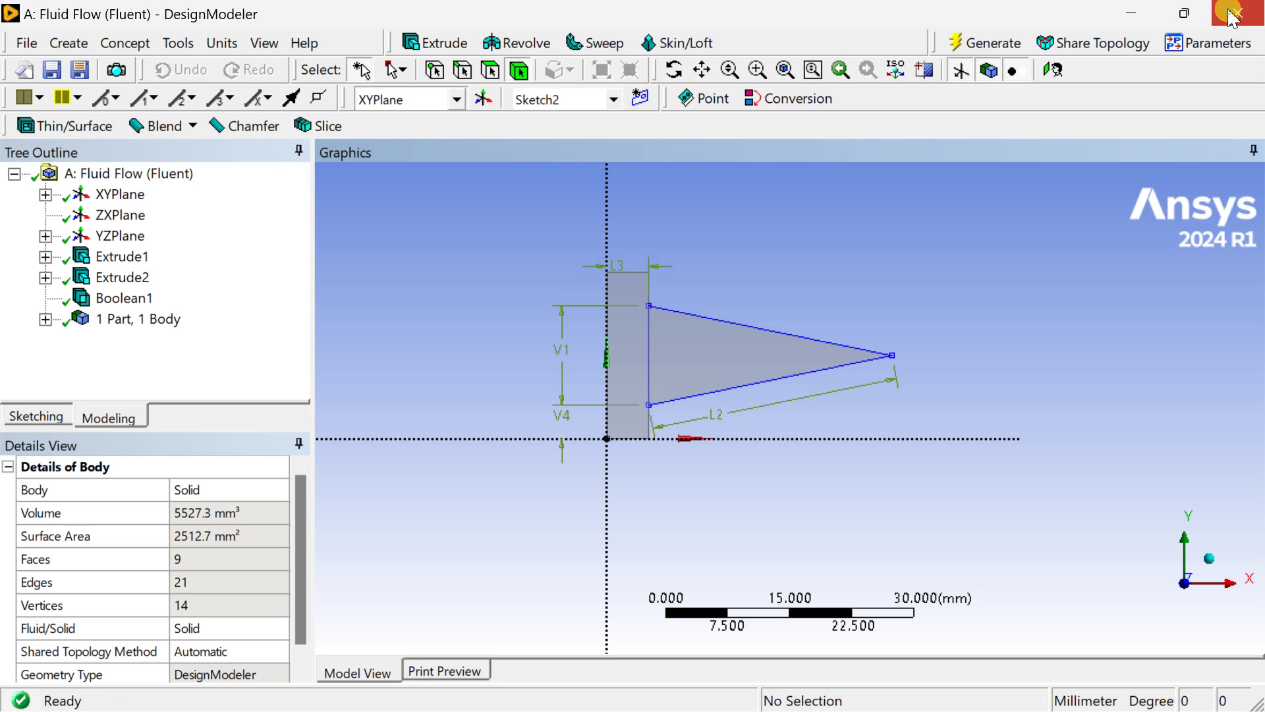
Return to the project and launch the Fluent system's Mesh cell in Ansys Meshing via Edit...
{"action": "key", "text": "alt+Tab"}
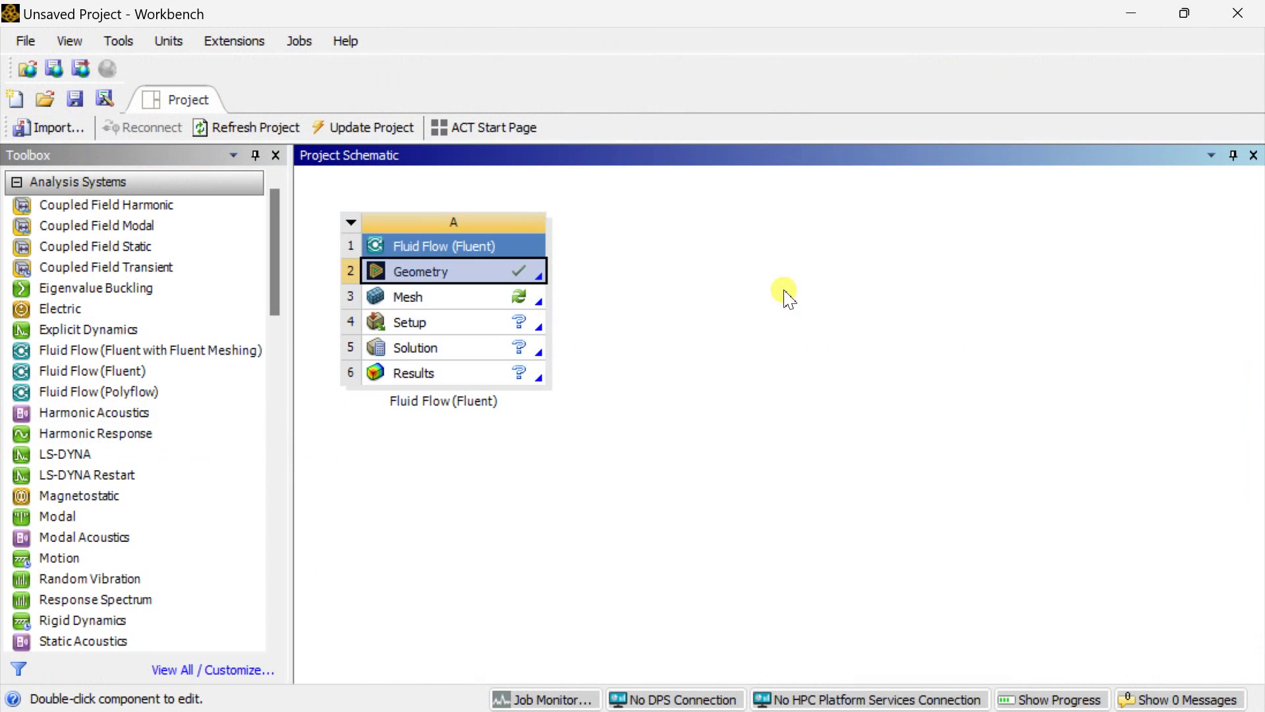
{"action": "left_click", "coordinate": [468, 301]}
{"action": "right_click", "coordinate": [467, 302]}
{"action": "left_click", "coordinate": [516, 317]}
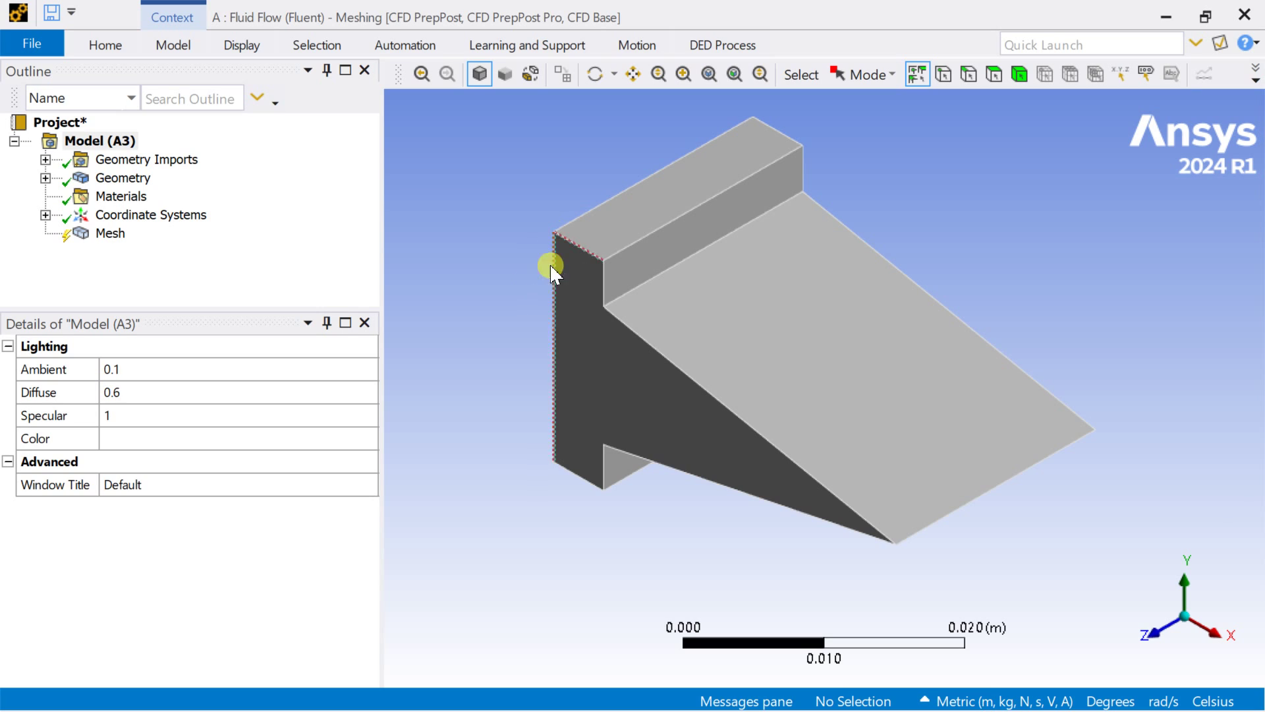
Generate the initial mesh from the Mesh item
{"action": "left_click", "coordinate": [110, 234]}
{"action": "right_click", "coordinate": [113, 237]}
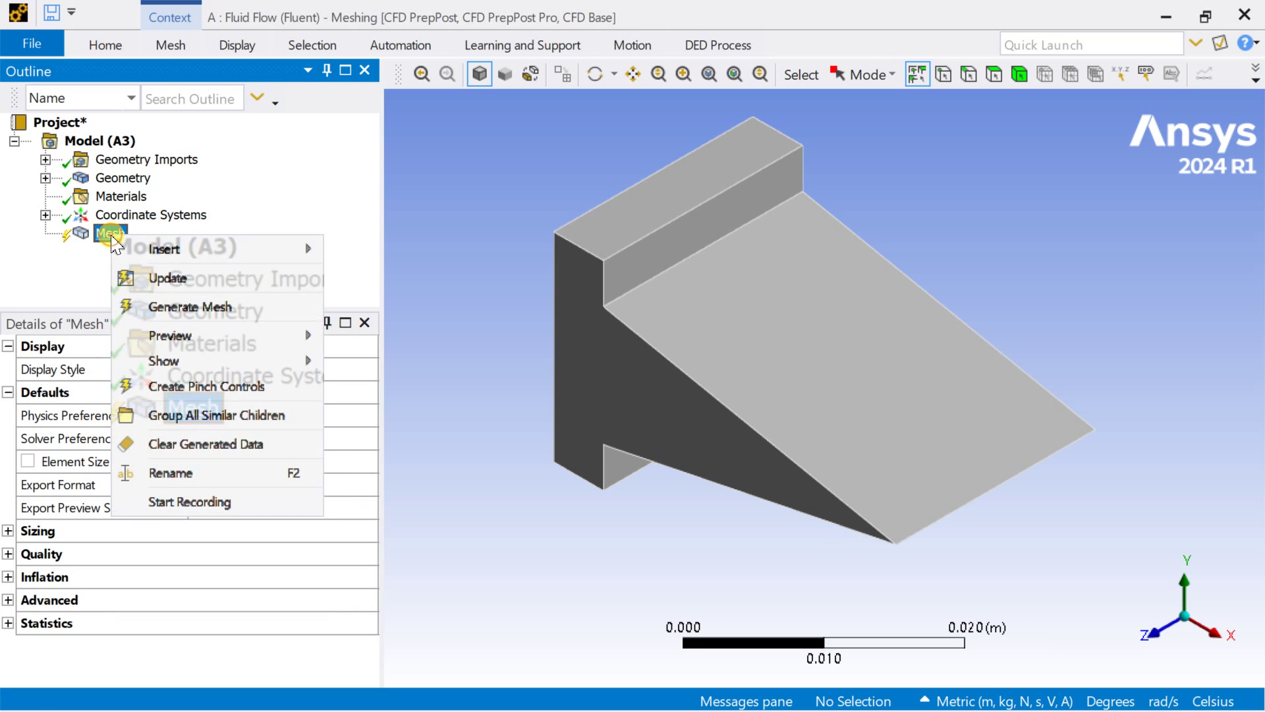
{"action": "left_click", "coordinate": [188, 307]}
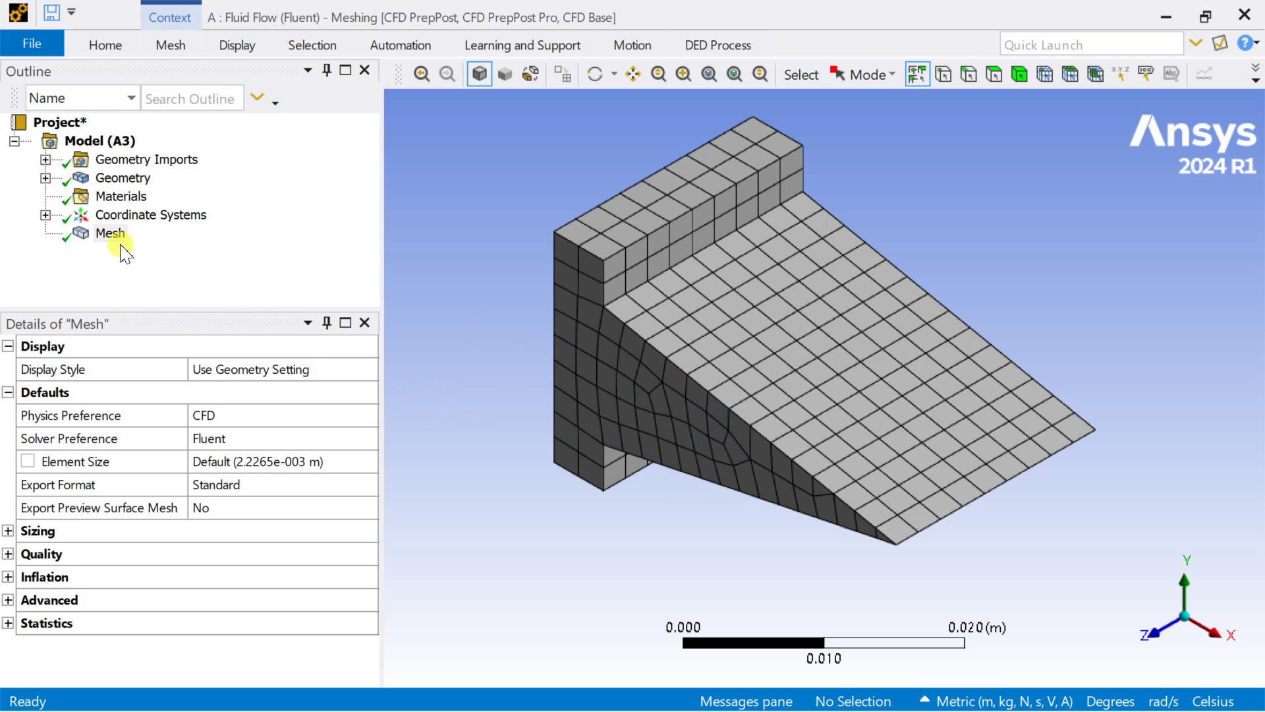
Turn on Use Adaptive Sizing and raise the mesh Resolution to 7
{"action": "left_click", "coordinate": [8, 530]}
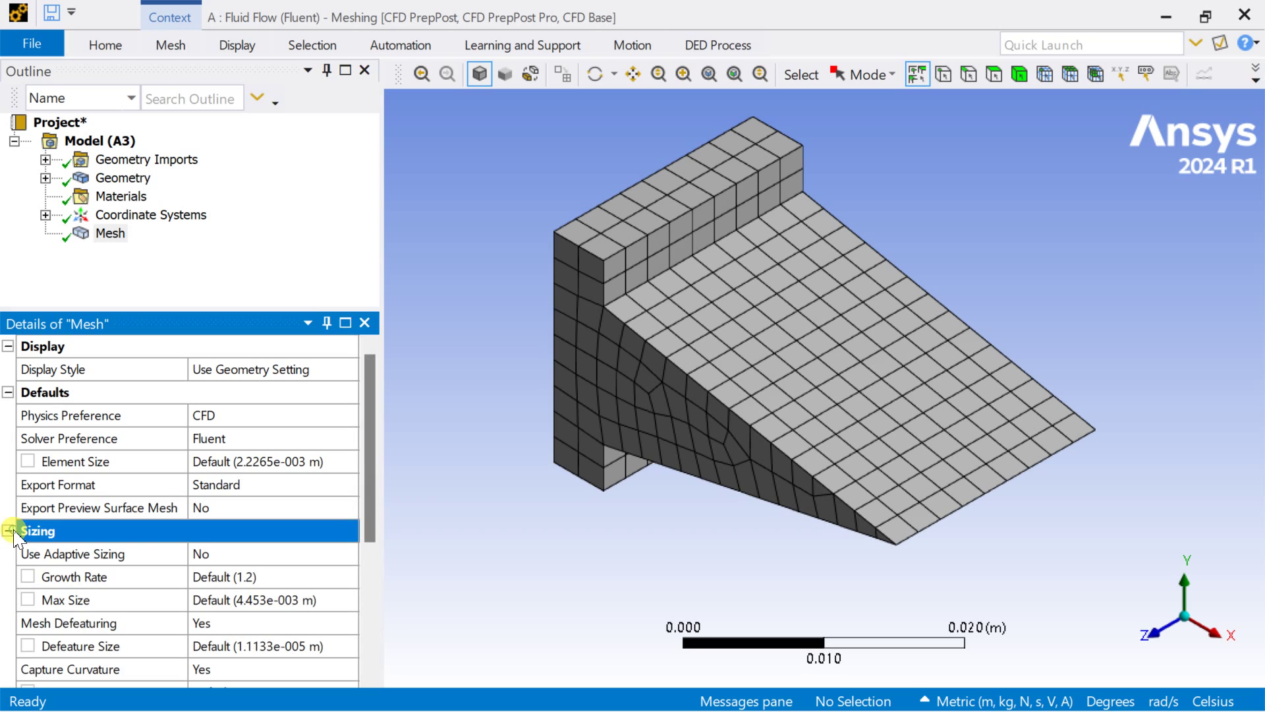
{"action": "left_click", "coordinate": [222, 551]}
{"action": "left_click", "coordinate": [346, 555]}
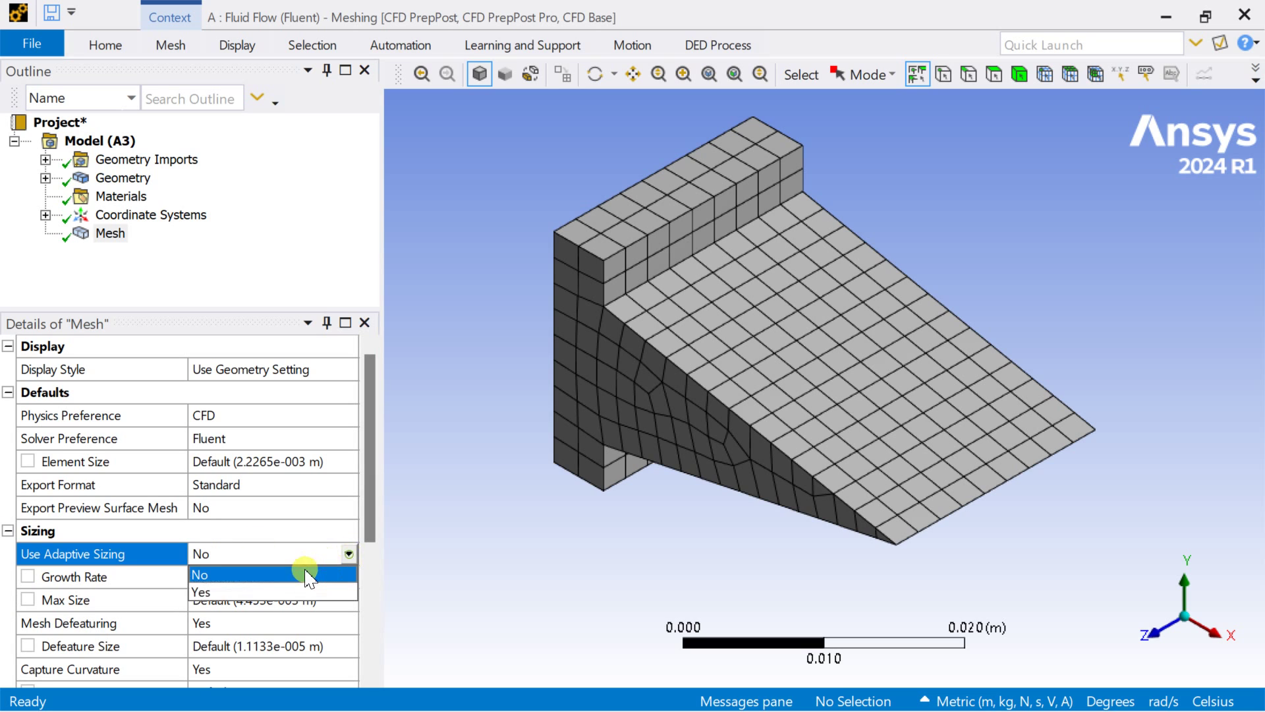
{"action": "left_click", "coordinate": [298, 588]}
{"action": "scroll", "coordinate": [367, 557], "scroll_direction": "down", "scroll_amount": 1}
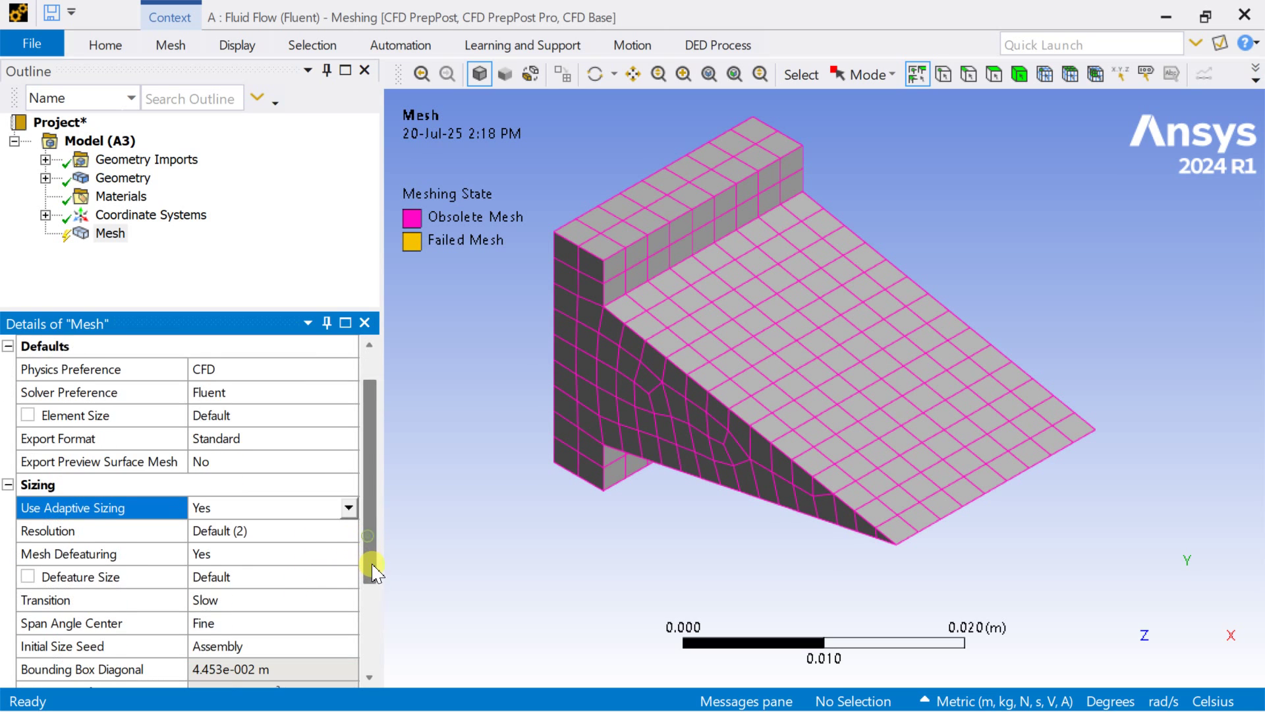
{"action": "left_click", "coordinate": [297, 532]}
{"action": "left_click", "coordinate": [327, 530]}
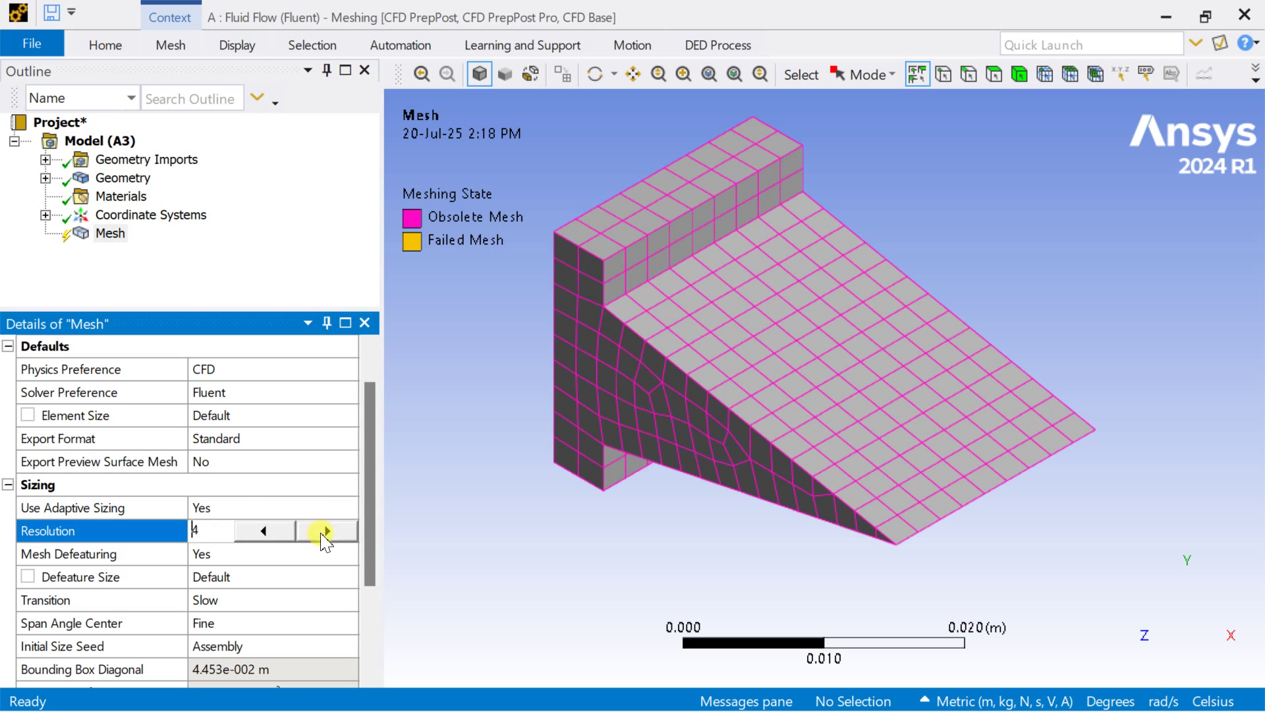
{"action": "left_click", "coordinate": [327, 531]}
{"action": "left_click", "coordinate": [326, 530]}
{"action": "left_click", "coordinate": [327, 530]}
{"action": "left_click", "coordinate": [326, 530]}
{"action": "left_click", "coordinate": [417, 378]}
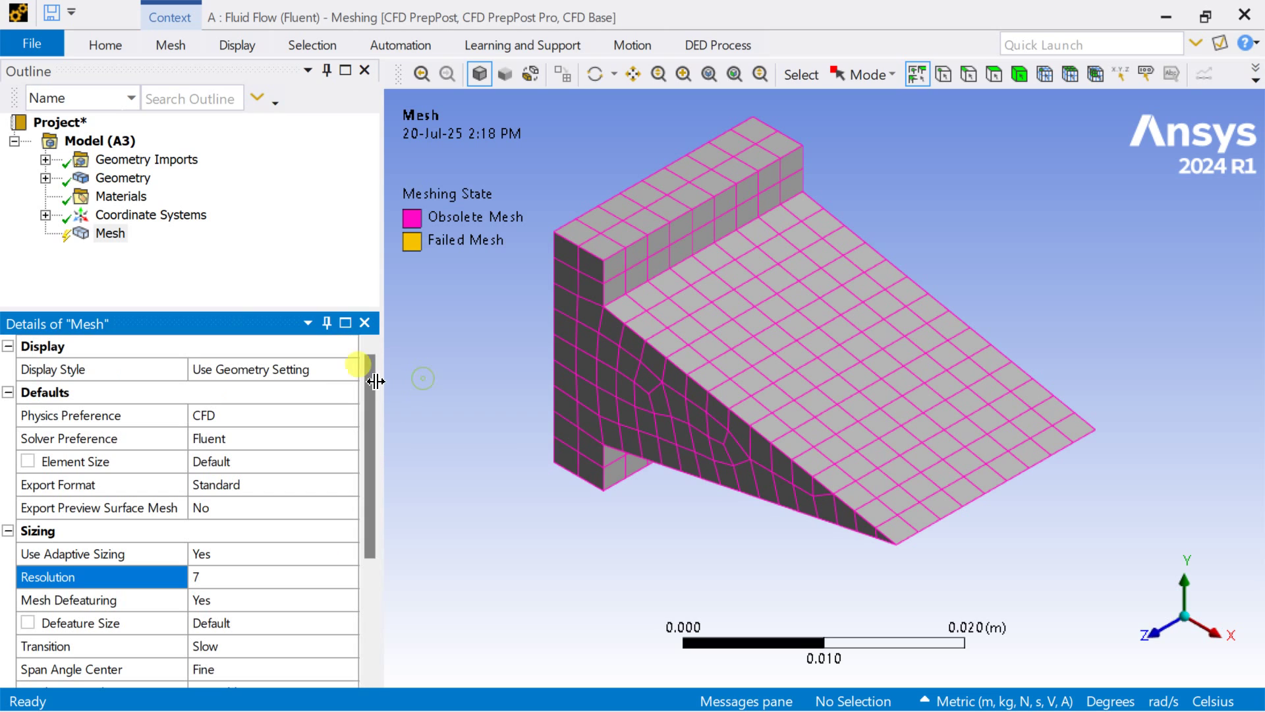
Update the mesh to regenerate it with the finer settings
{"action": "left_click", "coordinate": [100, 237]}
{"action": "right_click", "coordinate": [102, 239]}
{"action": "left_click", "coordinate": [149, 277]}
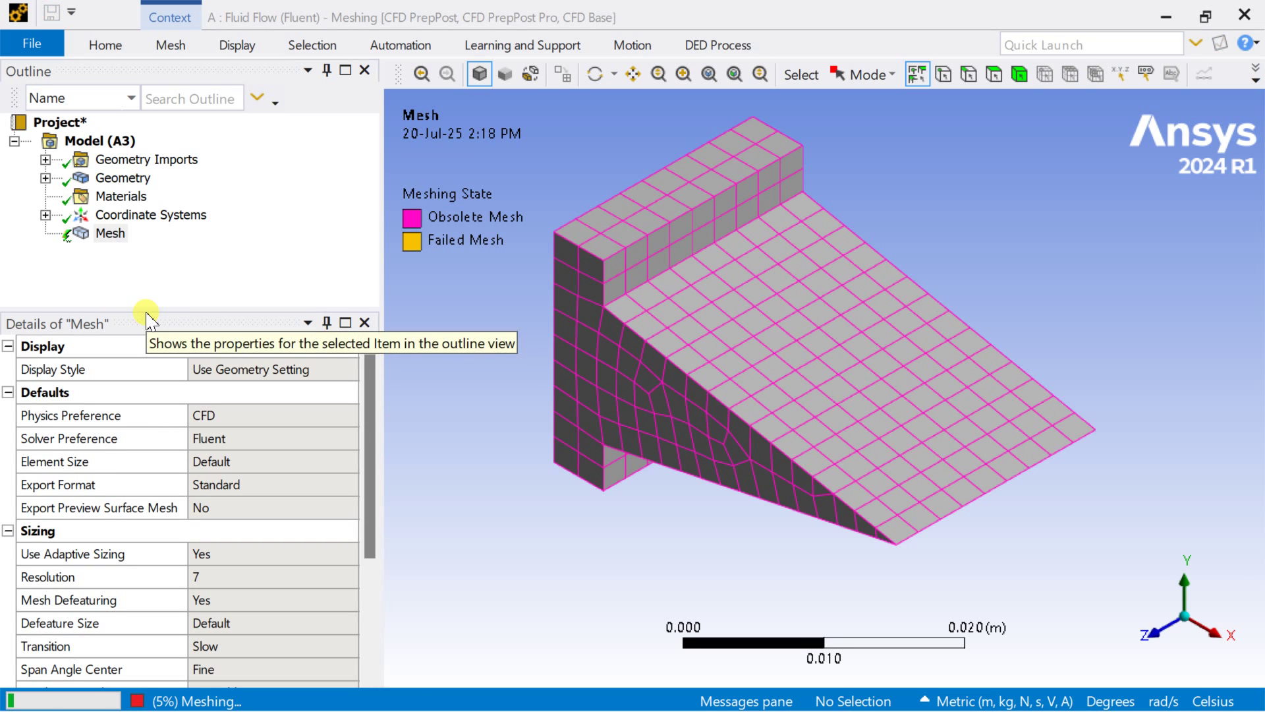
Orbit, pan and zoom around the refined block-and-fin mesh, including the fin tip, in 3-D
{"action": "middle_click_drag", "start_coordinate": [725, 448], "coordinate": [811, 437]}
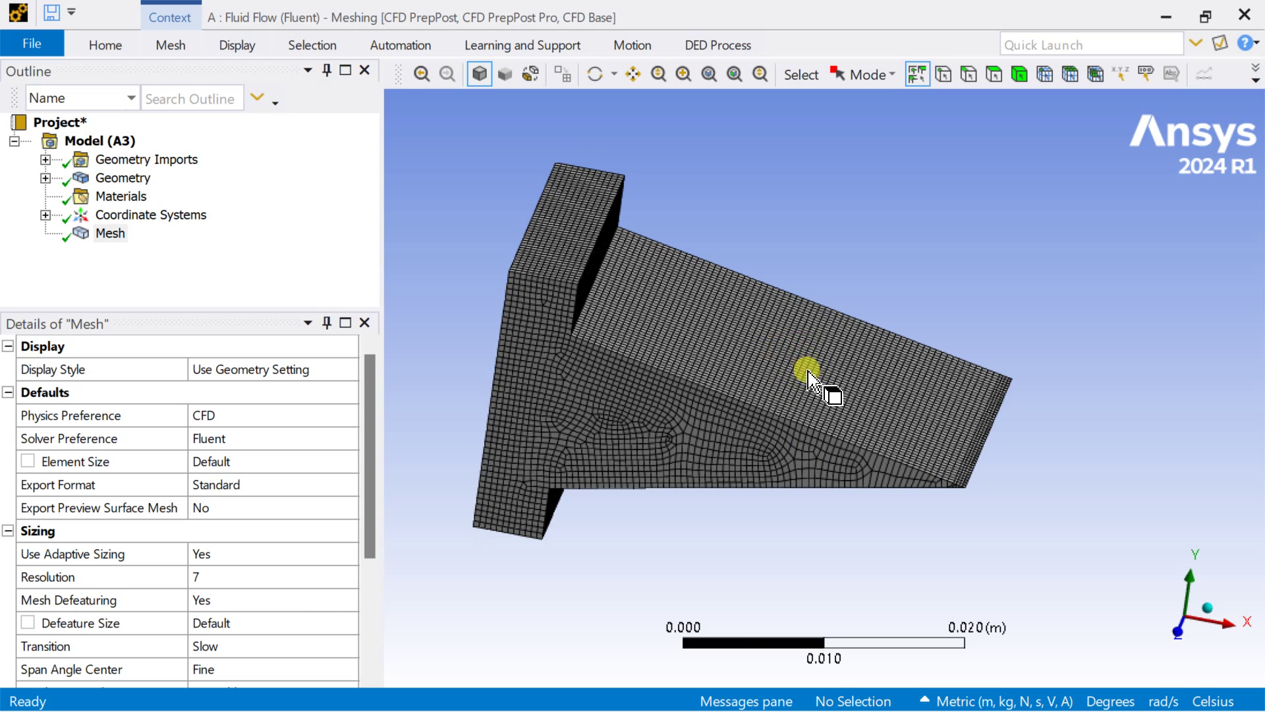
{"action": "scroll", "coordinate": [807, 386], "scroll_direction": "up", "scroll_amount": 2}
{"action": "scroll", "coordinate": [808, 386], "scroll_direction": "down", "scroll_amount": 2}
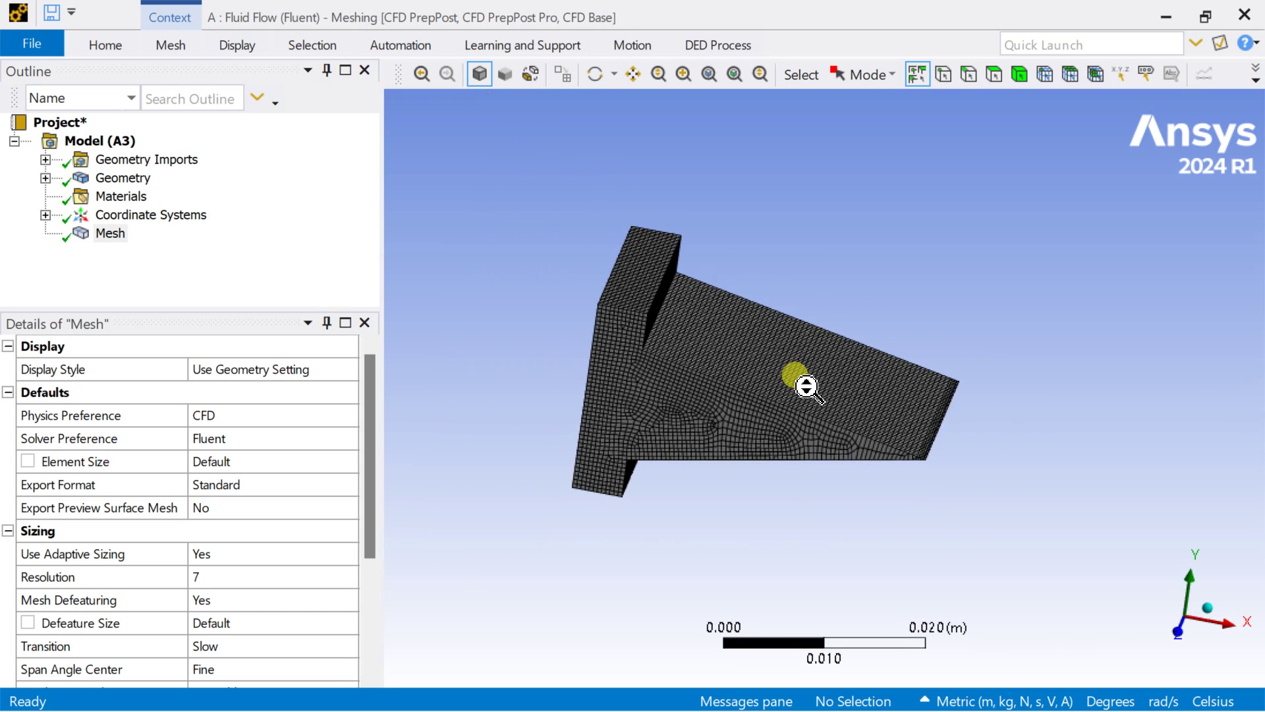
{"action": "left_click", "coordinate": [1179, 636]}
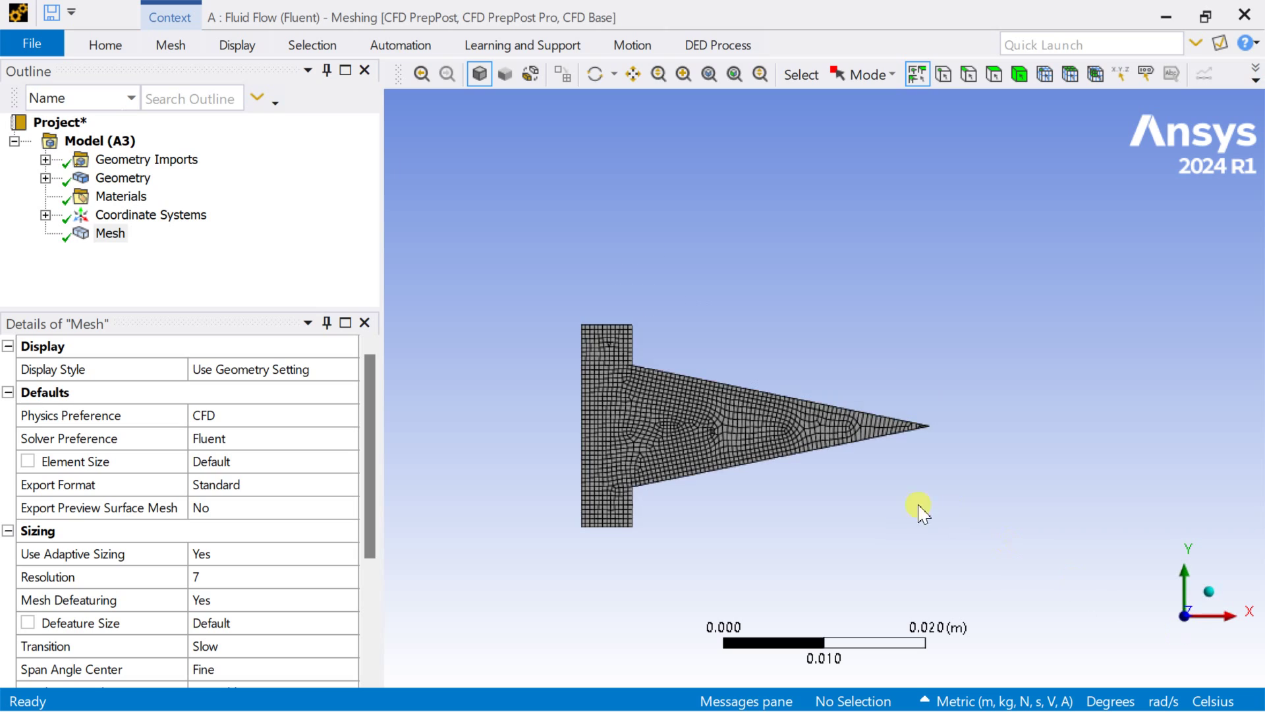
{"action": "scroll", "coordinate": [1090, 384], "scroll_direction": "up", "scroll_amount": 3}
{"action": "middle_click_drag", "start_coordinate": [1089, 381], "coordinate": [820, 405], "text": "ctrl"}
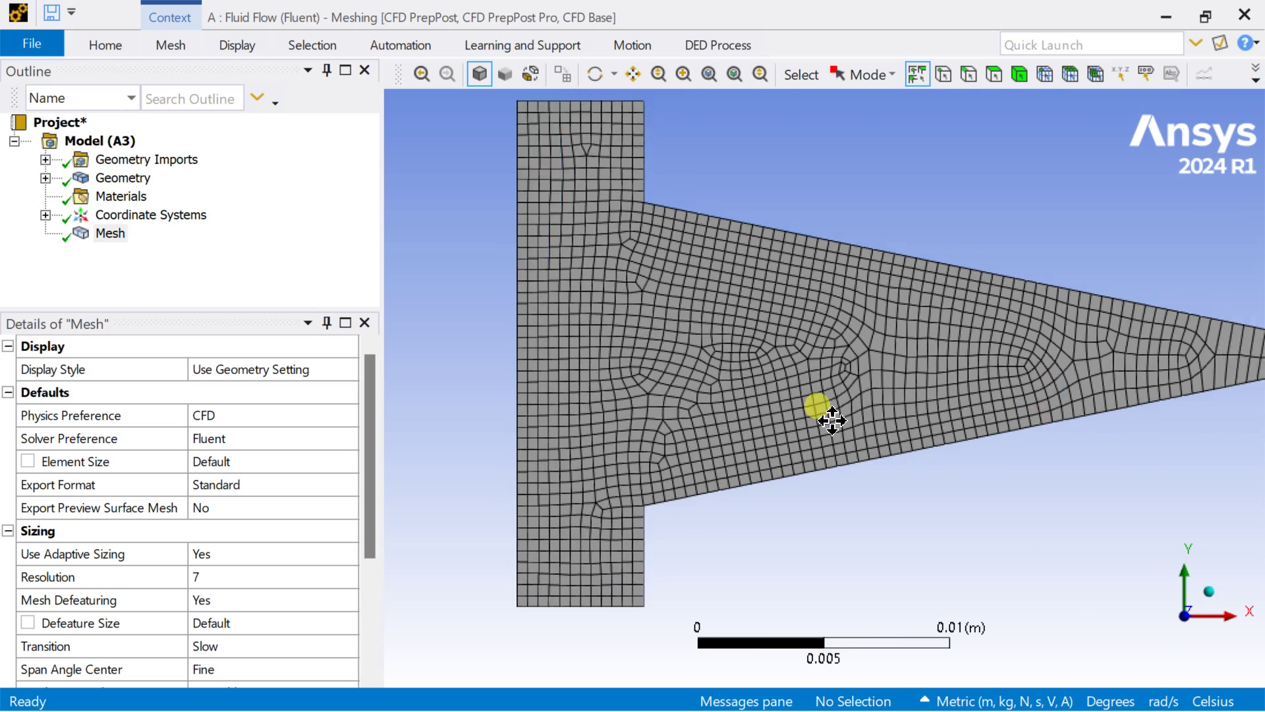
{"action": "scroll", "coordinate": [1059, 362], "scroll_direction": "up", "scroll_amount": 2}
{"action": "middle_click_drag", "start_coordinate": [1116, 354], "coordinate": [934, 382], "text": "ctrl"}
{"action": "scroll", "coordinate": [934, 382], "scroll_direction": "down", "scroll_amount": 2}
{"action": "middle_click_drag", "start_coordinate": [818, 424], "coordinate": [836, 395]}
{"action": "scroll", "coordinate": [918, 414], "scroll_direction": "down", "scroll_amount": 2}
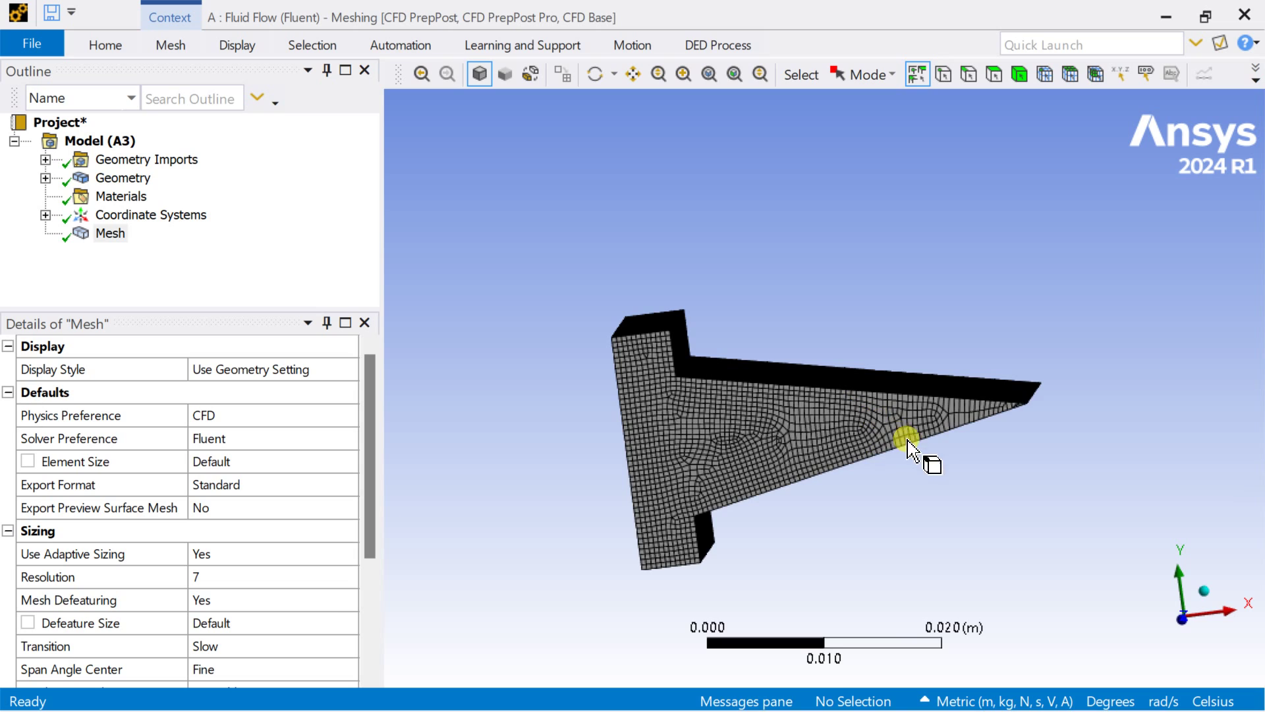
{"action": "middle_click_drag", "start_coordinate": [939, 475], "coordinate": [884, 370], "text": "ctrl"}
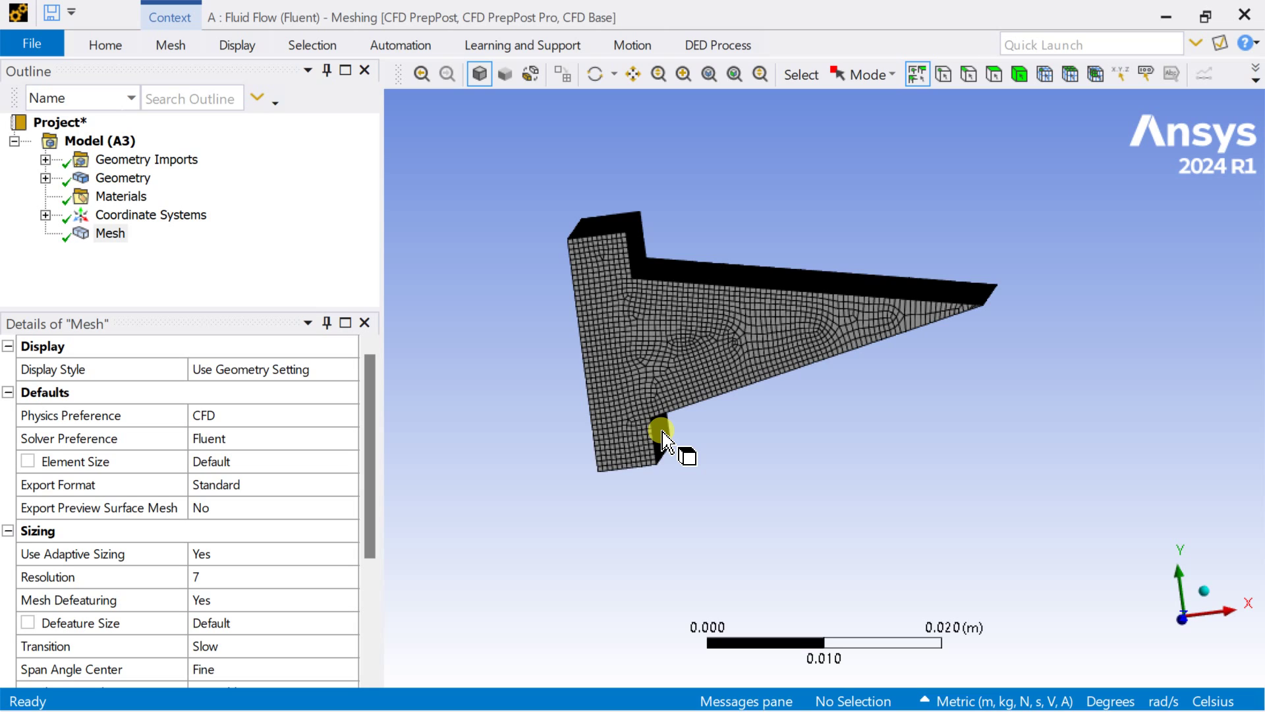
{"action": "middle_click_drag", "start_coordinate": [601, 501], "coordinate": [720, 516]}
Create a named selection Heated_wall from the base block's front face
{"action": "left_click", "coordinate": [993, 74]}
{"action": "left_click", "coordinate": [631, 369]}
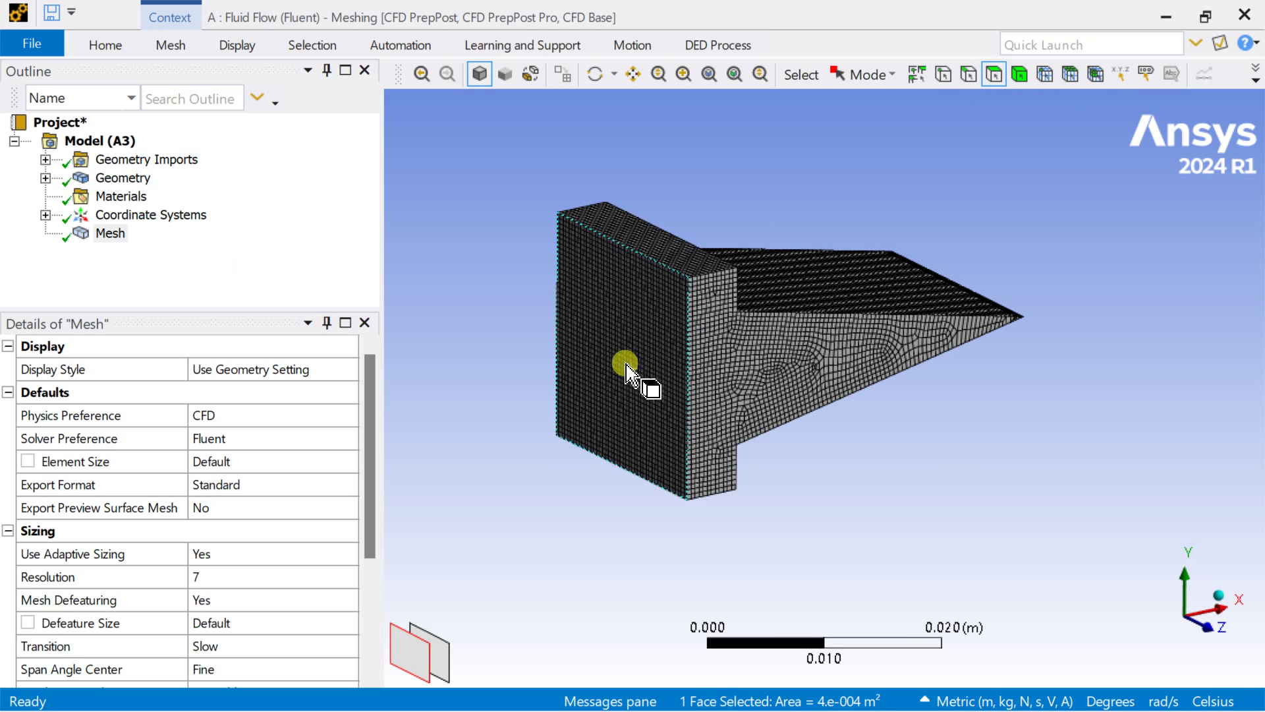
{"action": "left_click", "coordinate": [122, 178]}
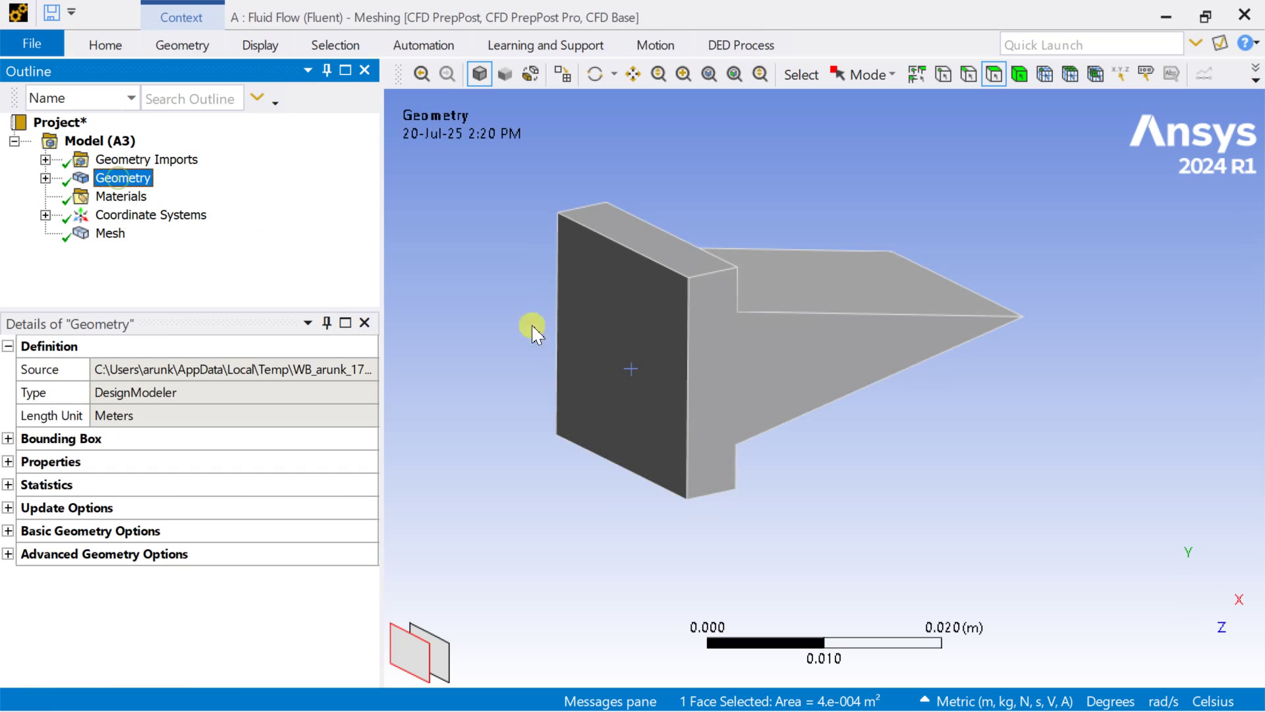
{"action": "left_click", "coordinate": [643, 362]}
{"action": "right_click", "coordinate": [643, 363]}
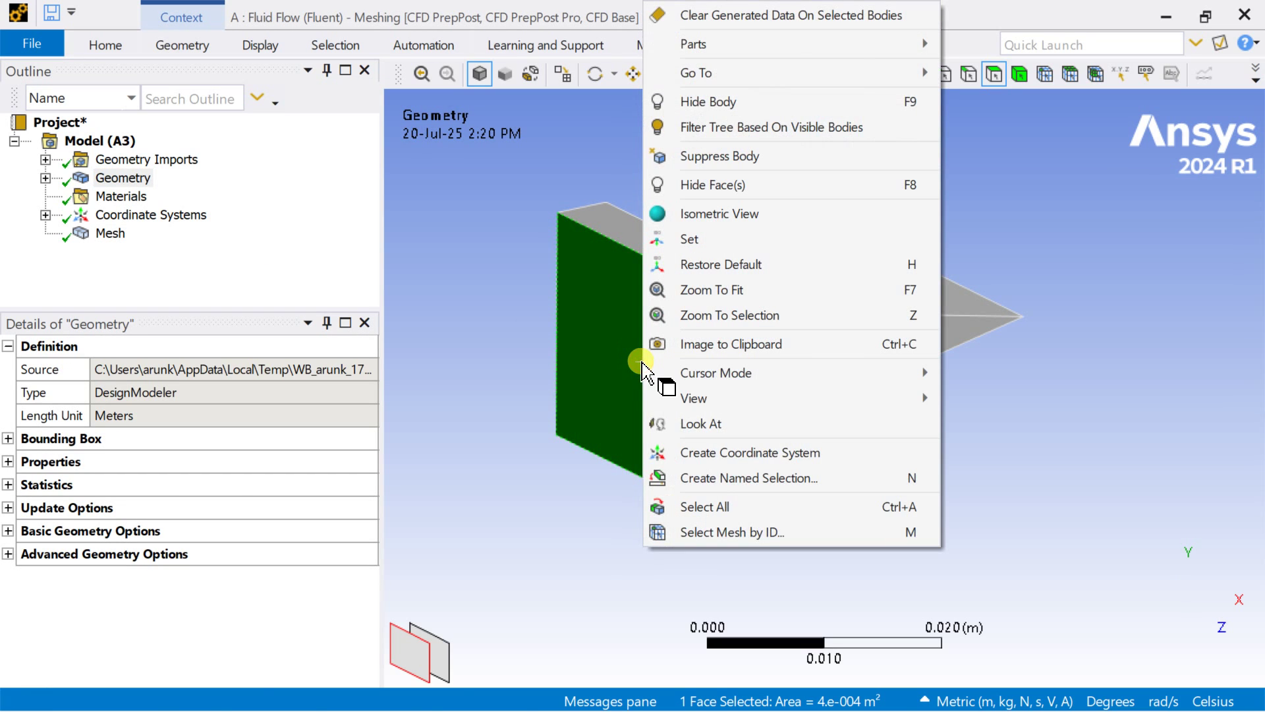
{"action": "left_click", "coordinate": [727, 486]}
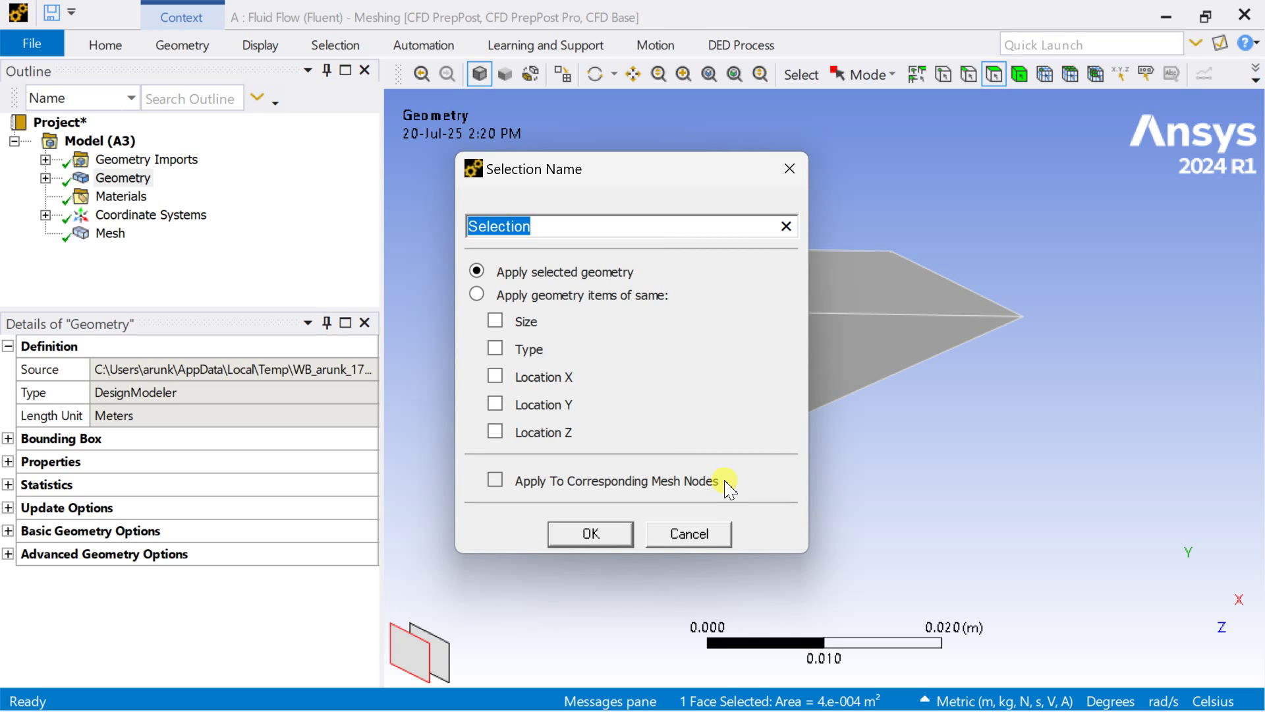
{"action": "type", "text": "Heated"}
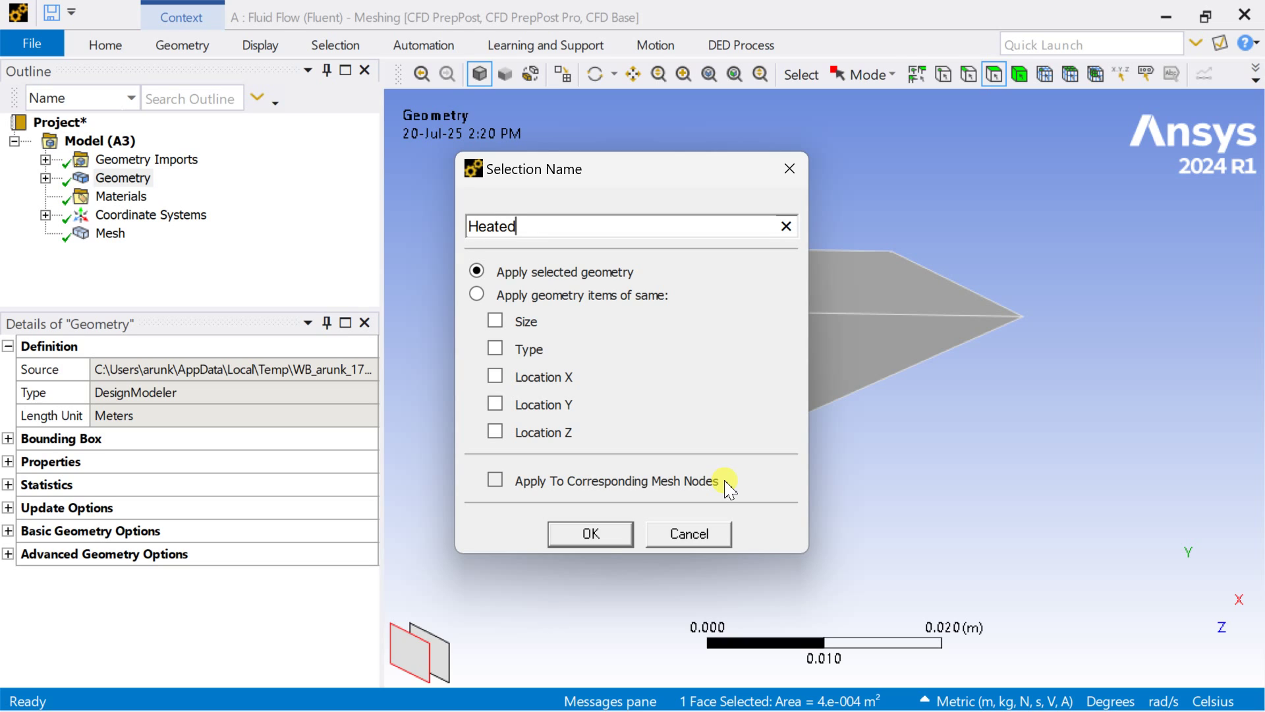
{"action": "type", "text": "wall"}
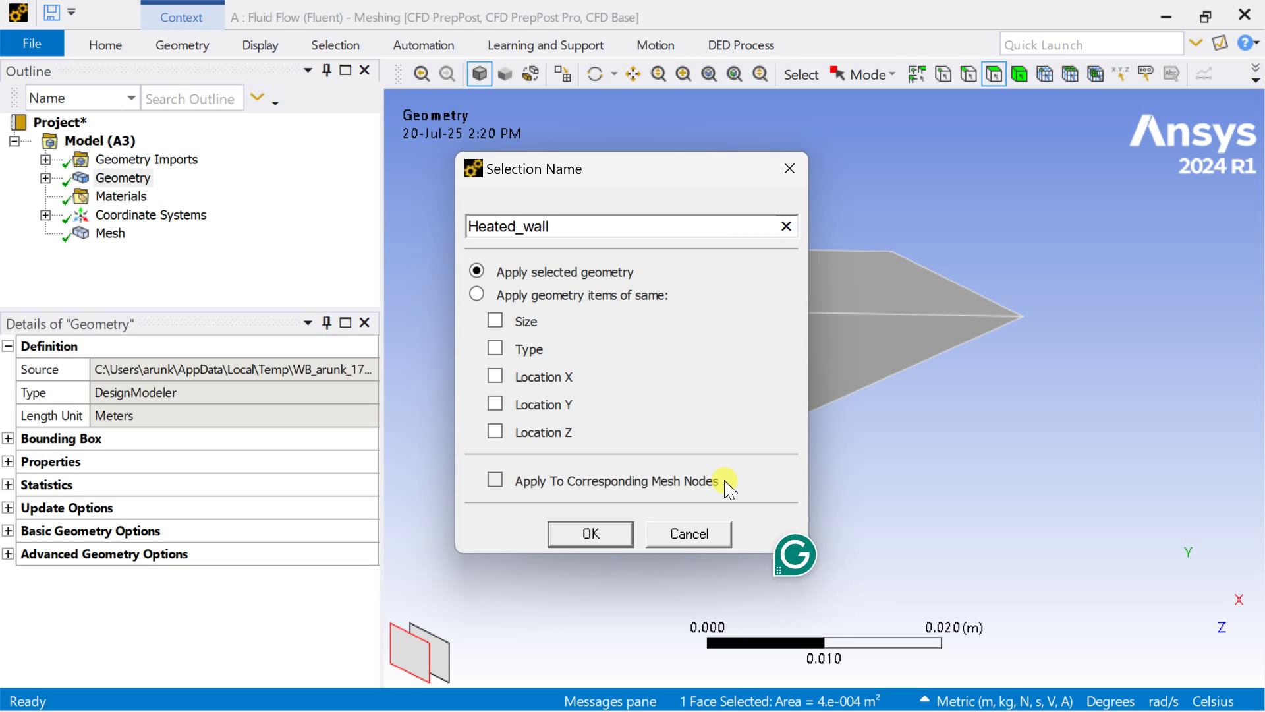
{"action": "key", "text": "Return"}
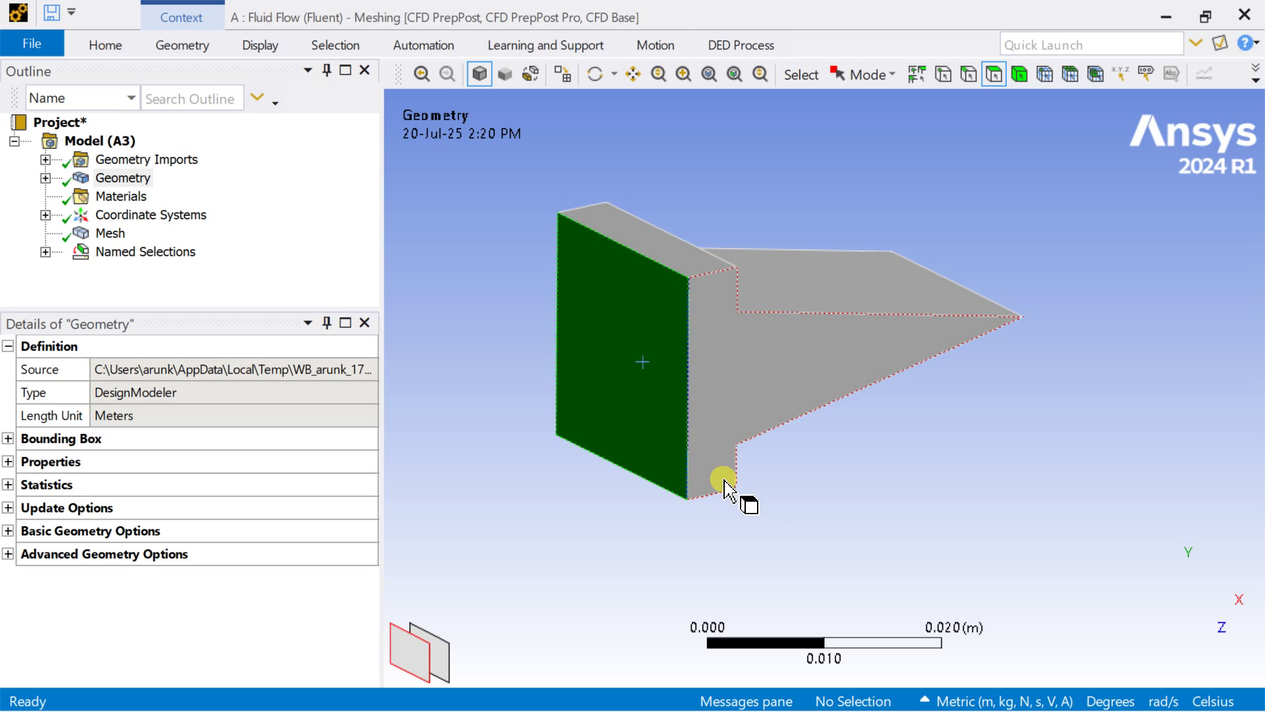
Select the eight exposed fin faces, including the slanted top, side and top-box faces
{"action": "left_click", "coordinate": [780, 453]}
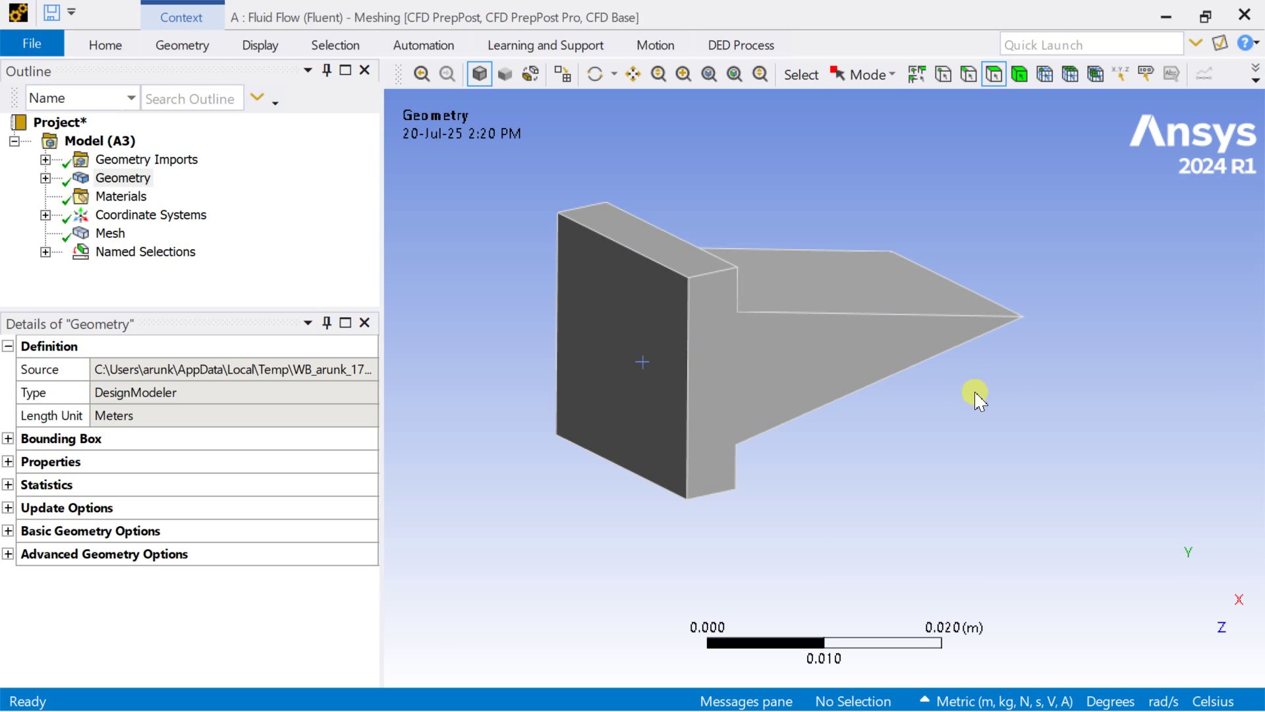
{"action": "middle_click_drag", "start_coordinate": [970, 416], "coordinate": [751, 319]}
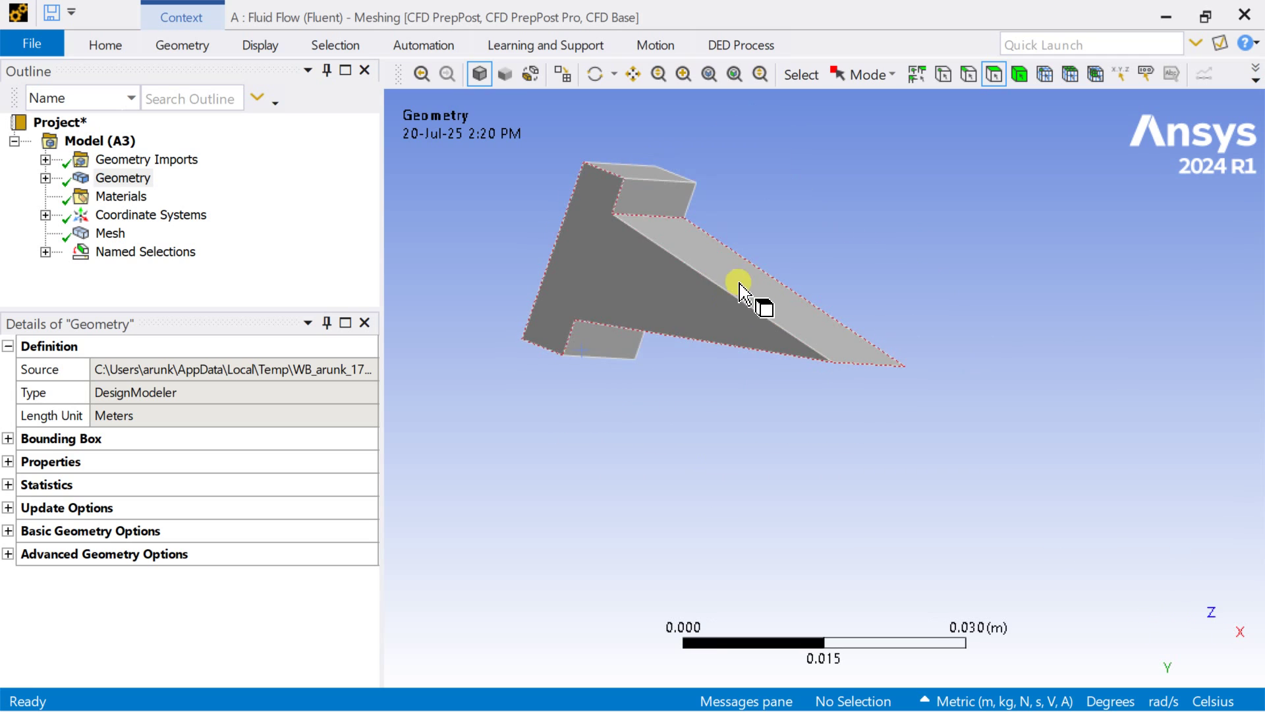
{"action": "left_click", "coordinate": [746, 287]}
{"action": "middle_click_drag", "start_coordinate": [734, 389], "coordinate": [667, 310]}
{"action": "left_click", "coordinate": [687, 338], "text": "ctrl"}
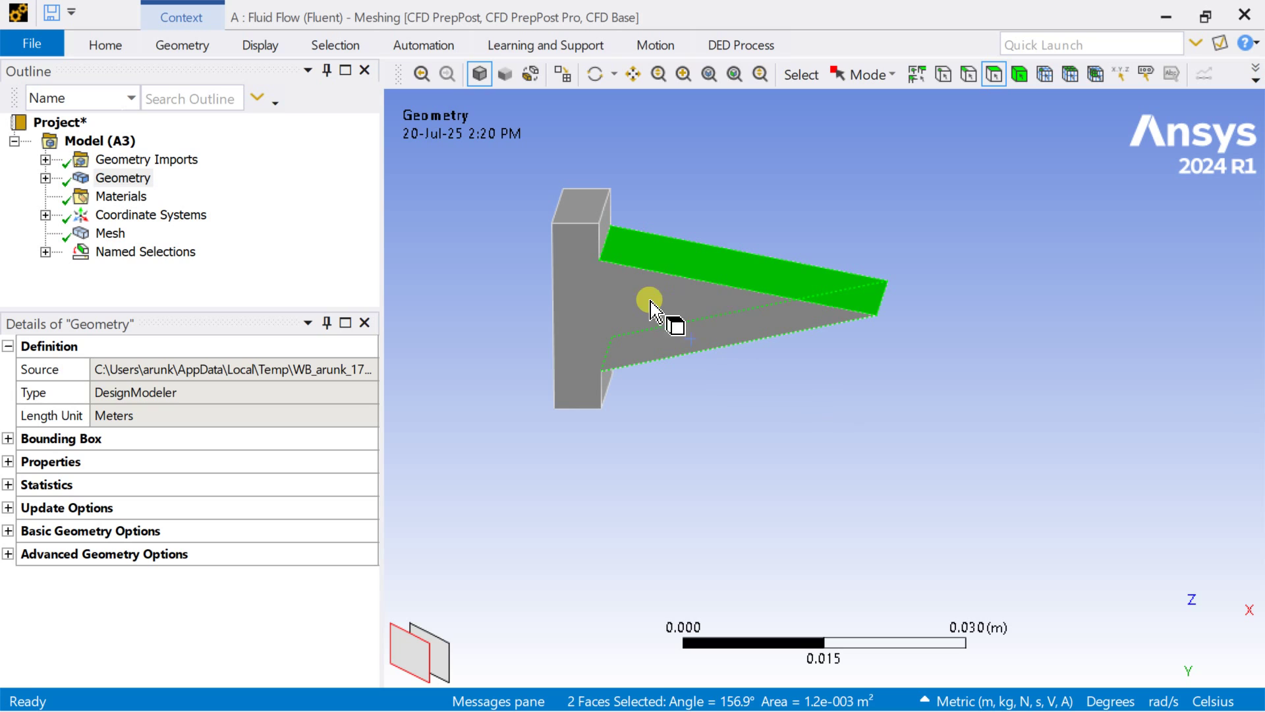
{"action": "left_click", "coordinate": [626, 294], "text": "ctrl"}
{"action": "middle_click_drag", "start_coordinate": [777, 409], "coordinate": [628, 511], "text": "ctrl"}
{"action": "middle_click_drag", "start_coordinate": [737, 476], "coordinate": [664, 375]}
{"action": "left_click", "coordinate": [686, 333], "text": "ctrl"}
{"action": "middle_click_drag", "start_coordinate": [686, 333], "coordinate": [994, 388], "text": "ctrl"}
{"action": "left_click", "coordinate": [785, 318], "text": "ctrl"}
{"action": "left_click", "coordinate": [784, 346], "text": "ctrl"}
{"action": "left_click", "coordinate": [908, 527], "text": "ctrl"}
{"action": "left_click", "coordinate": [886, 461], "text": "ctrl"}
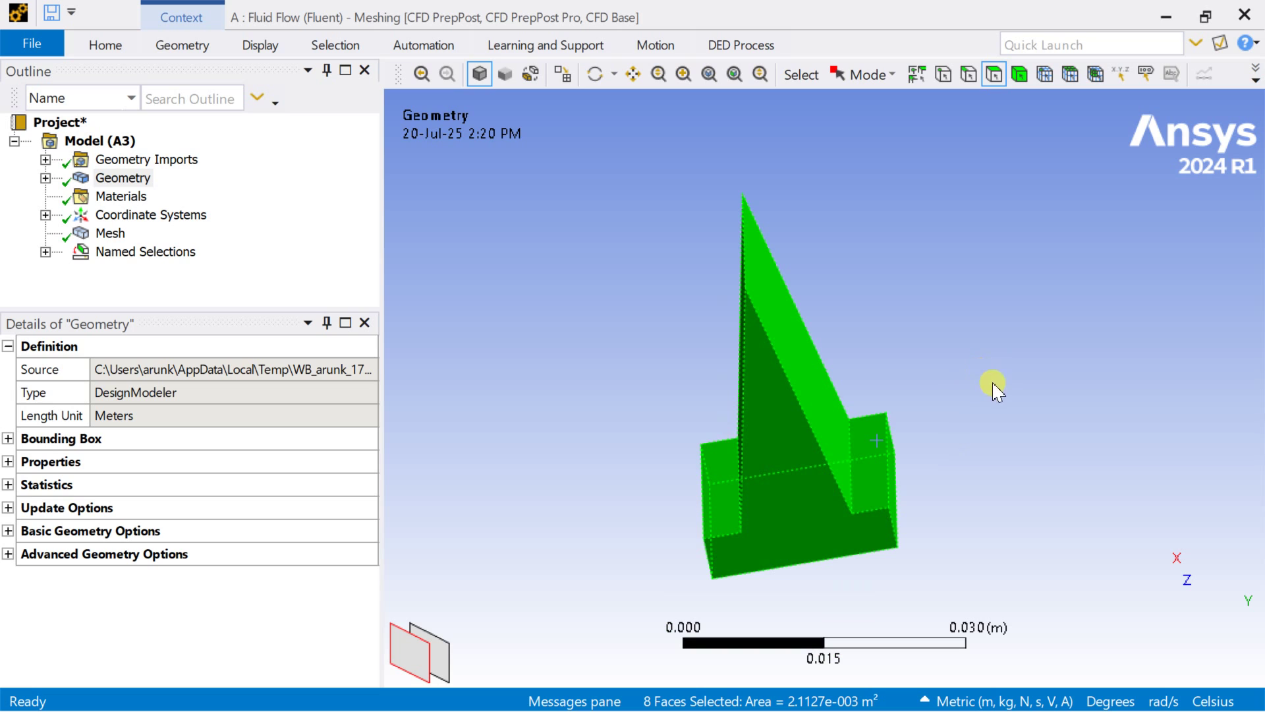
{"action": "middle_click_drag", "start_coordinate": [960, 471], "coordinate": [938, 415]}
{"action": "scroll", "coordinate": [815, 427], "scroll_direction": "up", "scroll_amount": 2}
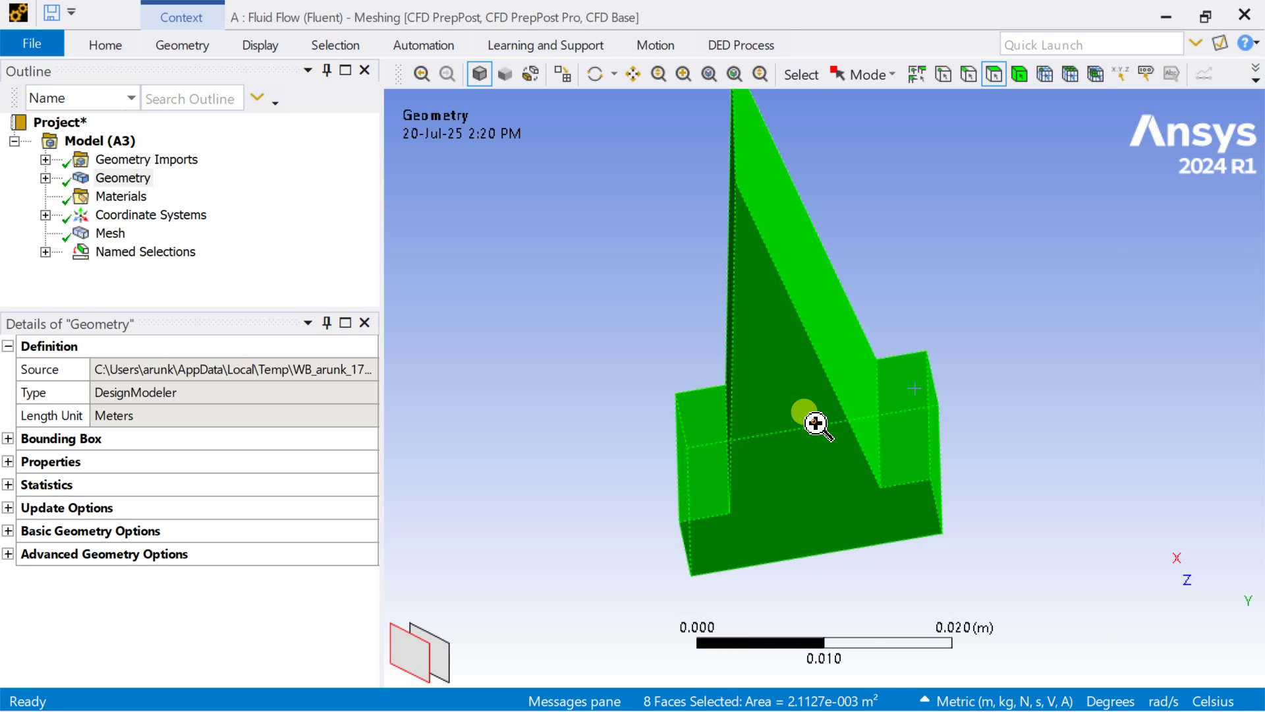
Save the eight faces as named selection fin_surface_wall and display its faces
{"action": "right_click", "coordinate": [816, 423]}
{"action": "left_click", "coordinate": [859, 479]}
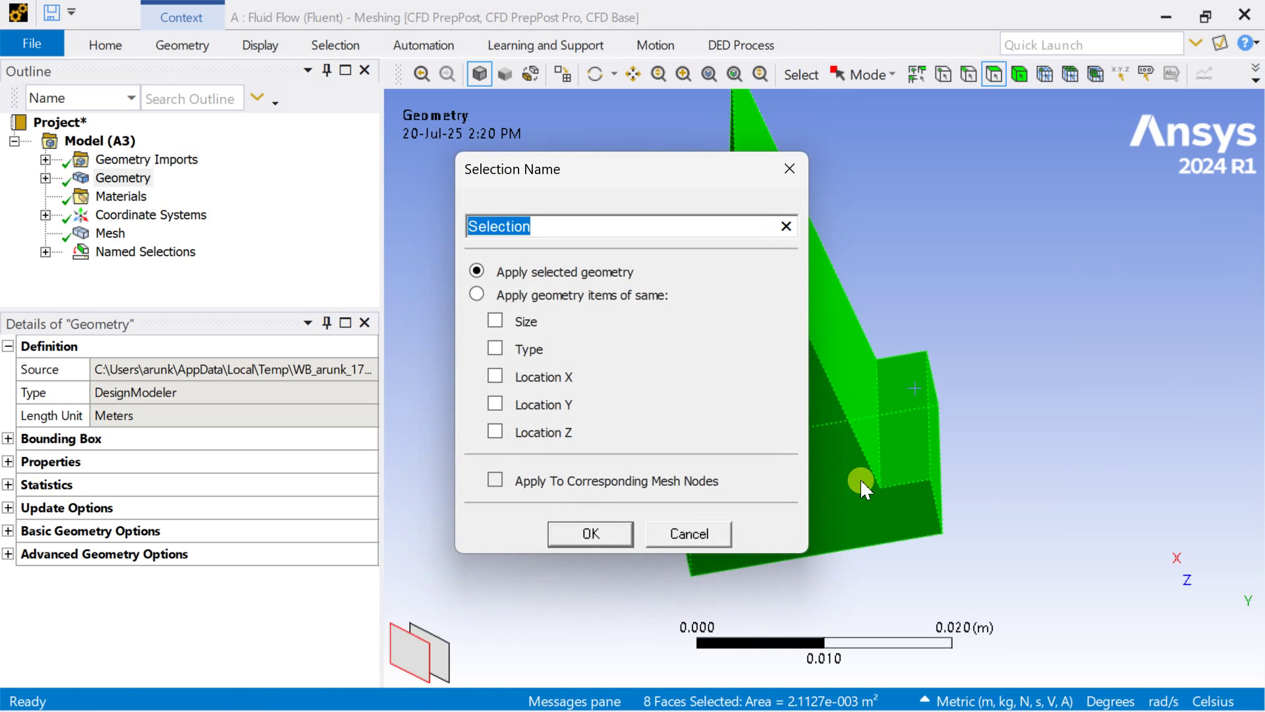
{"action": "type", "text": "fin_"}
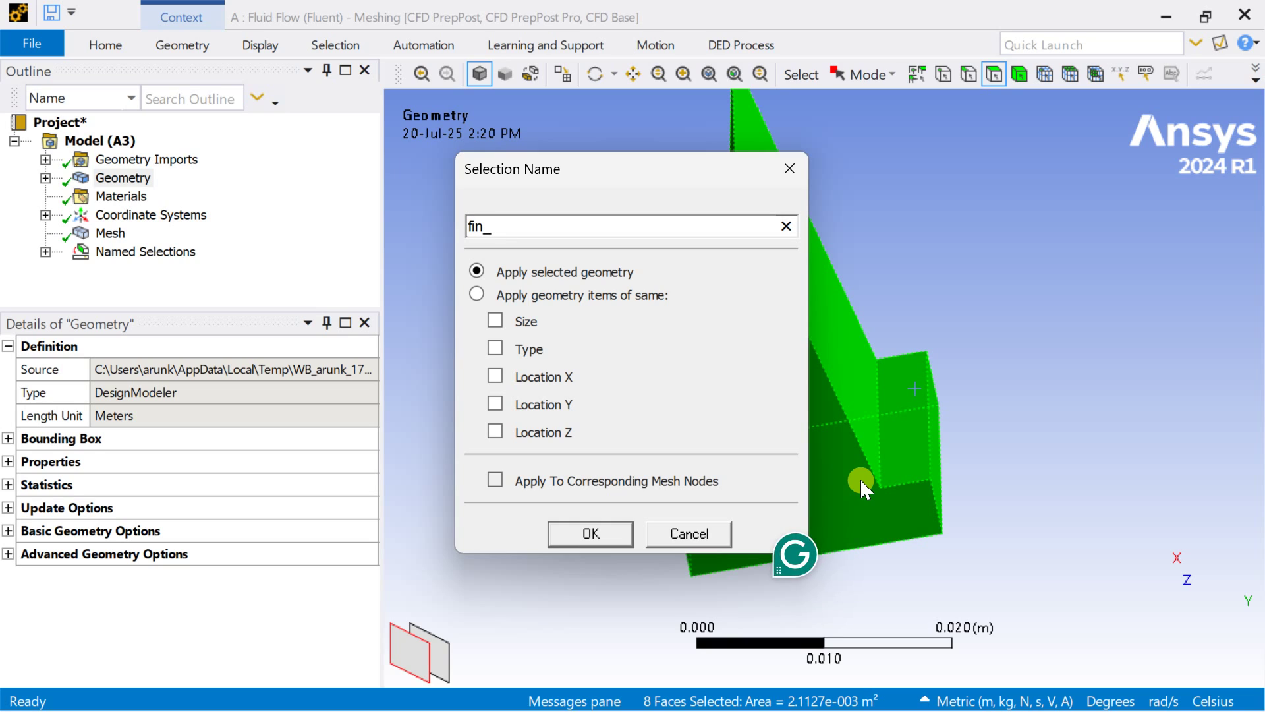
{"action": "type", "text": "surface_wall"}
{"action": "key", "text": "Return"}
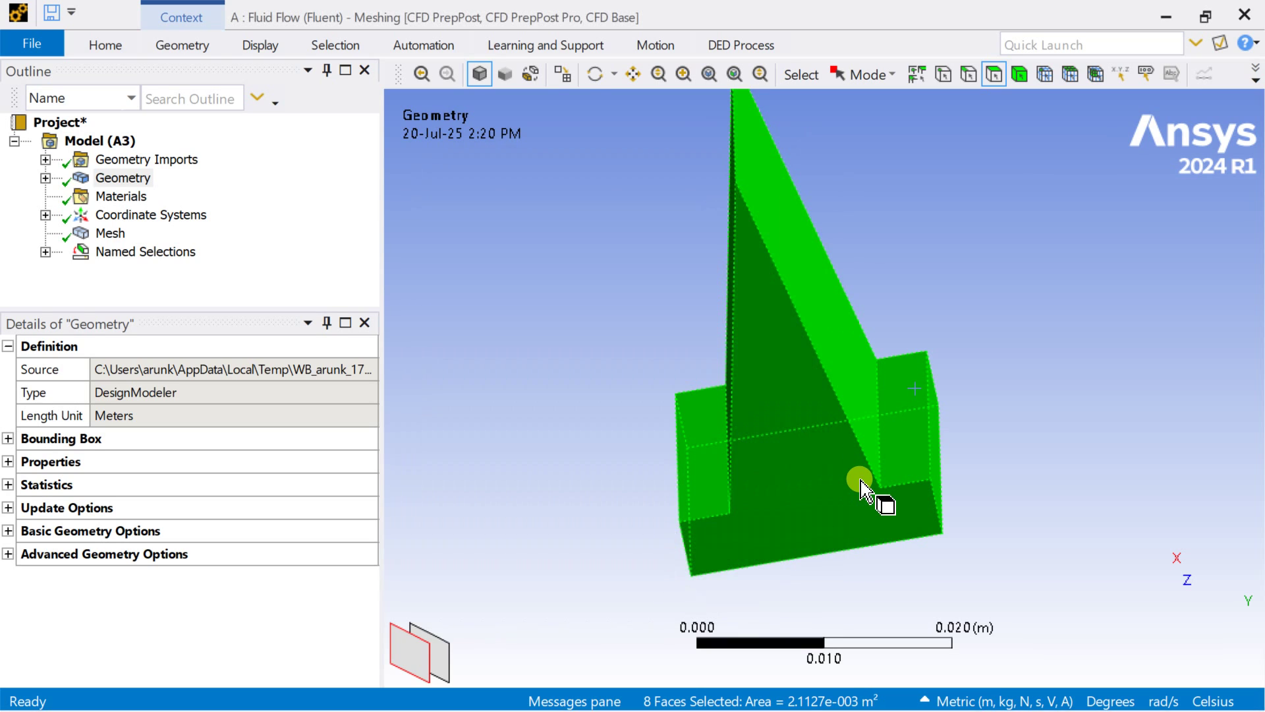
{"action": "left_click", "coordinate": [862, 487]}
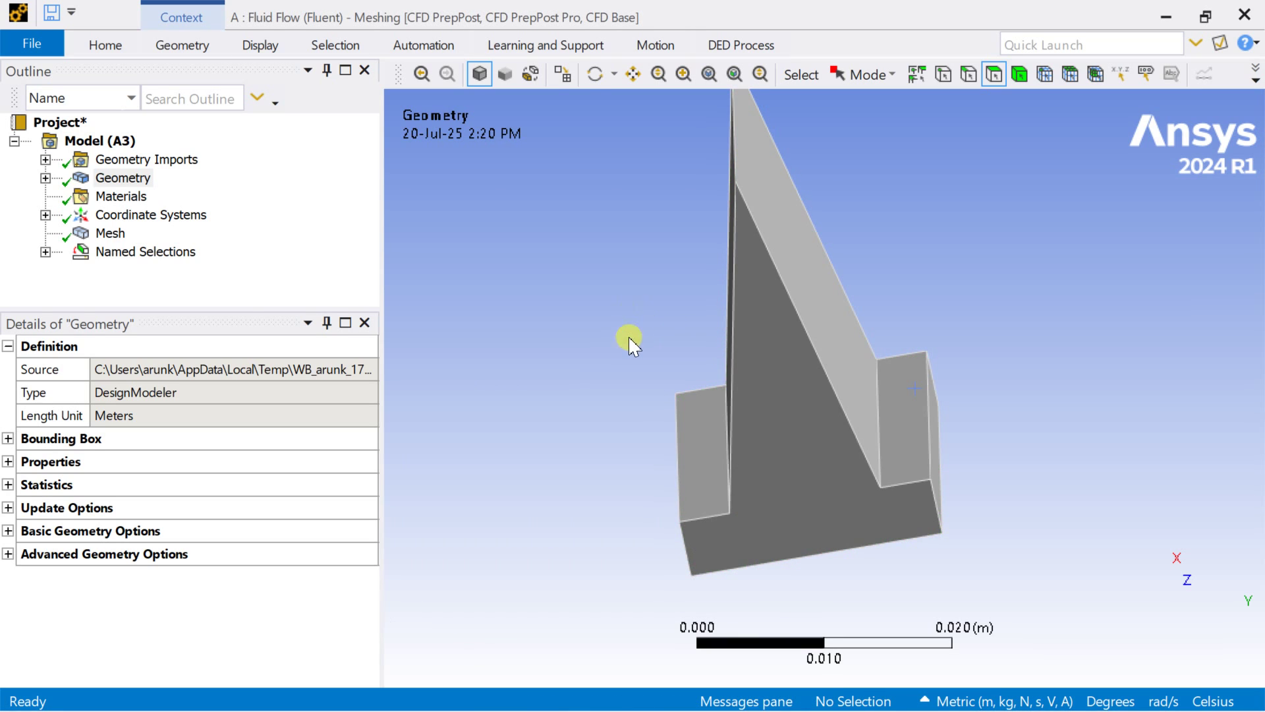
{"action": "left_click", "coordinate": [148, 293]}
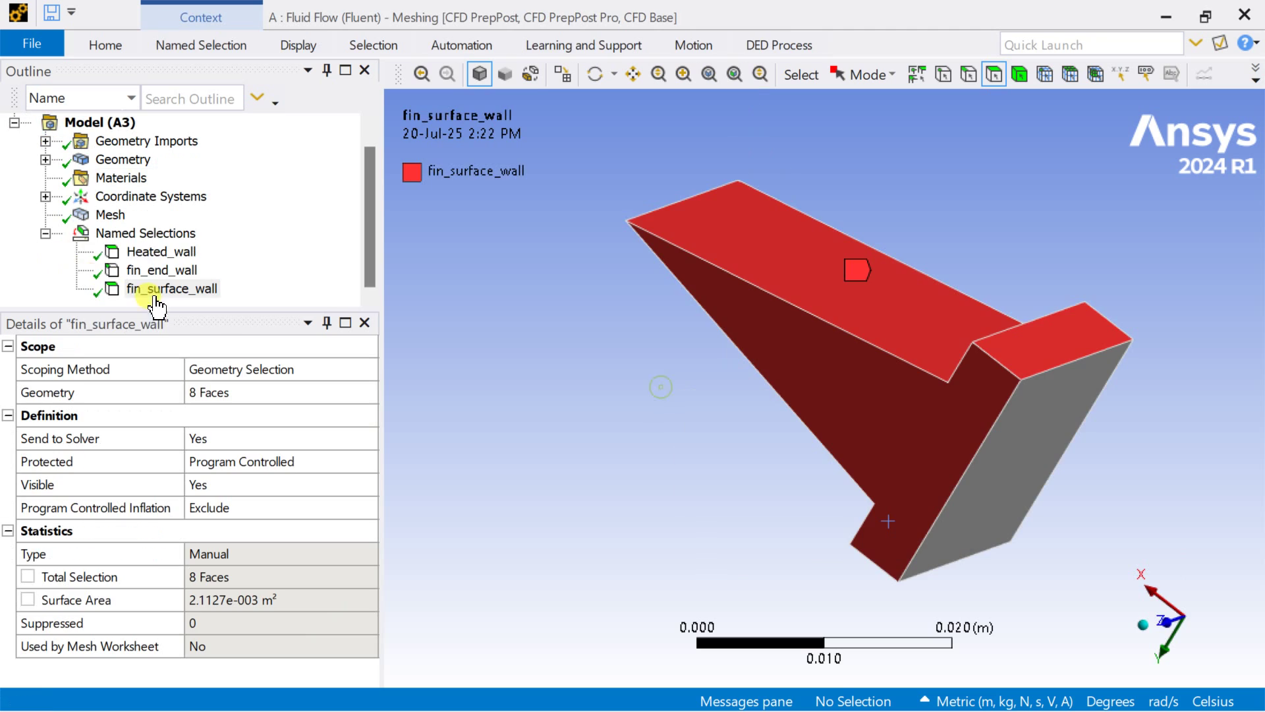
Update the mesh so it is translated for Fluent
{"action": "left_click", "coordinate": [92, 215]}
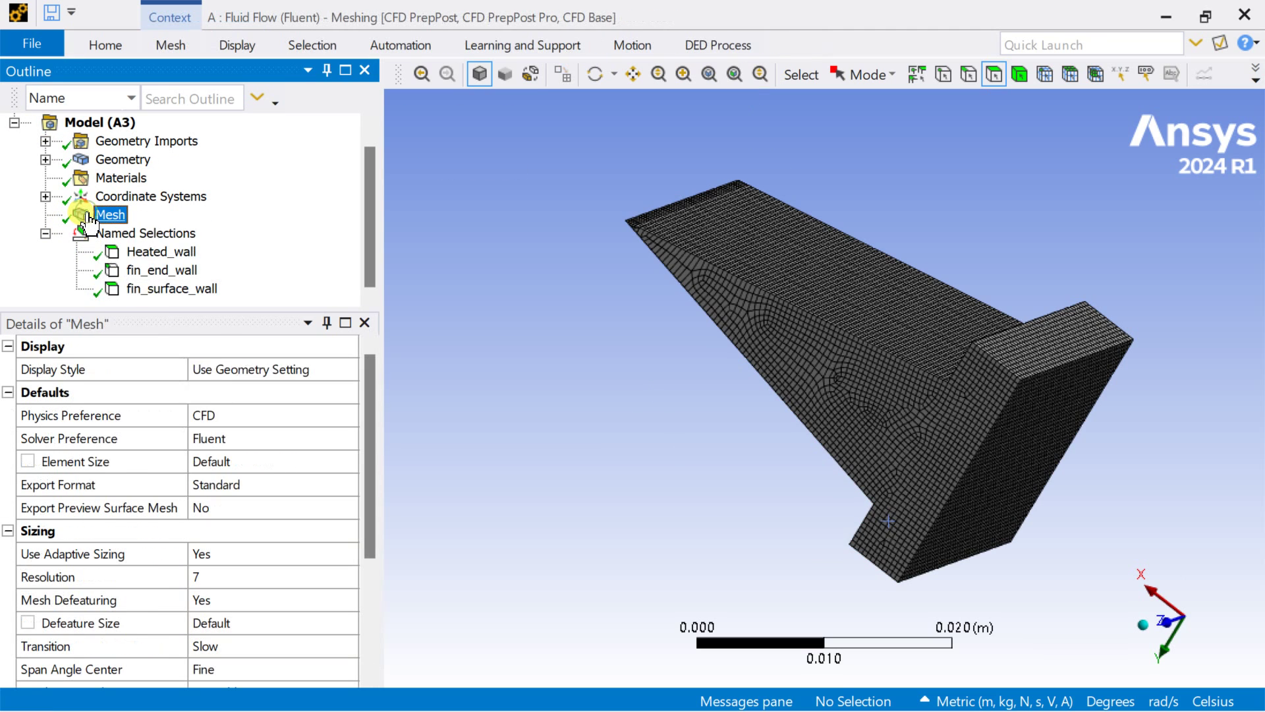
{"action": "right_click", "coordinate": [90, 213]}
{"action": "left_click", "coordinate": [122, 254]}
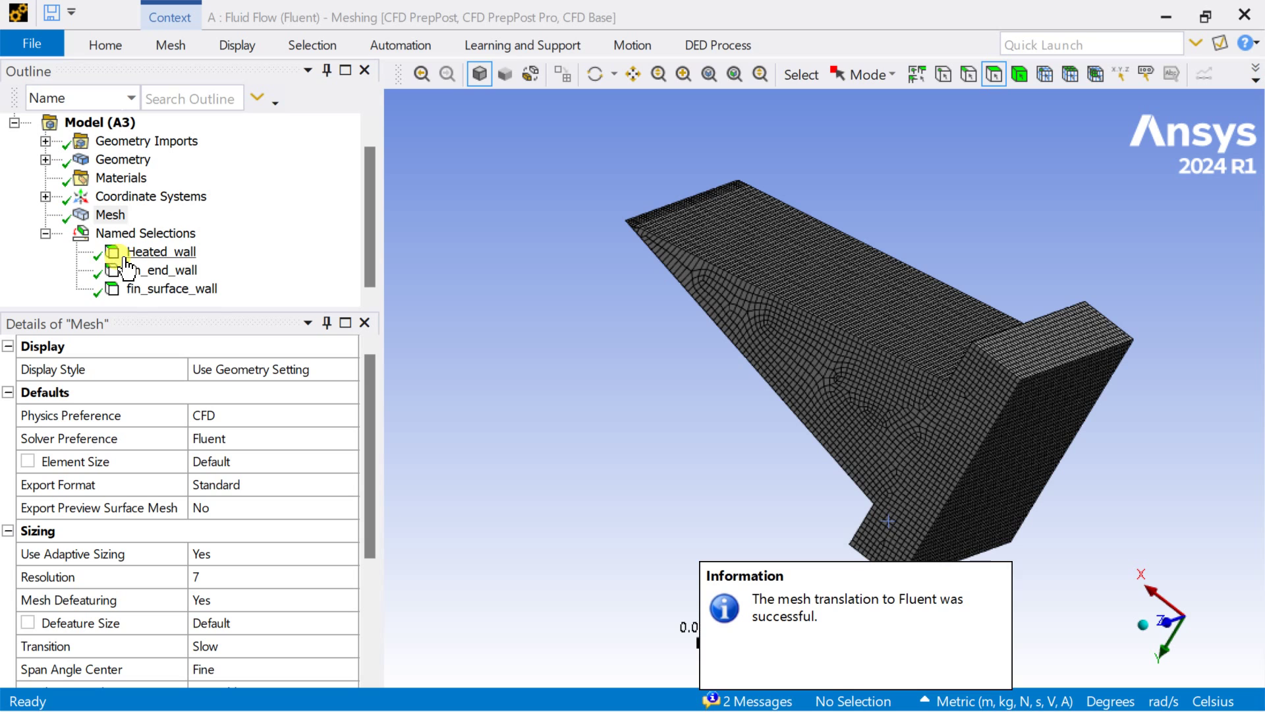
View the fin mesh isometrically and from the front, then close Meshing
{"action": "left_click", "coordinate": [1143, 632]}
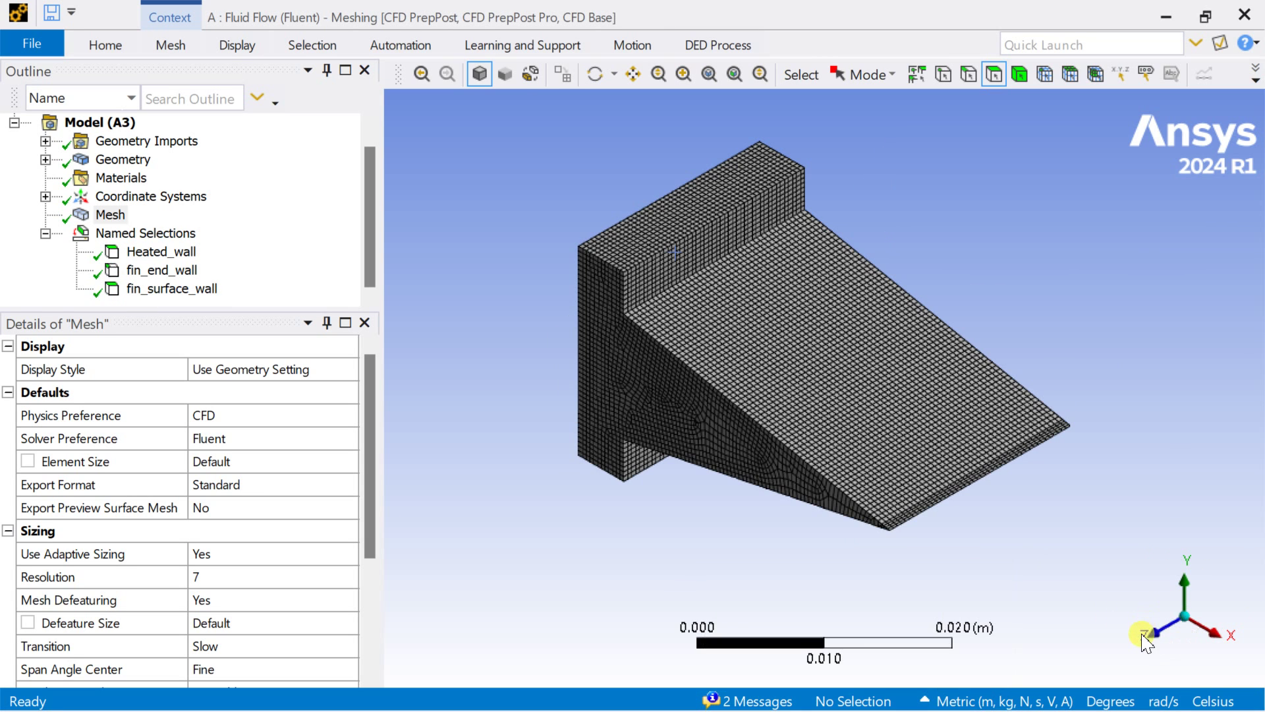
{"action": "left_click", "coordinate": [1147, 635]}
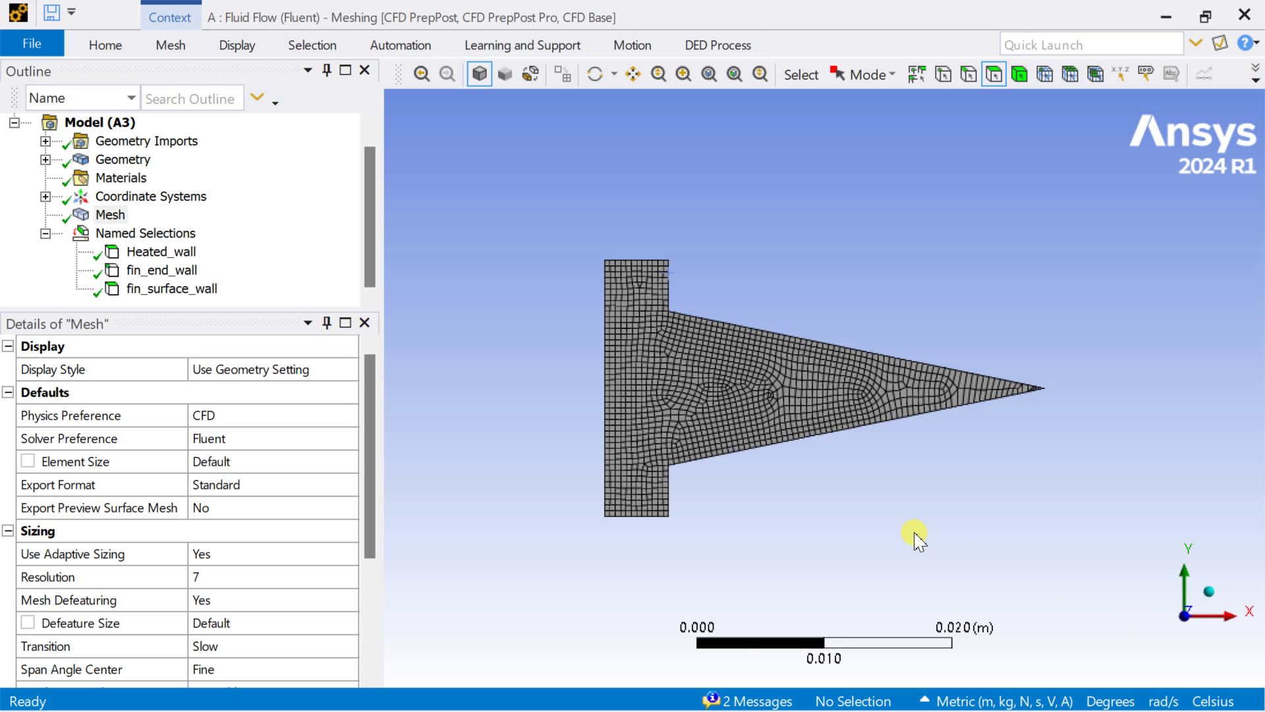
{"action": "scroll", "coordinate": [919, 540], "scroll_direction": "up", "scroll_amount": 3}
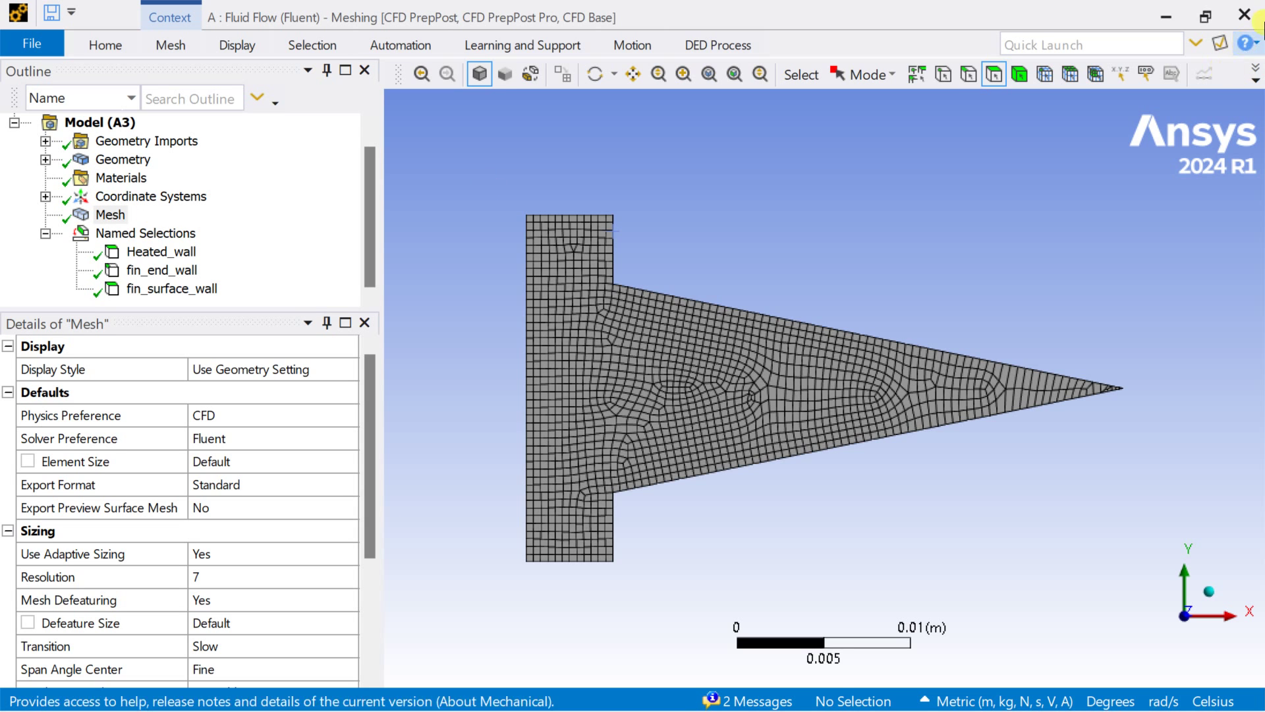
{"action": "left_click", "coordinate": [1254, 24]}
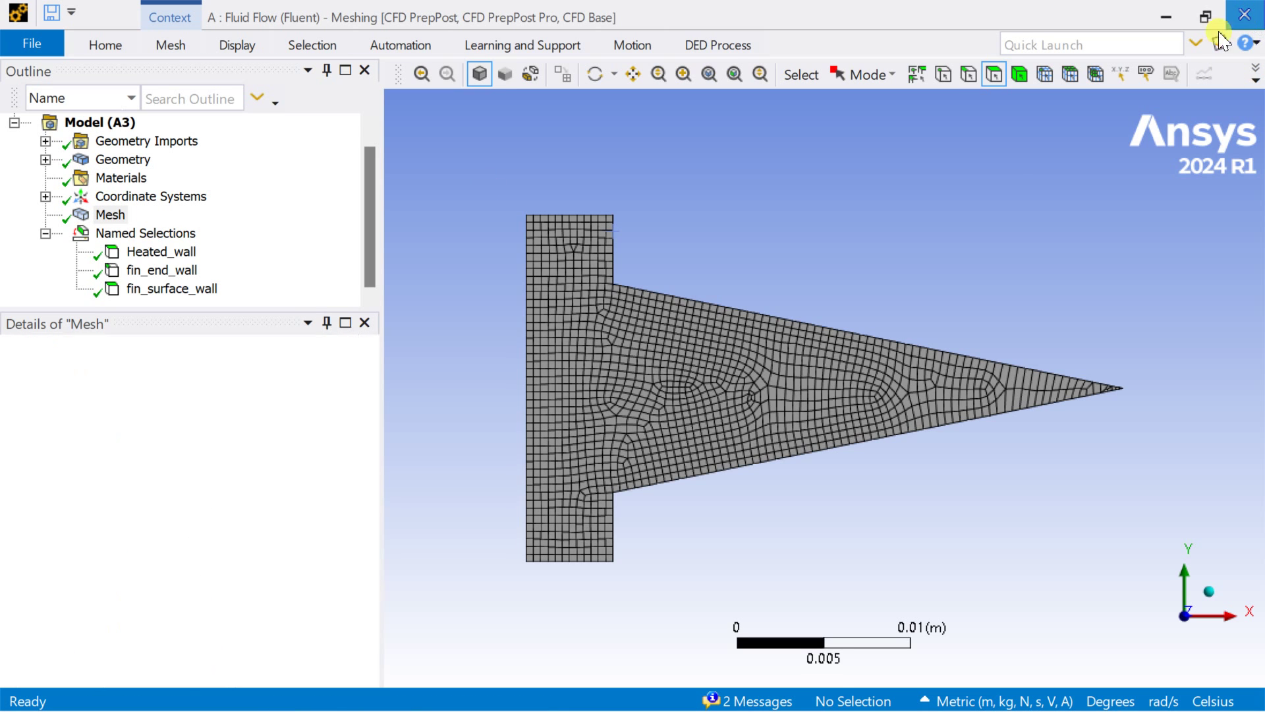
Edit the Setup cell and start Fluent from the launcher with current settings
{"action": "key", "text": "alt+Tab"}
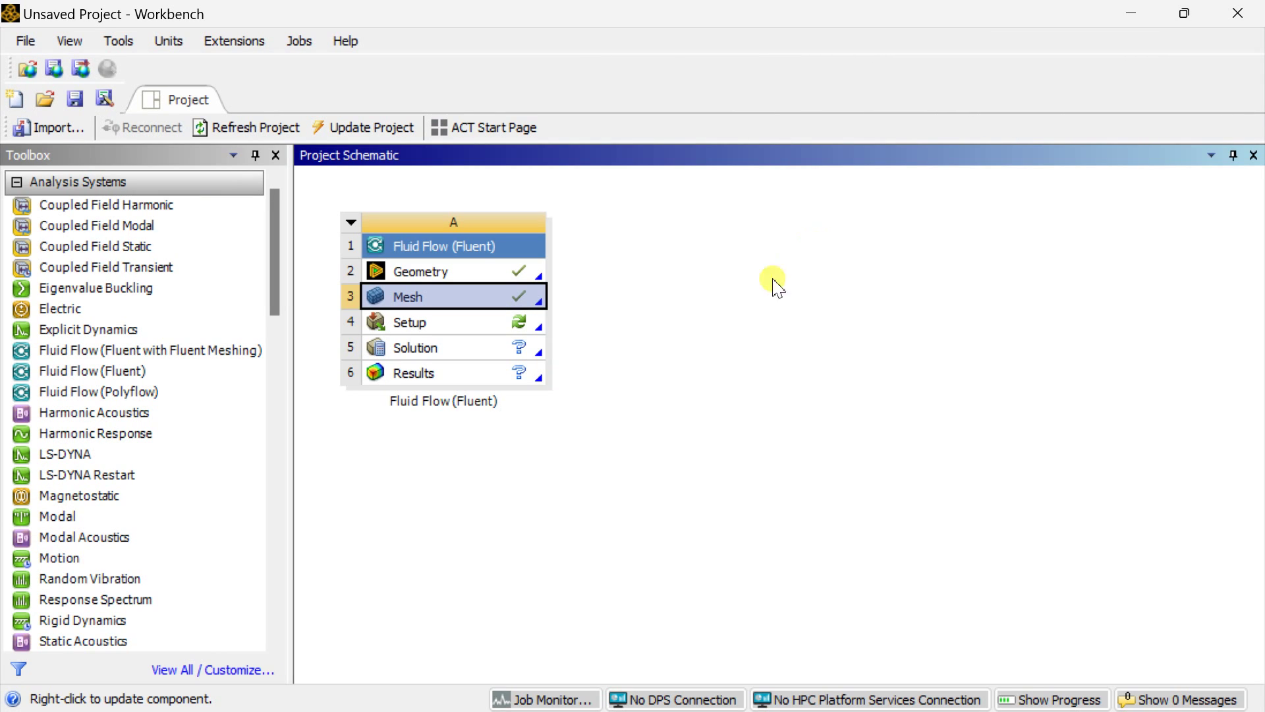
{"action": "left_click", "coordinate": [472, 323]}
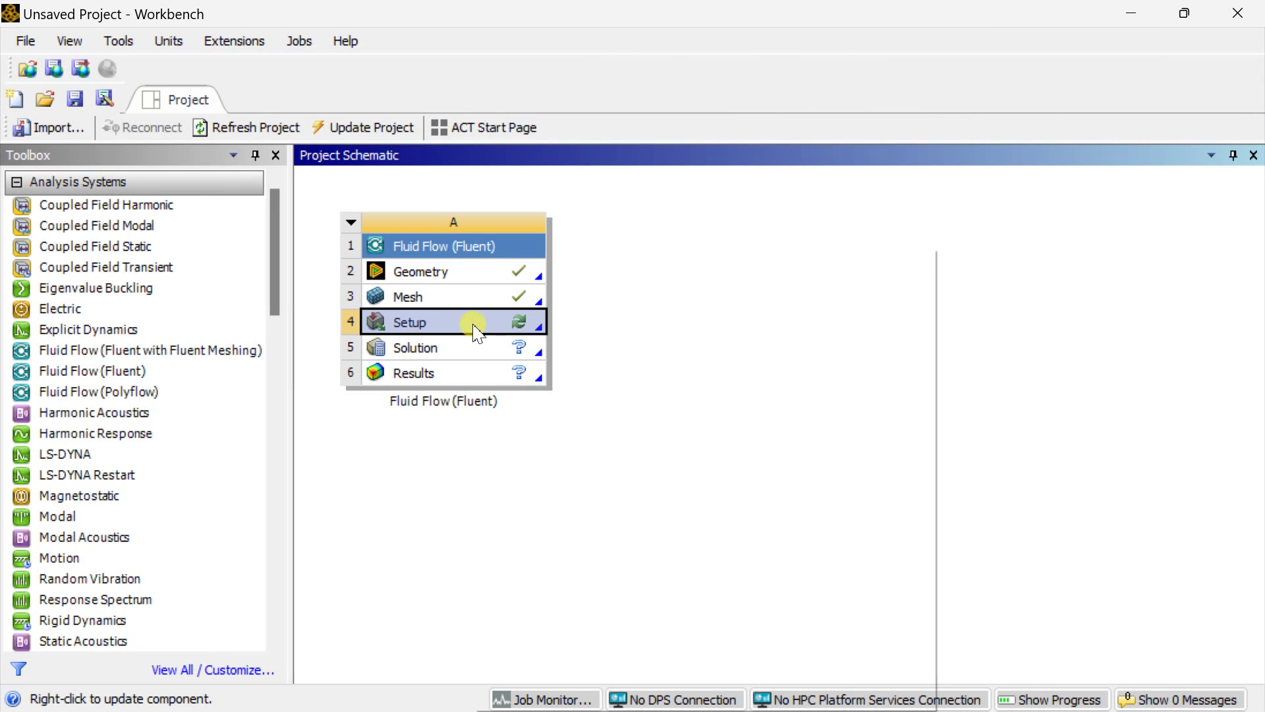
{"action": "right_click", "coordinate": [476, 323]}
{"action": "left_click", "coordinate": [552, 266]}
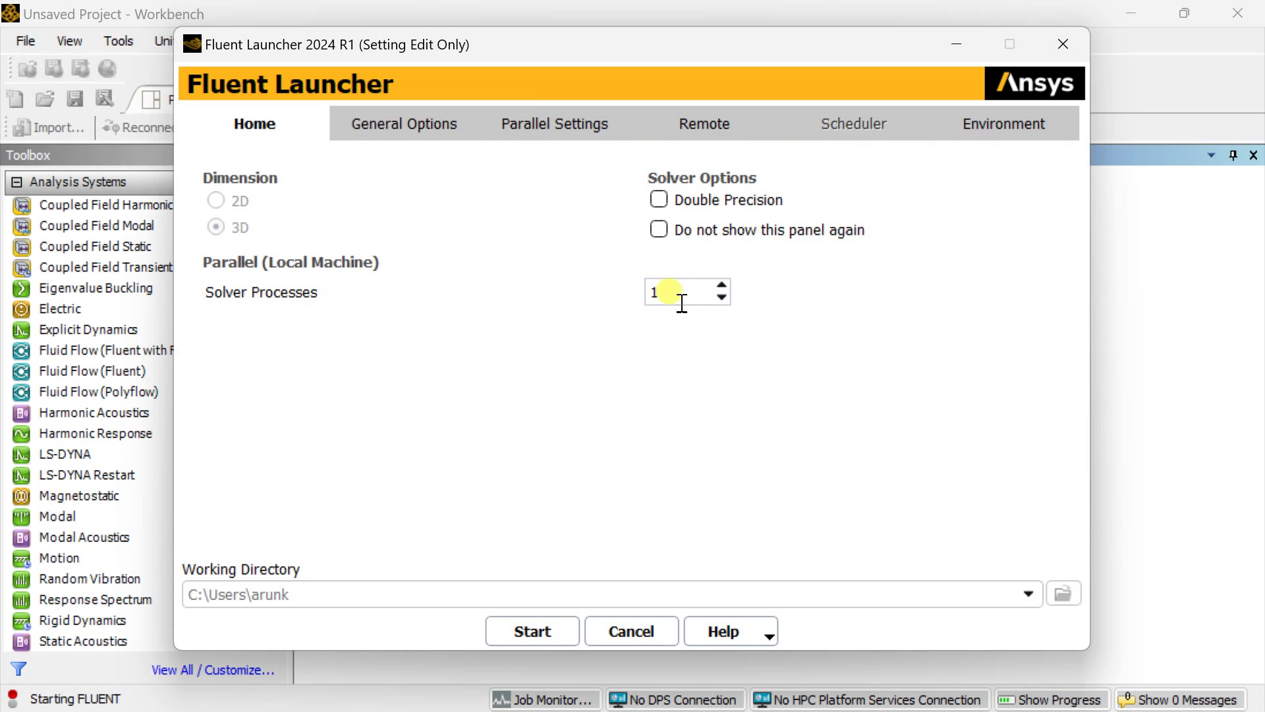
{"action": "left_click", "coordinate": [562, 630]}
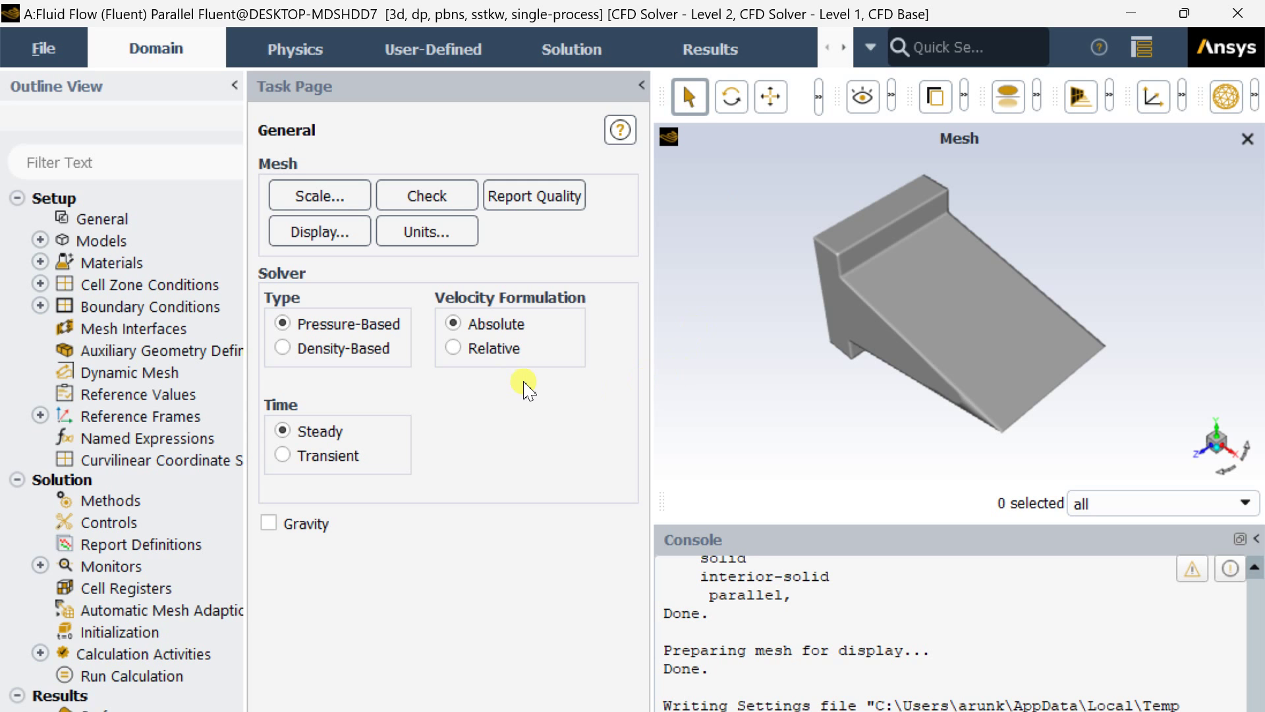
Turn on the energy equation and check the aluminum solid material
{"action": "double_click", "coordinate": [125, 242]}
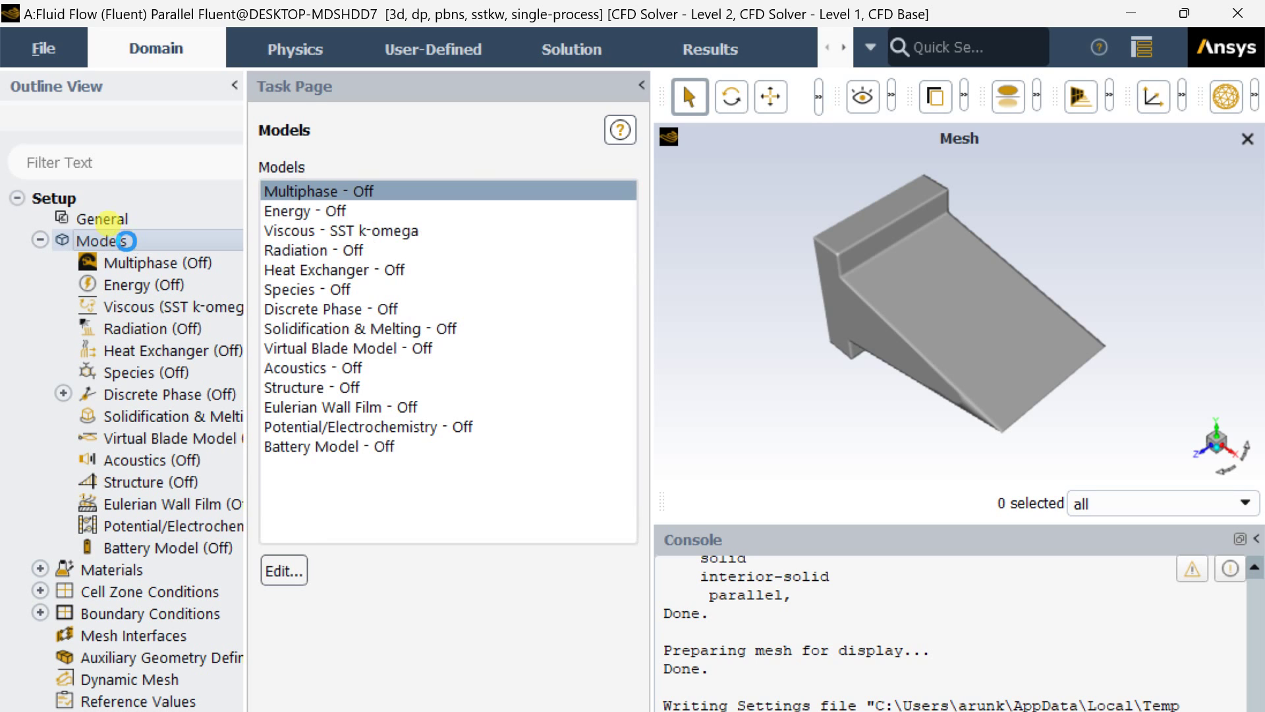
{"action": "double_click", "coordinate": [329, 209]}
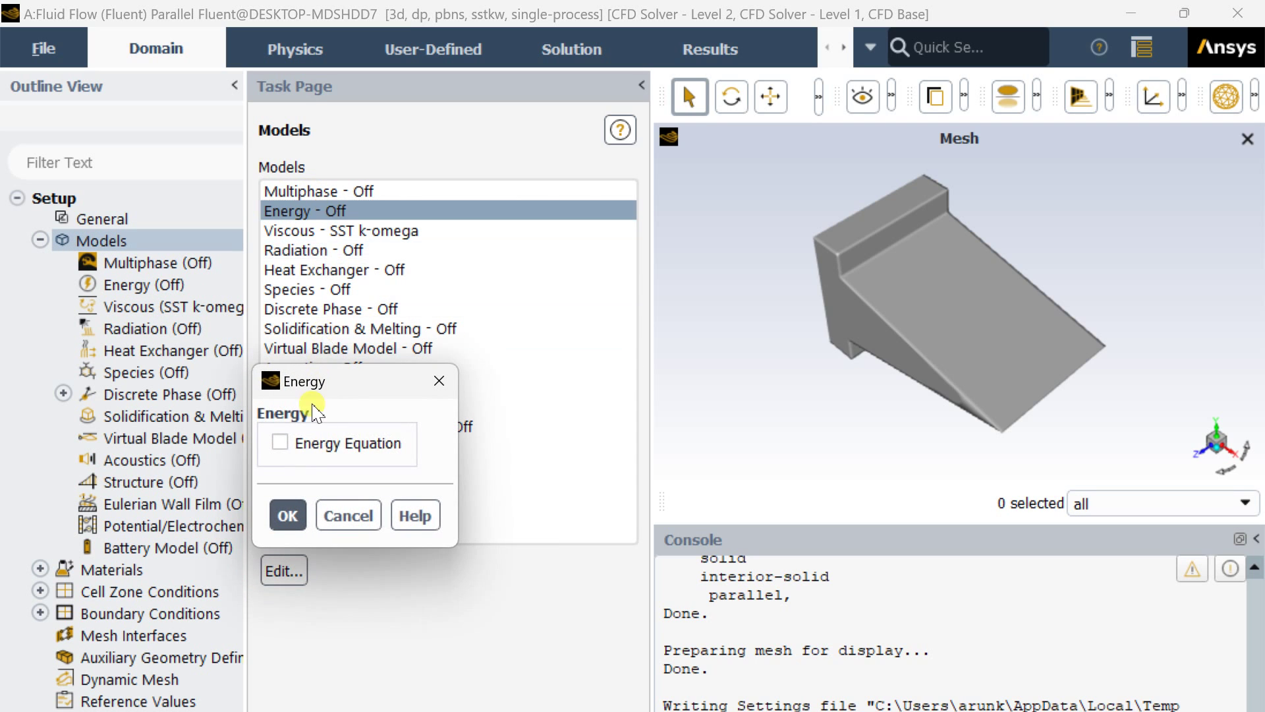
{"action": "left_click", "coordinate": [280, 443]}
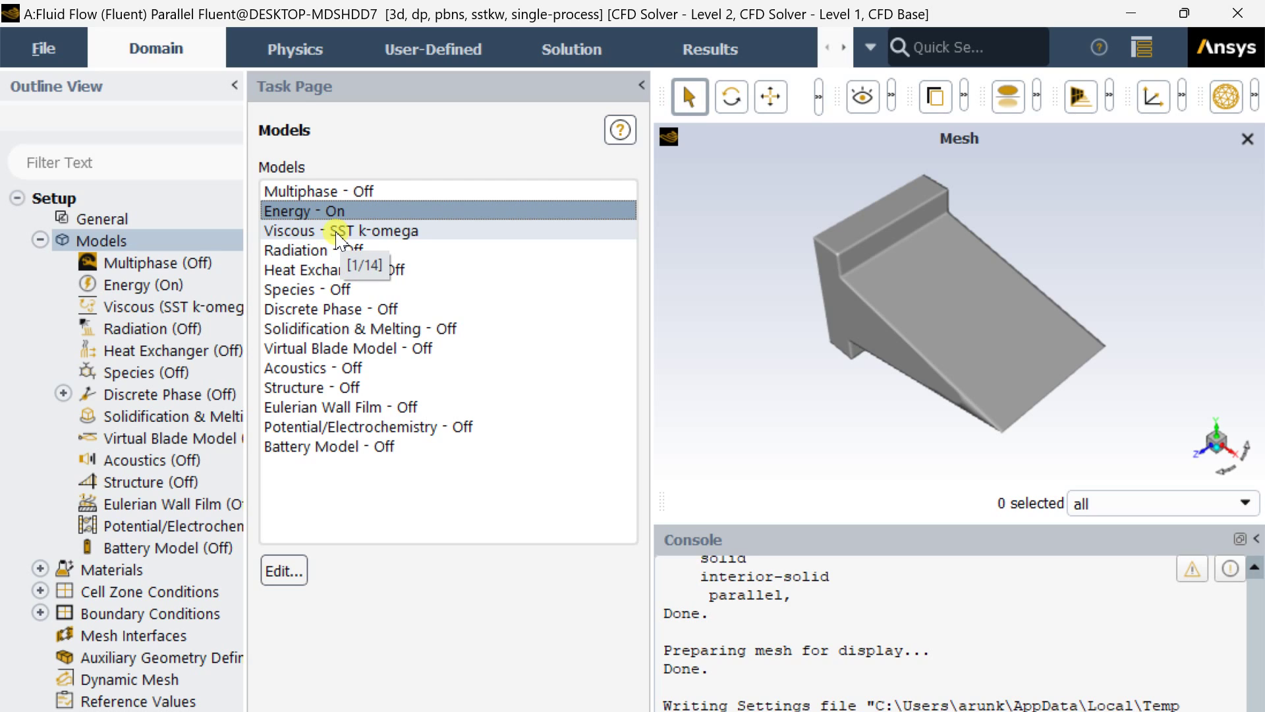
{"action": "left_click", "coordinate": [41, 240]}
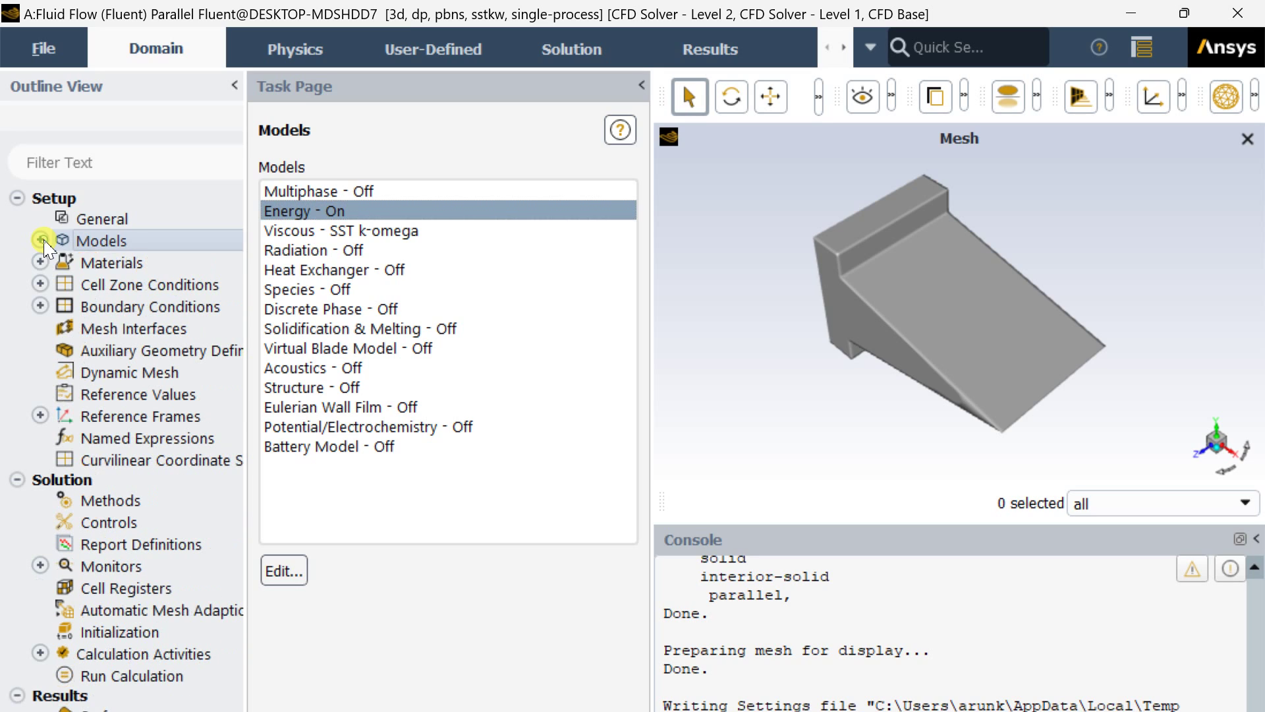
{"action": "double_click", "coordinate": [127, 267]}
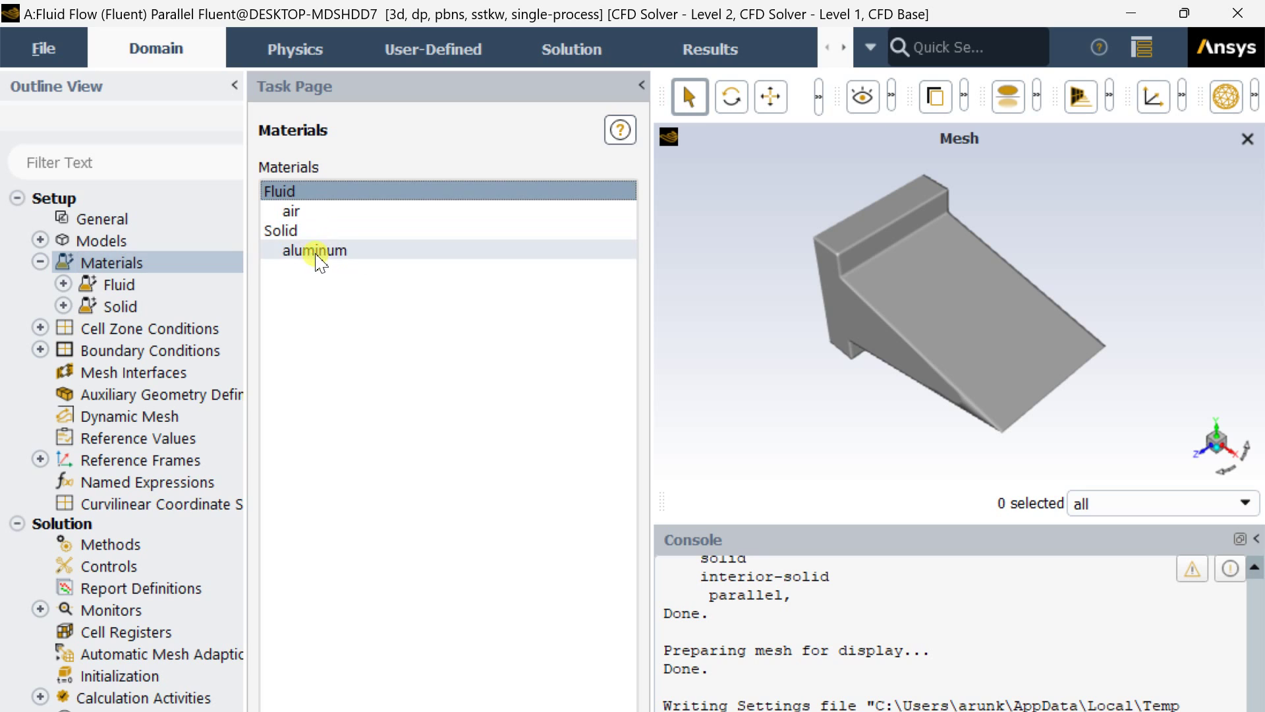
{"action": "left_click", "coordinate": [316, 250]}
Set the solid cell zone's material to aluminum and apply it
{"action": "double_click", "coordinate": [172, 327]}
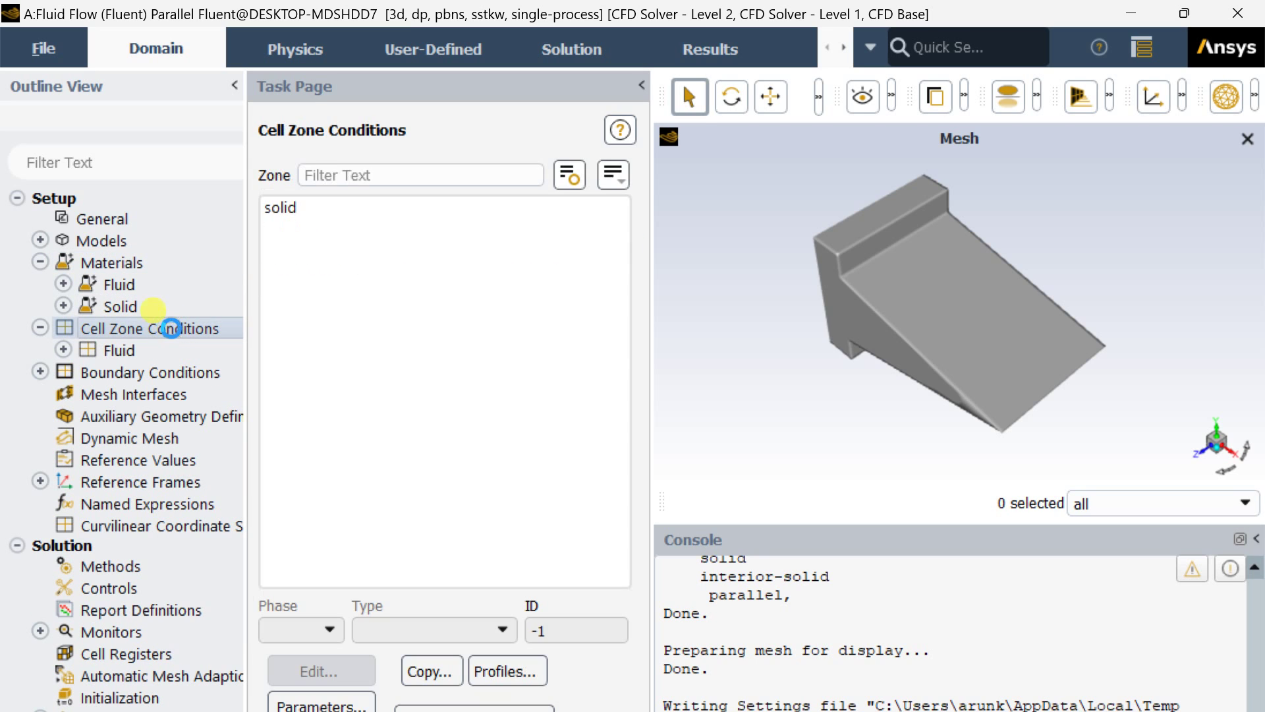
{"action": "left_click", "coordinate": [334, 208]}
{"action": "left_click", "coordinate": [429, 500]}
{"action": "left_click", "coordinate": [415, 623]}
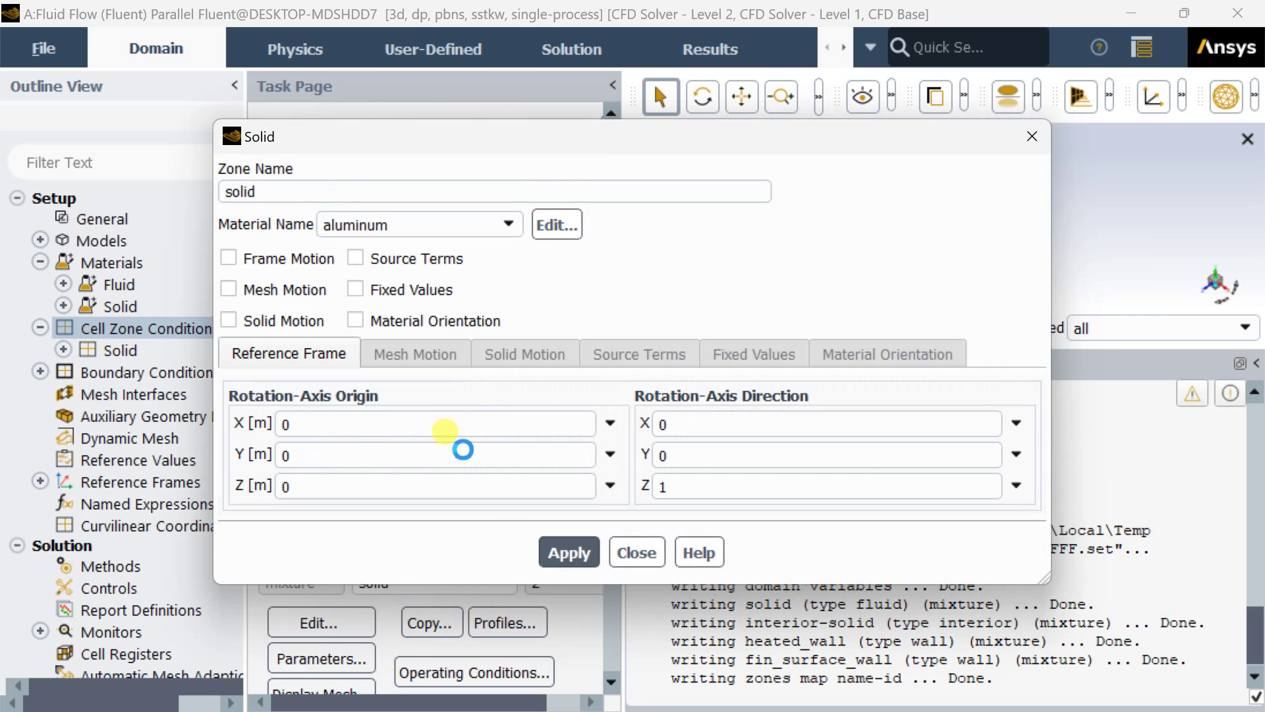
{"action": "left_click", "coordinate": [402, 227]}
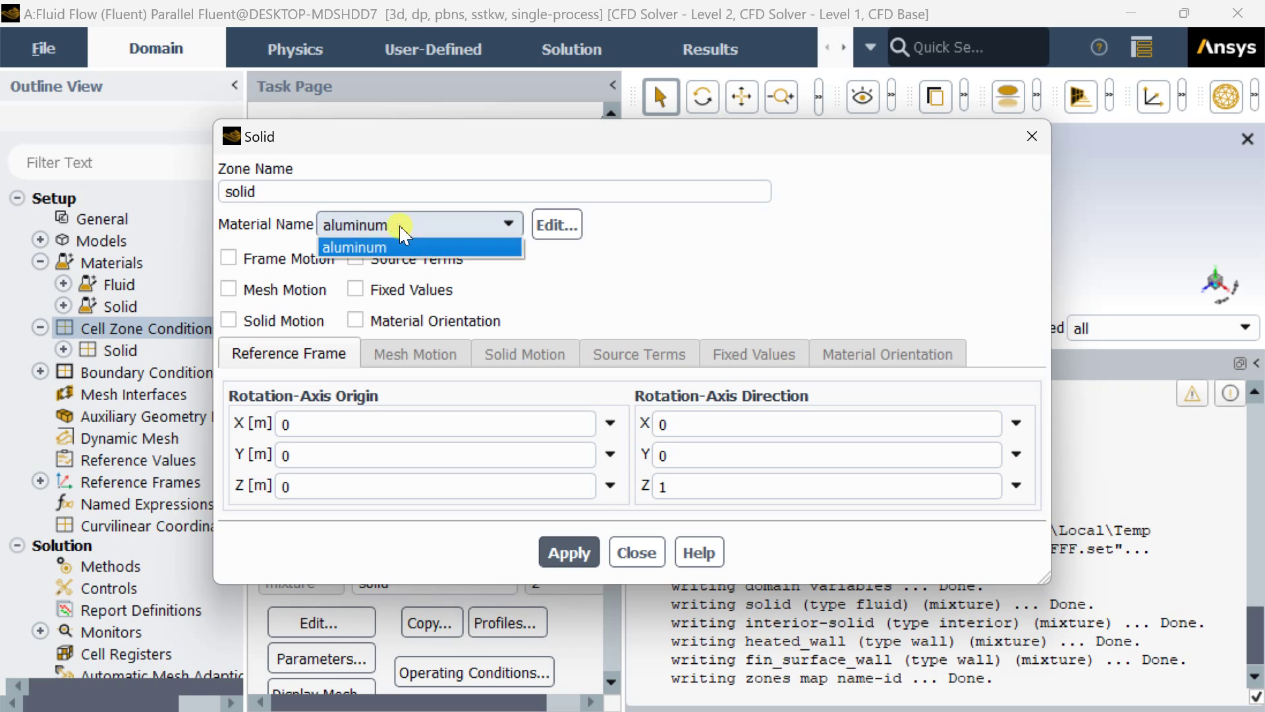
{"action": "left_click", "coordinate": [408, 245]}
{"action": "left_click", "coordinate": [569, 552]}
{"action": "left_click", "coordinate": [642, 551]}
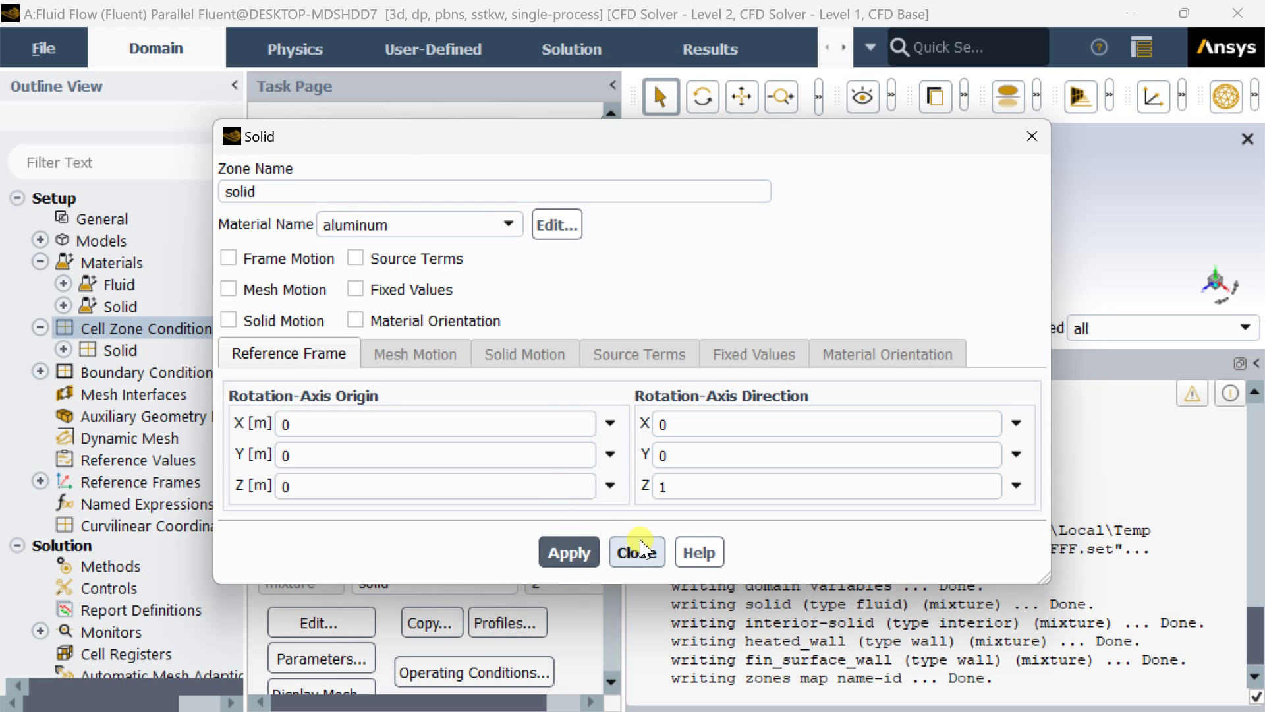
{"action": "left_click", "coordinate": [638, 553]}
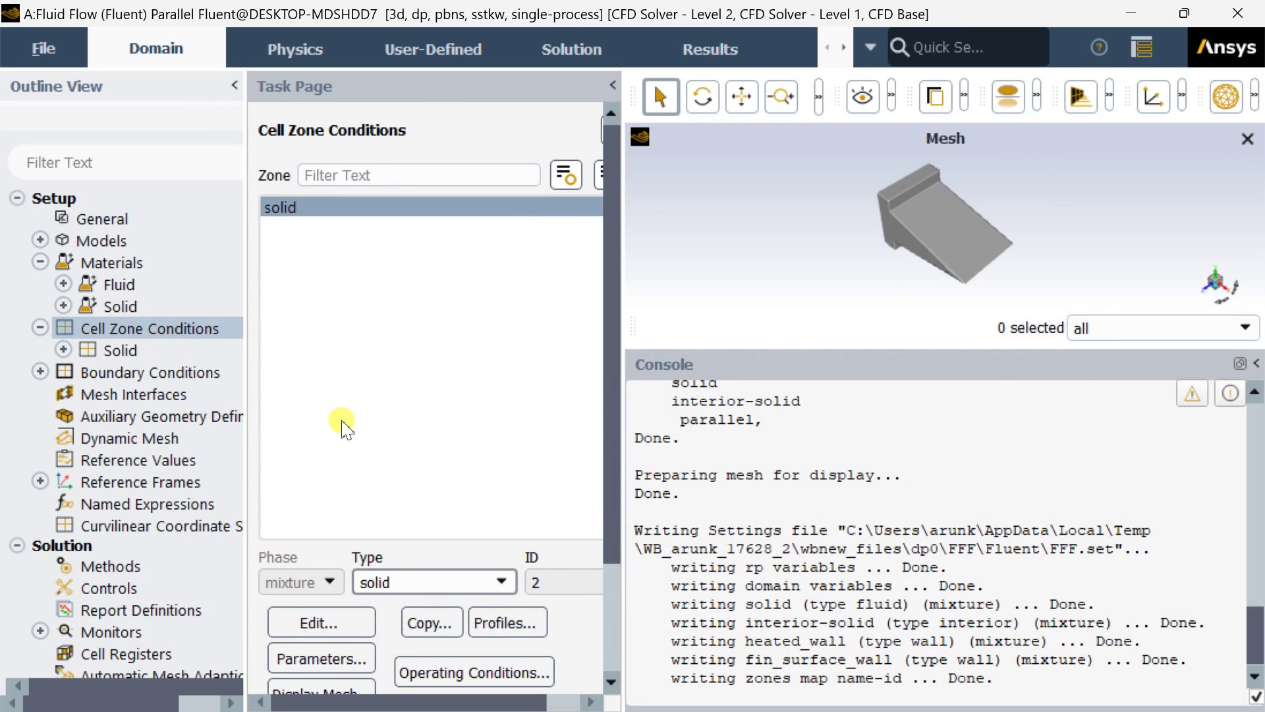
Open the fin_surface_wall boundary settings from Boundary Conditions
{"action": "double_click", "coordinate": [179, 370]}
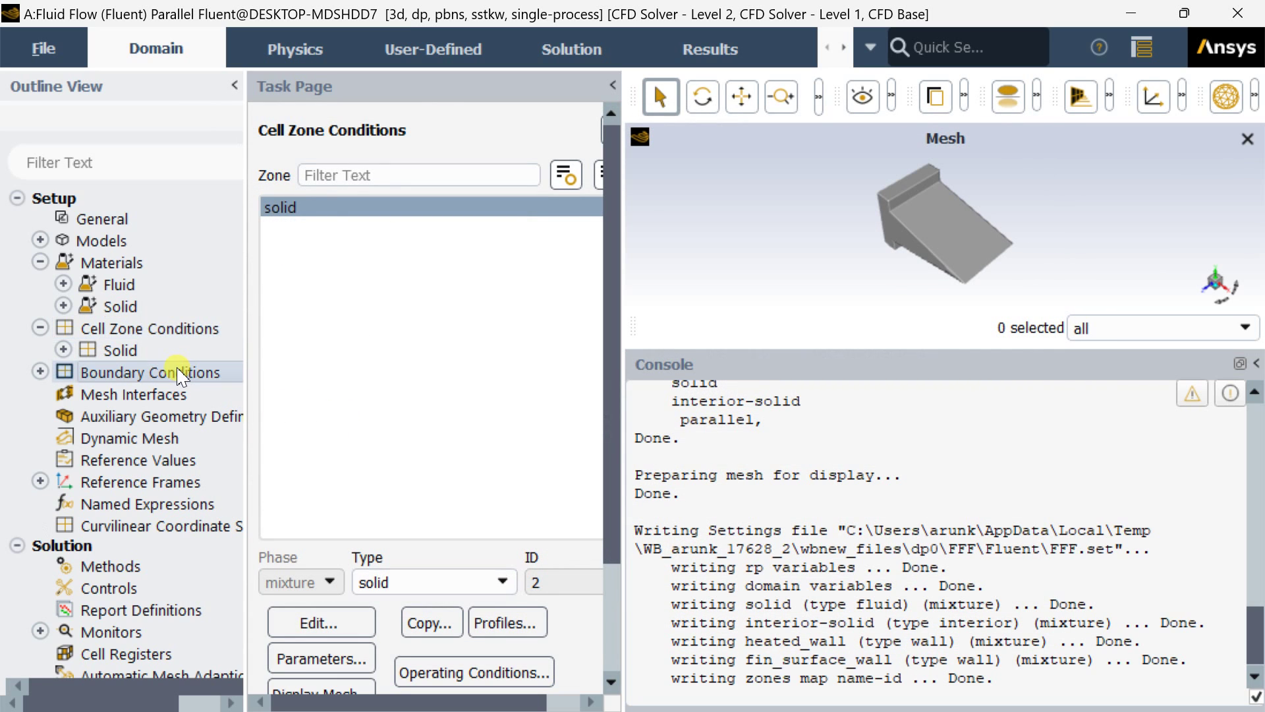
{"action": "left_click_drag", "start_coordinate": [623, 226], "coordinate": [702, 234]}
{"action": "left_click", "coordinate": [334, 205]}
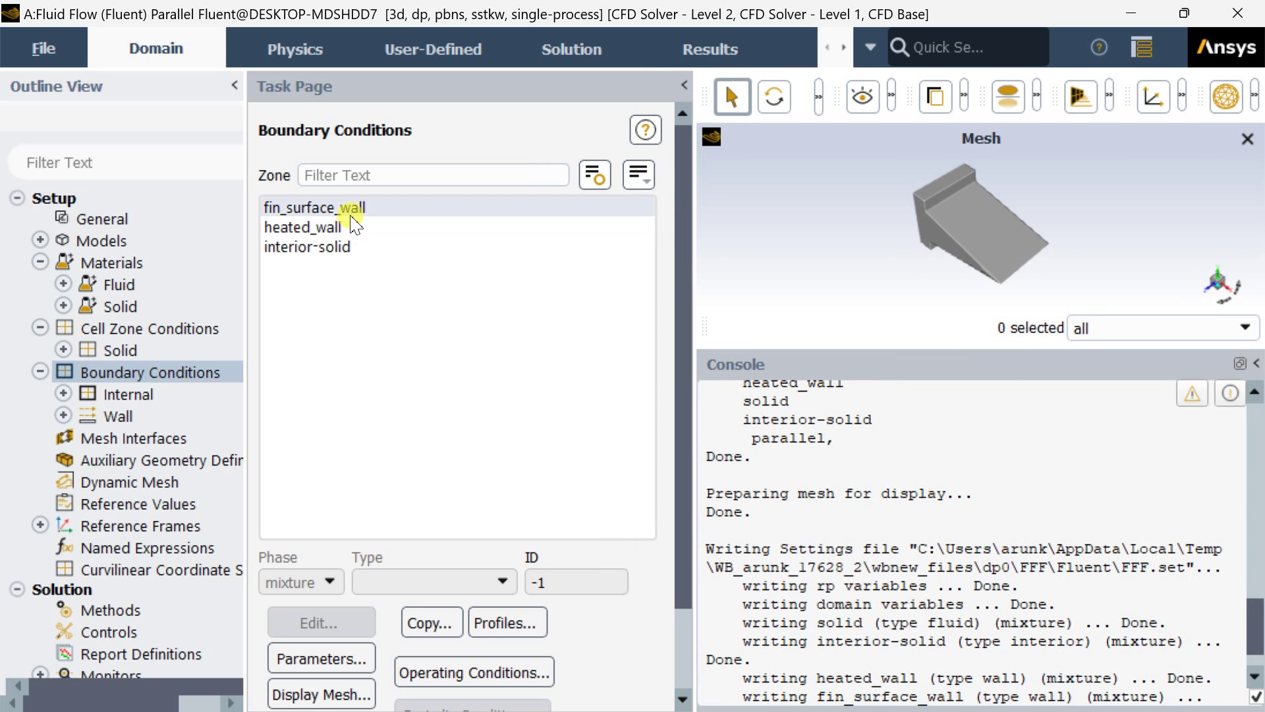
{"action": "left_click", "coordinate": [355, 625]}
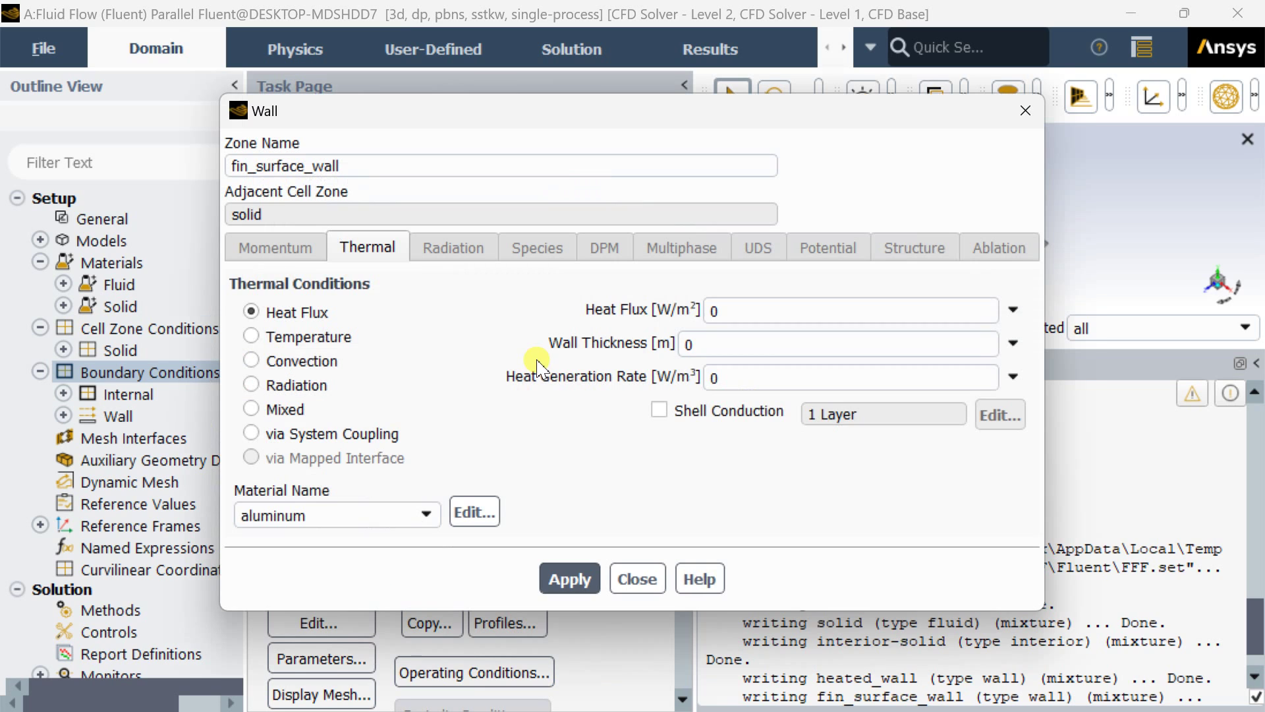
Make fin_surface_wall a convection wall: HTC 95 W/(m²K), free-stream 294 K, aluminum material
{"action": "left_click", "coordinate": [319, 361]}
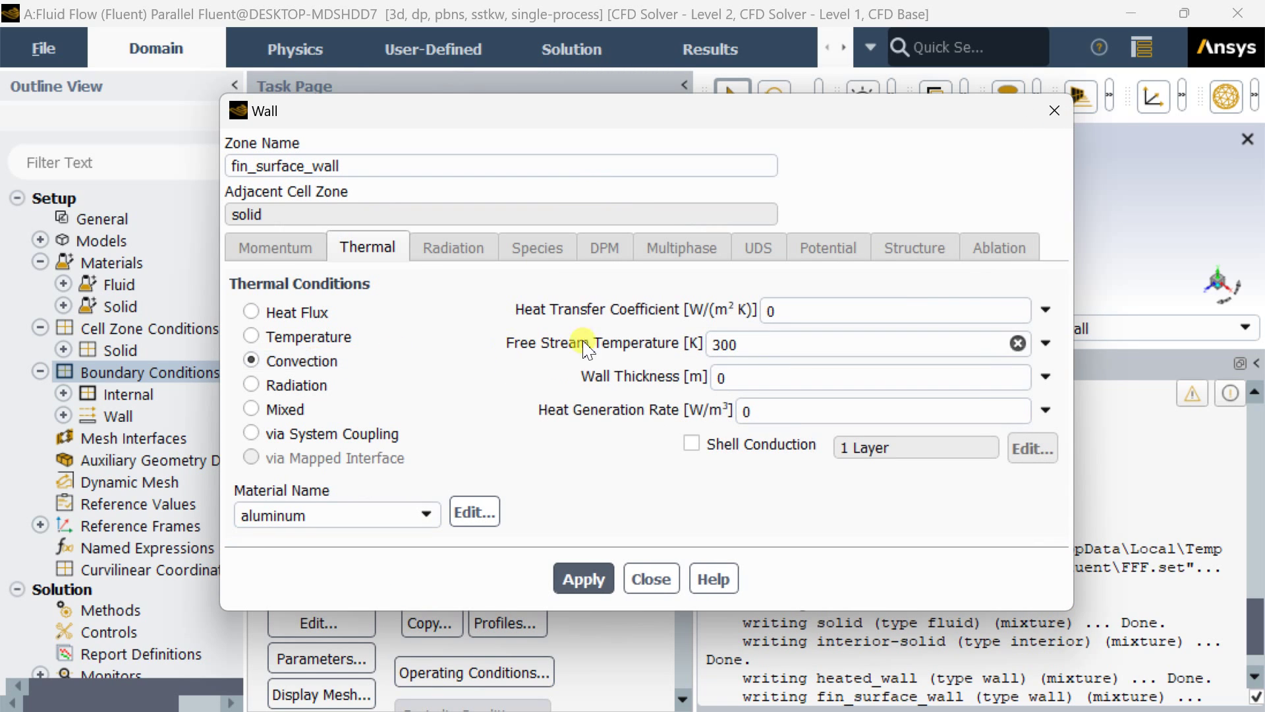
{"action": "double_click", "coordinate": [833, 310]}
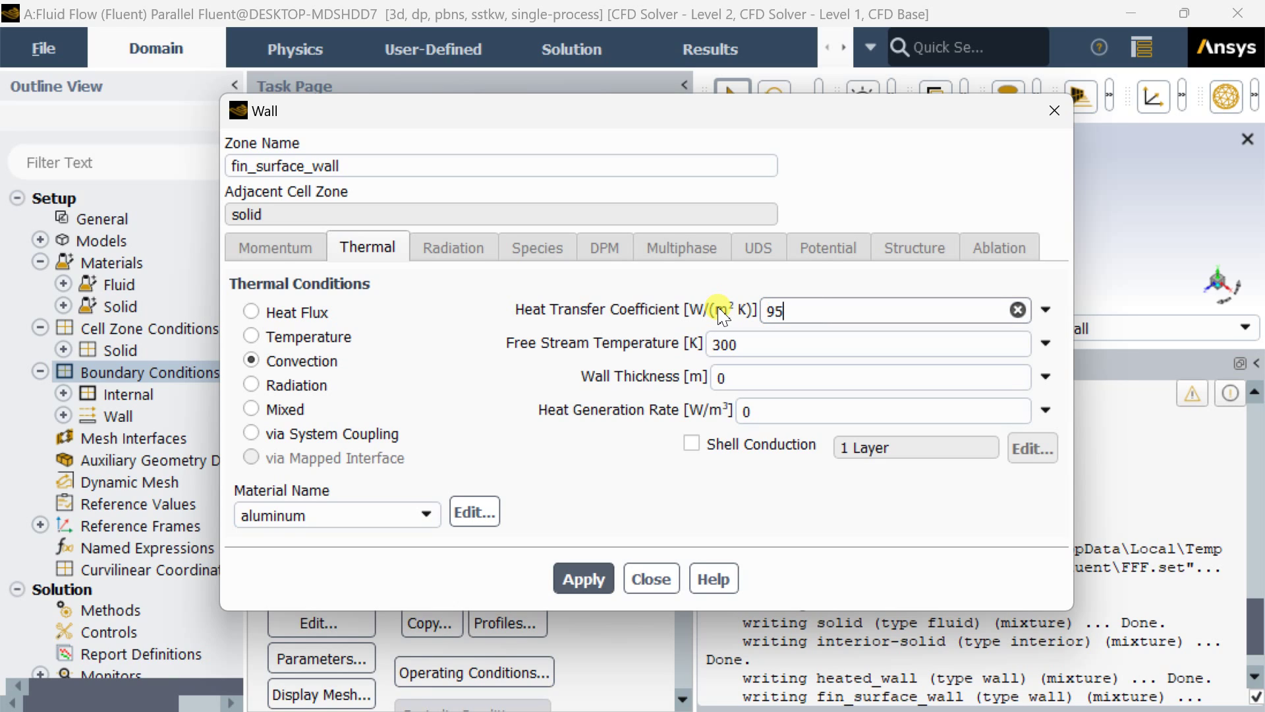
{"action": "left_click", "coordinate": [747, 341]}
{"action": "double_click", "coordinate": [760, 342]}
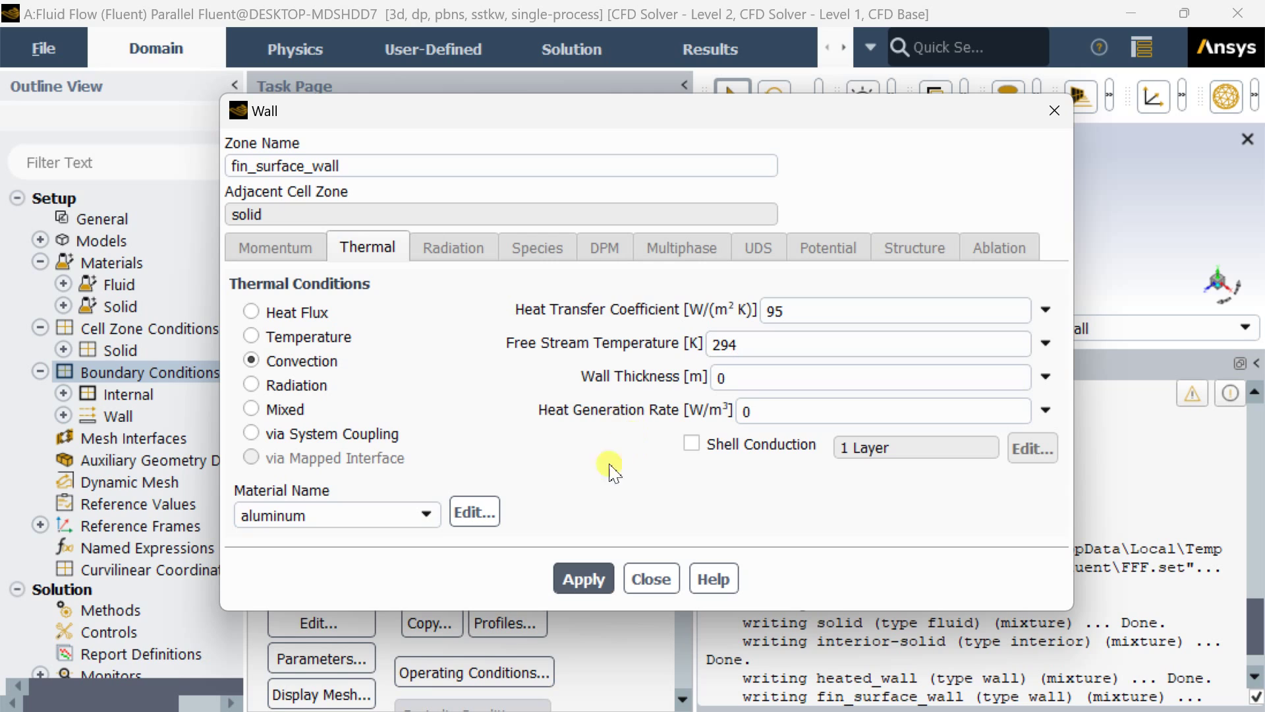
{"action": "left_click", "coordinate": [361, 516]}
{"action": "left_click", "coordinate": [317, 537]}
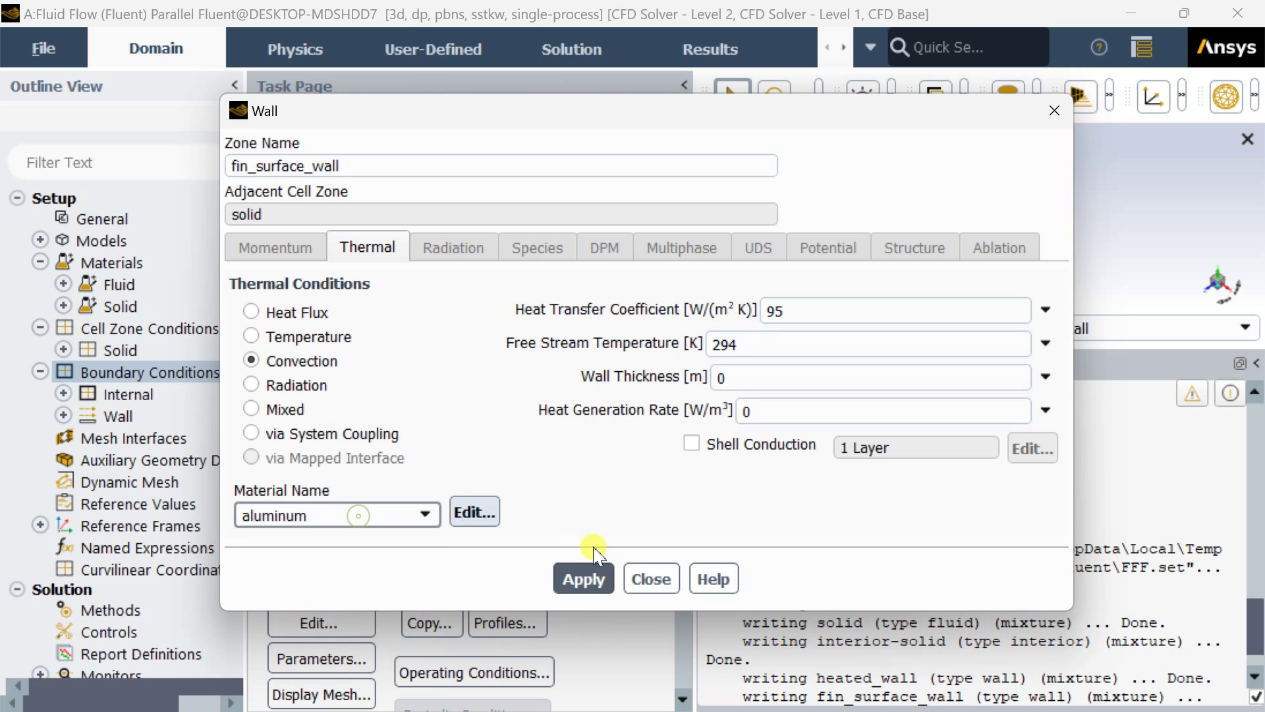
{"action": "left_click", "coordinate": [583, 580]}
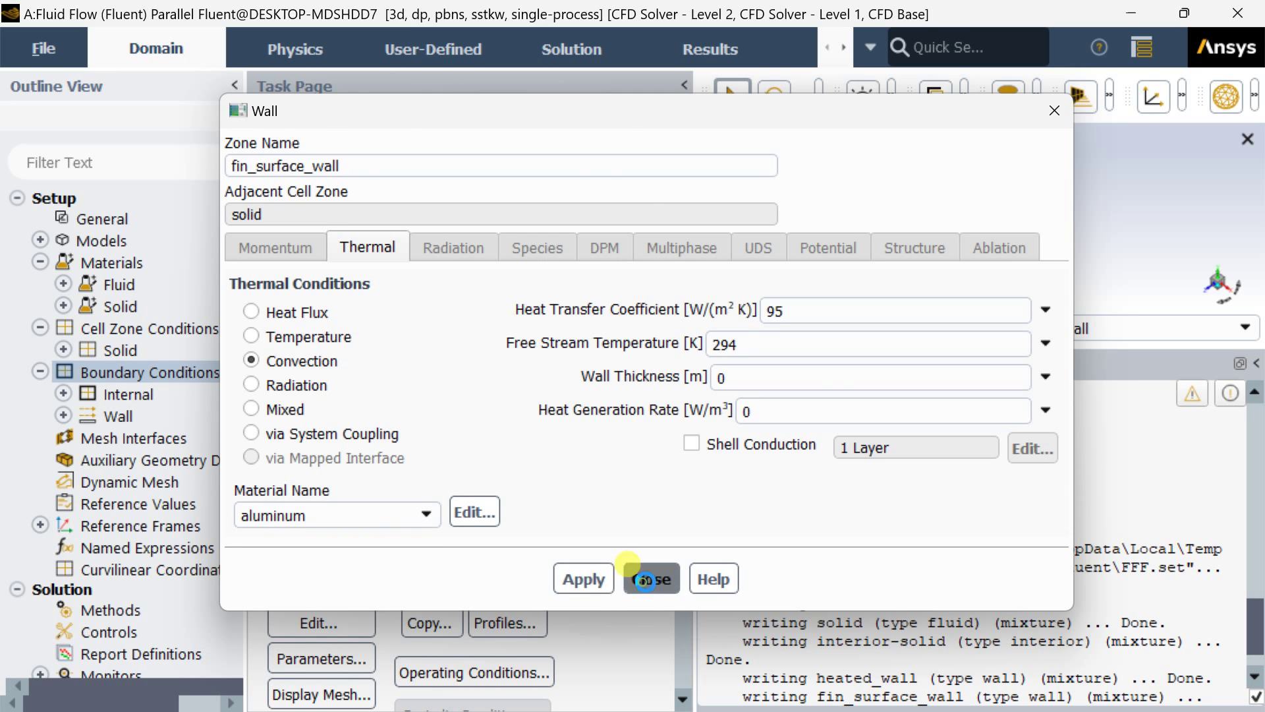
{"action": "left_click", "coordinate": [650, 579]}
{"action": "left_click", "coordinate": [326, 227]}
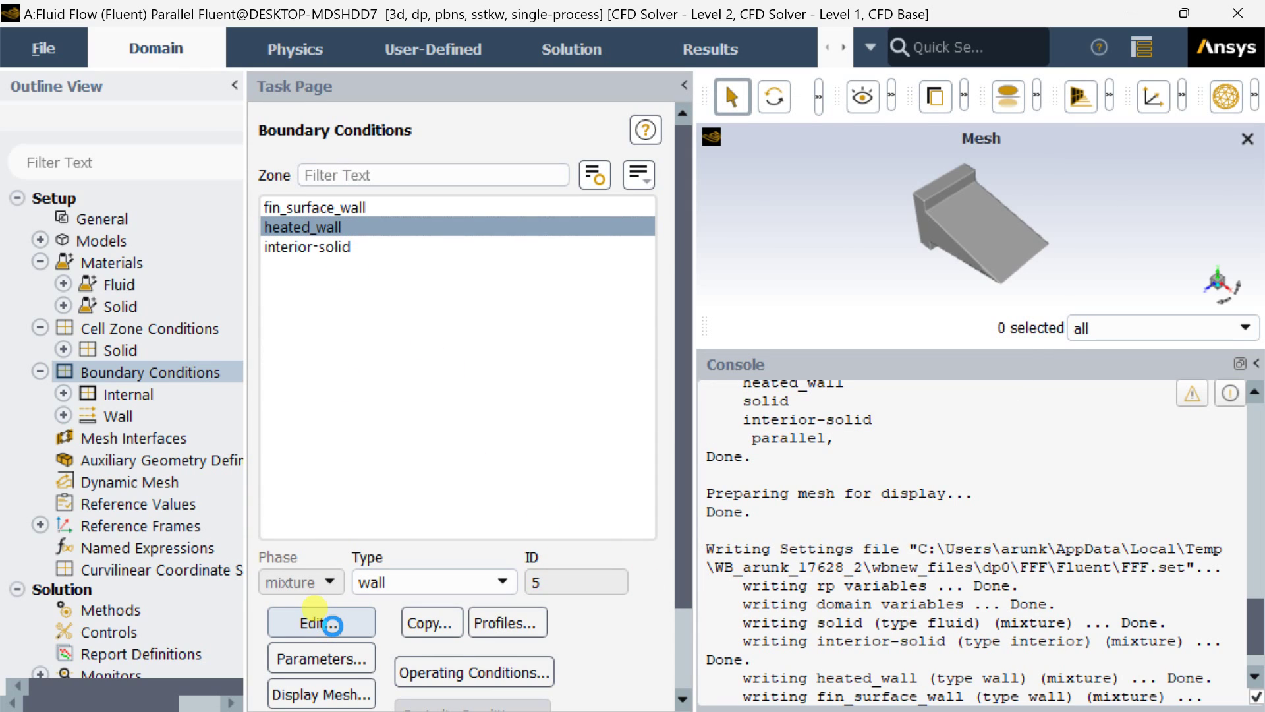
Give heated_wall a fixed temperature thermal condition of 356 K and apply it
{"action": "left_click", "coordinate": [316, 619]}
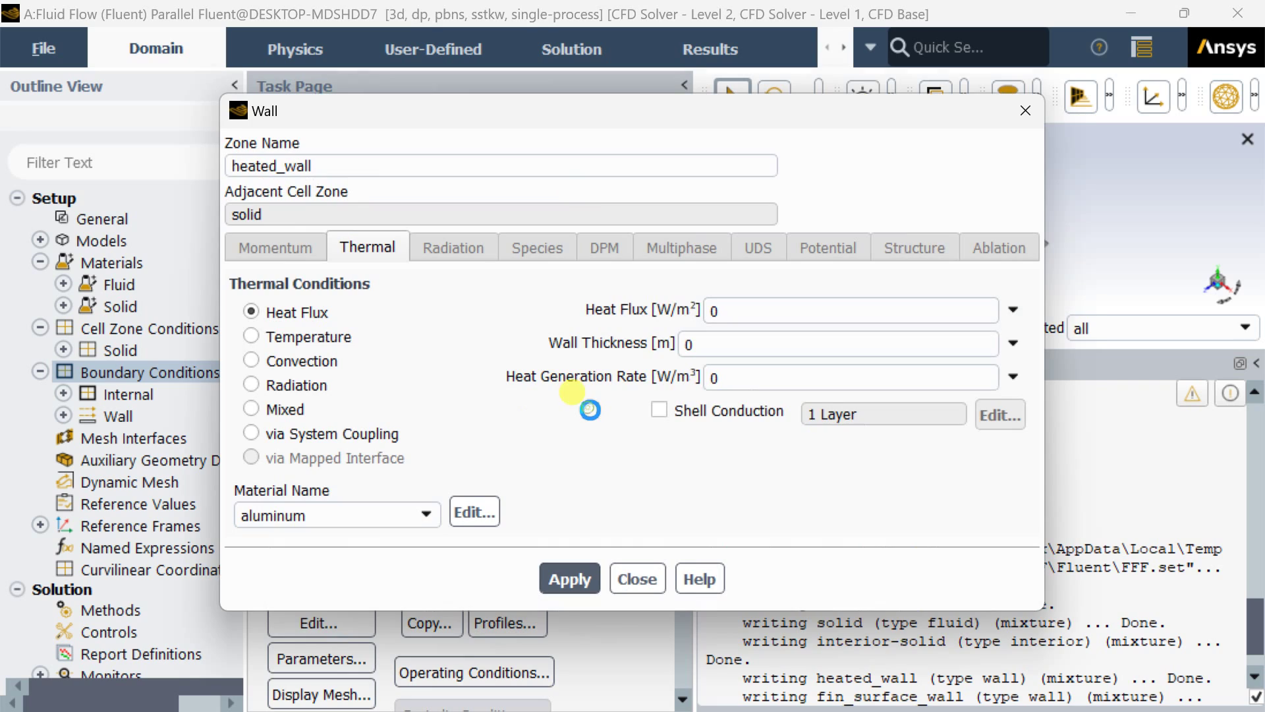
{"action": "left_click", "coordinate": [265, 344]}
{"action": "left_click_drag", "start_coordinate": [711, 319], "coordinate": [624, 308]}
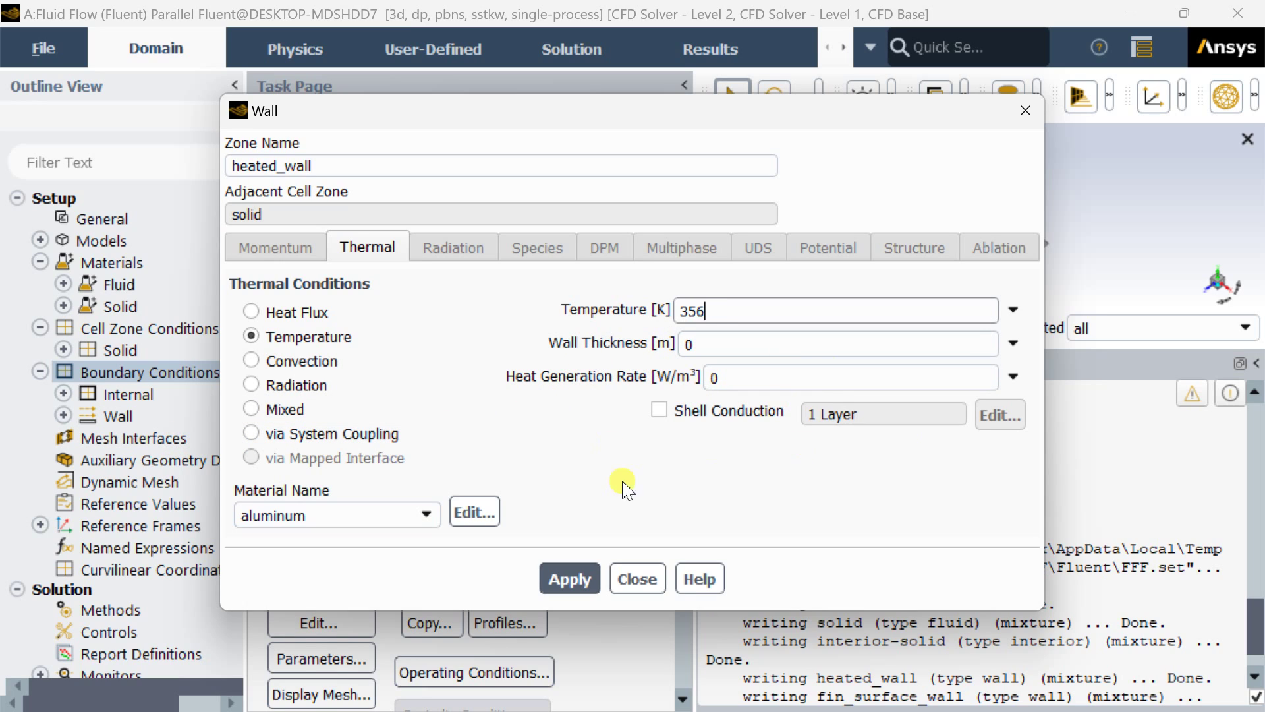
{"action": "left_click", "coordinate": [583, 580]}
{"action": "left_click", "coordinate": [637, 578]}
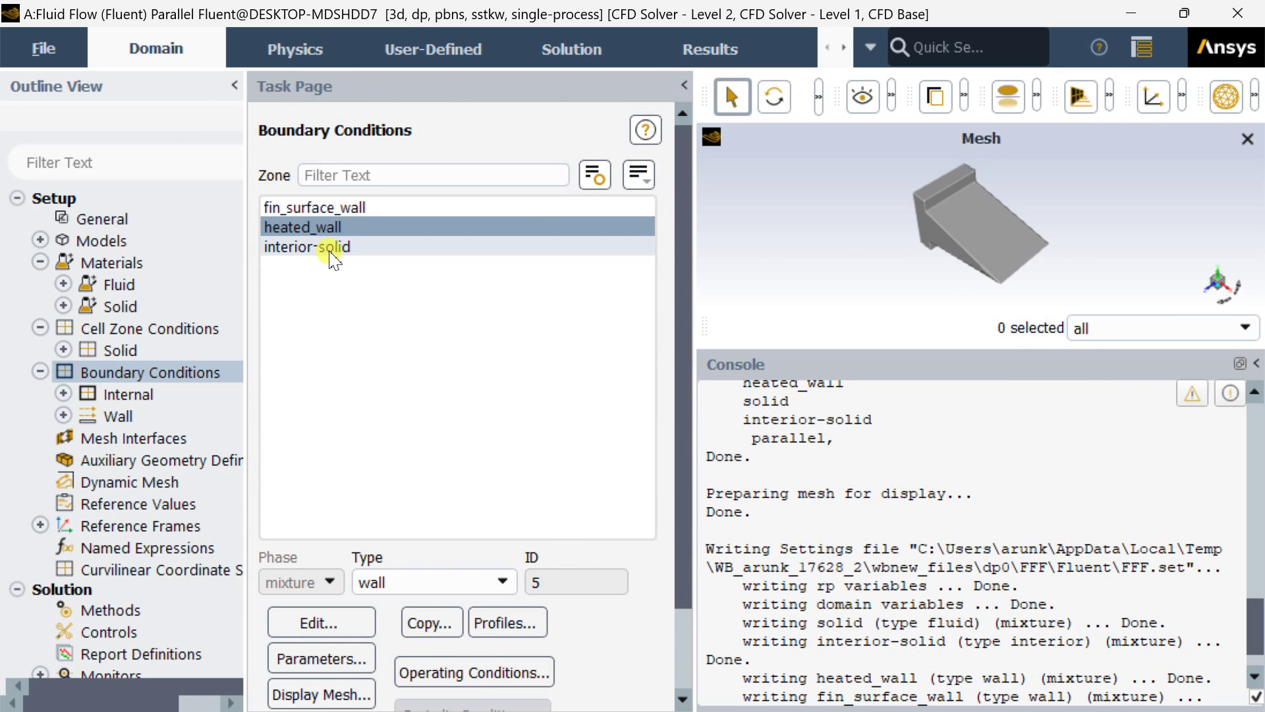
Select the interior-solid zone, then collapse the boundary conditions, cell zone conditions and materials branches
{"action": "left_click", "coordinate": [333, 248]}
{"action": "scroll", "coordinate": [351, 387], "scroll_direction": "down", "scroll_amount": 2}
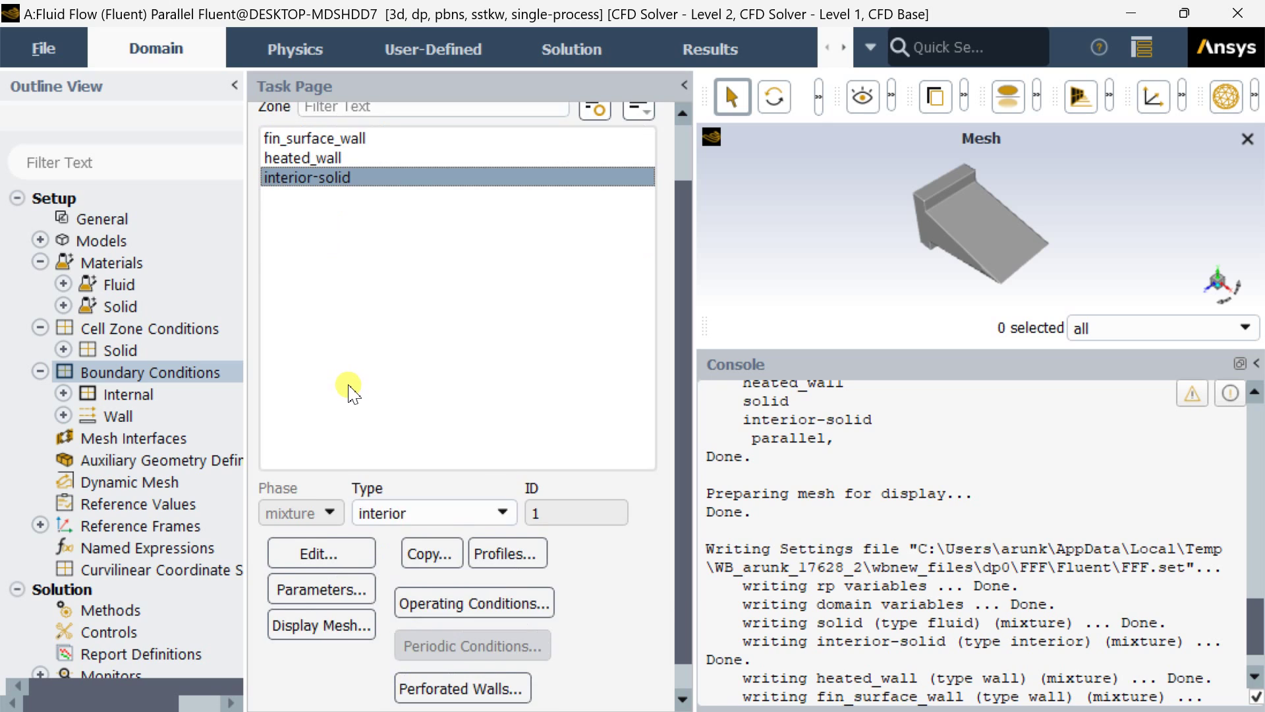
{"action": "scroll", "coordinate": [351, 387], "scroll_direction": "down", "scroll_amount": 1}
{"action": "scroll", "coordinate": [198, 415], "scroll_direction": "down", "scroll_amount": 2}
{"action": "left_click", "coordinate": [40, 309]}
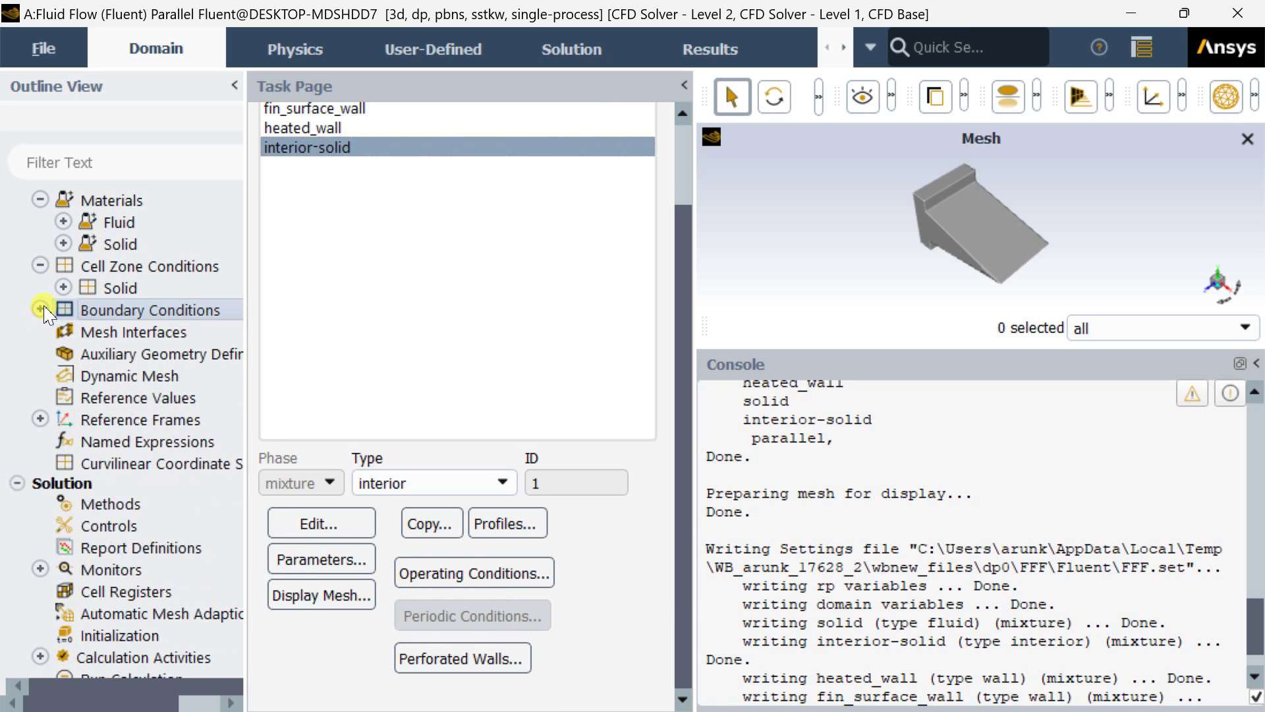
{"action": "left_click", "coordinate": [40, 266]}
{"action": "left_click", "coordinate": [40, 200]}
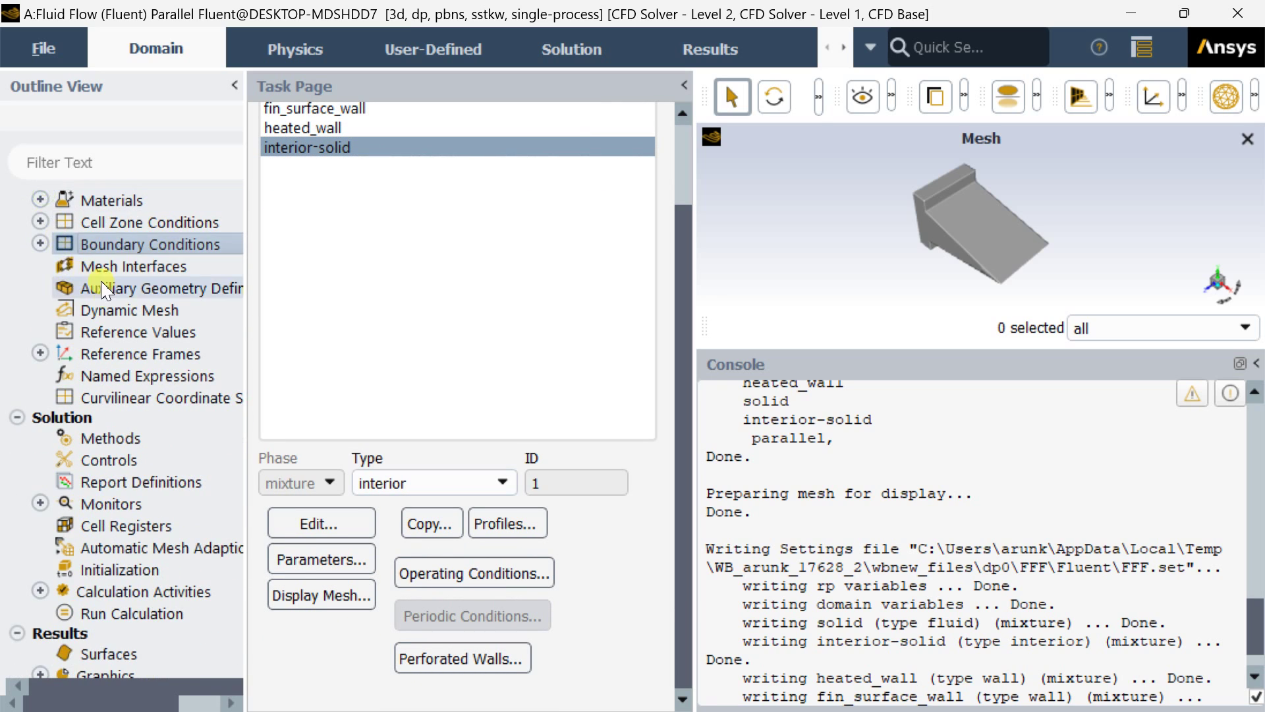
{"action": "scroll", "coordinate": [110, 382], "scroll_direction": "down", "scroll_amount": 1}
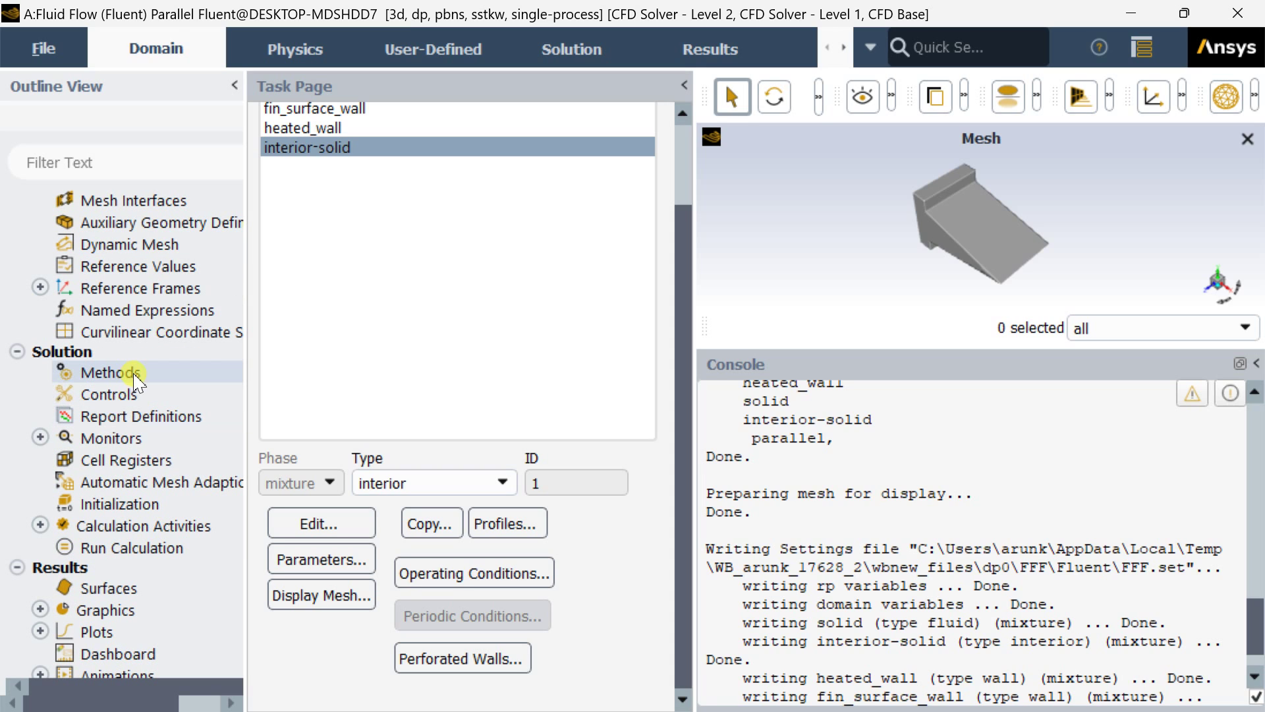
Set the solution gradient scheme to Green-Gauss Cell Based and open the Residual monitor settings
{"action": "left_click", "coordinate": [111, 373]}
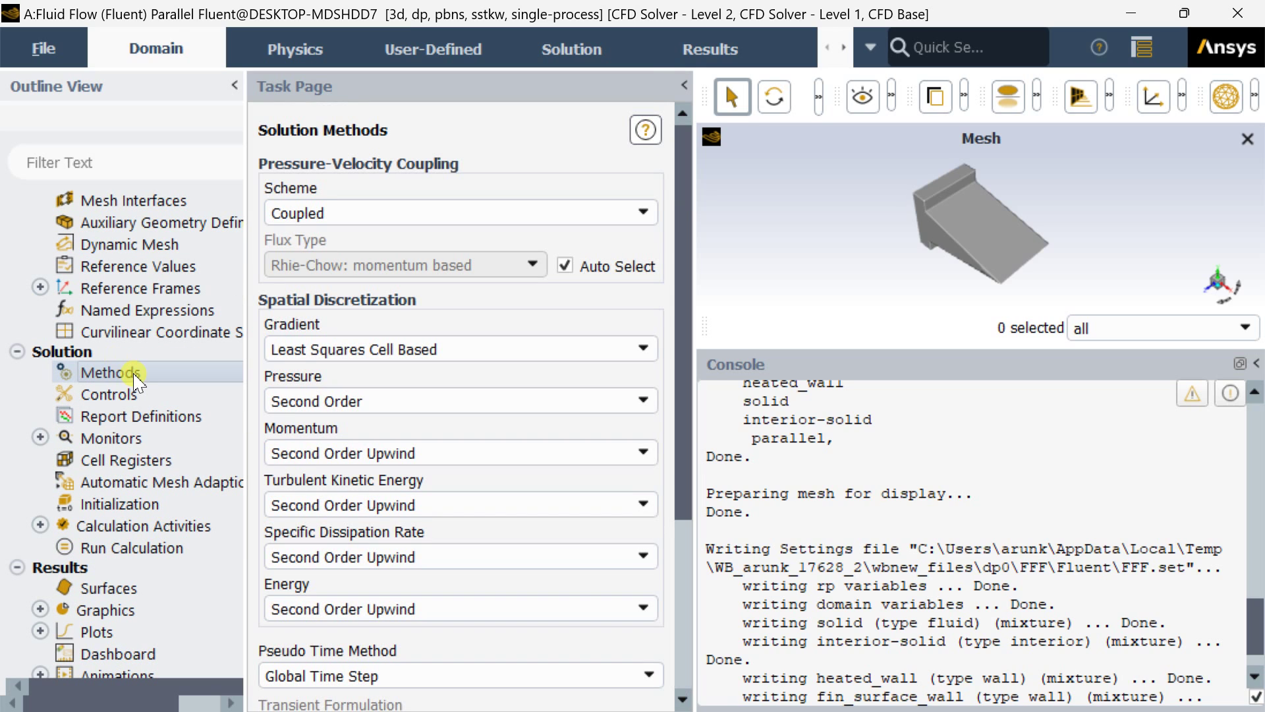
{"action": "left_click", "coordinate": [300, 349]}
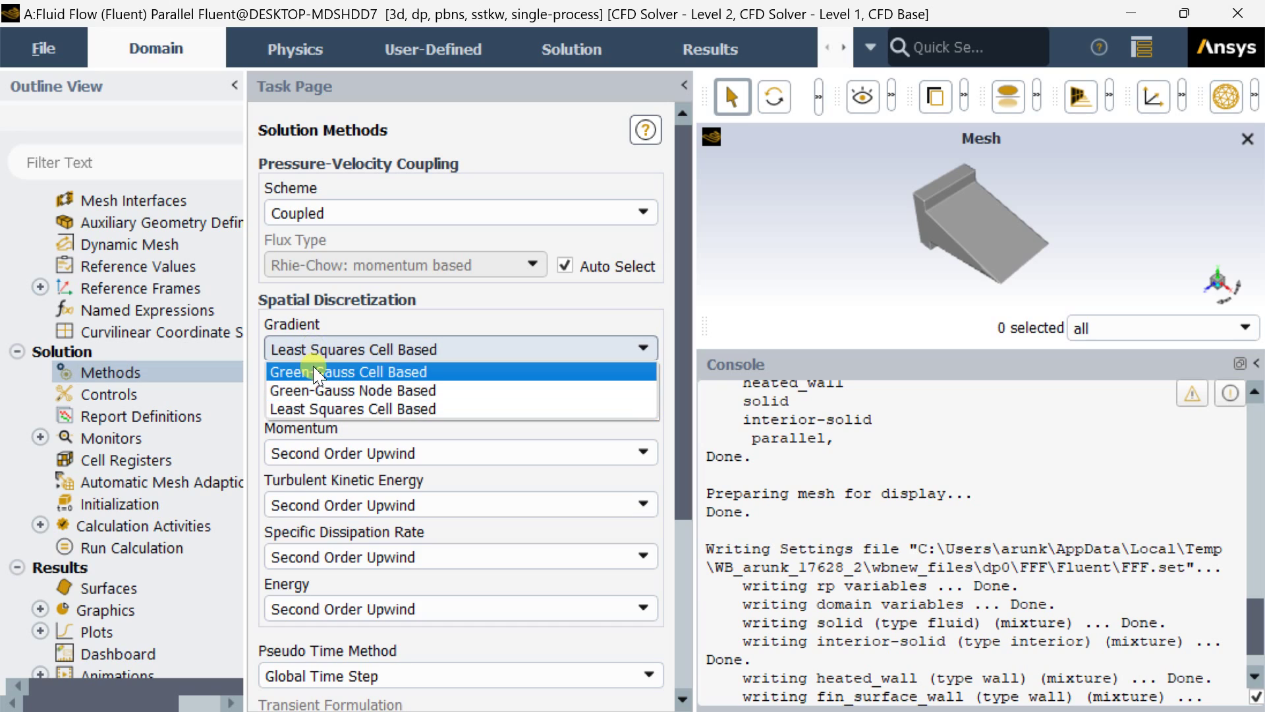
{"action": "left_click", "coordinate": [317, 373]}
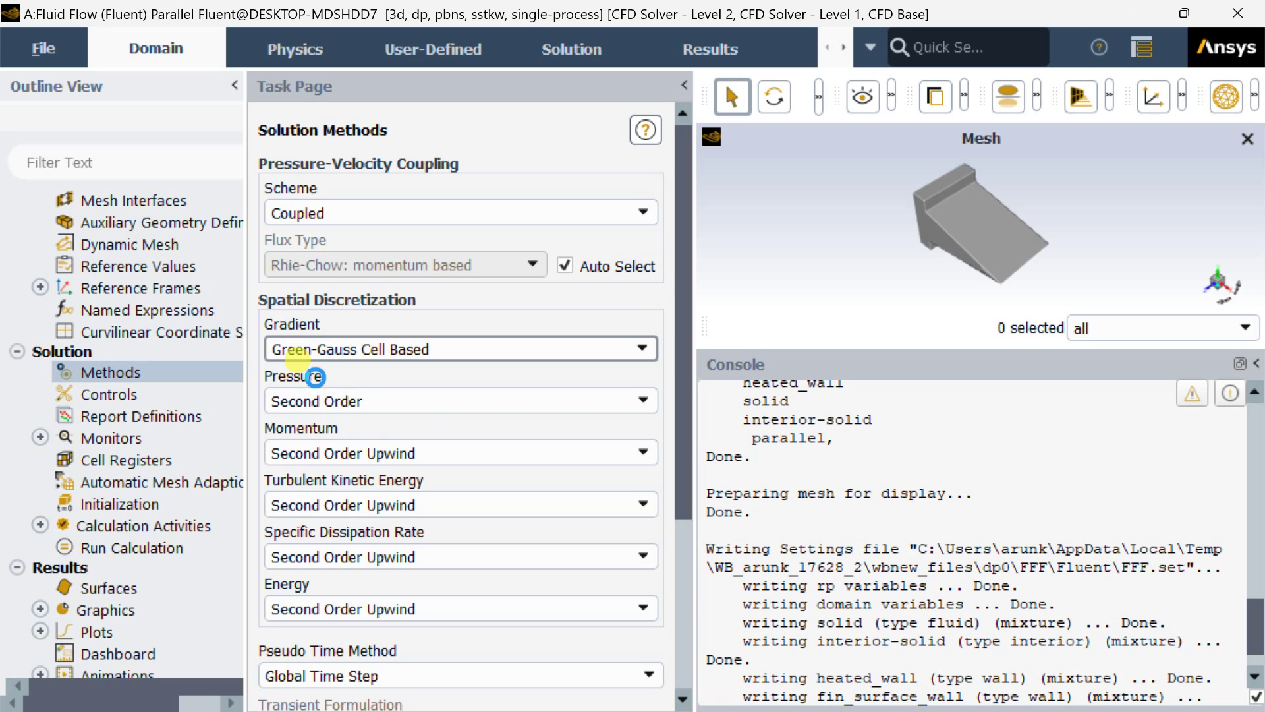
{"action": "double_click", "coordinate": [123, 435]}
{"action": "double_click", "coordinate": [130, 461]}
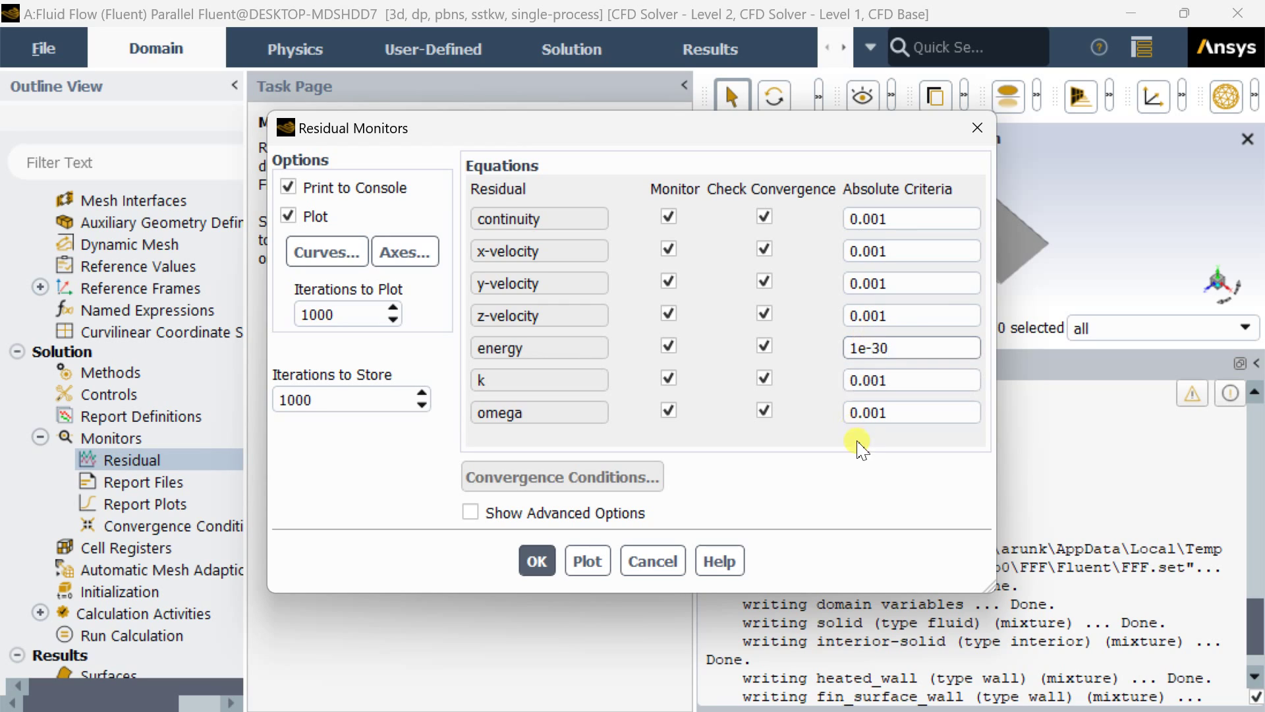
Apply the 1e-30 residual criterion and show the Solution Initialization page with Hybrid Initialization
{"action": "left_click", "coordinate": [539, 562]}
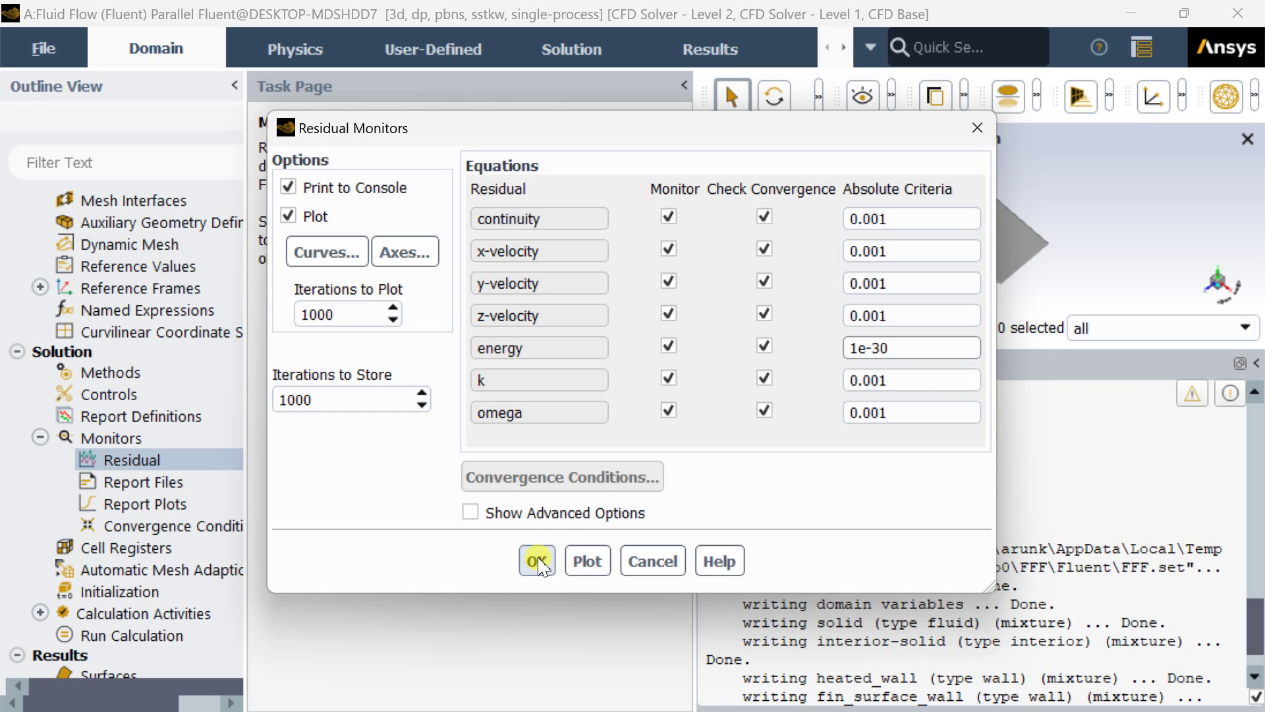
{"action": "left_click", "coordinate": [538, 562]}
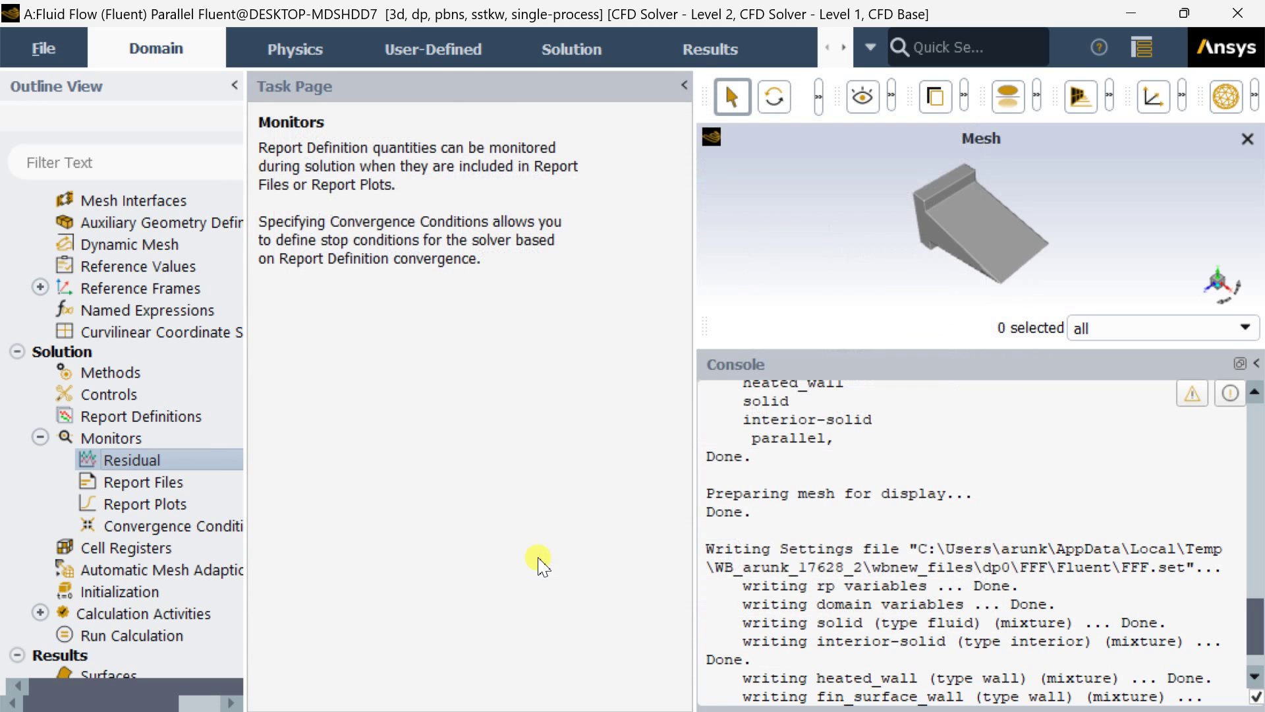
{"action": "scroll", "coordinate": [161, 520], "scroll_direction": "down", "scroll_amount": 1}
{"action": "left_click", "coordinate": [140, 526]}
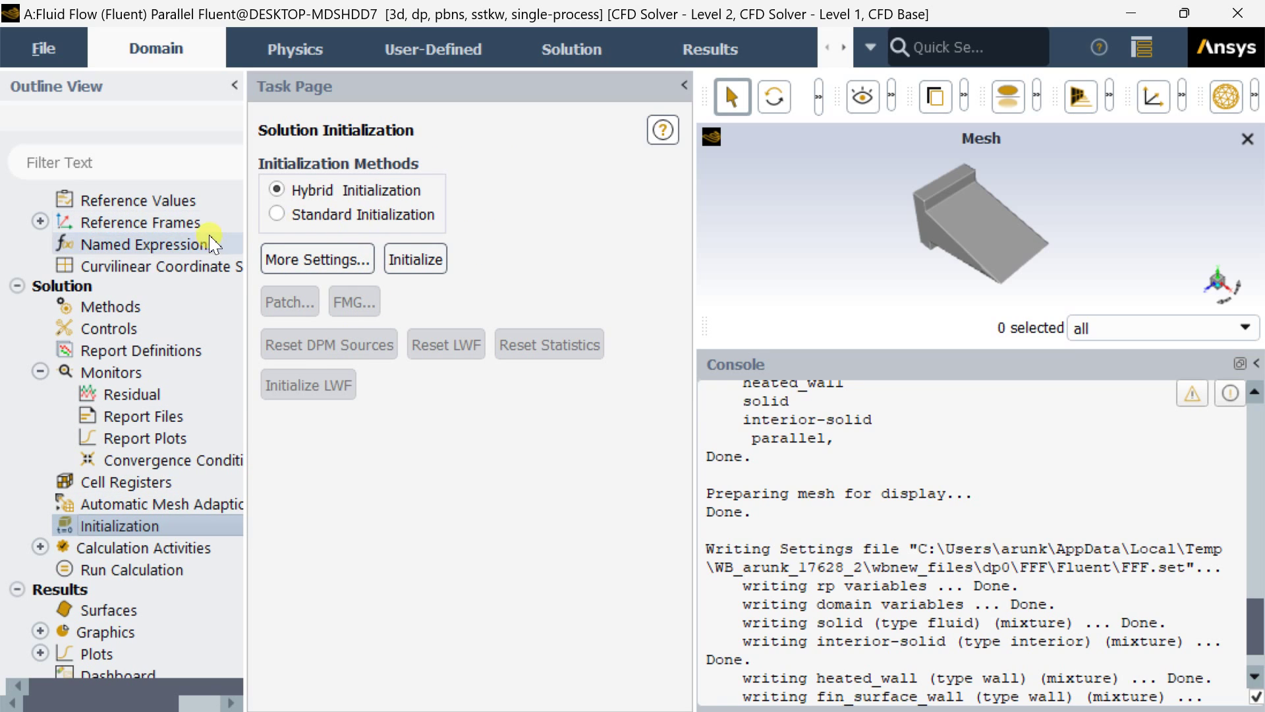
Change the viscous model from SST k-omega to Laminar, then return to Solution Initialization
{"action": "scroll", "coordinate": [130, 494], "scroll_direction": "up", "scroll_amount": 3}
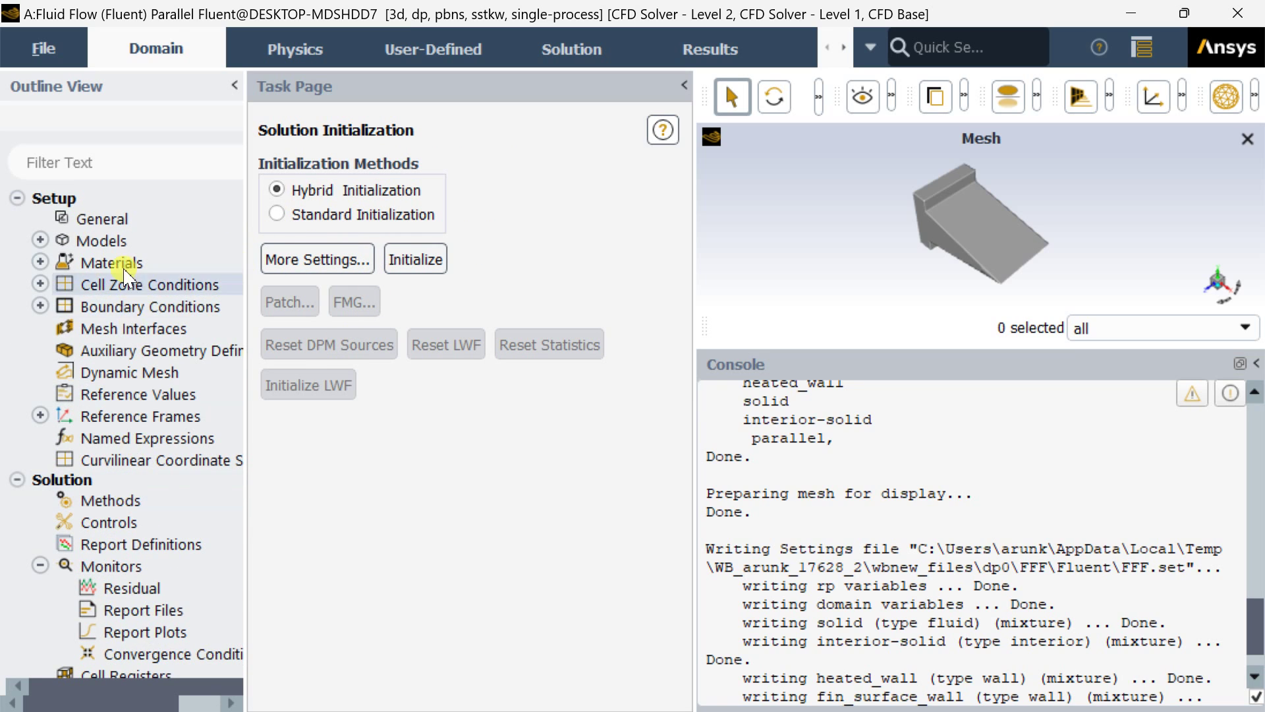
{"action": "left_click", "coordinate": [102, 241]}
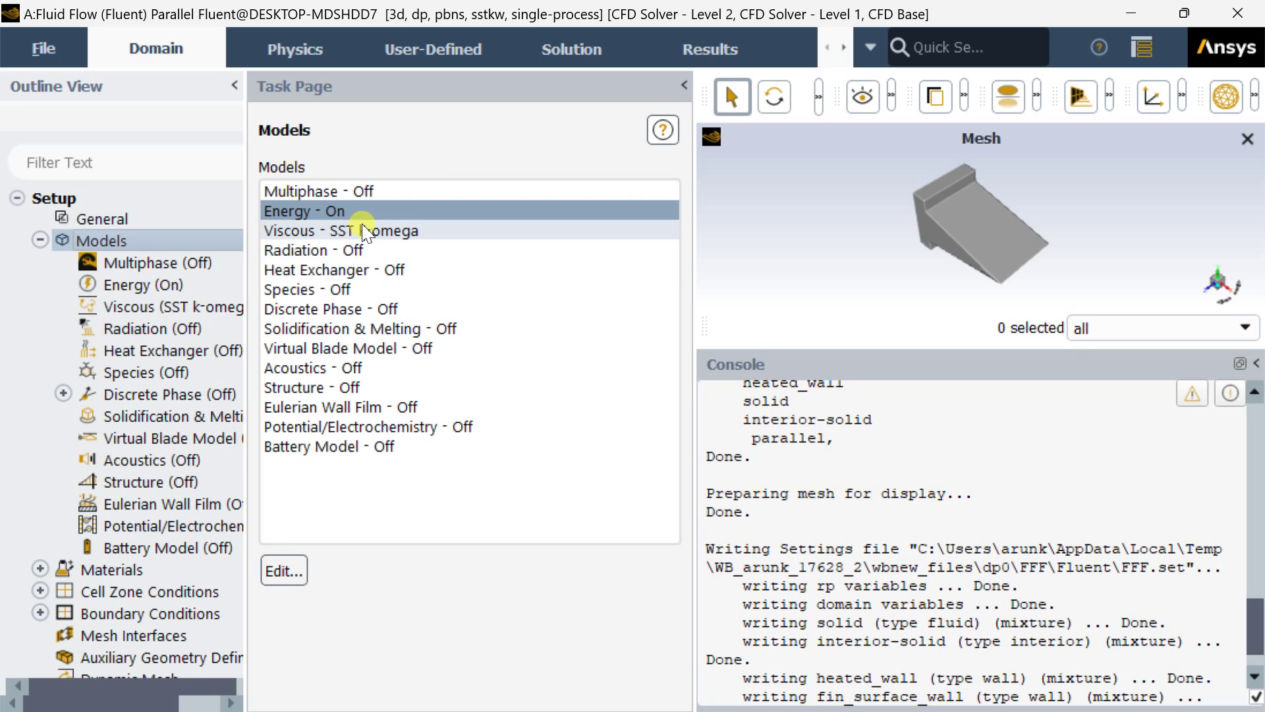
{"action": "left_click", "coordinate": [324, 231]}
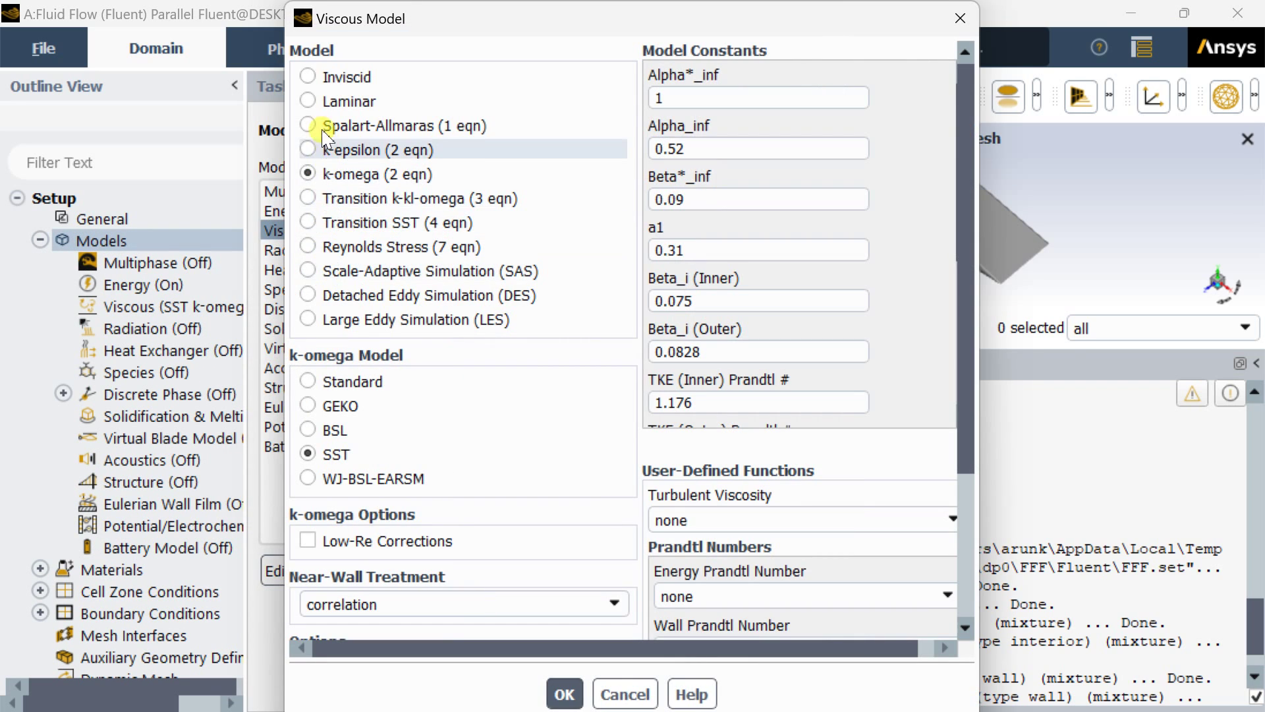
{"action": "left_click", "coordinate": [308, 101]}
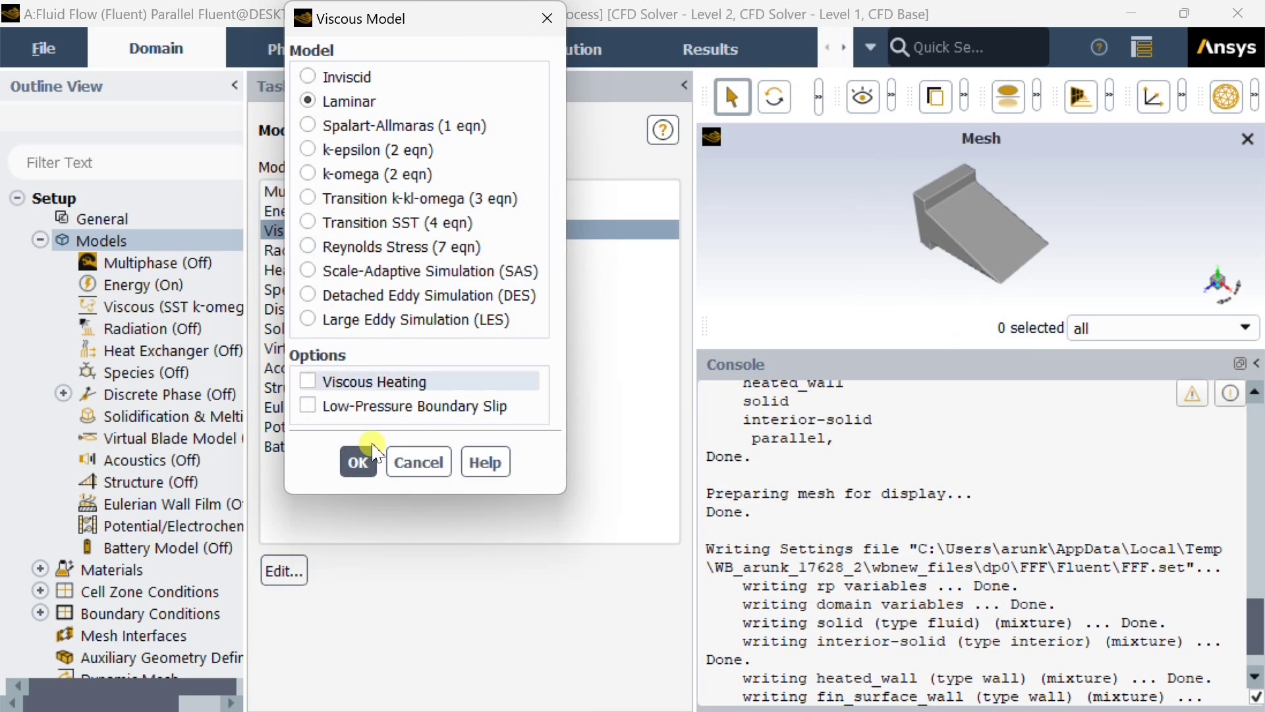
{"action": "left_click", "coordinate": [357, 461]}
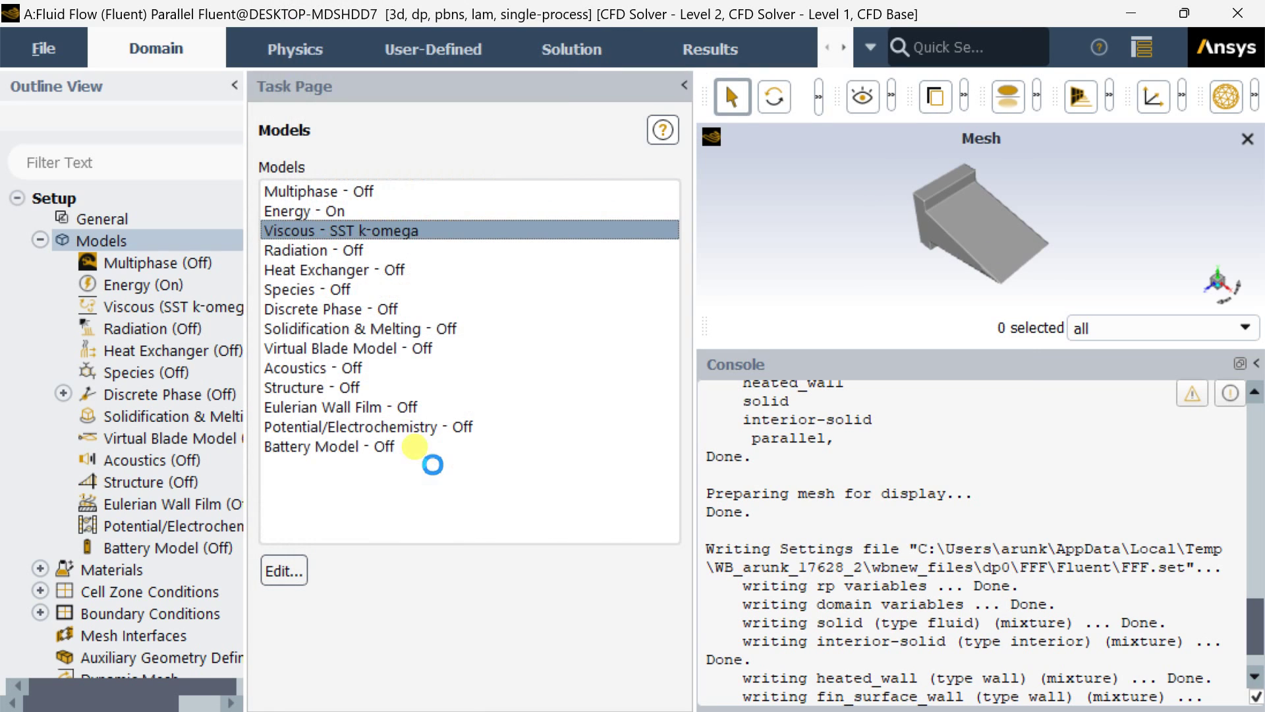
{"action": "scroll", "coordinate": [181, 465], "scroll_direction": "down", "scroll_amount": 6}
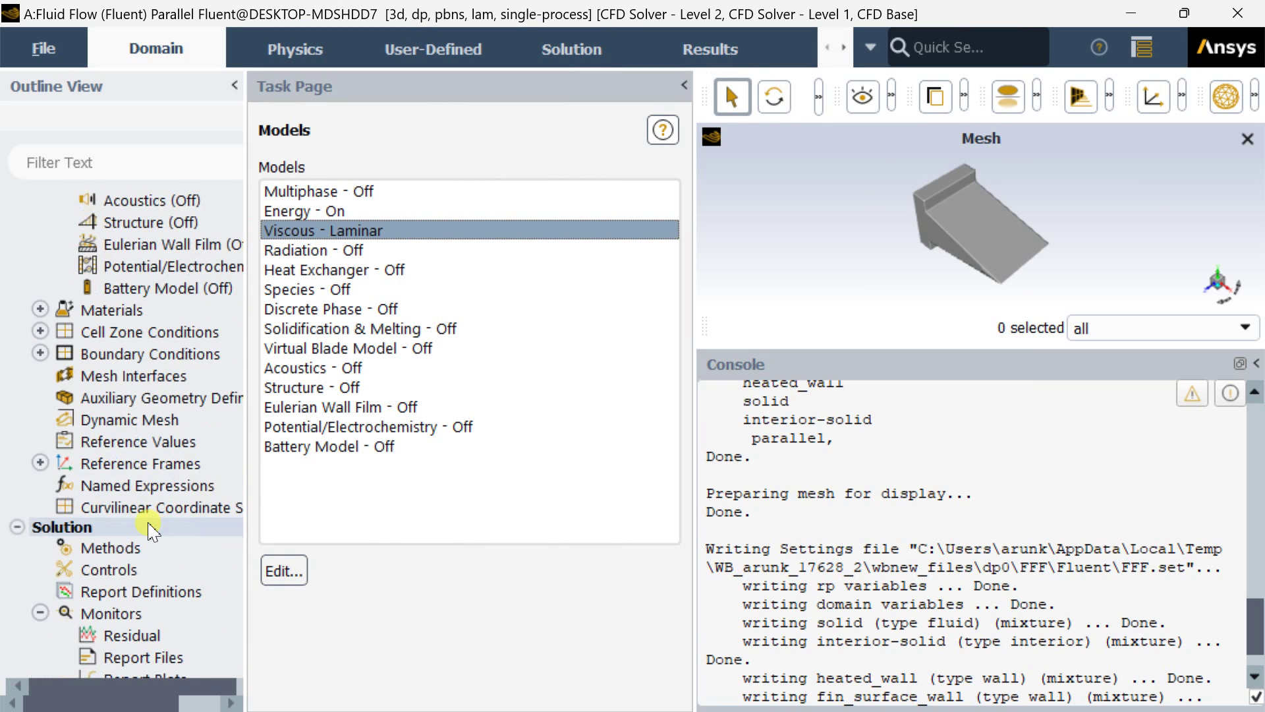
{"action": "scroll", "coordinate": [164, 504], "scroll_direction": "down", "scroll_amount": 2}
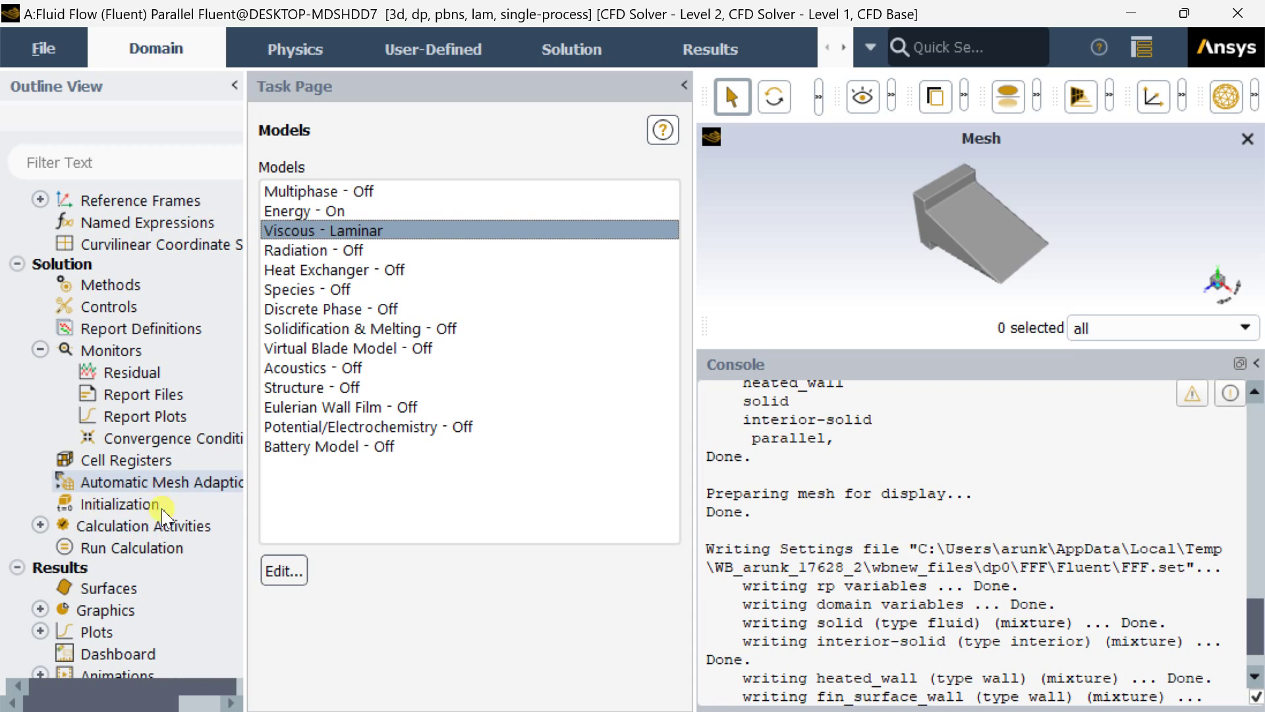
{"action": "left_click", "coordinate": [160, 508]}
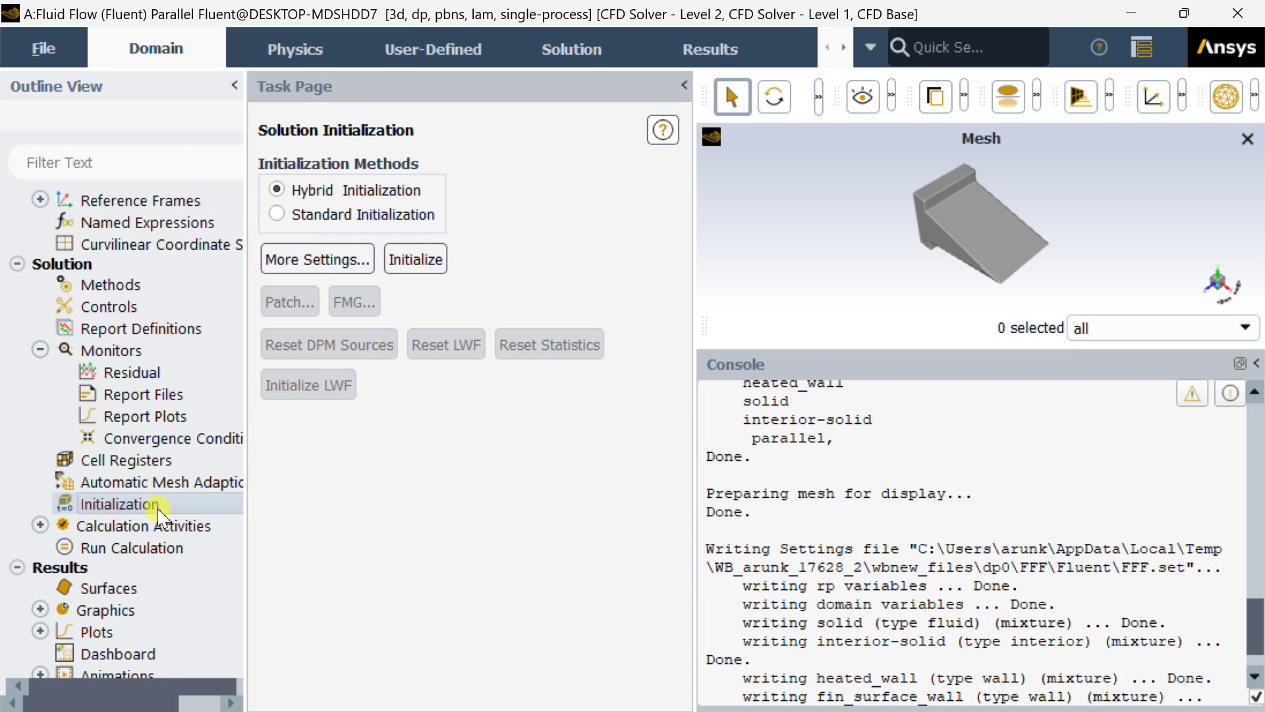
Run hybrid initialization and bring up Run Calculation with its iteration count of 10 selected
{"action": "left_click", "coordinate": [412, 260]}
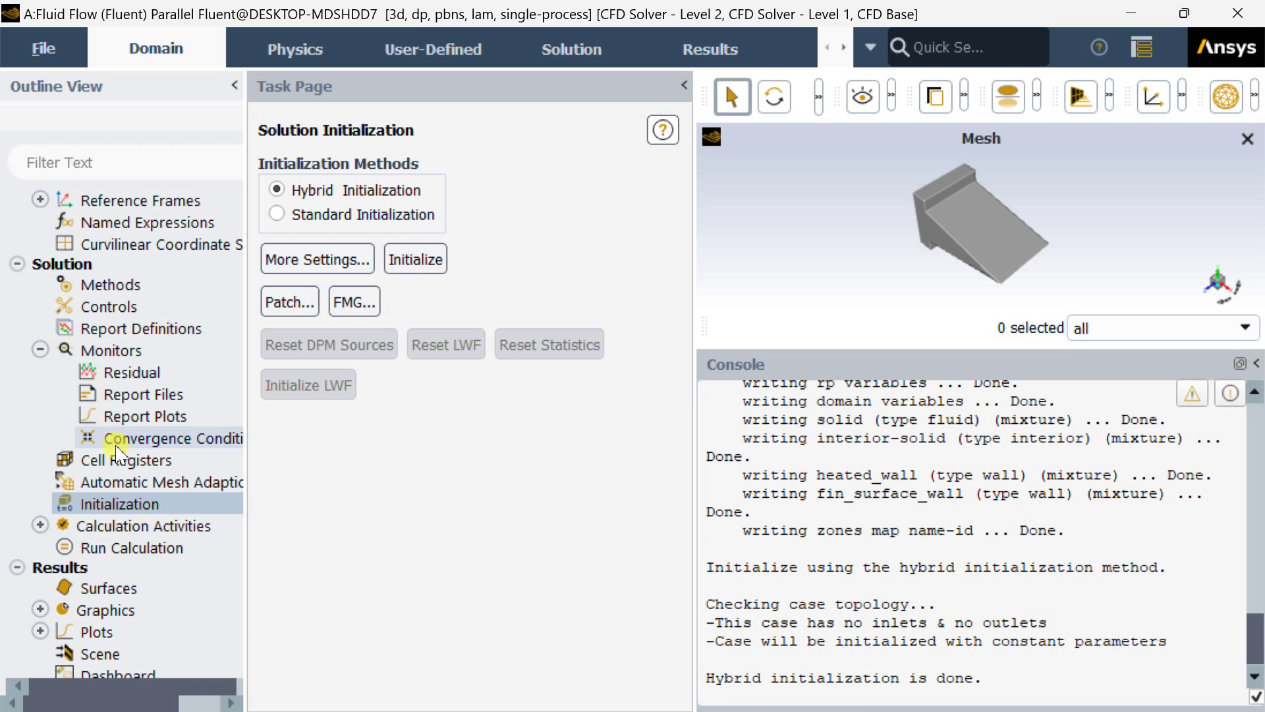
{"action": "scroll", "coordinate": [104, 437], "scroll_direction": "down", "scroll_amount": 2}
{"action": "left_click", "coordinate": [146, 440]}
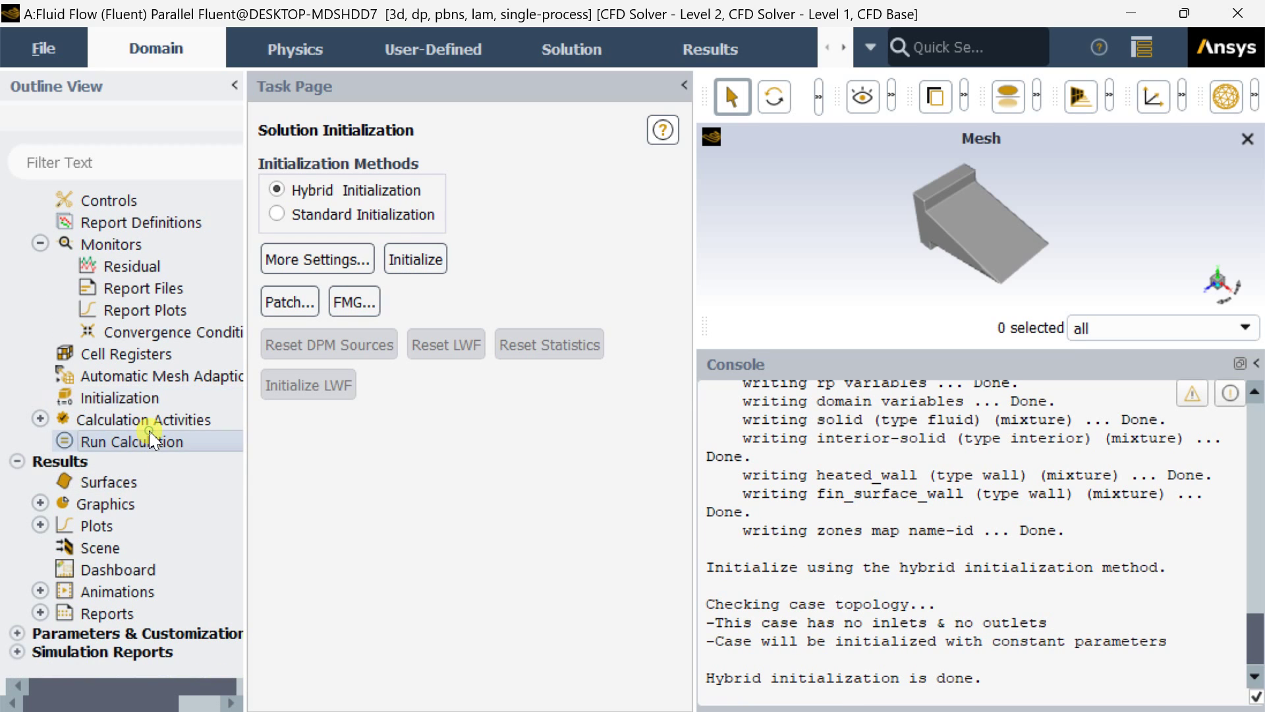
{"action": "left_click_drag", "start_coordinate": [356, 520], "coordinate": [227, 527]}
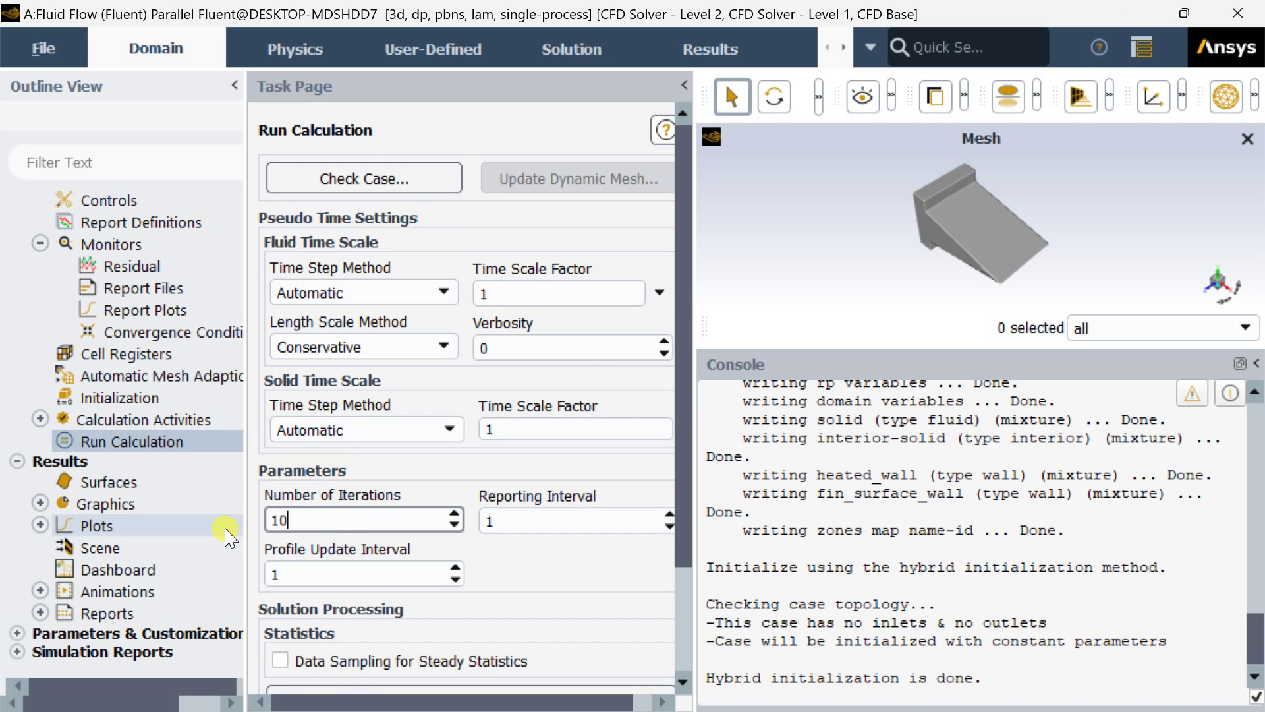
Run the laminar calculation for 1000 iterations and view the scaled residuals plot
{"action": "type", "text": "1000"}
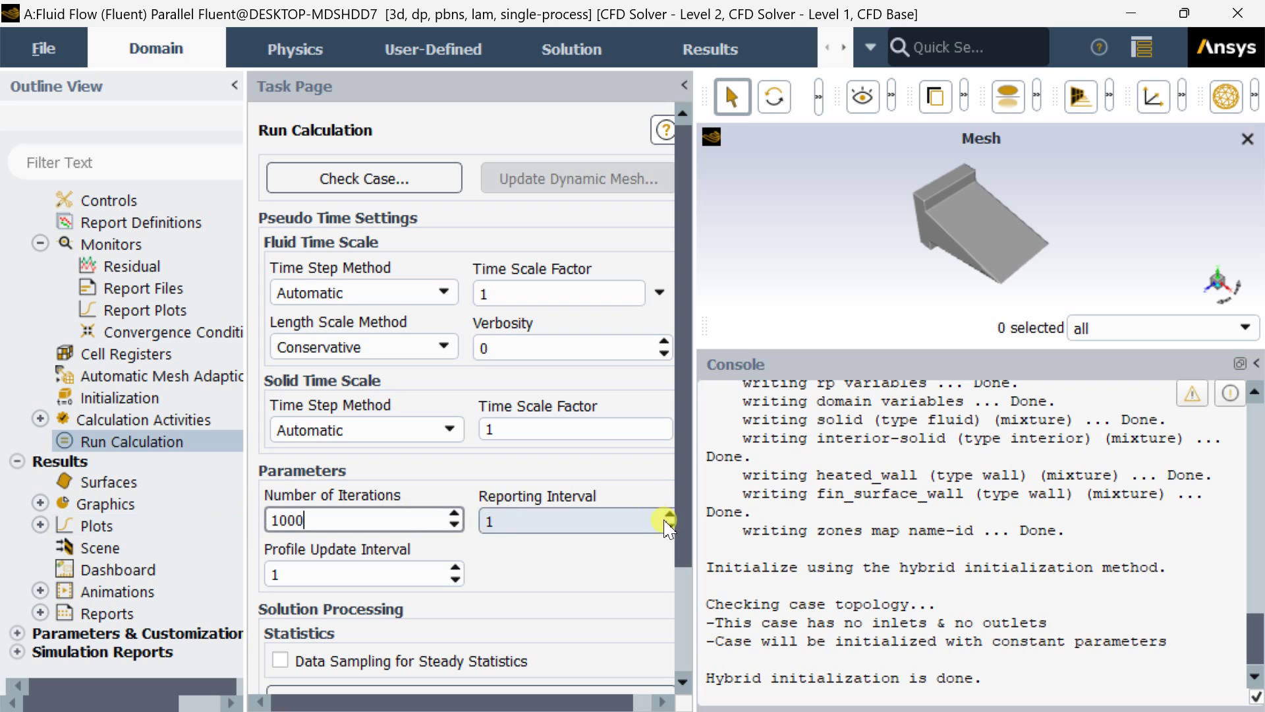
{"action": "left_click_drag", "start_coordinate": [681, 545], "coordinate": [673, 654]}
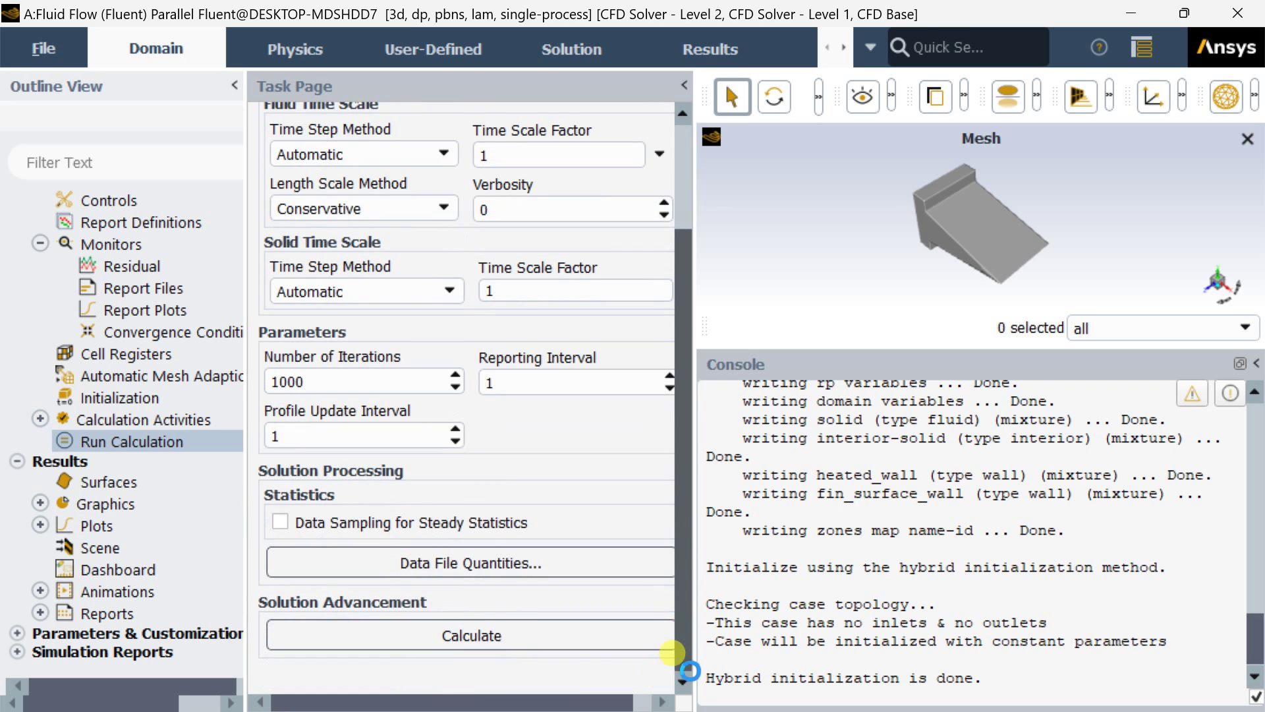
{"action": "left_click", "coordinate": [524, 629]}
{"action": "left_click_drag", "start_coordinate": [688, 546], "coordinate": [459, 557]}
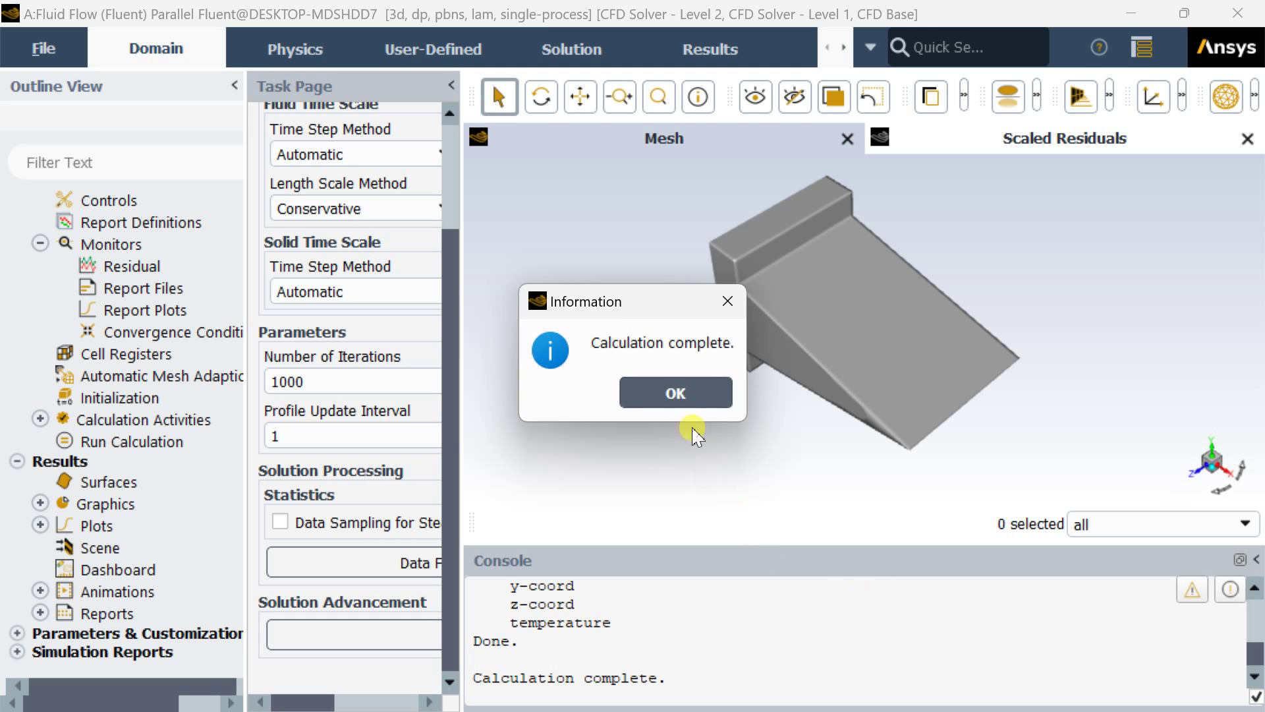
{"action": "left_click", "coordinate": [692, 394]}
{"action": "left_click", "coordinate": [1047, 140]}
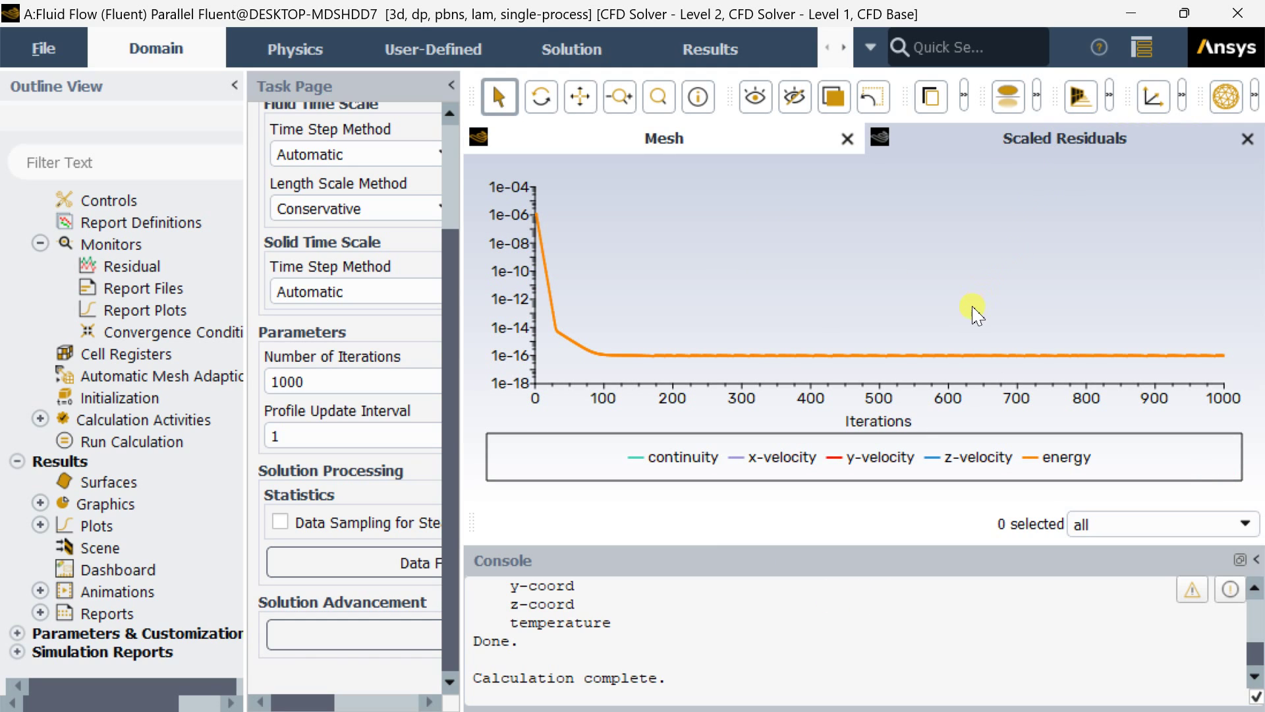
Quit Fluent and open the project's Results cell in CFD-Post
{"action": "left_click", "coordinate": [1237, 13]}
{"action": "left_click", "coordinate": [680, 408]}
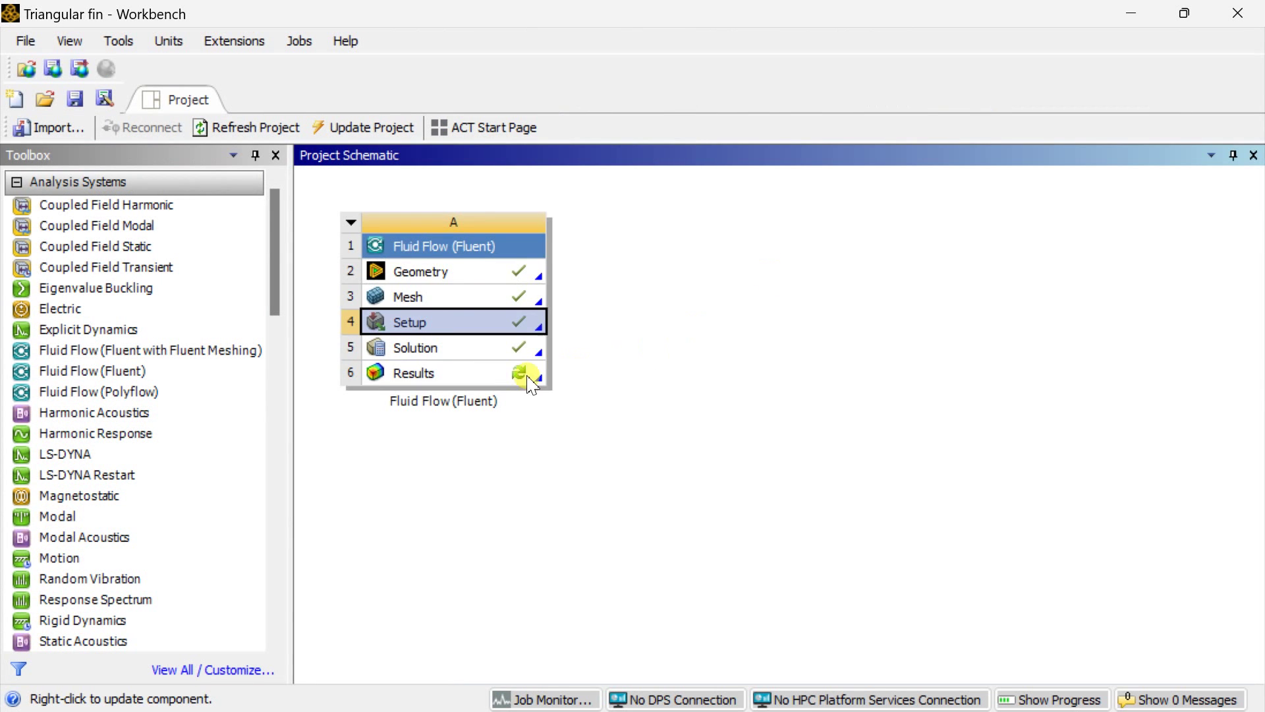
{"action": "left_click", "coordinate": [494, 376]}
{"action": "right_click", "coordinate": [495, 378]}
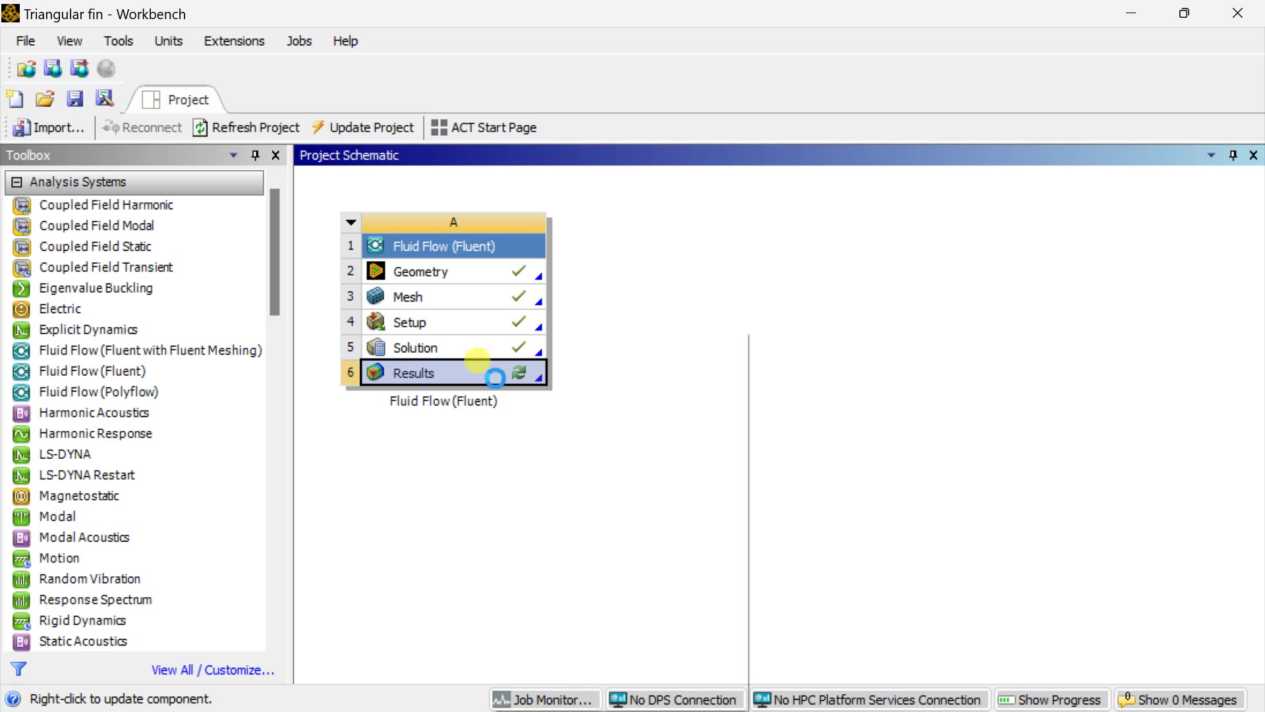
{"action": "left_click", "coordinate": [537, 345]}
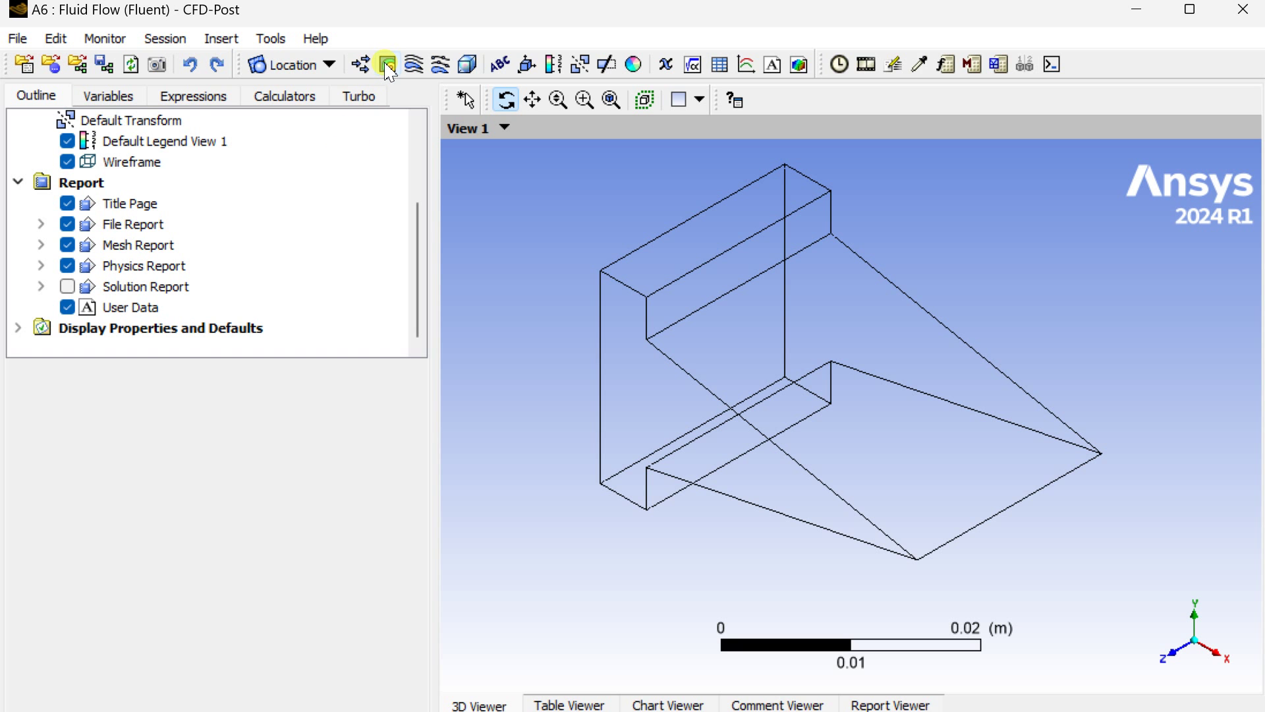
{"action": "left_click", "coordinate": [388, 66]}
Create Contour 1 located on fin_surface_wall
{"action": "left_click", "coordinate": [421, 158]}
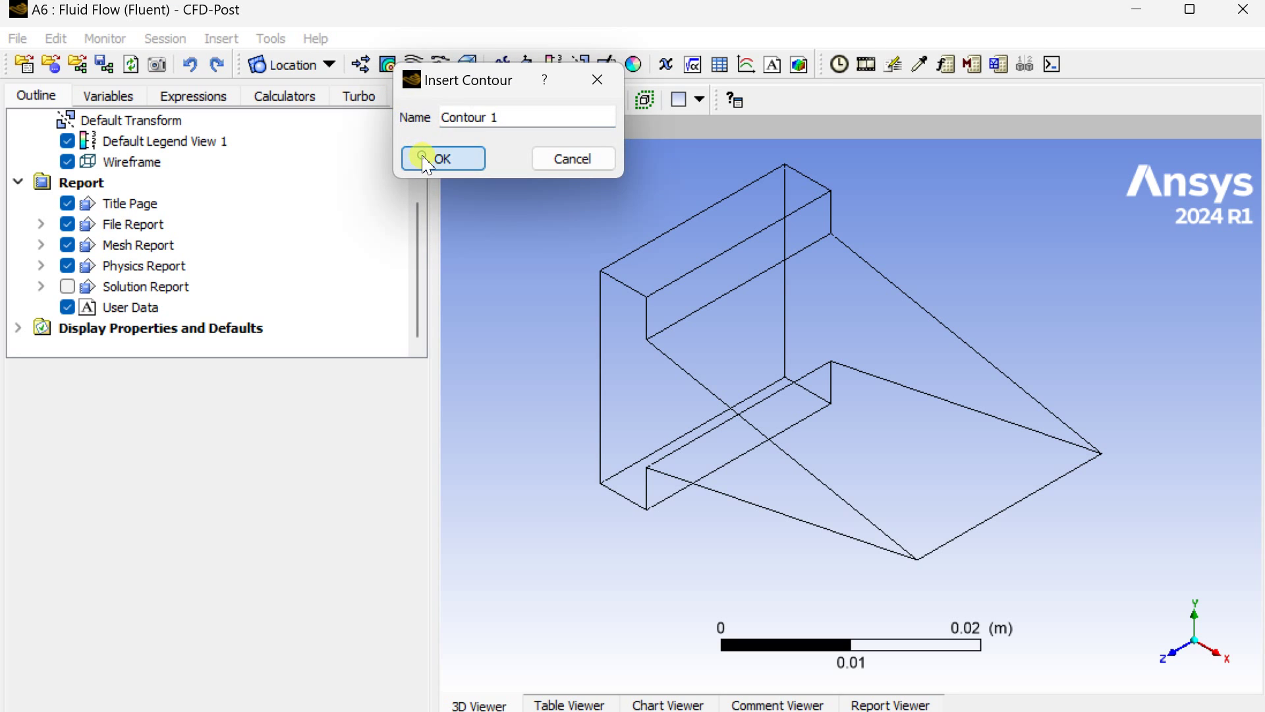
{"action": "left_click", "coordinate": [377, 467]}
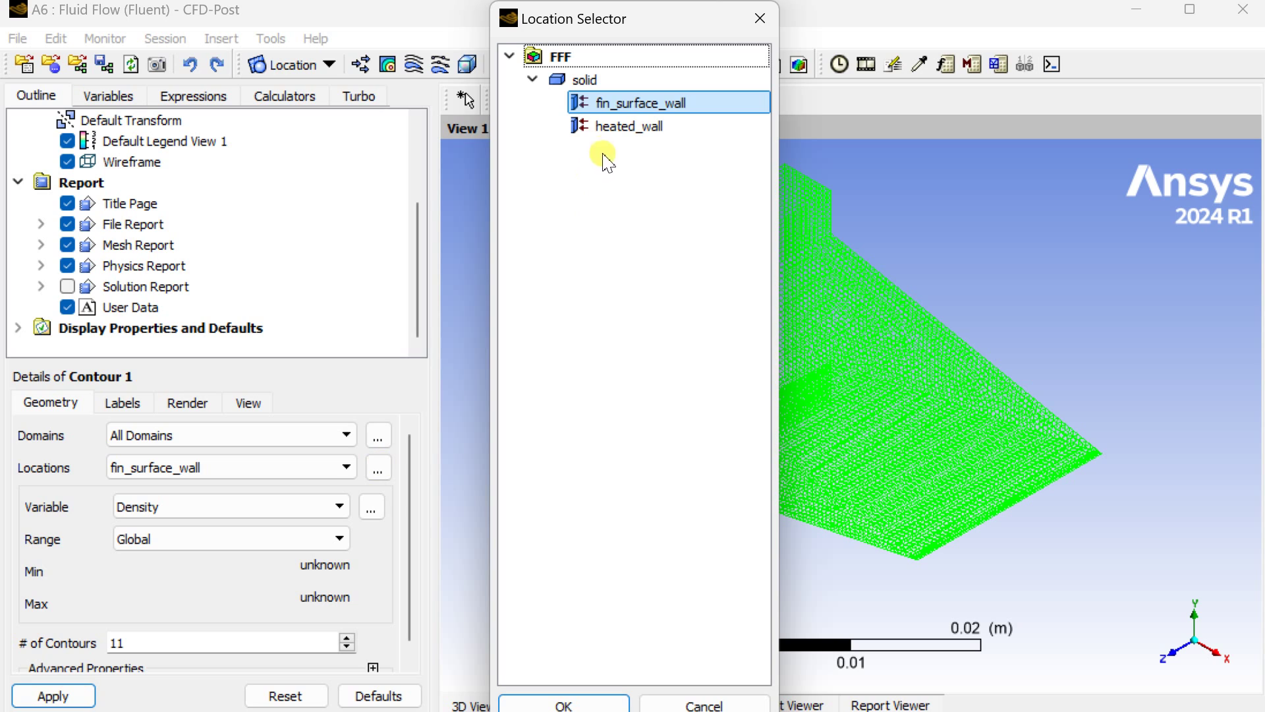
{"action": "left_click", "coordinate": [610, 129]}
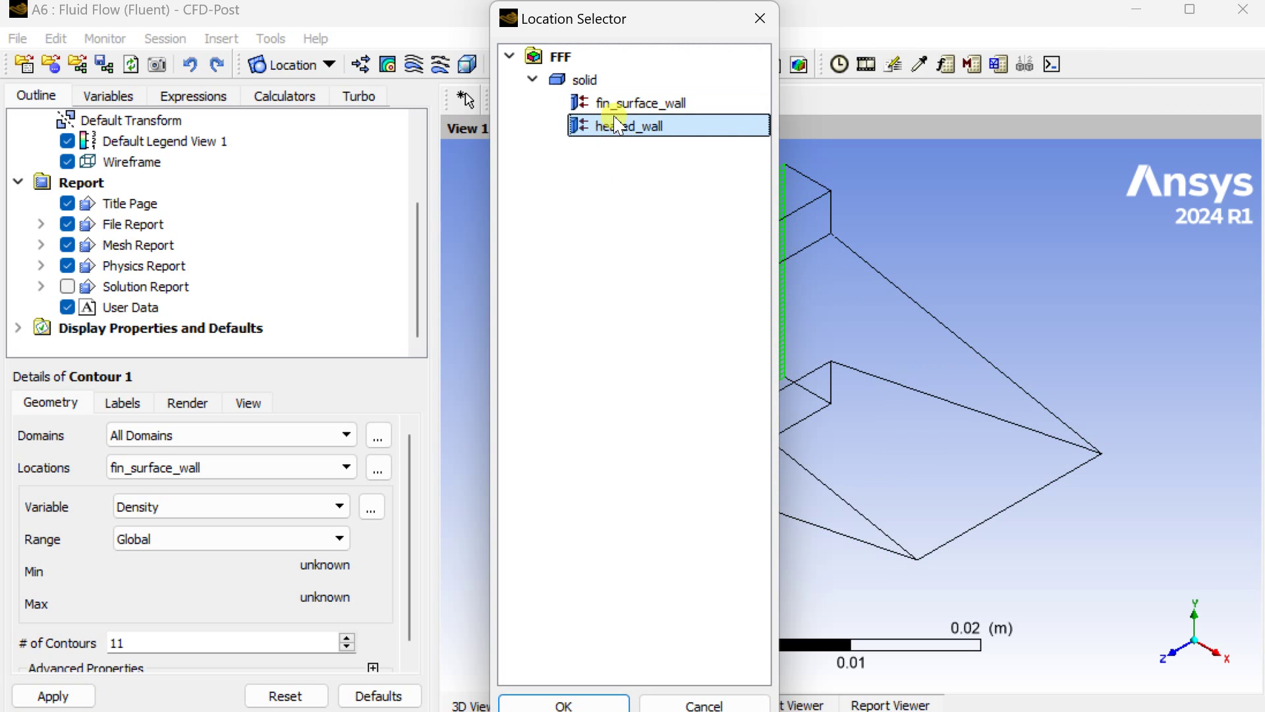
{"action": "left_click", "coordinate": [617, 105]}
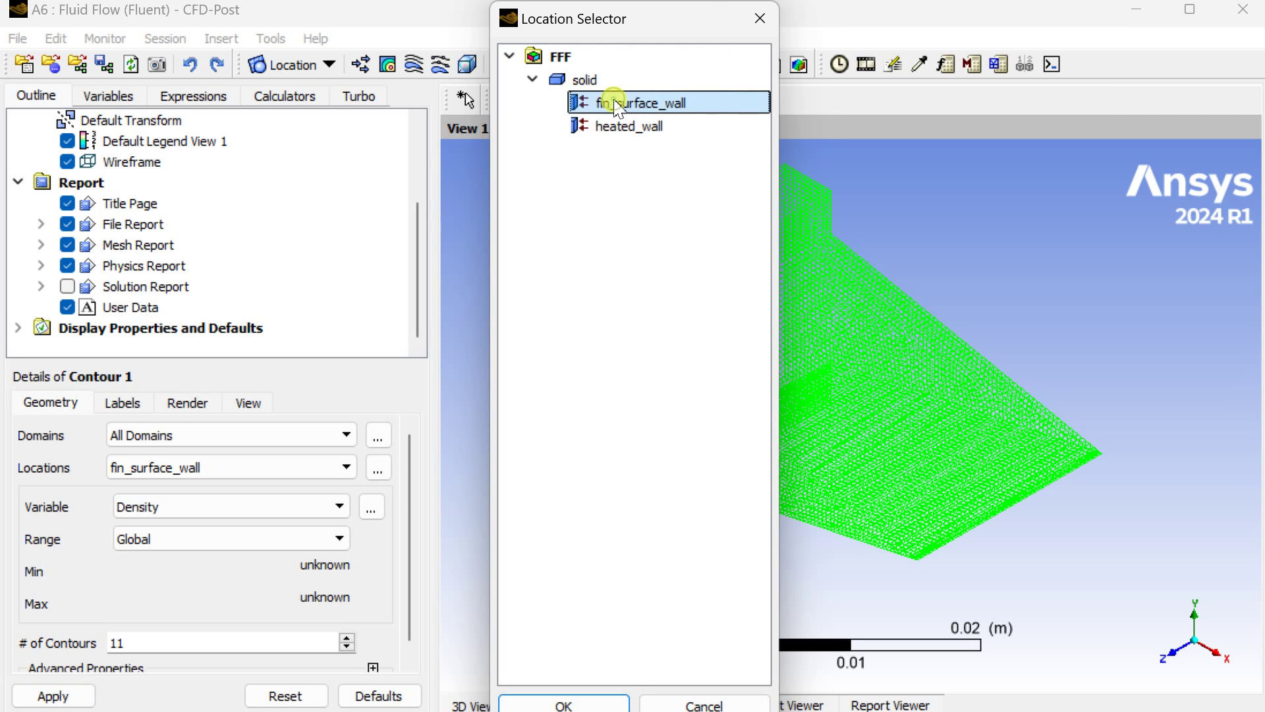
{"action": "left_click", "coordinate": [584, 704]}
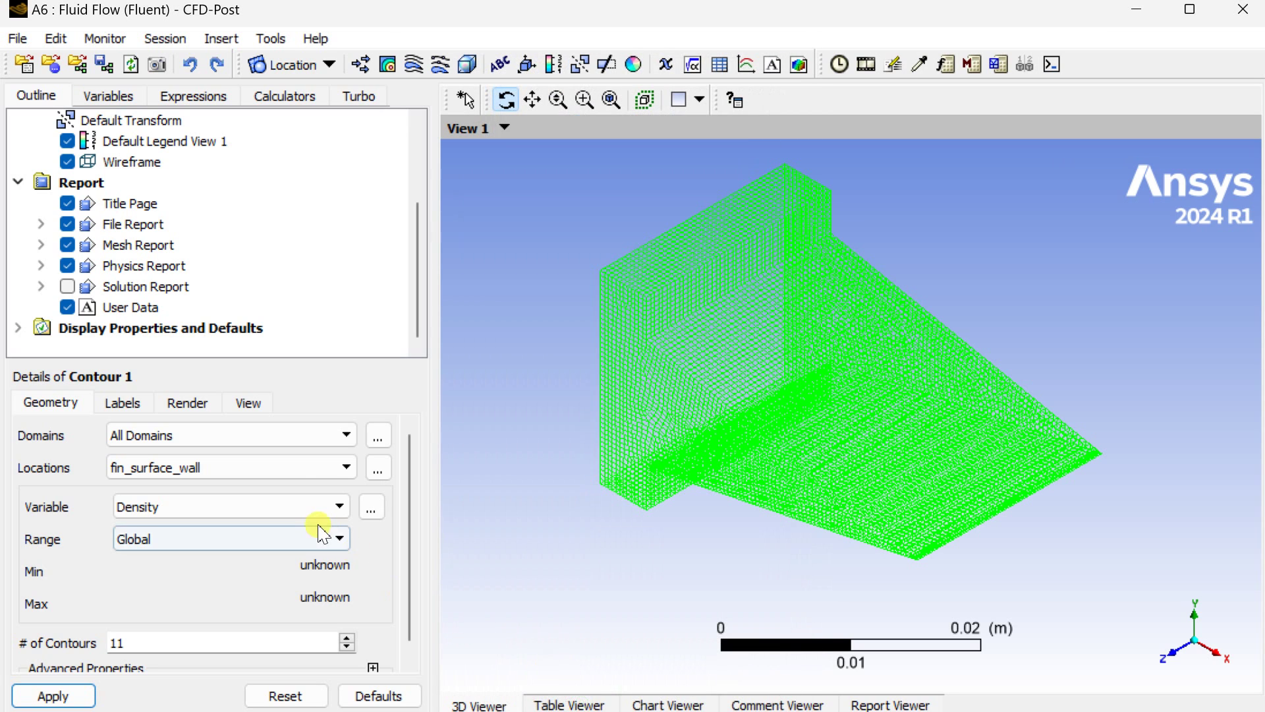
Colour Contour 1 by Temperature with global range and 100 contour levels, and apply
{"action": "left_click", "coordinate": [336, 507]}
{"action": "left_click", "coordinate": [234, 556]}
{"action": "left_click", "coordinate": [198, 540]}
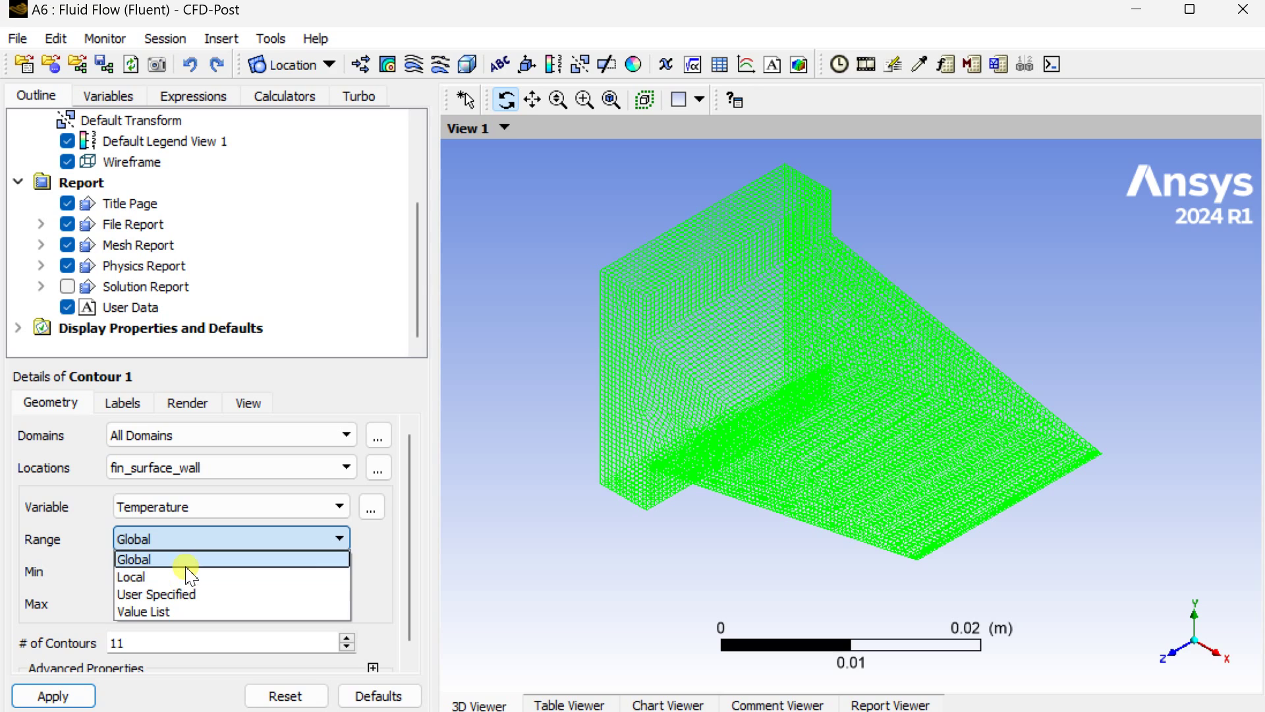
{"action": "left_click", "coordinate": [139, 558]}
{"action": "left_click_drag", "start_coordinate": [156, 645], "coordinate": [74, 649]}
{"action": "type", "text": "100"}
{"action": "left_click", "coordinate": [74, 692]}
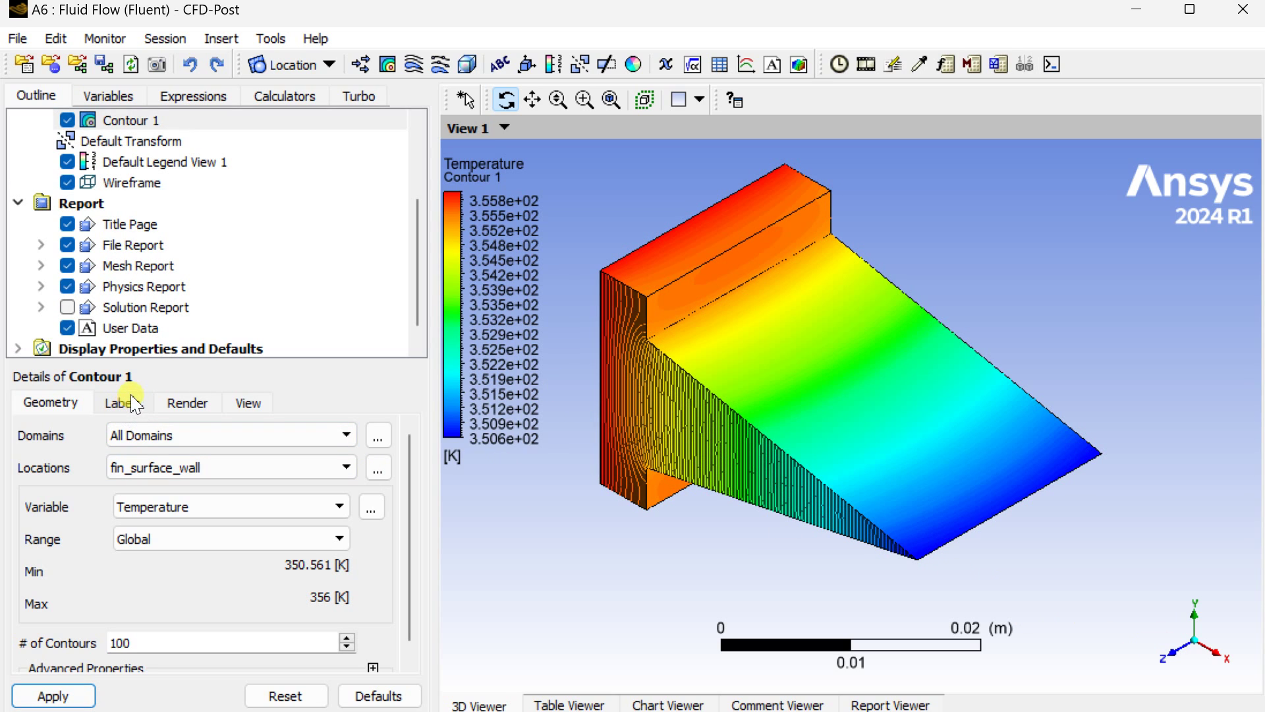
Toggle Contour 1's Show Contour Bands off and back on, leaving filled temperature bands displayed
{"action": "scroll", "coordinate": [148, 242], "scroll_direction": "up", "scroll_amount": 1}
{"action": "left_click", "coordinate": [148, 185]}
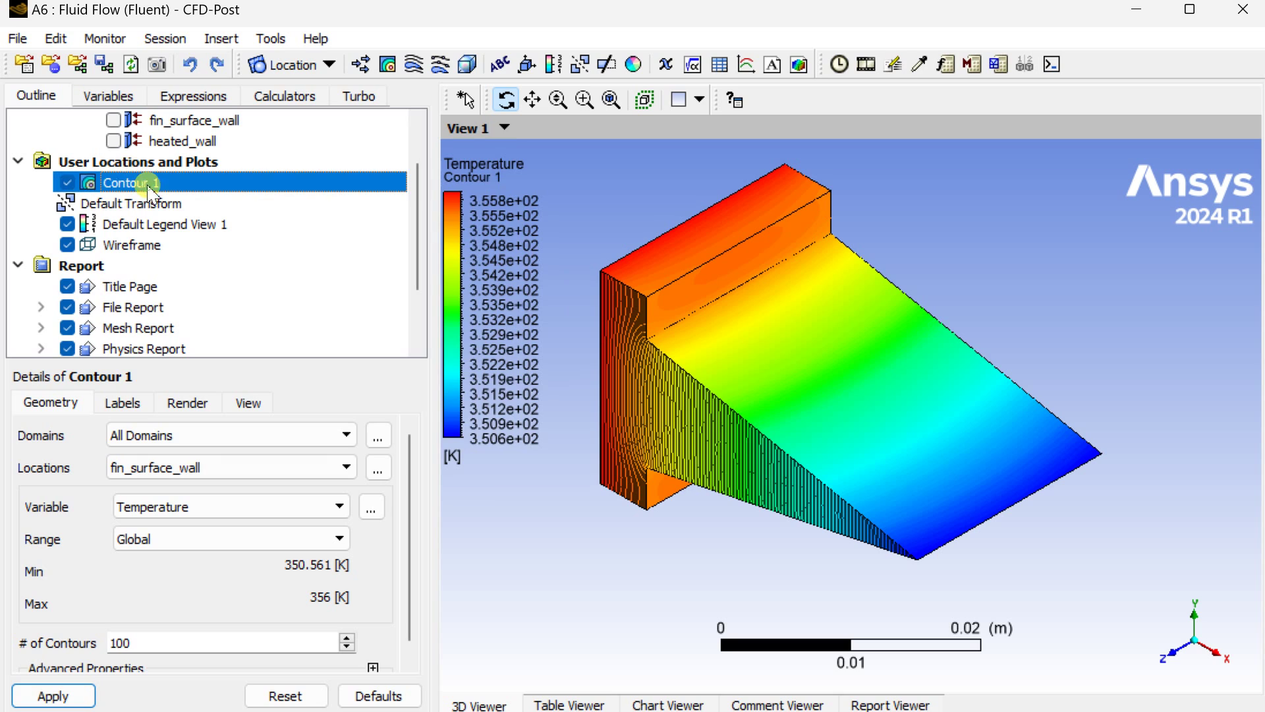
{"action": "left_click", "coordinate": [124, 403]}
{"action": "left_click", "coordinate": [176, 403]}
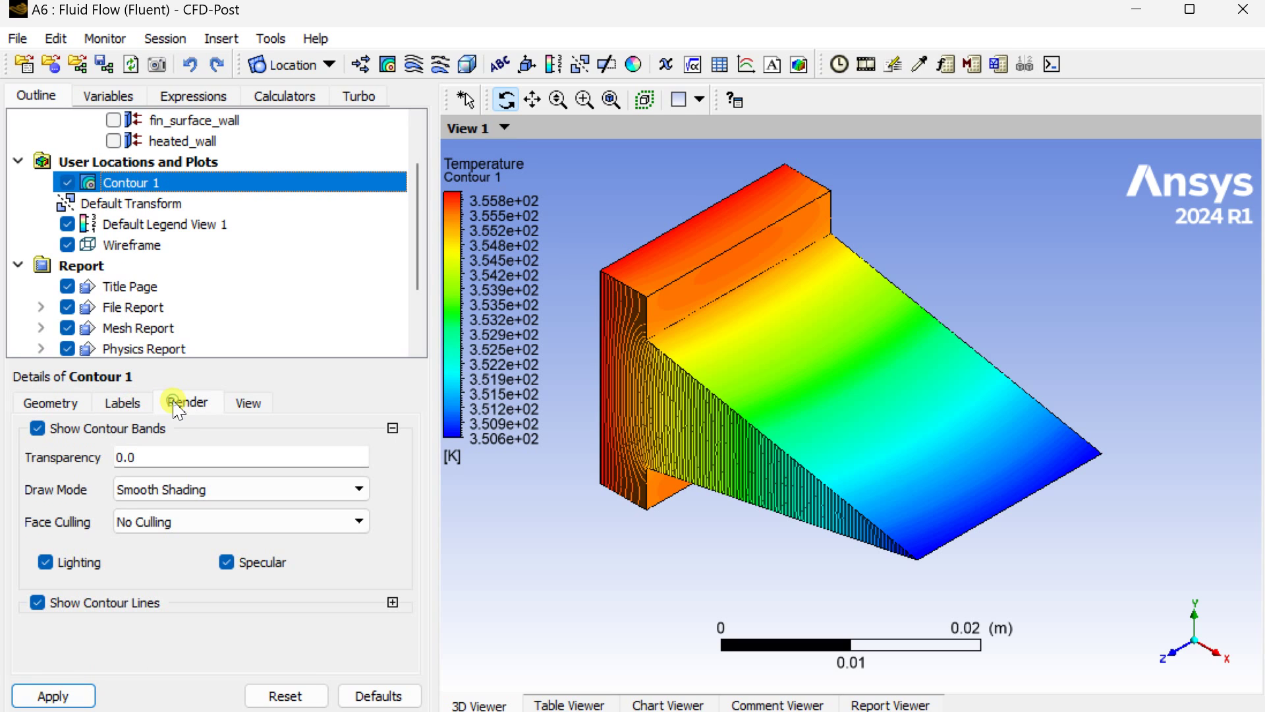
{"action": "left_click", "coordinate": [37, 428]}
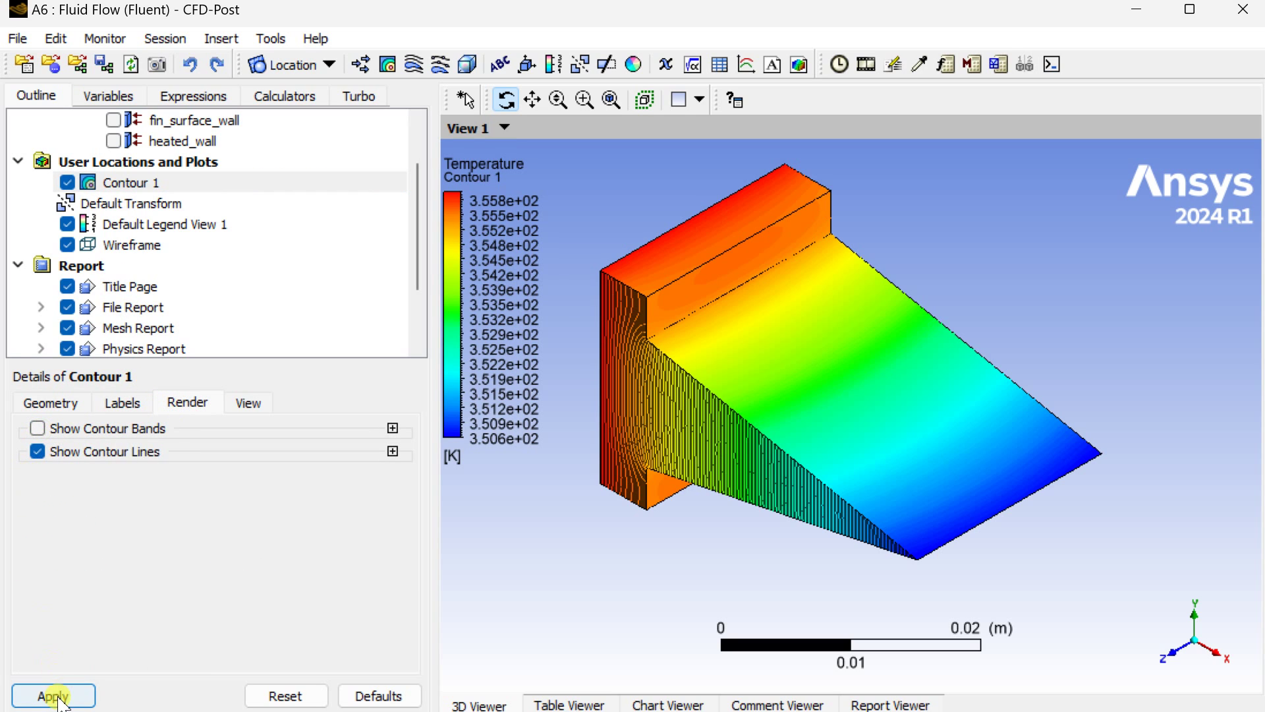
{"action": "left_click", "coordinate": [53, 696]}
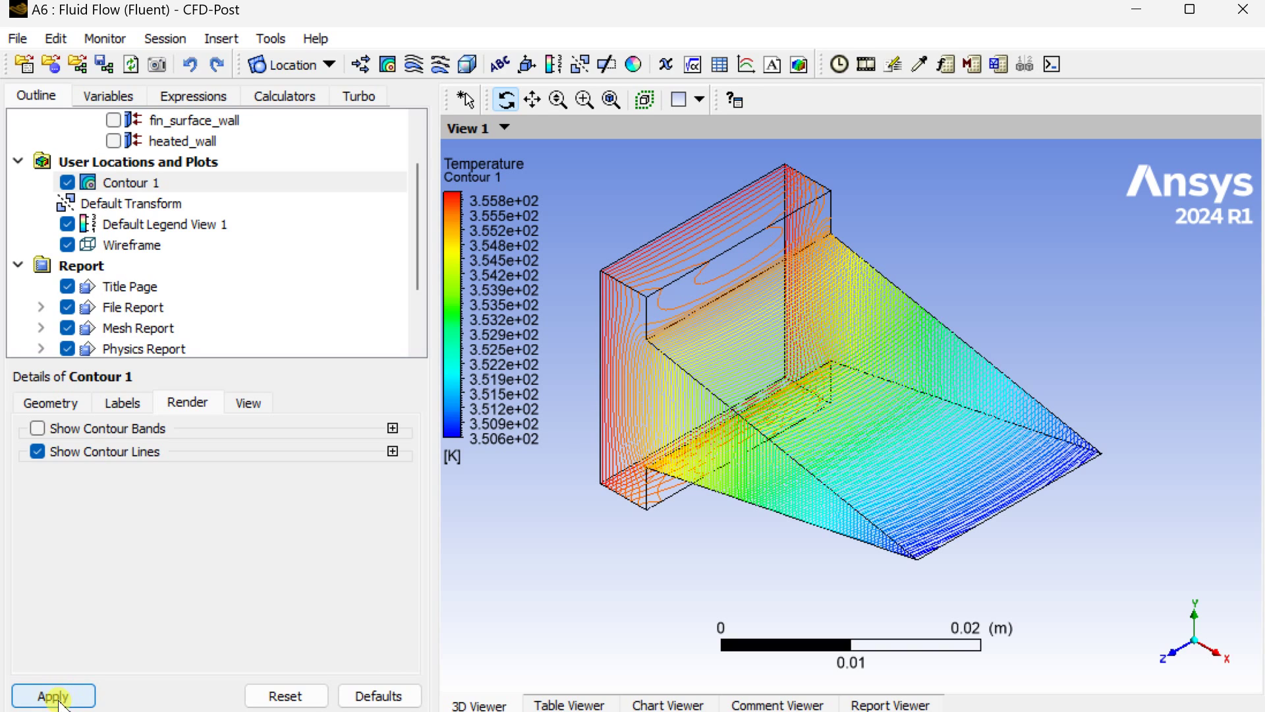
{"action": "left_click", "coordinate": [38, 428]}
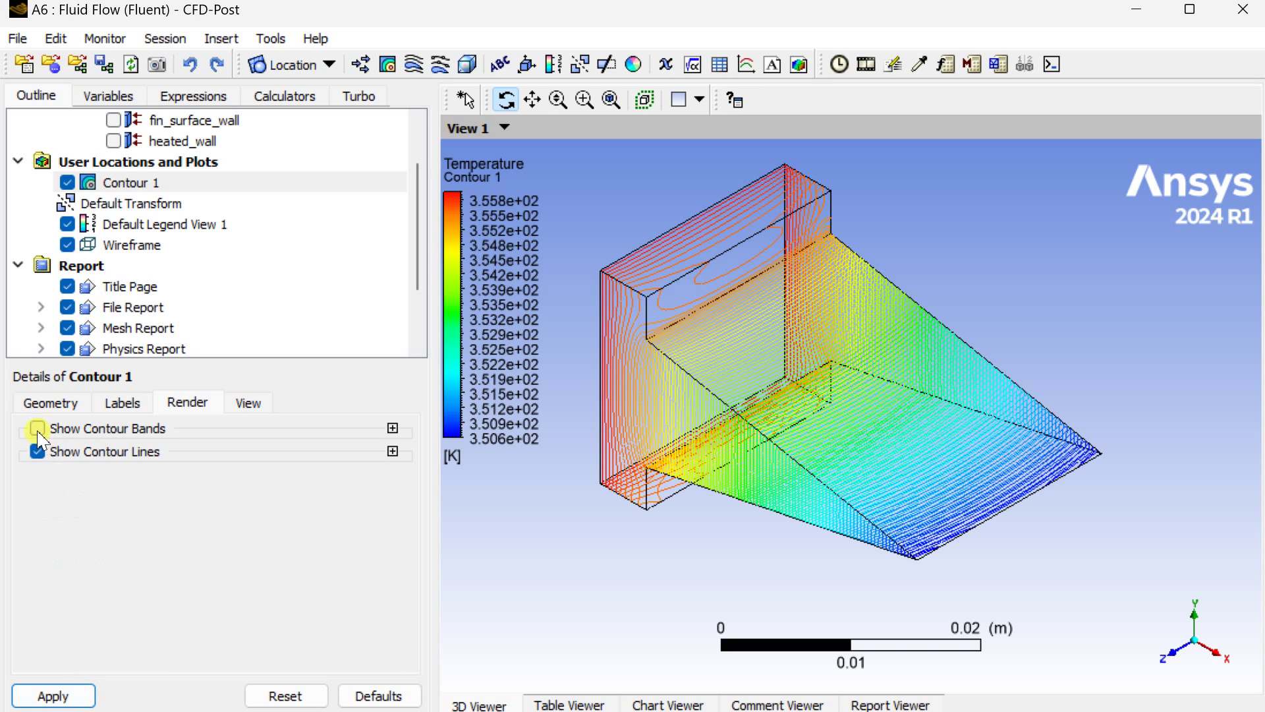
{"action": "left_click", "coordinate": [54, 695]}
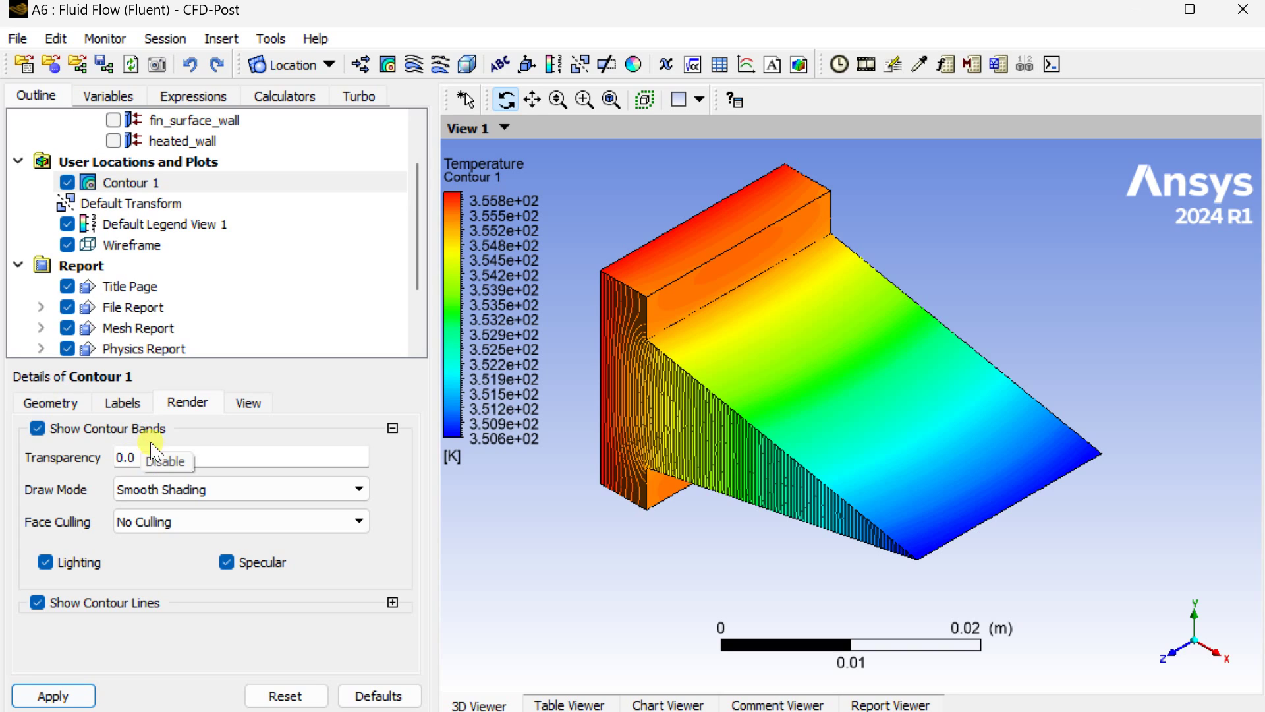
Set Default Legend View 1's label format to Fixed with 5-decimal precision
{"action": "left_click", "coordinate": [164, 225]}
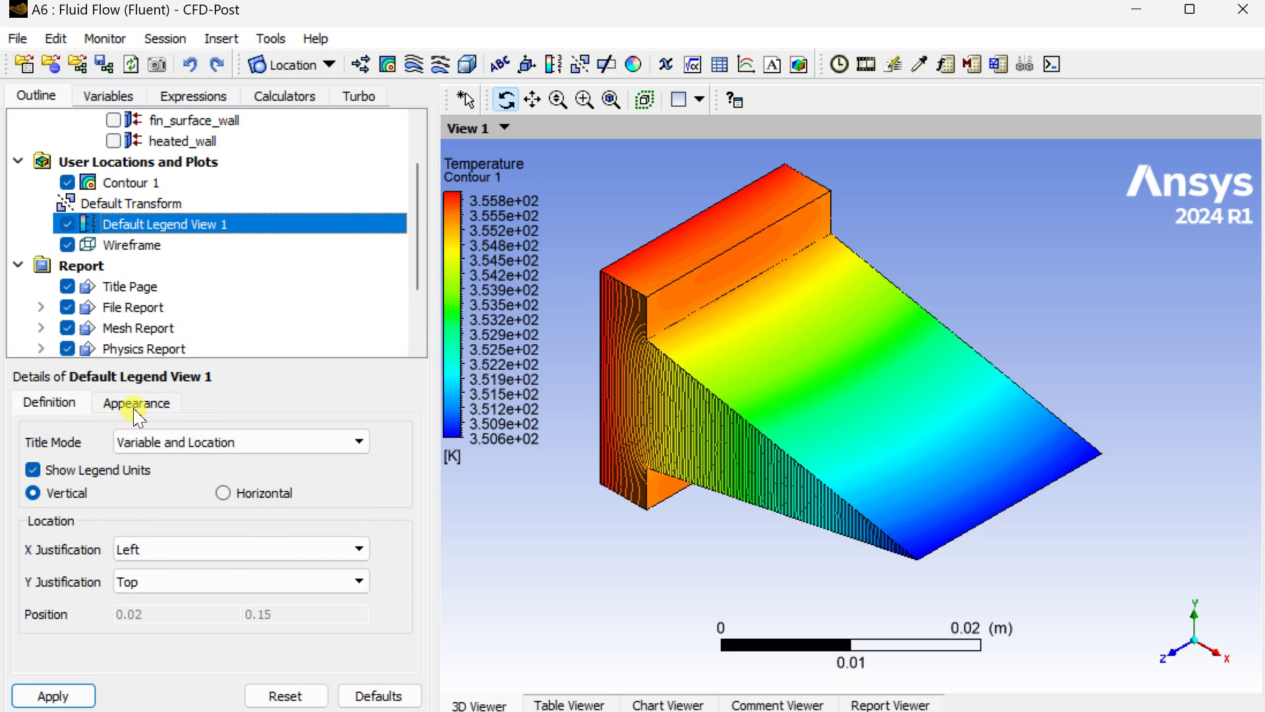
{"action": "left_click", "coordinate": [138, 404]}
{"action": "left_click", "coordinate": [267, 550]}
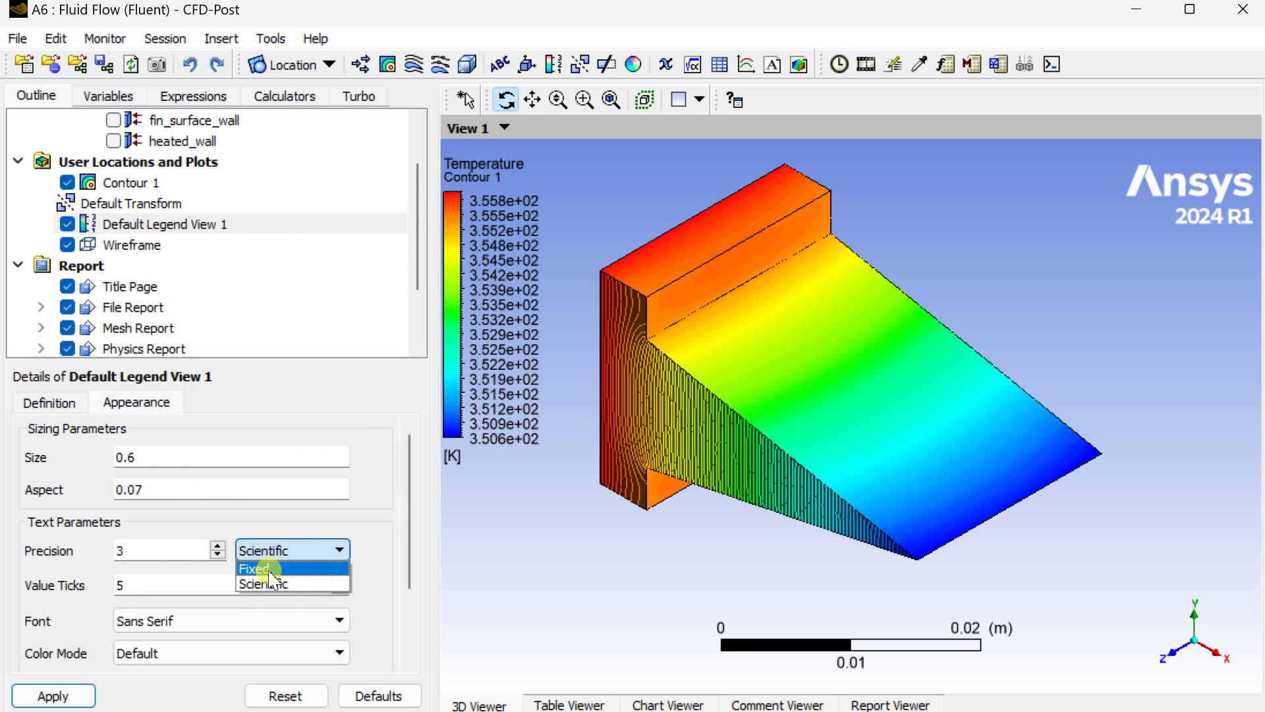
{"action": "left_click", "coordinate": [270, 570]}
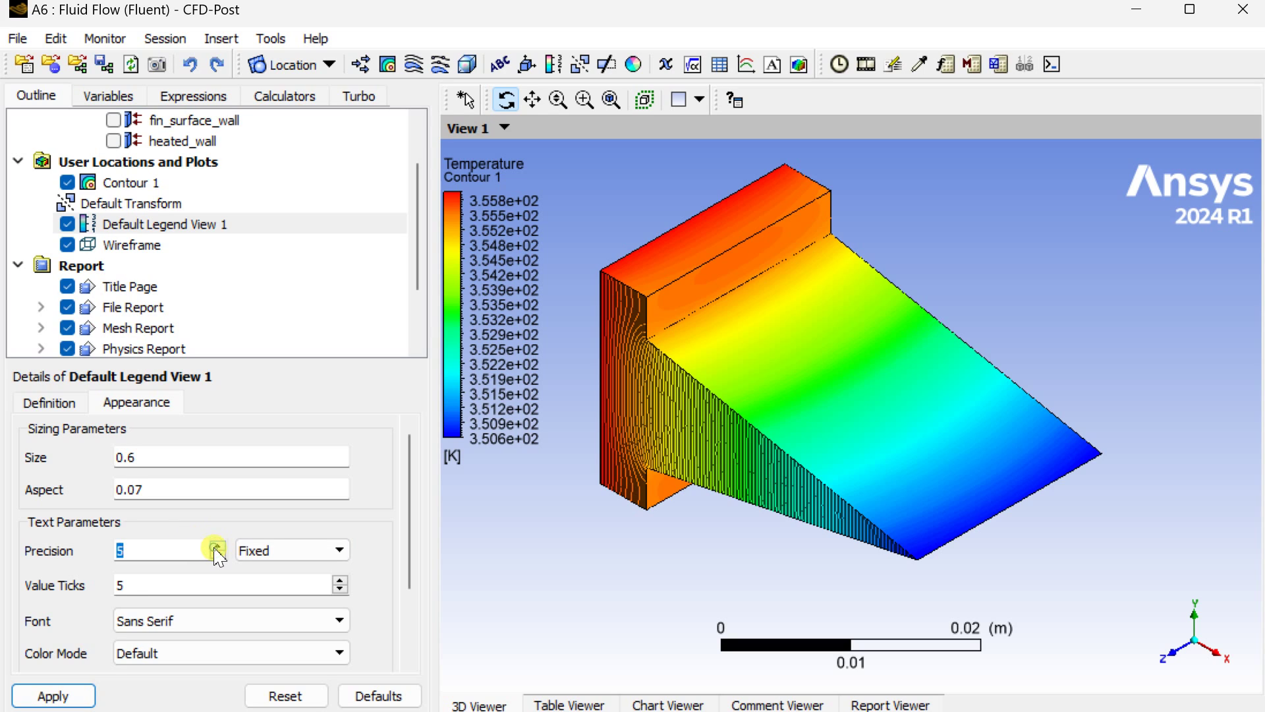
{"action": "left_click", "coordinate": [79, 696]}
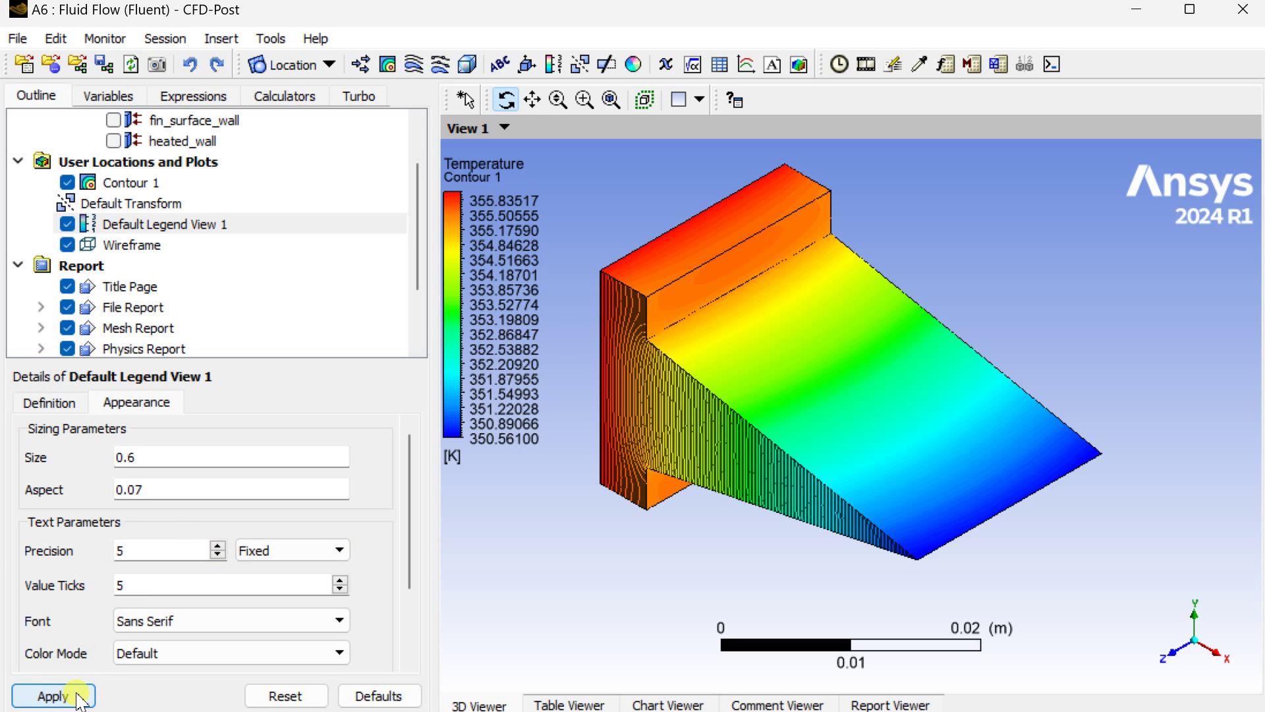
{"action": "left_click", "coordinate": [113, 183]}
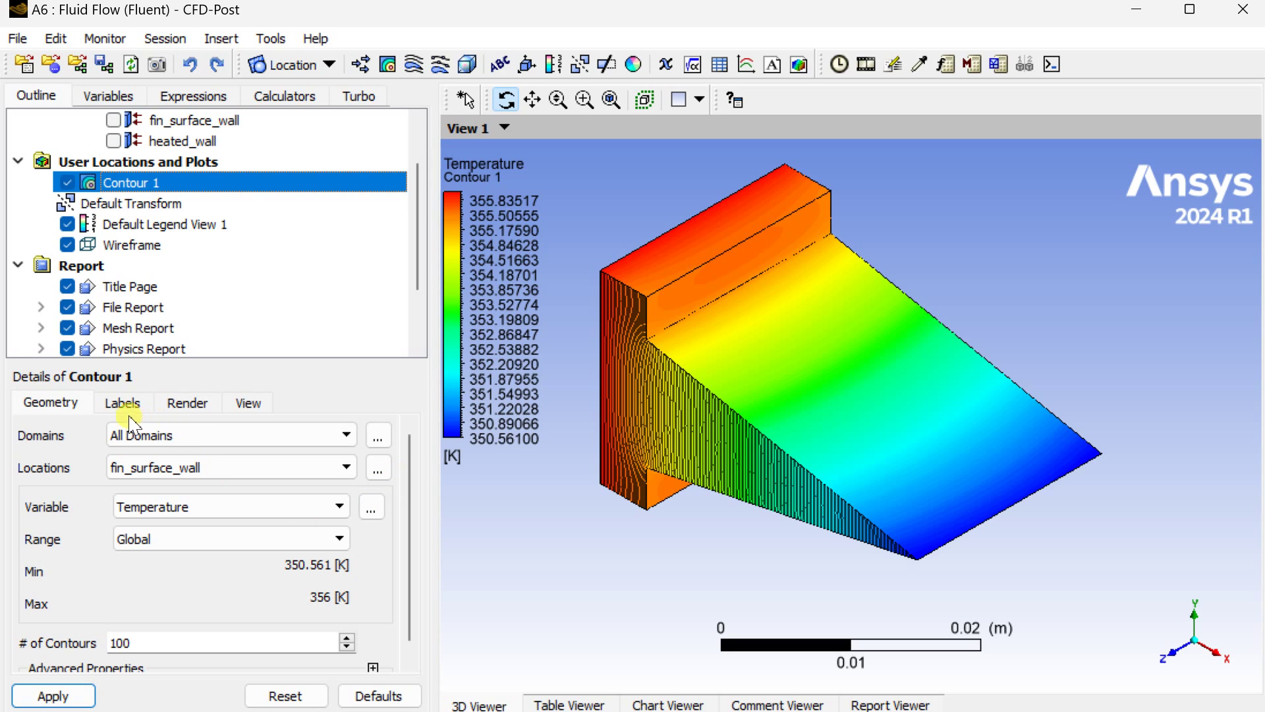
Turn off Contour 1's contour lines so only smooth temperature bands remain
{"action": "left_click", "coordinate": [188, 403]}
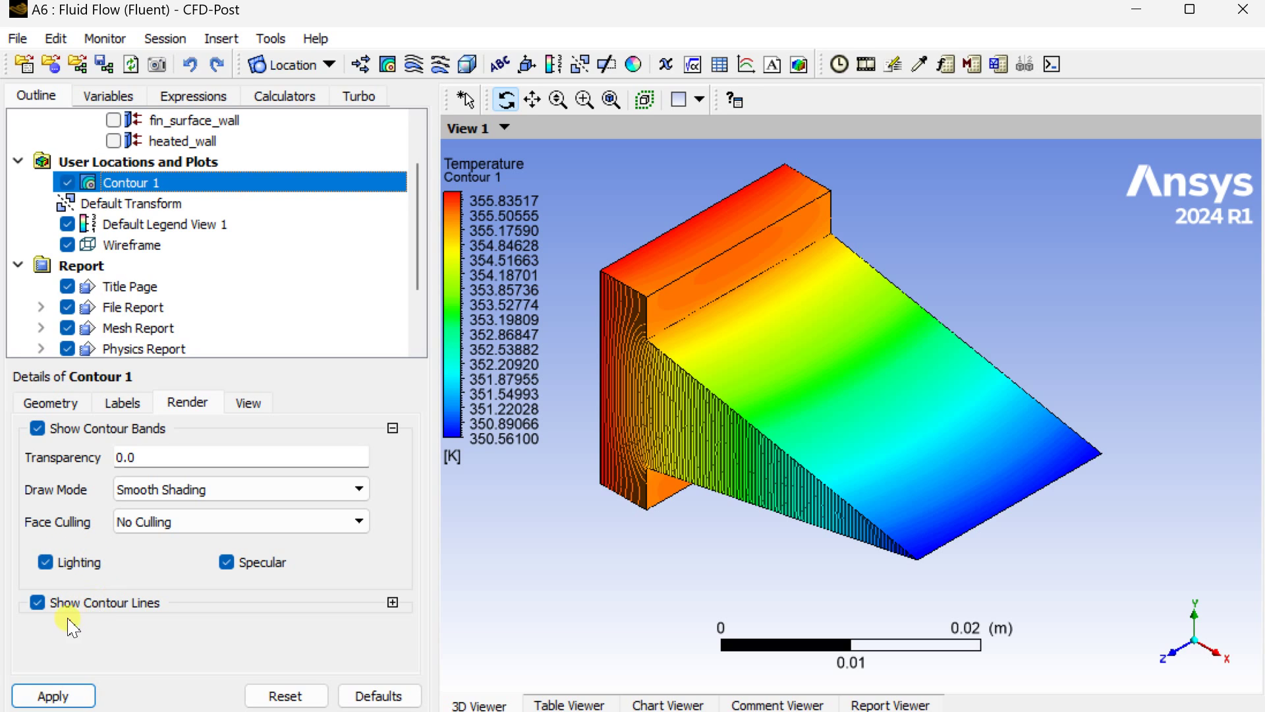
{"action": "left_click", "coordinate": [37, 603]}
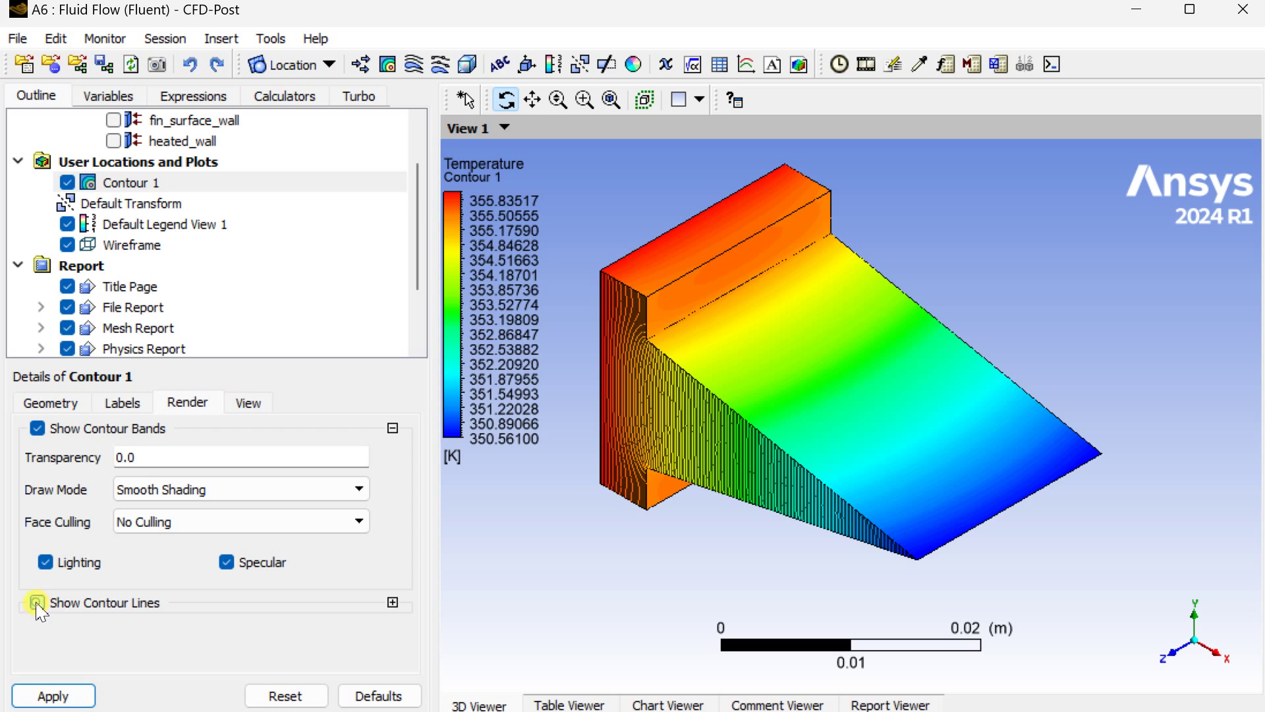
{"action": "left_click", "coordinate": [51, 696]}
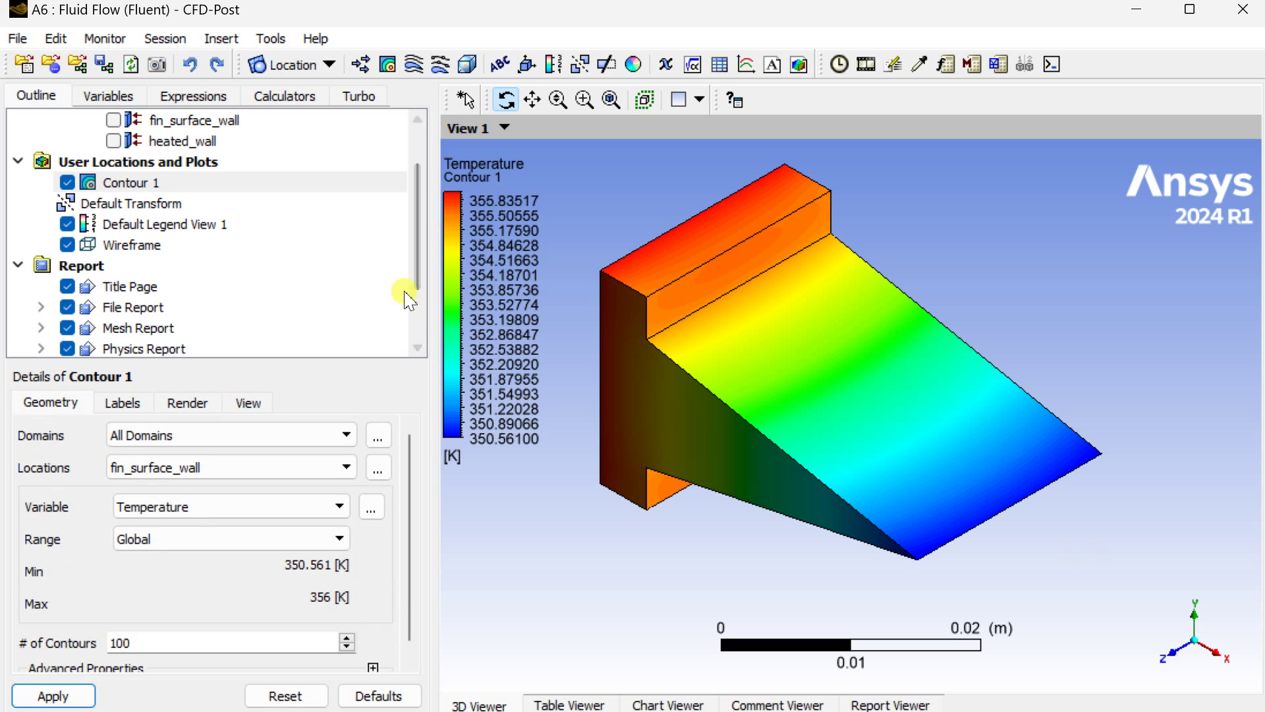
{"action": "left_click", "coordinate": [326, 64]}
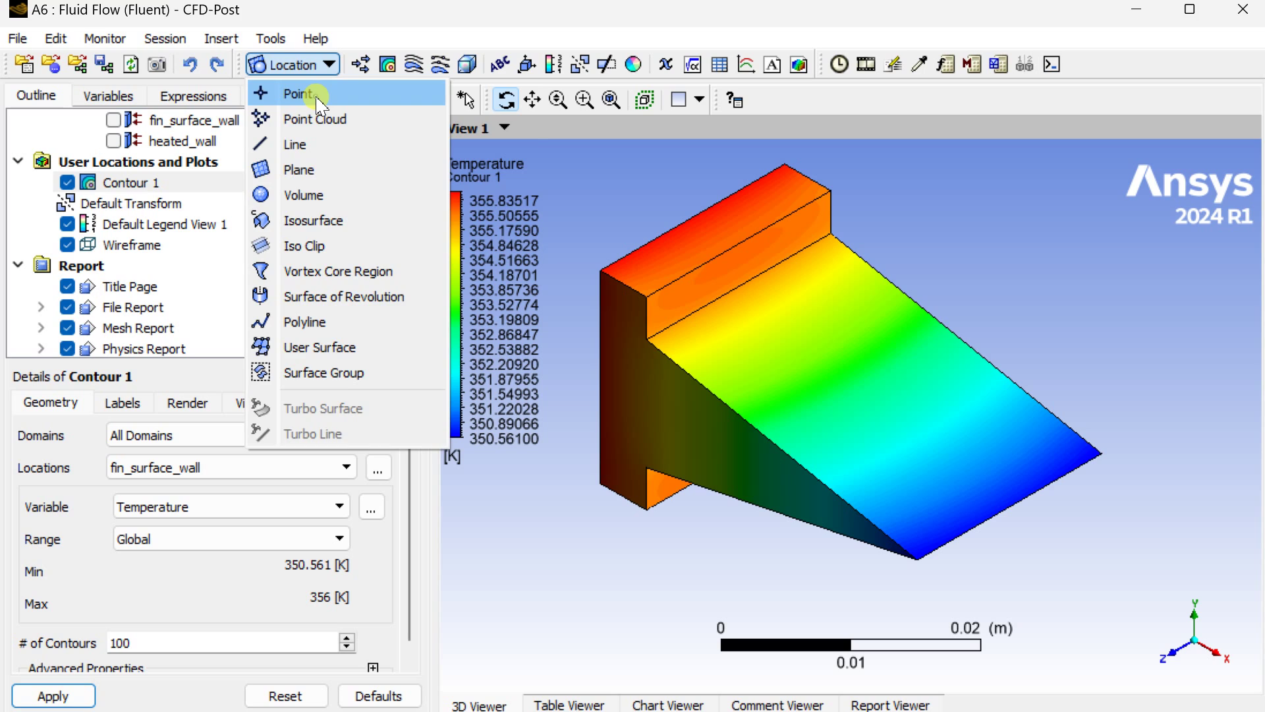
Insert Point 1 on the solid domain at 0, 0, 0, then minimize CFD-Post
{"action": "left_click", "coordinate": [317, 98]}
{"action": "left_click", "coordinate": [371, 190]}
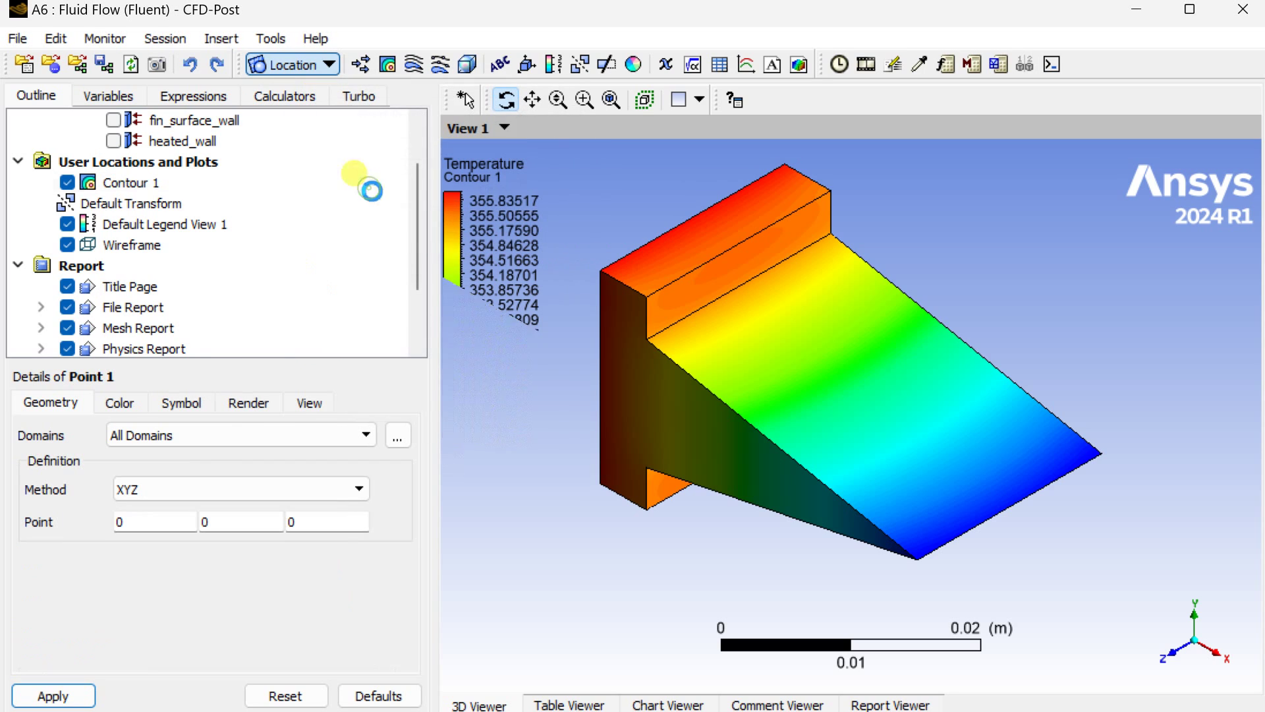
{"action": "left_click", "coordinate": [218, 435]}
{"action": "left_click", "coordinate": [206, 461]}
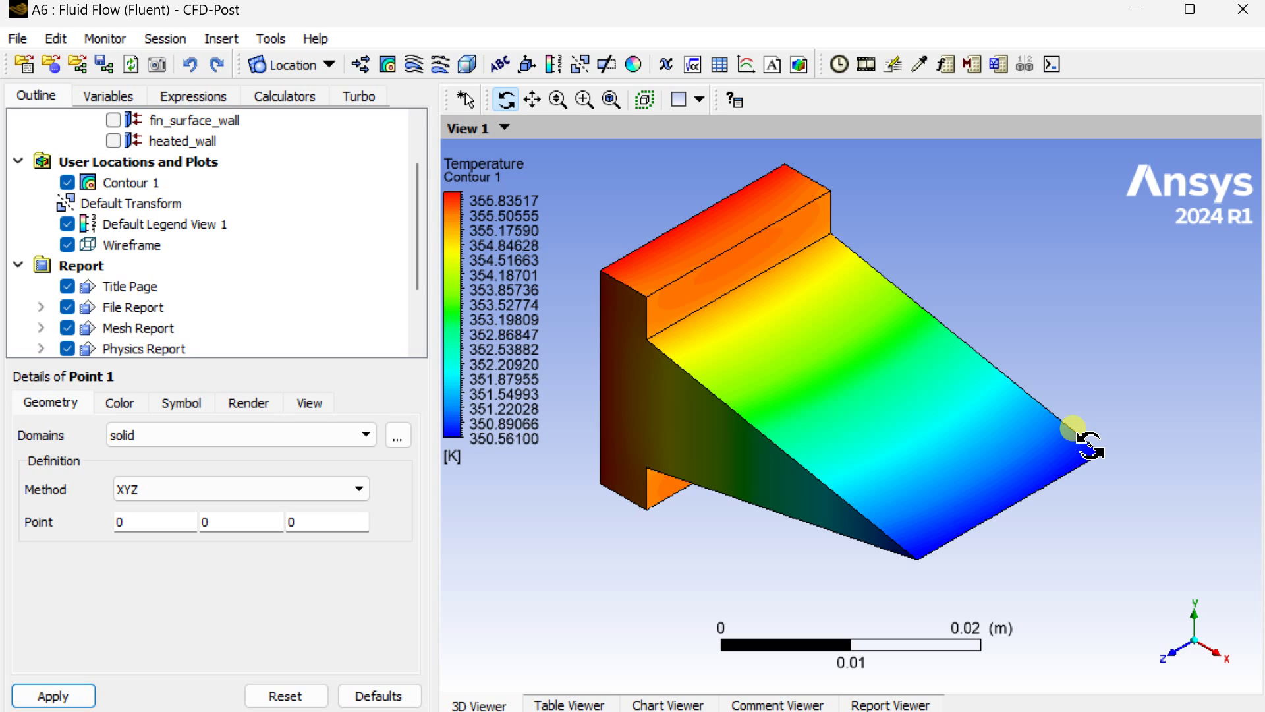
{"action": "left_click", "coordinate": [1136, 13]}
In DesignModeler, read the fin-tip vertex coordinates (34.394, 10, 20 mm) with Entity Information, then close it
{"action": "double_click", "coordinate": [481, 270]}
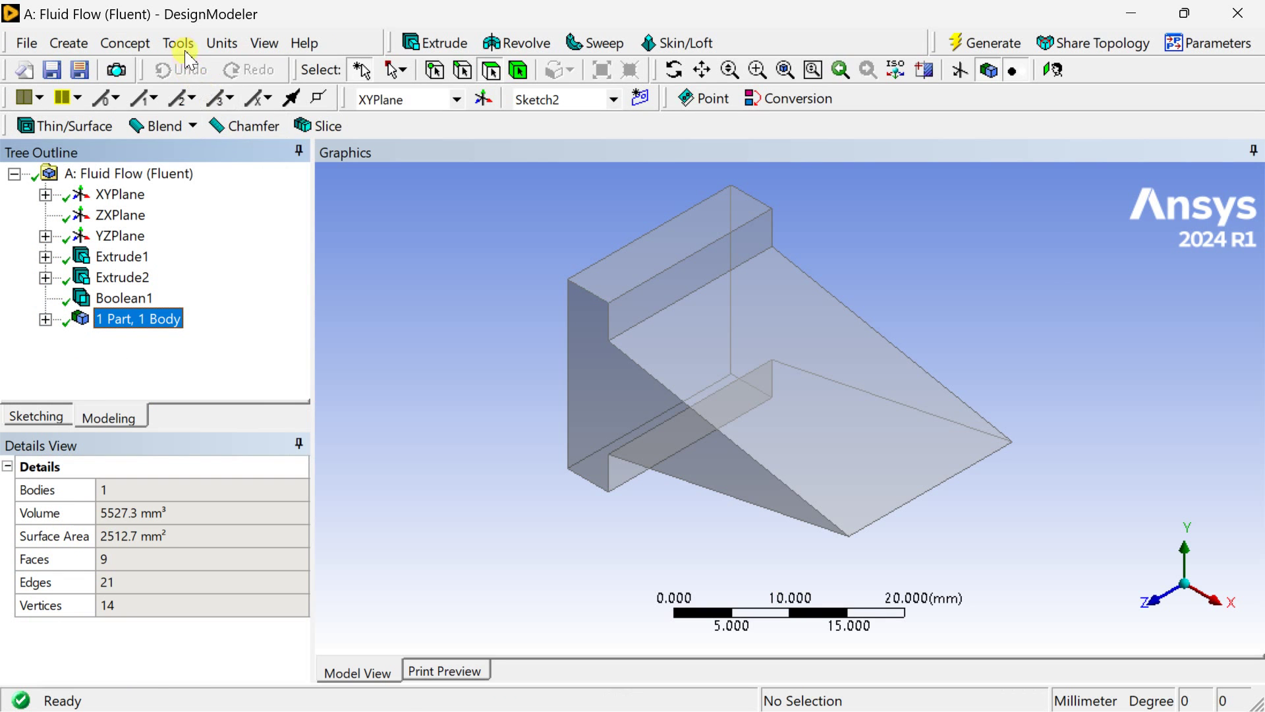
{"action": "left_click", "coordinate": [177, 44]}
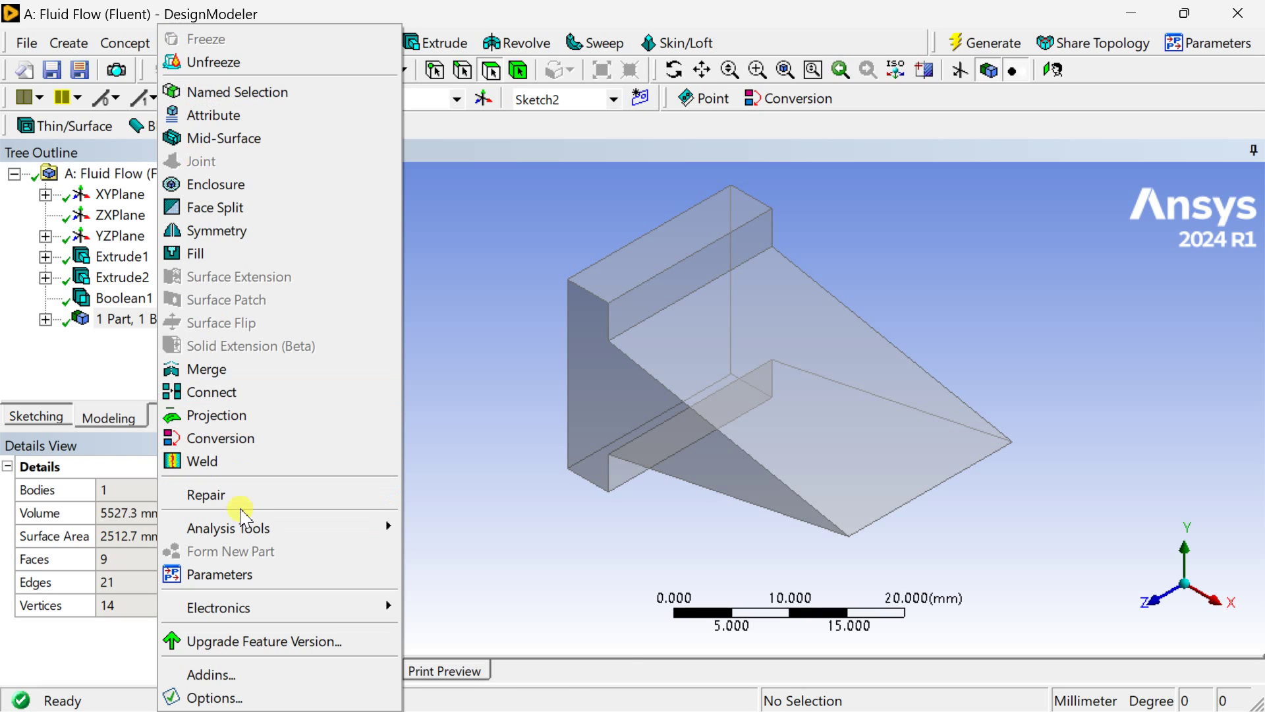
{"action": "mouse_move", "coordinate": [244, 527]}
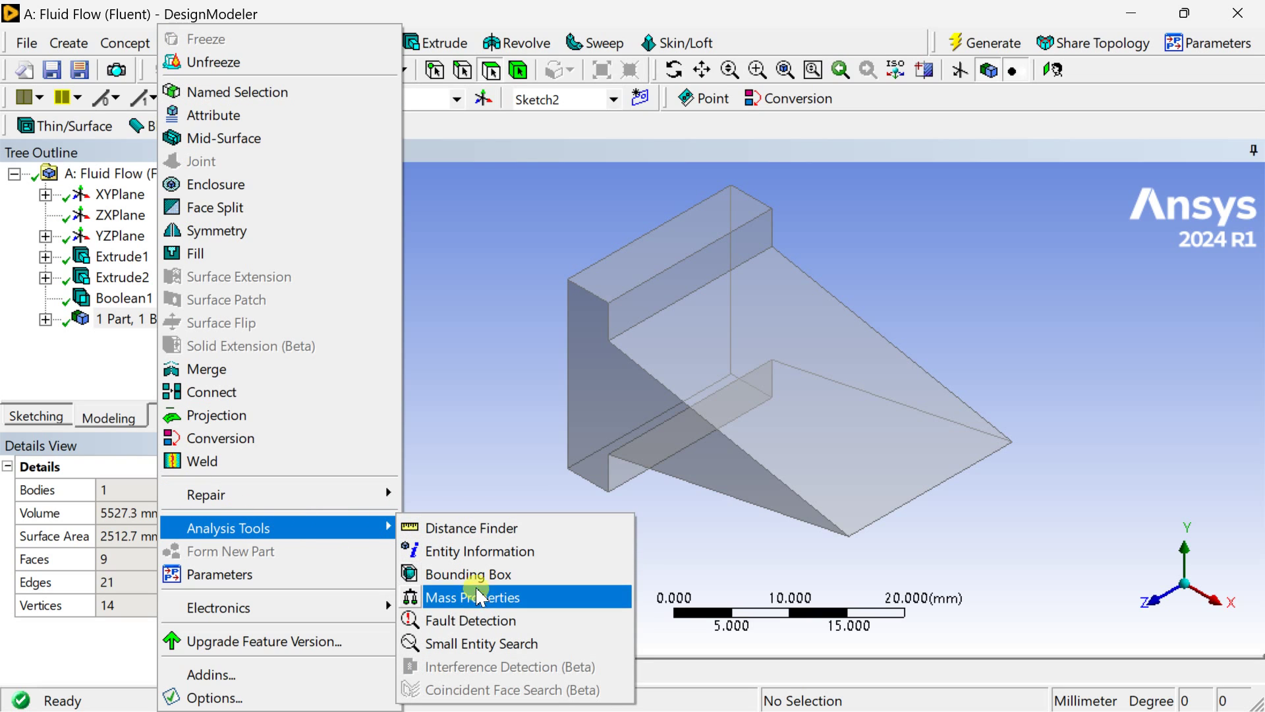
{"action": "left_click", "coordinate": [517, 552]}
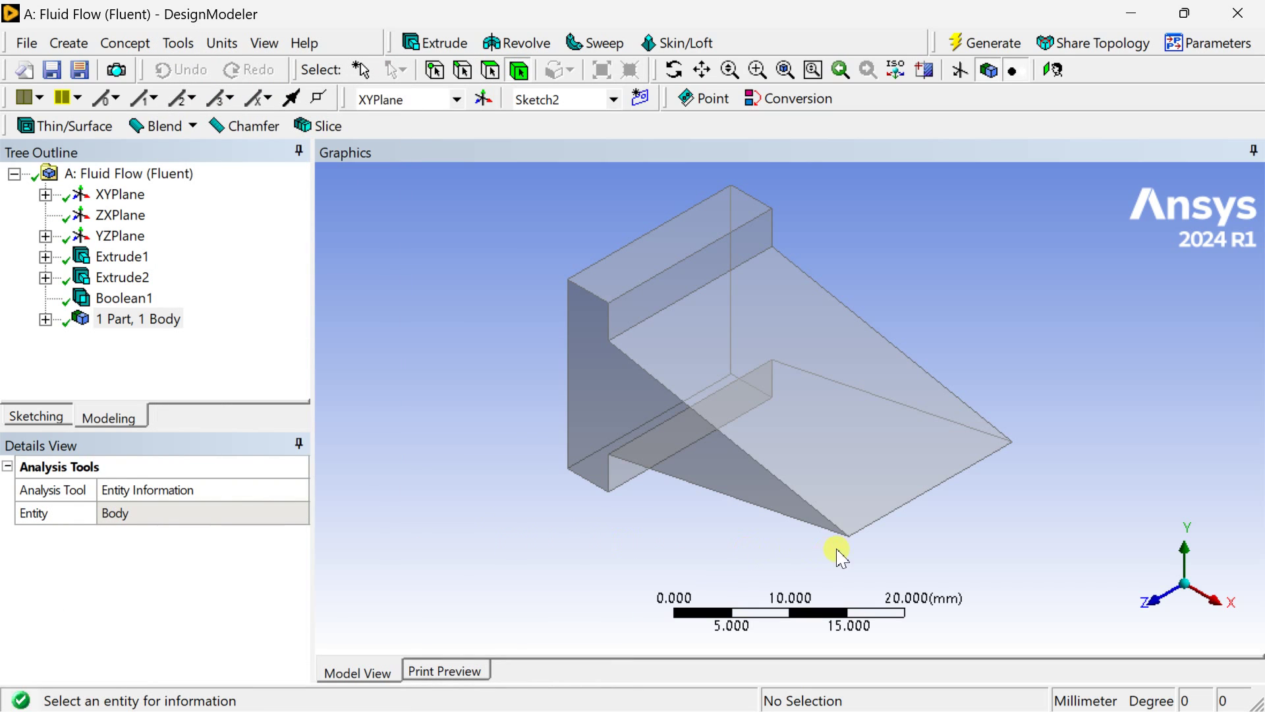
{"action": "key", "text": "ctrl+p"}
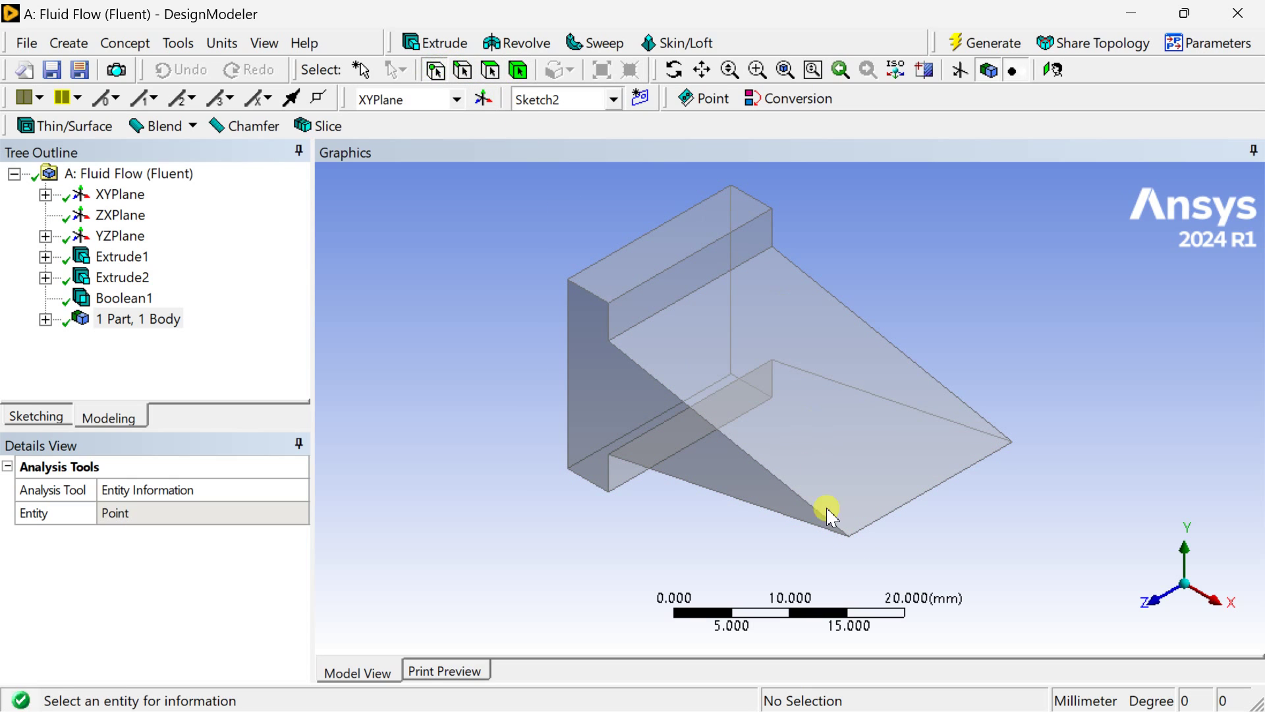
{"action": "left_click", "coordinate": [847, 537]}
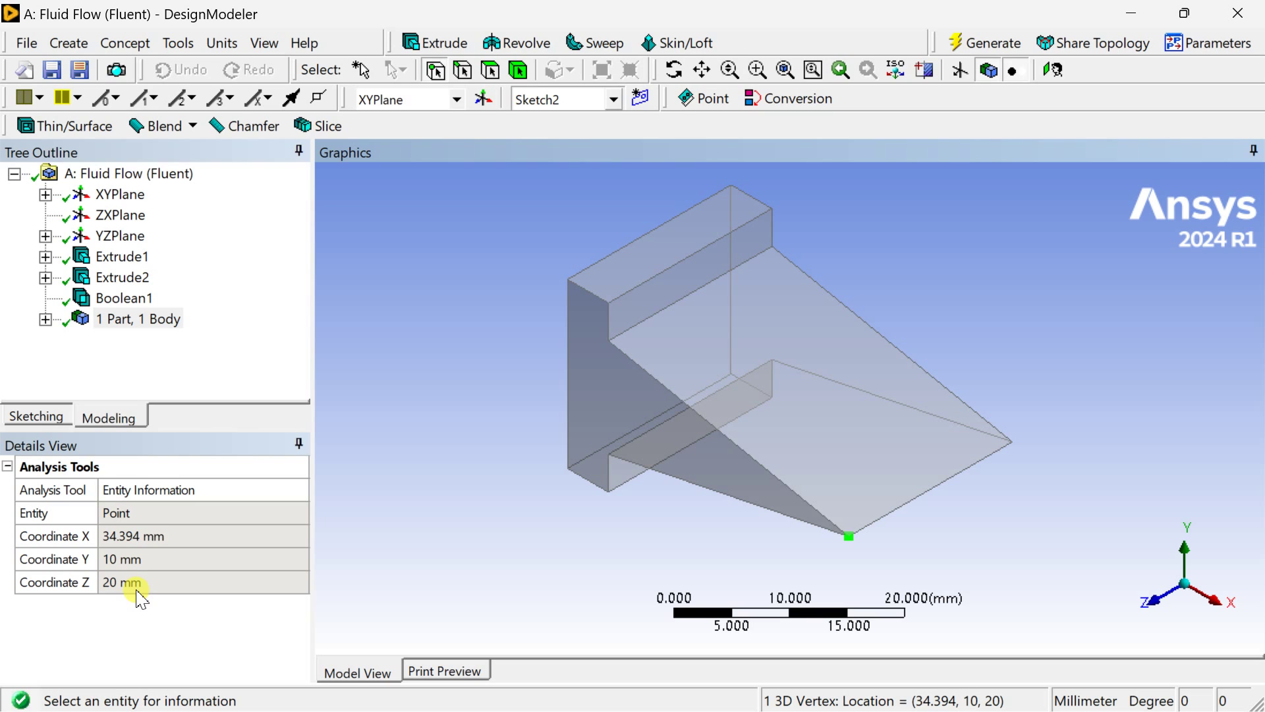
{"action": "left_click", "coordinate": [1013, 440]}
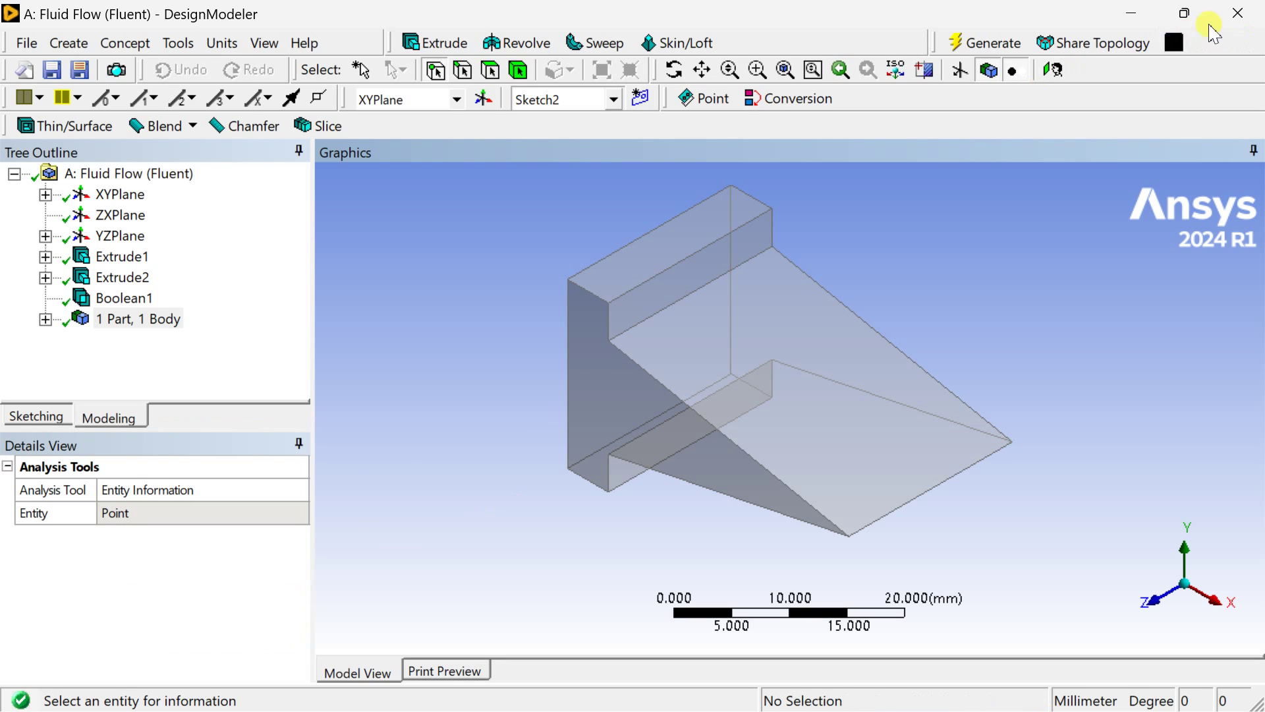
{"action": "left_click", "coordinate": [1242, 20]}
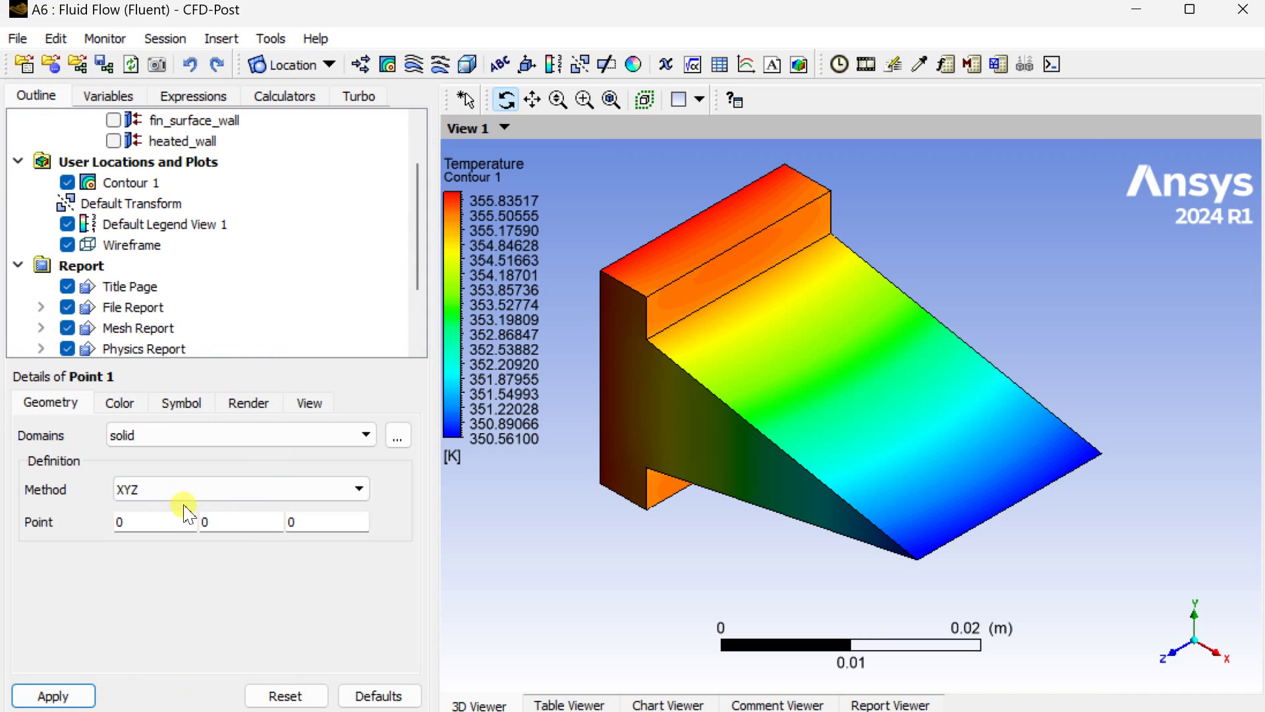
Return to Point 1's coordinate fields and look through the menus for unit settings
{"action": "left_click", "coordinate": [170, 525]}
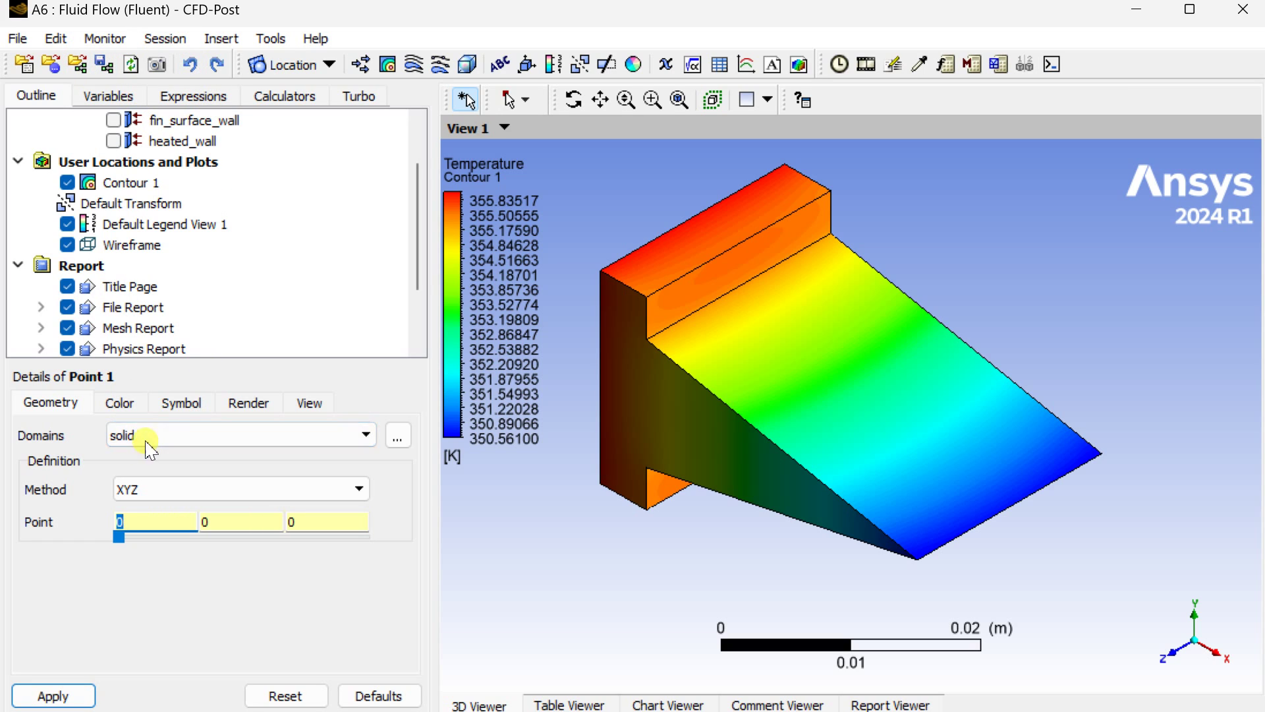
{"action": "left_click", "coordinate": [134, 522]}
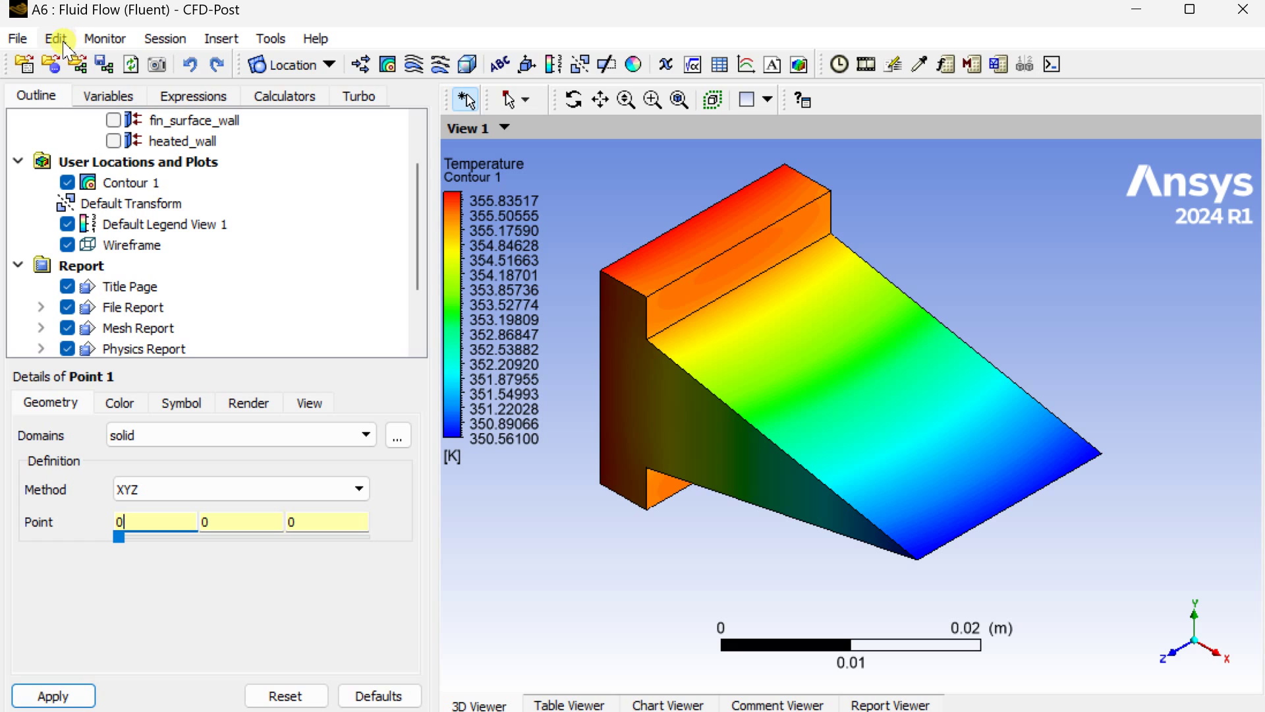
{"action": "left_click", "coordinate": [269, 39]}
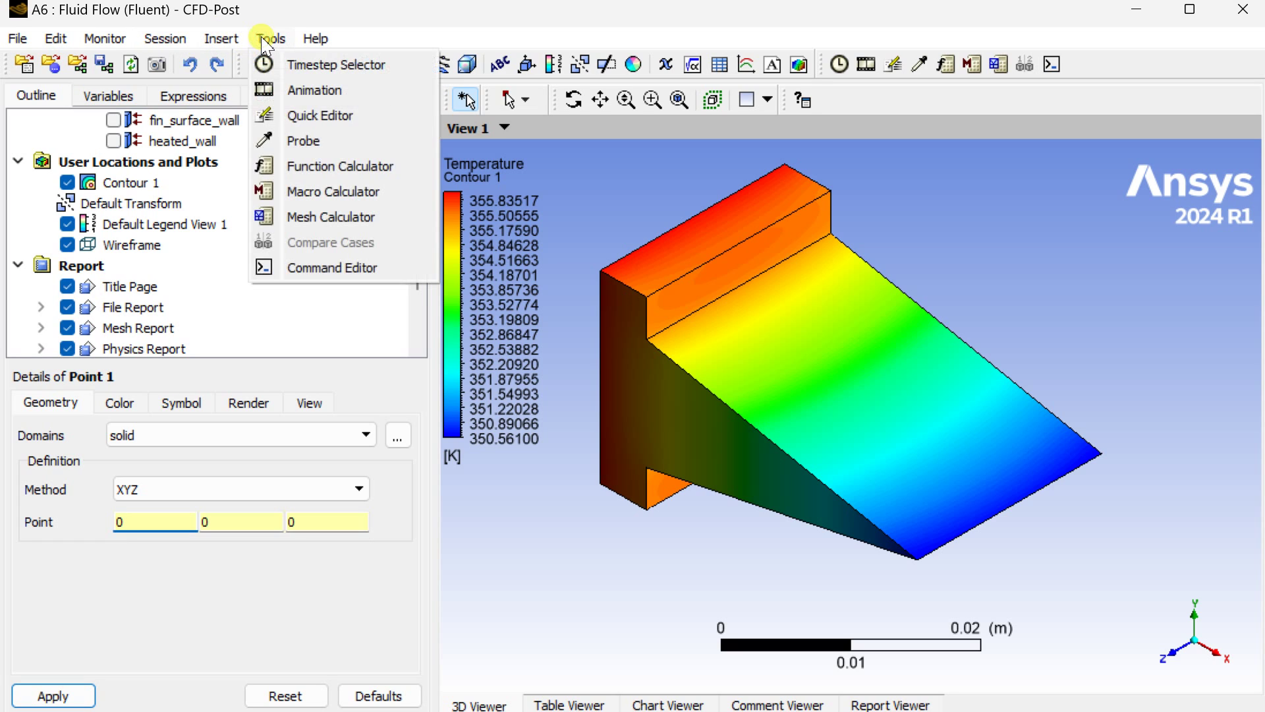
{"action": "mouse_move", "coordinate": [227, 42]}
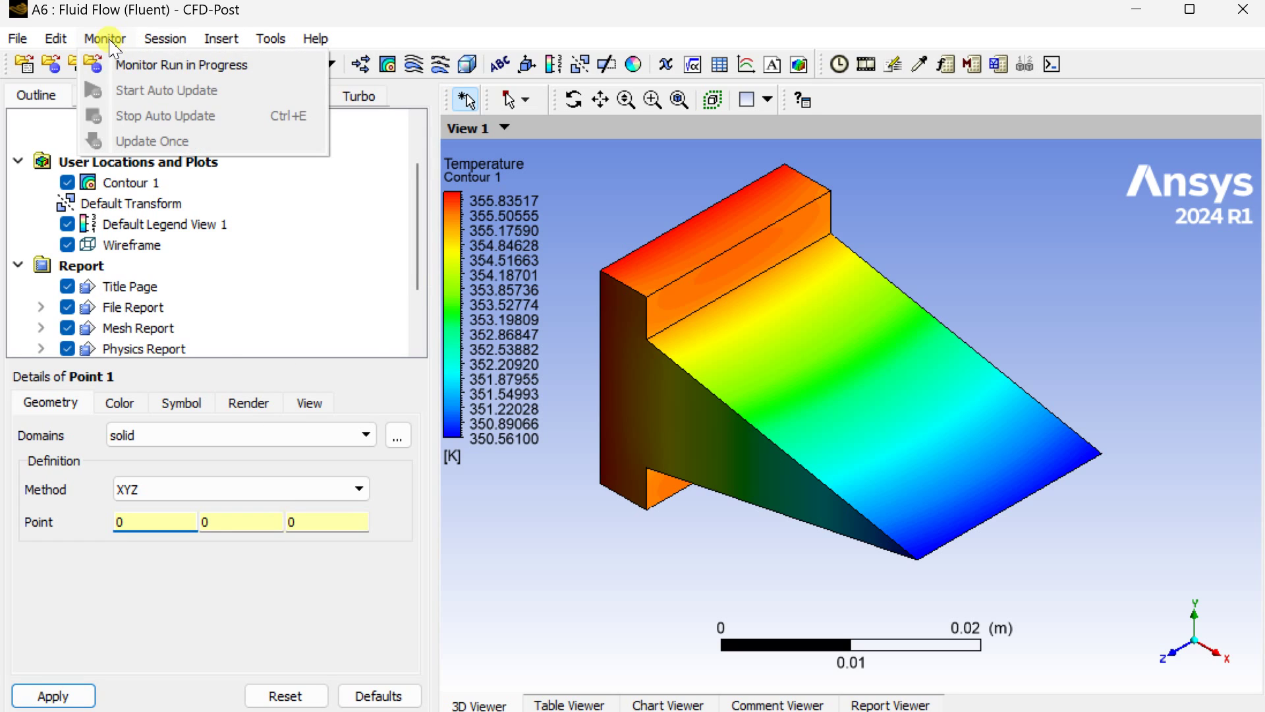
{"action": "mouse_move", "coordinate": [71, 42]}
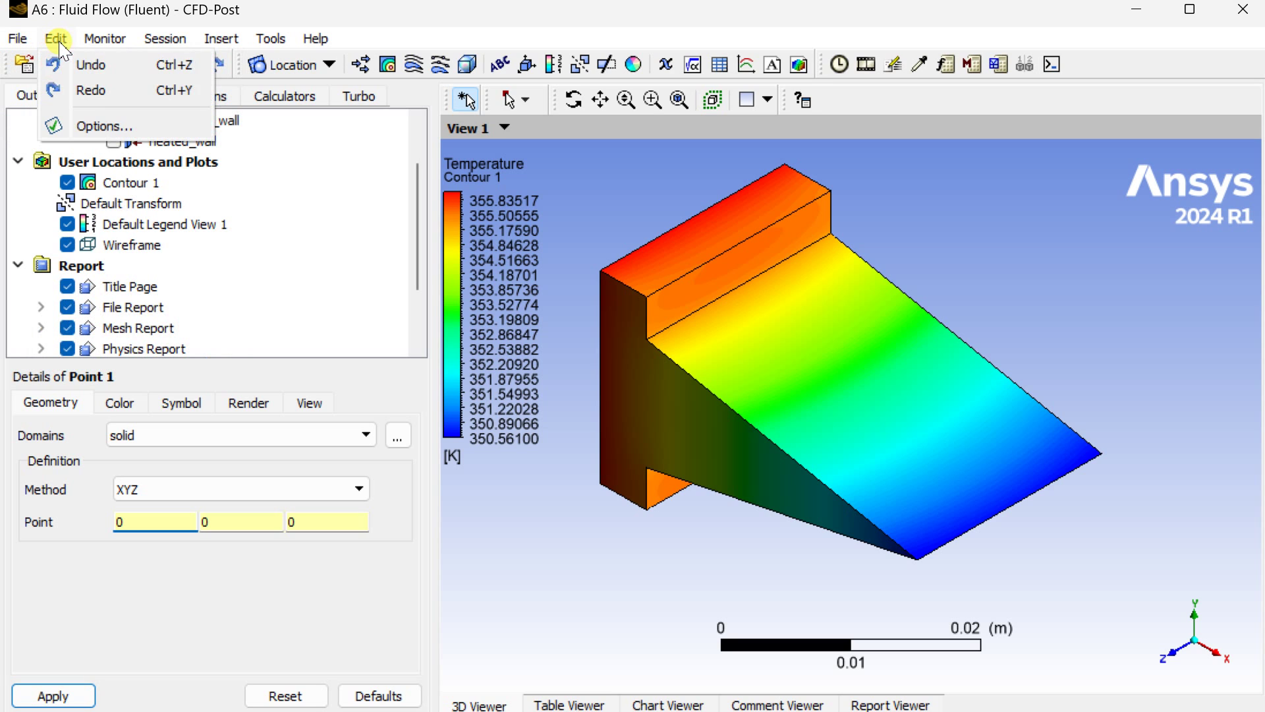
Confirm in Options > Units that the unit system is SI with length in metres
{"action": "left_click", "coordinate": [90, 125]}
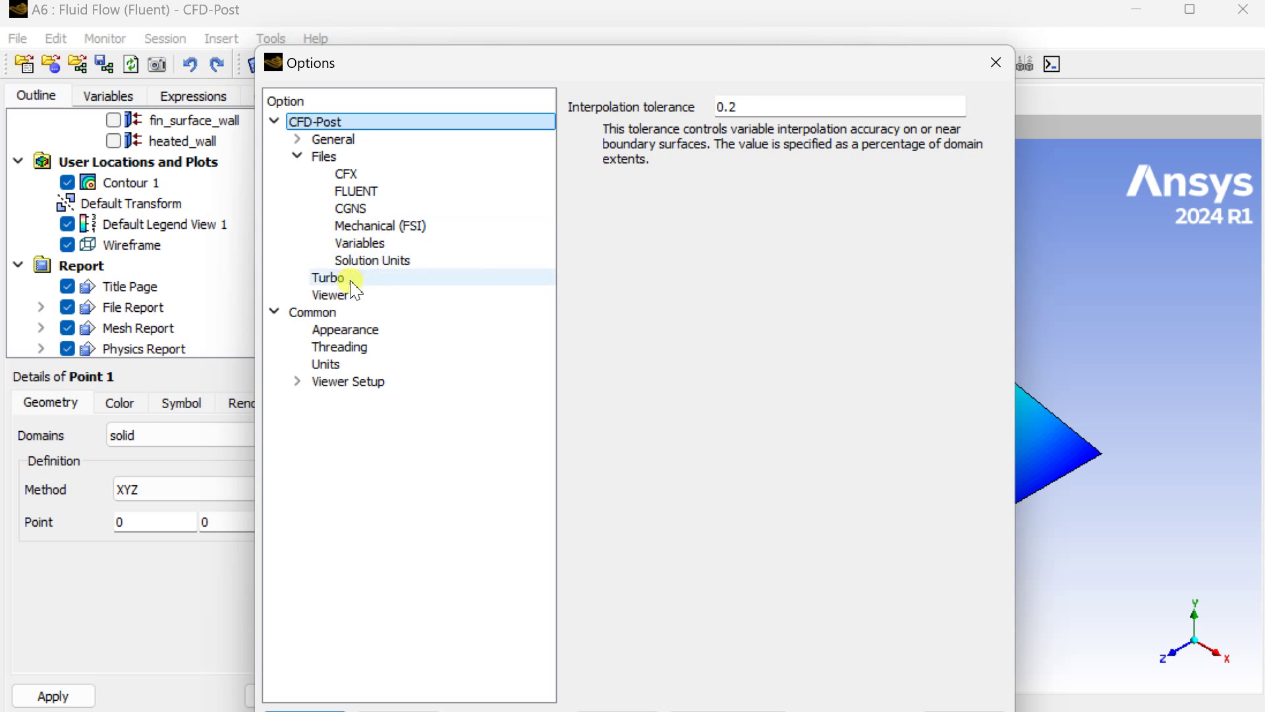
{"action": "left_click", "coordinate": [342, 366]}
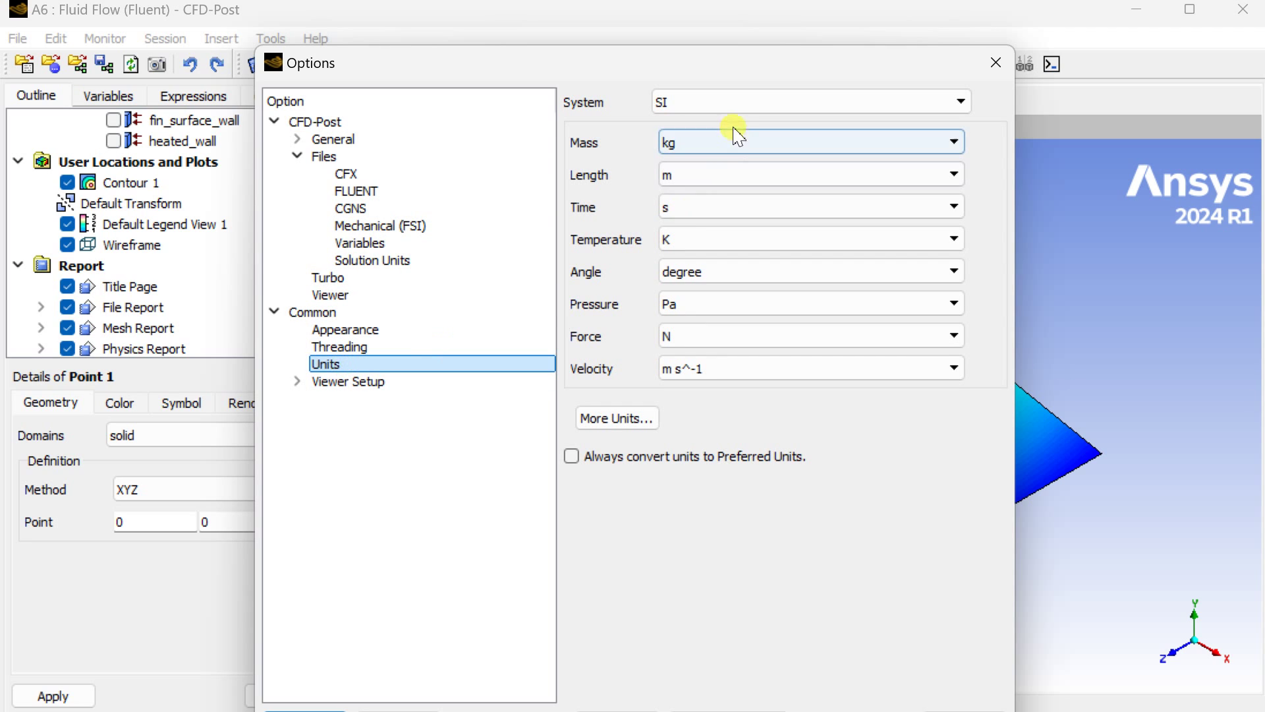
{"action": "left_click", "coordinate": [726, 179]}
{"action": "left_click", "coordinate": [724, 177]}
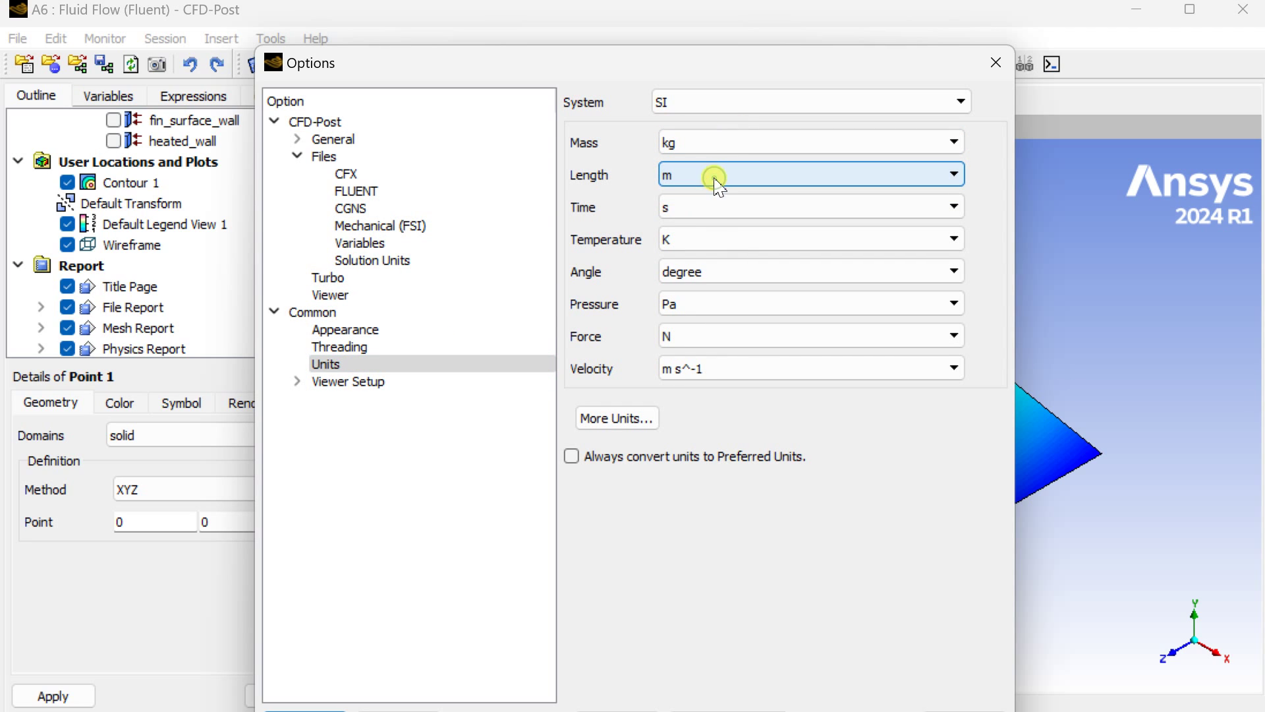
{"action": "left_click", "coordinate": [731, 104]}
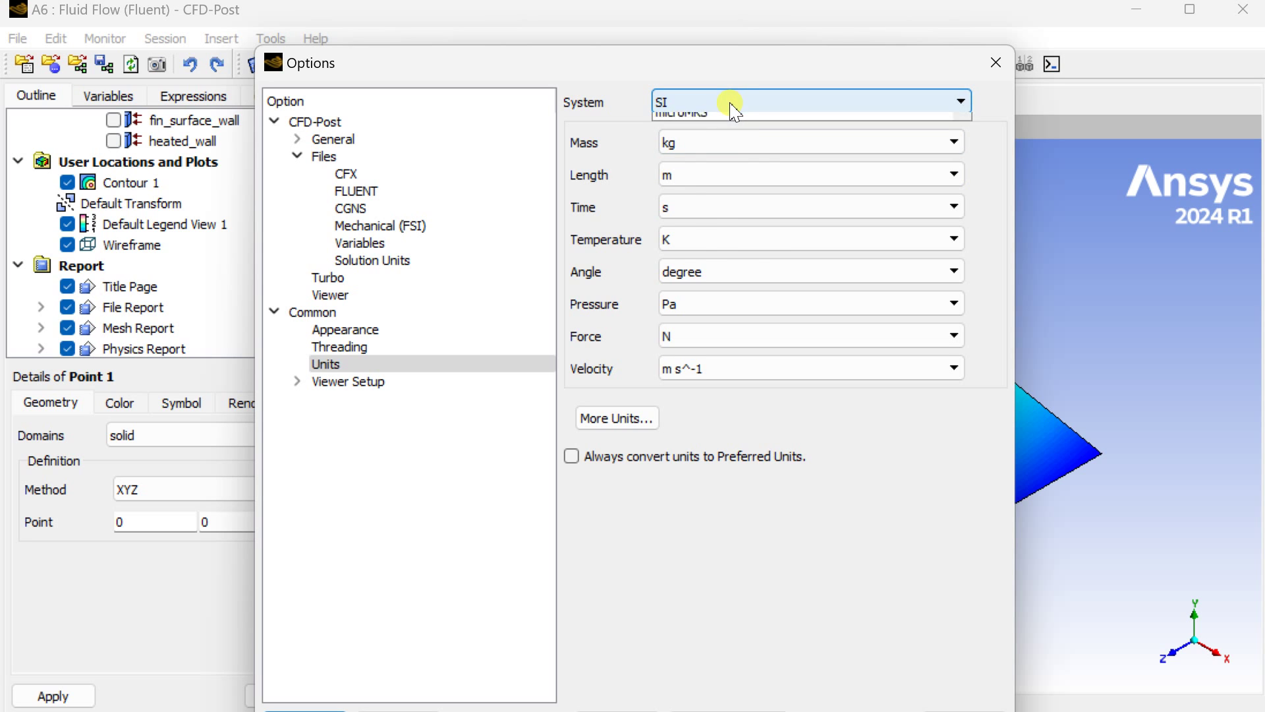
{"action": "left_click", "coordinate": [733, 106]}
{"action": "left_click", "coordinate": [732, 105]}
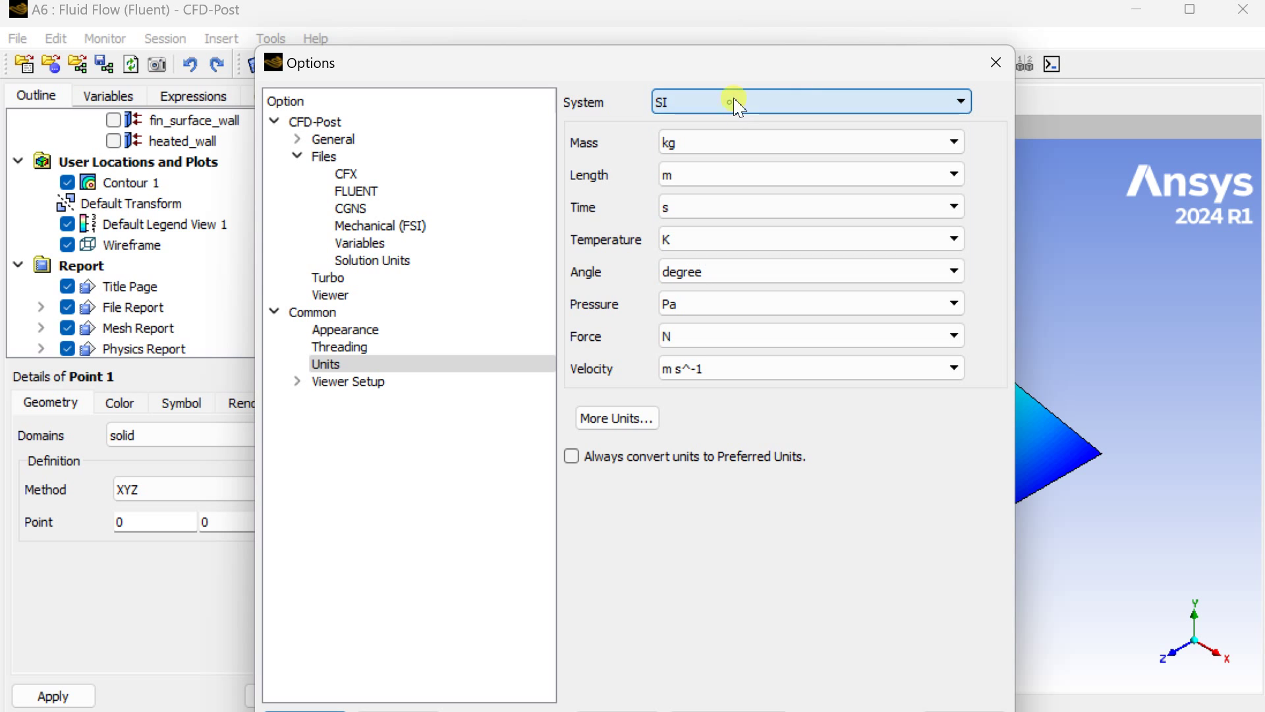
{"action": "left_click", "coordinate": [995, 63]}
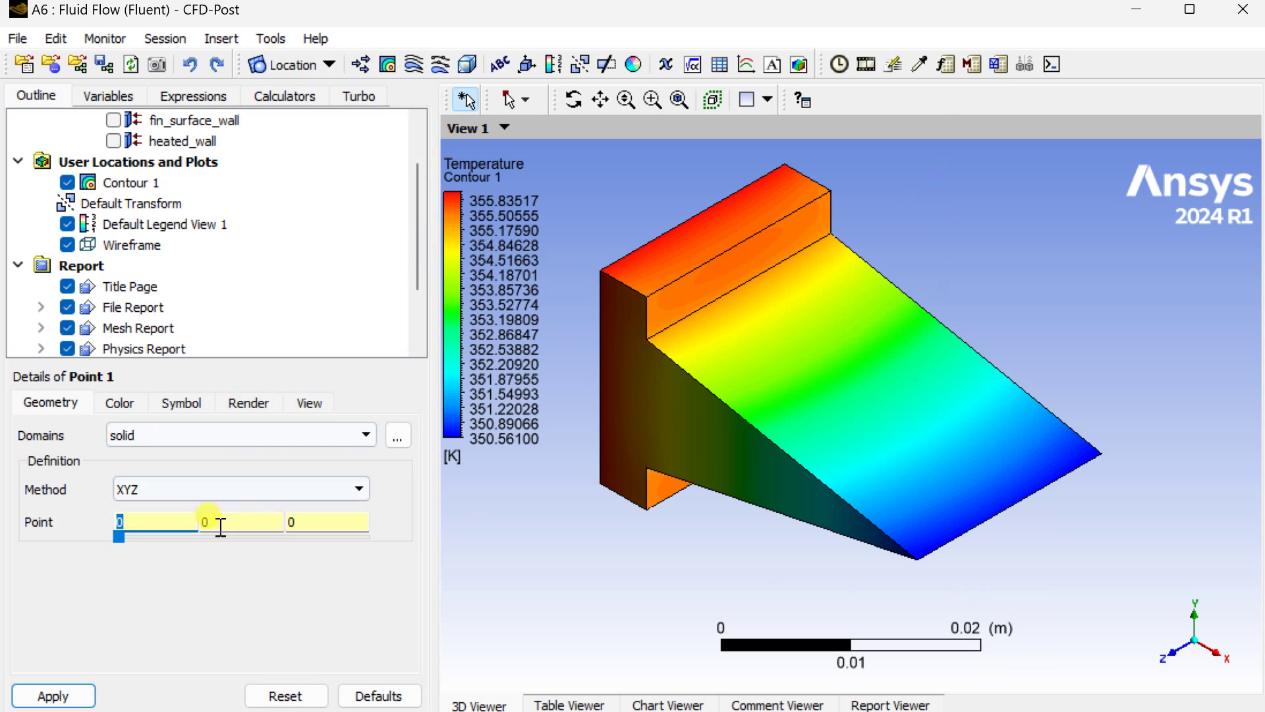
Enter Point 1's coordinates as 0.034394, 0.010, 0.020 and commit them
{"action": "left_click", "coordinate": [161, 526]}
{"action": "type", "text": "0.03"}
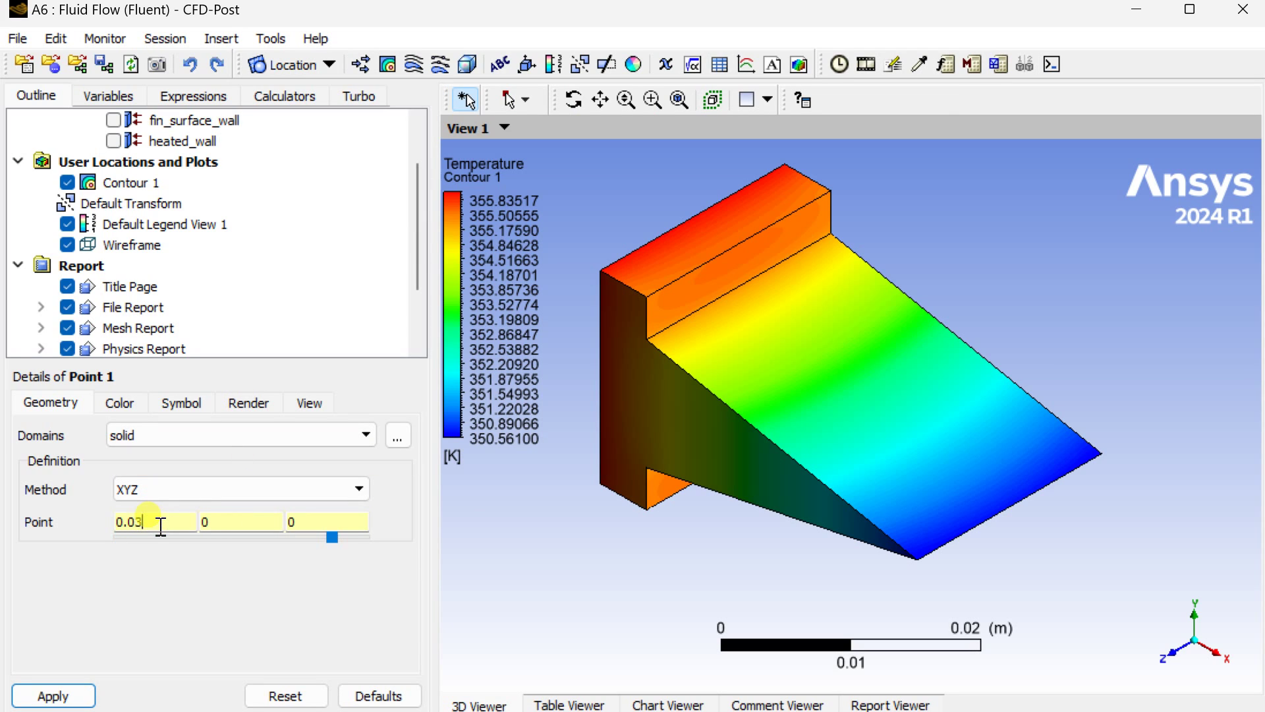
{"action": "type", "text": "4394"}
{"action": "left_click", "coordinate": [224, 525]}
{"action": "type", "text": ".01"}
{"action": "left_click", "coordinate": [330, 527]}
{"action": "type", "text": ".020"}
{"action": "key", "text": "Return"}
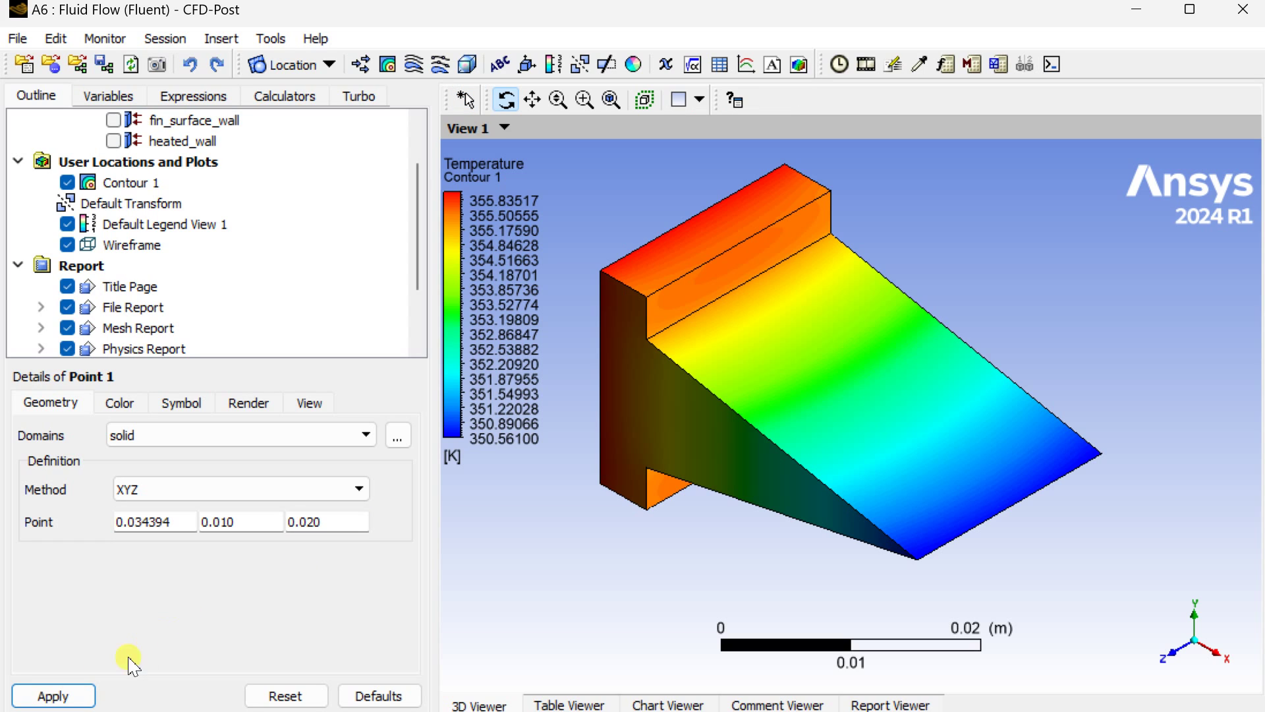
{"action": "left_click", "coordinate": [59, 694]}
Apply Point 1, hide Contour 1, zoom to the fin tip, and start inserting another point
{"action": "left_click", "coordinate": [58, 696]}
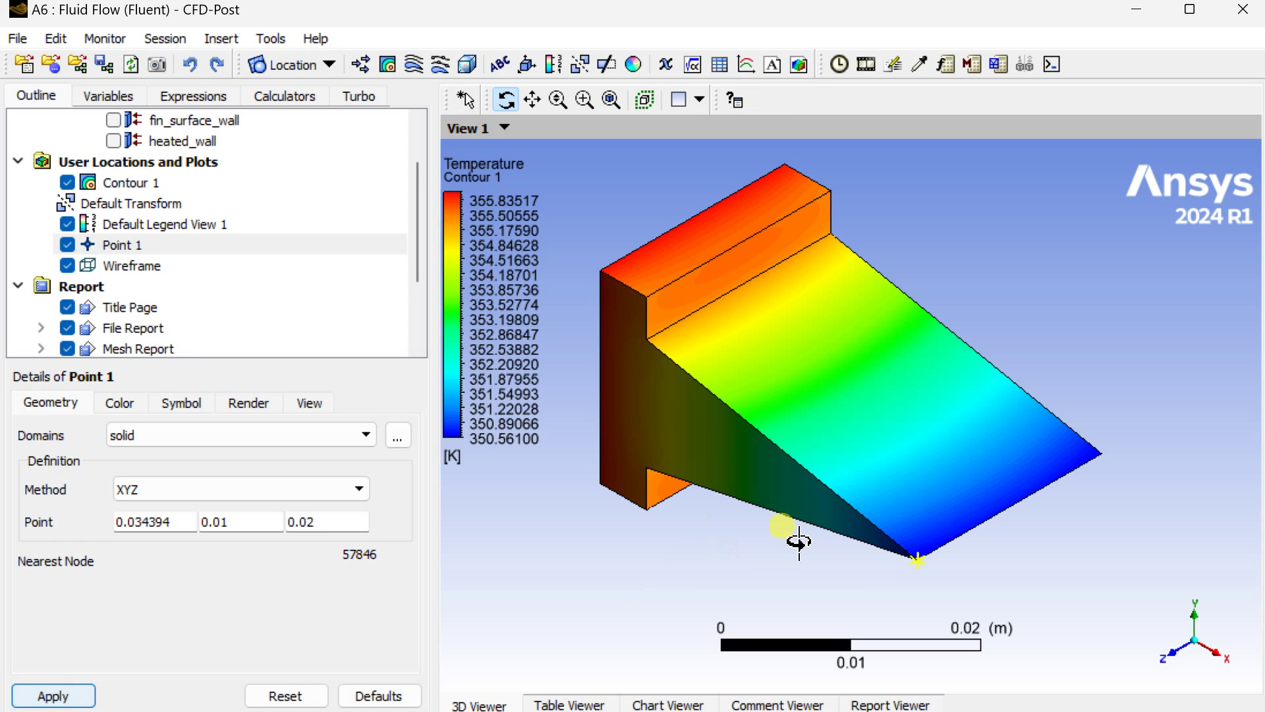
{"action": "left_click", "coordinate": [67, 183]}
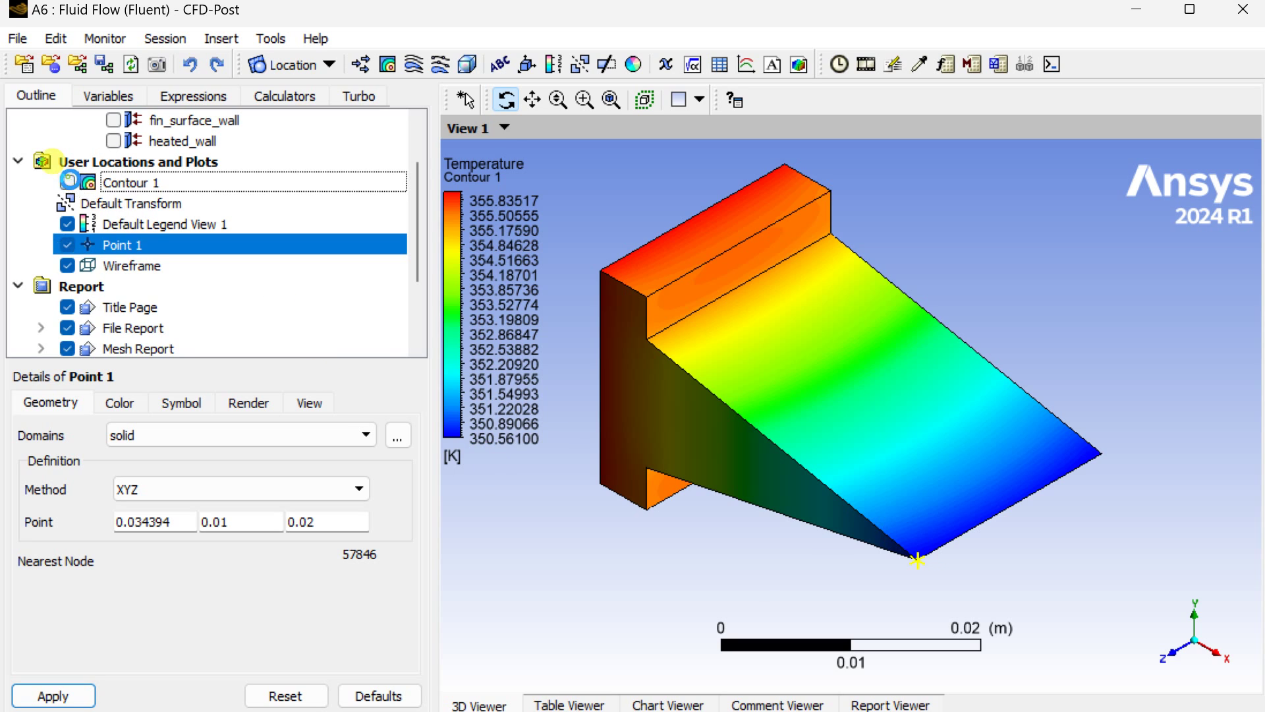
{"action": "scroll", "coordinate": [935, 571], "scroll_direction": "up", "scroll_amount": 1}
{"action": "scroll", "coordinate": [929, 568], "scroll_direction": "up", "scroll_amount": 1}
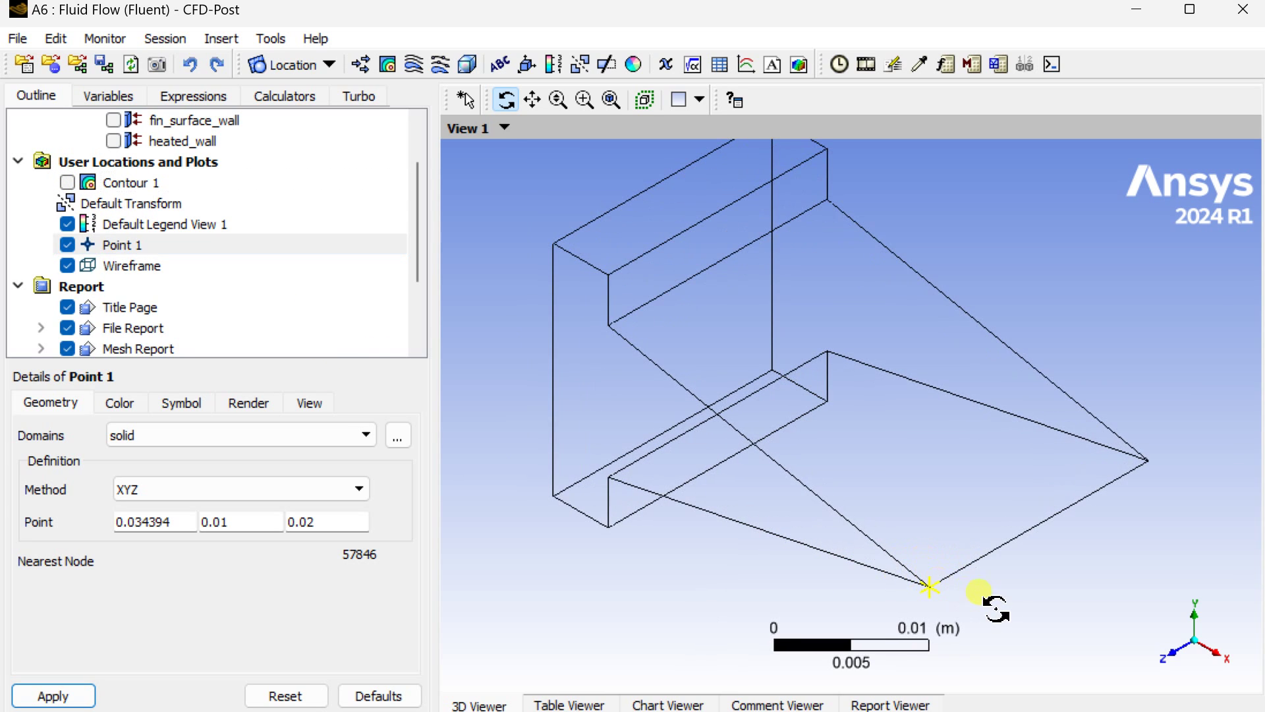
{"action": "middle_click_drag", "start_coordinate": [997, 595], "coordinate": [876, 431], "text": "ctrl"}
{"action": "scroll", "coordinate": [876, 432], "scroll_direction": "up", "scroll_amount": 2}
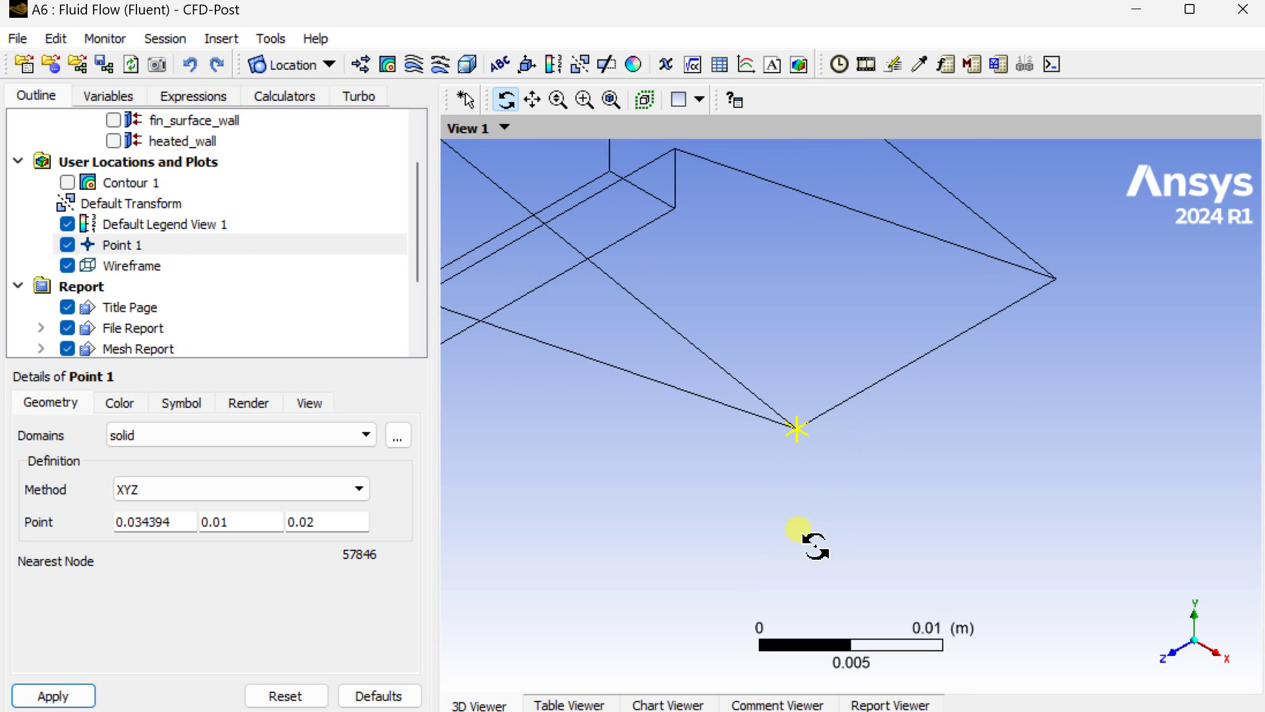
{"action": "middle_click_drag", "start_coordinate": [801, 537], "coordinate": [797, 556], "text": "ctrl"}
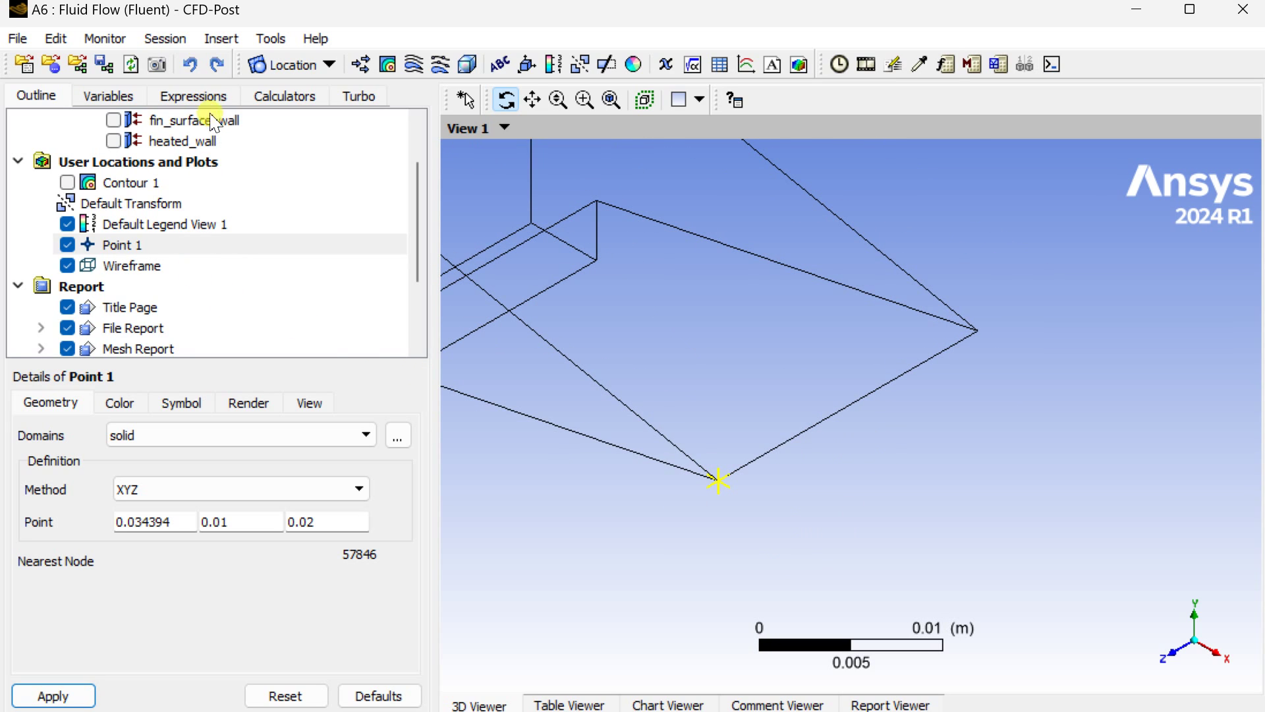
{"action": "left_click", "coordinate": [295, 64]}
Create Point 2 at 0.034394, 0.010, 0 on the fin's other tip corner
{"action": "left_click", "coordinate": [300, 93]}
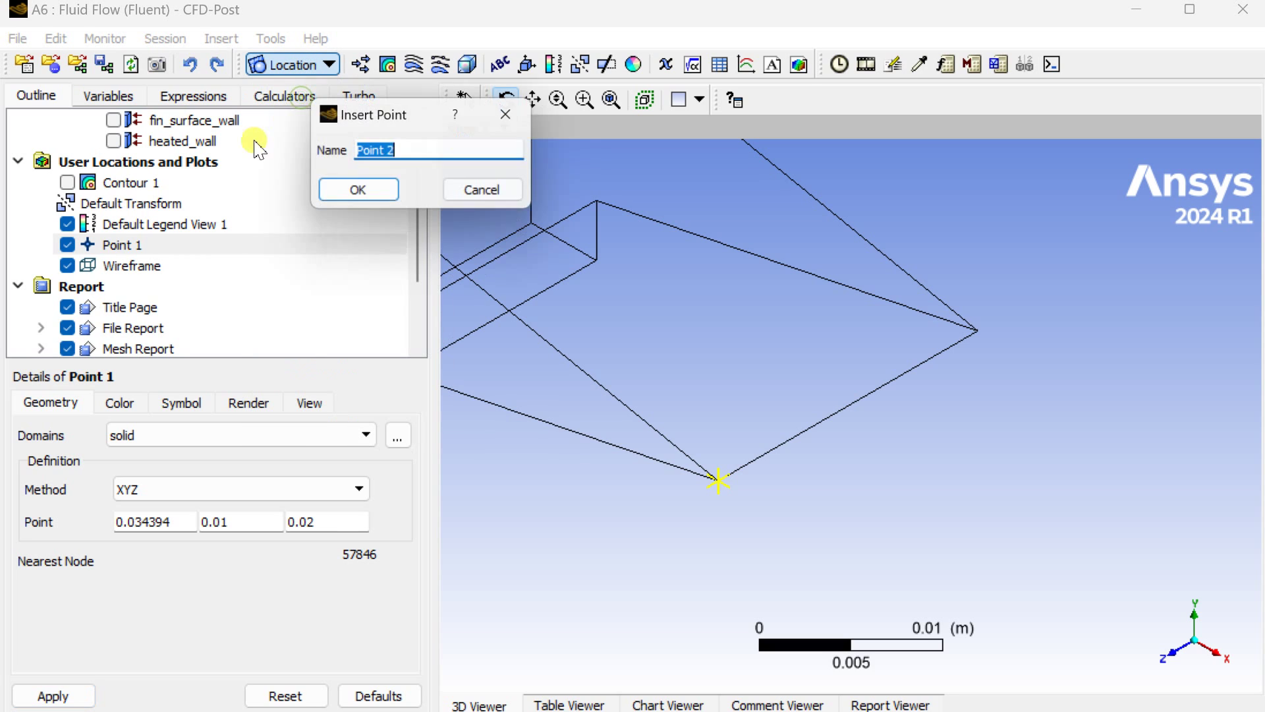
{"action": "left_click", "coordinate": [362, 192]}
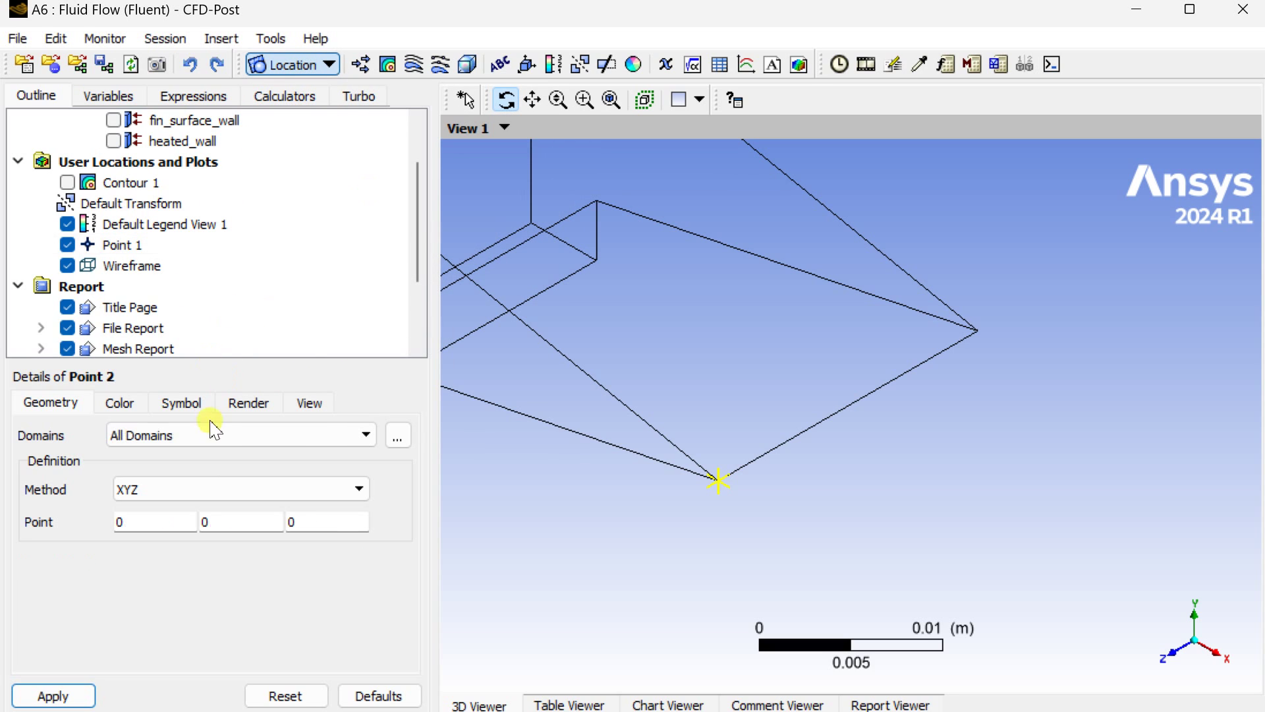
{"action": "left_click", "coordinate": [164, 520]}
{"action": "left_click", "coordinate": [114, 531]}
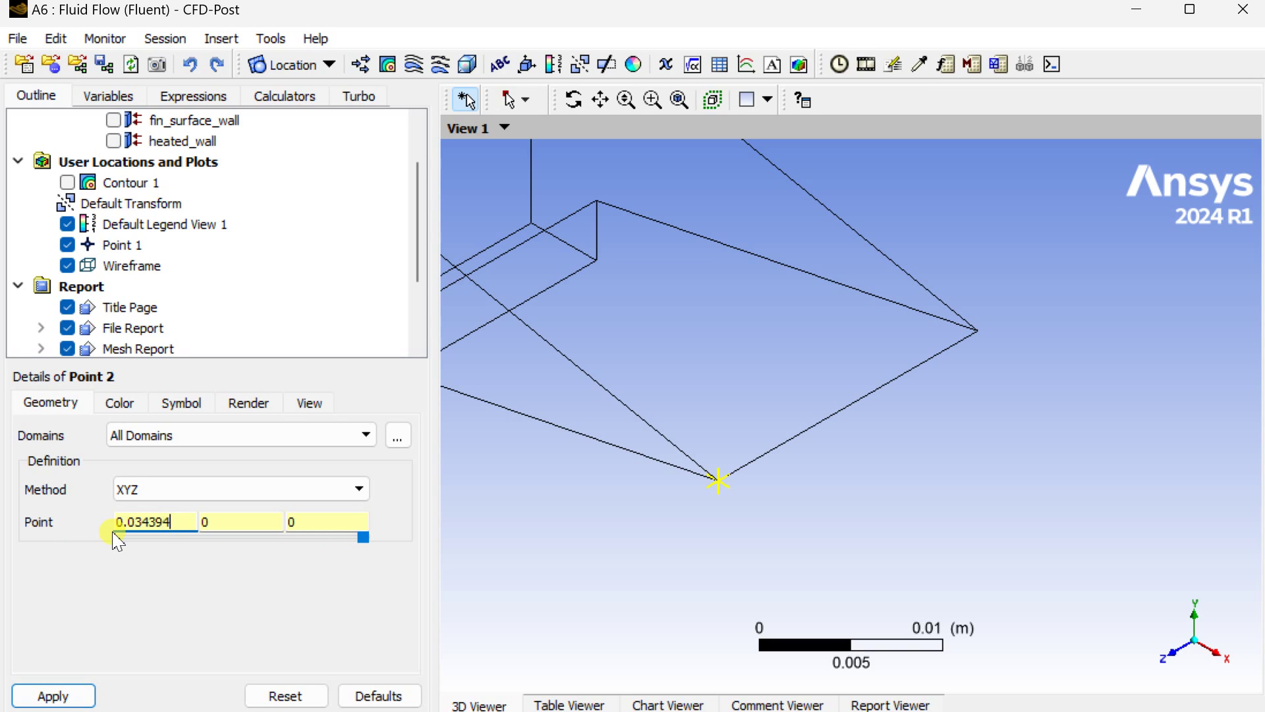
{"action": "left_click", "coordinate": [214, 523]}
{"action": "type", "text": "."}
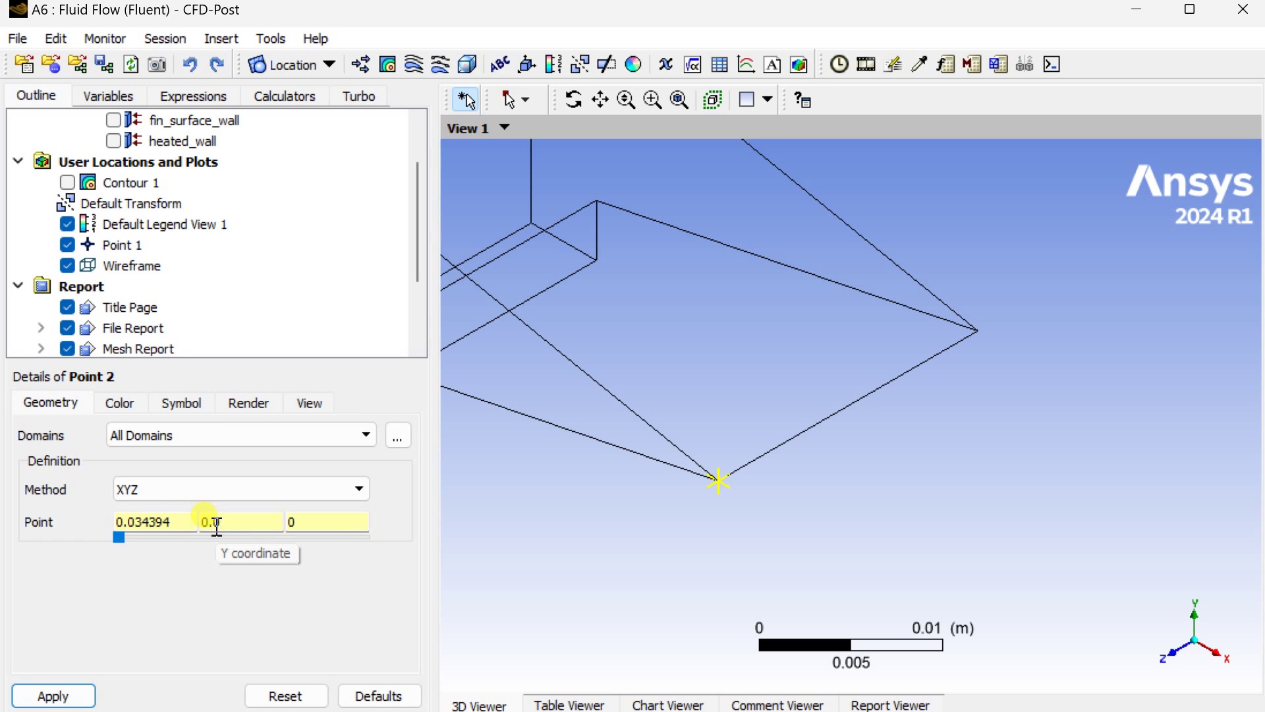
{"action": "type", "text": "010"}
{"action": "left_click", "coordinate": [312, 523]}
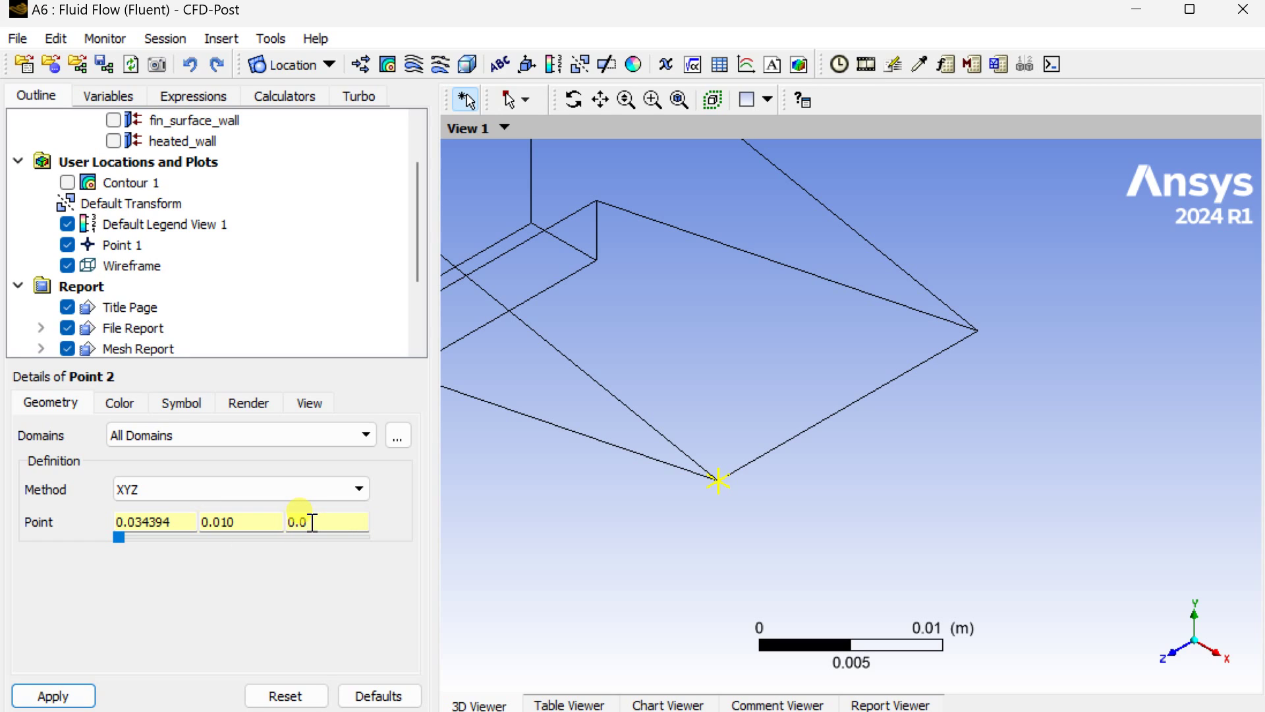
{"action": "left_click", "coordinate": [78, 693]}
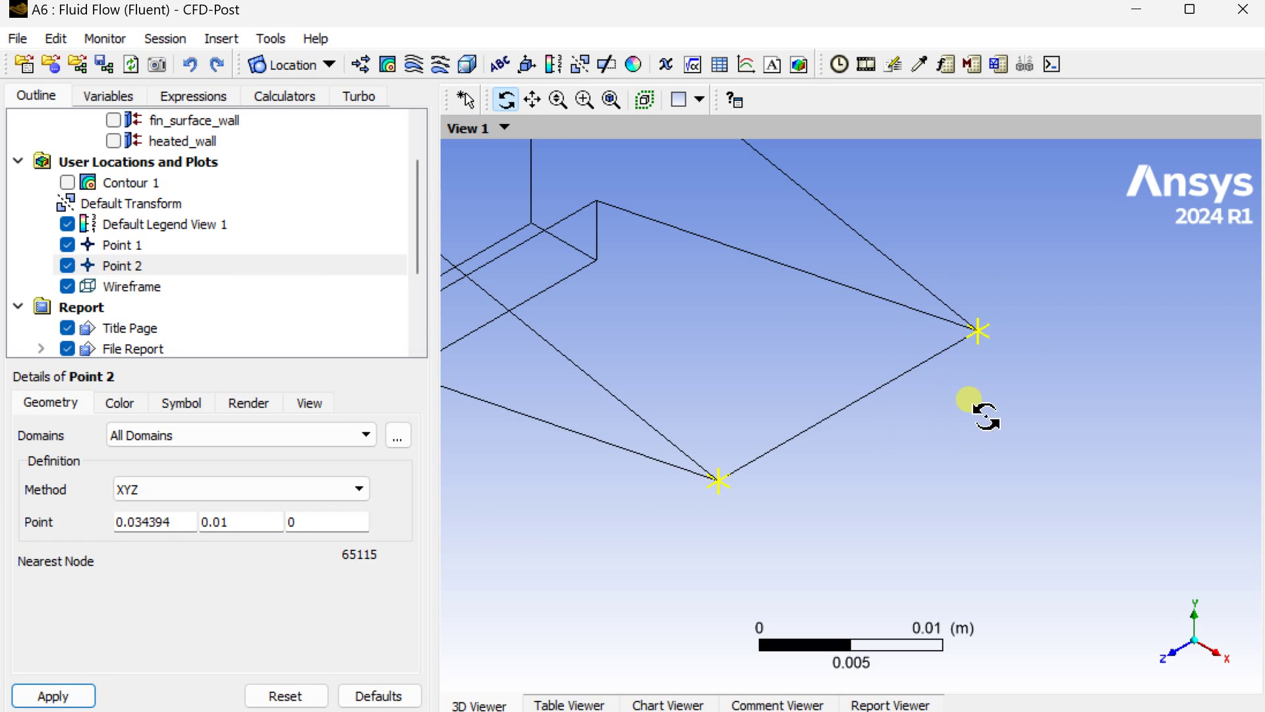
Insert Line 1 defined by two points, with the first end at 0.034394, 0.010, 0.020
{"action": "left_click", "coordinate": [327, 66]}
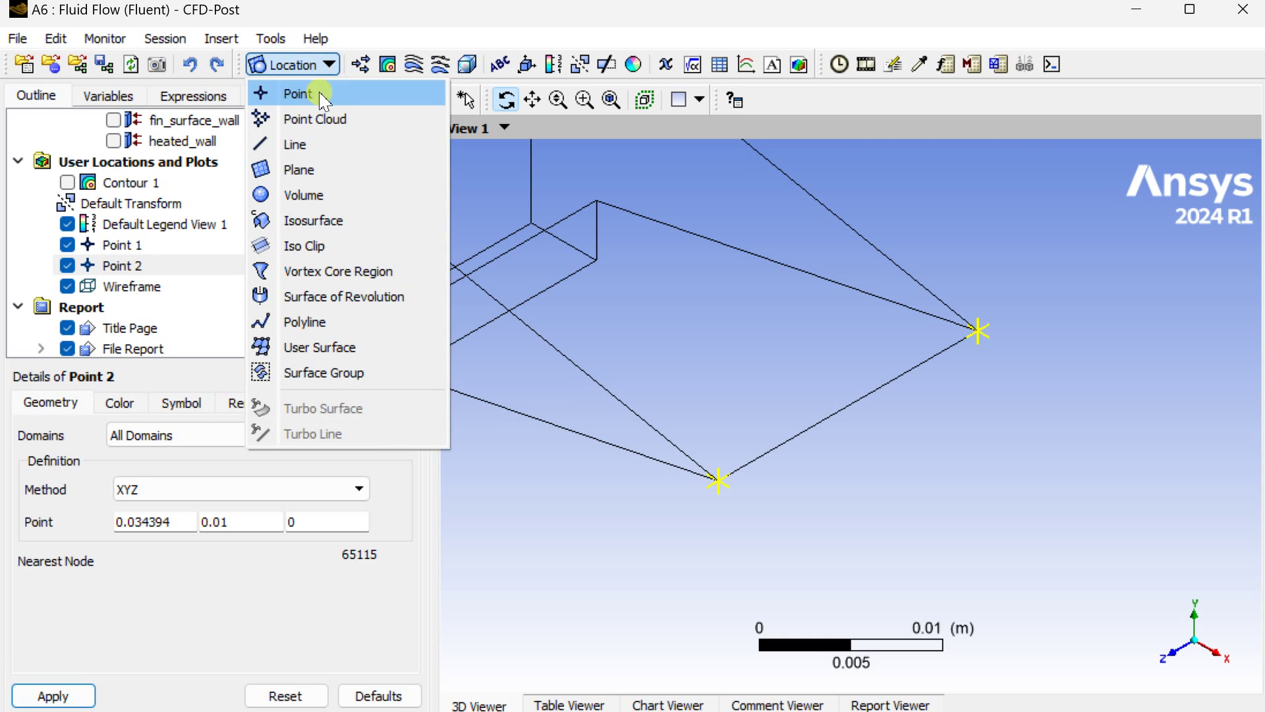
{"action": "left_click", "coordinate": [296, 145]}
{"action": "left_click", "coordinate": [390, 237]}
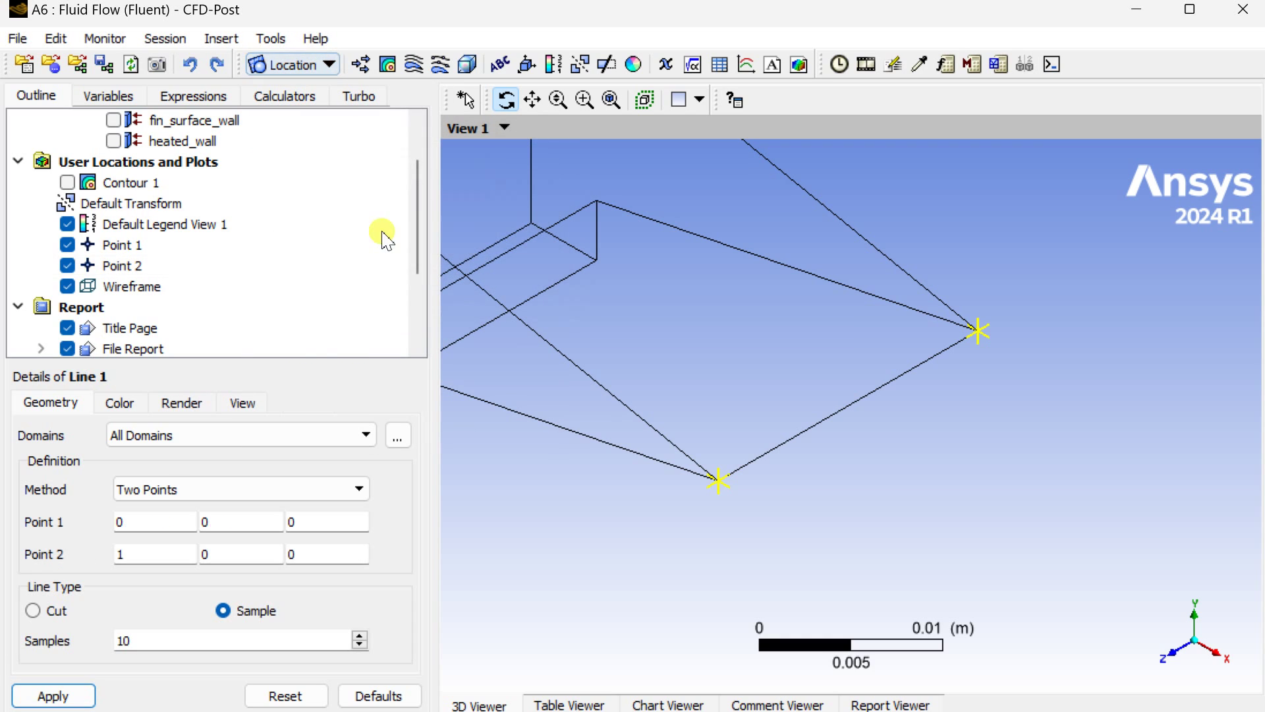
{"action": "left_click", "coordinate": [204, 488]}
{"action": "left_click", "coordinate": [149, 512]}
{"action": "left_click", "coordinate": [146, 525]}
{"action": "double_click", "coordinate": [121, 525]}
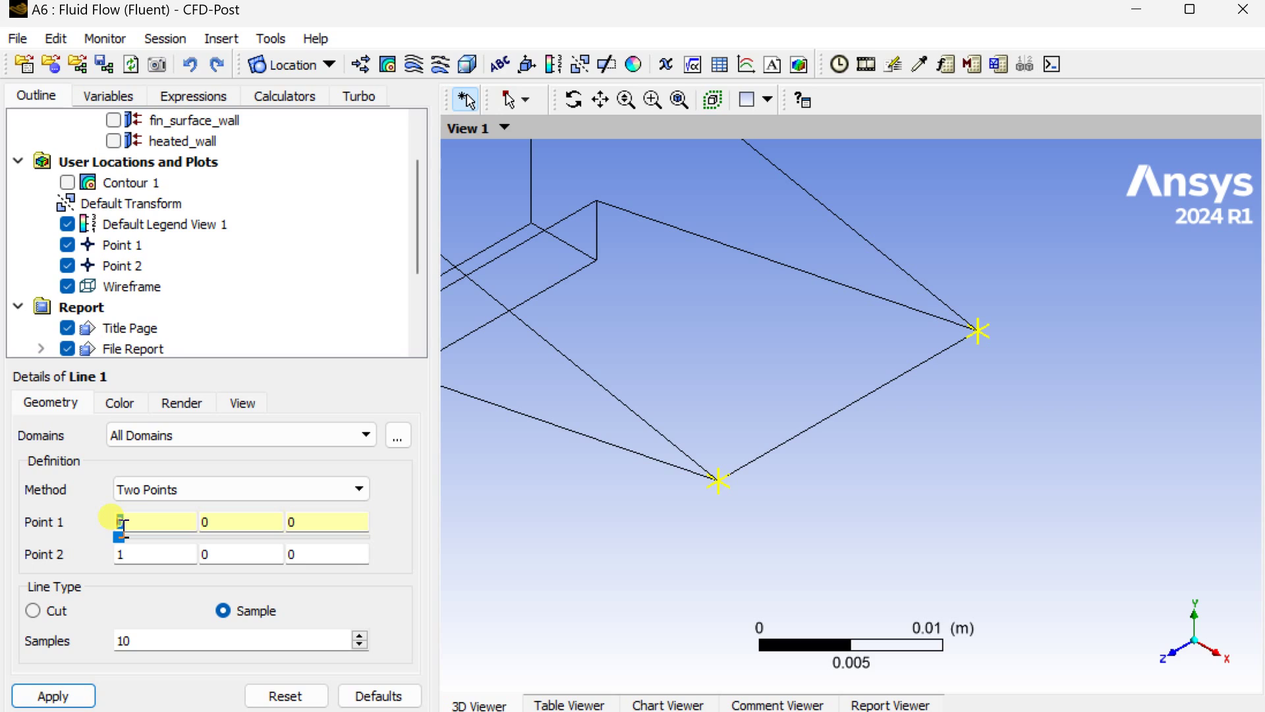
{"action": "type", "text": "0.034394"}
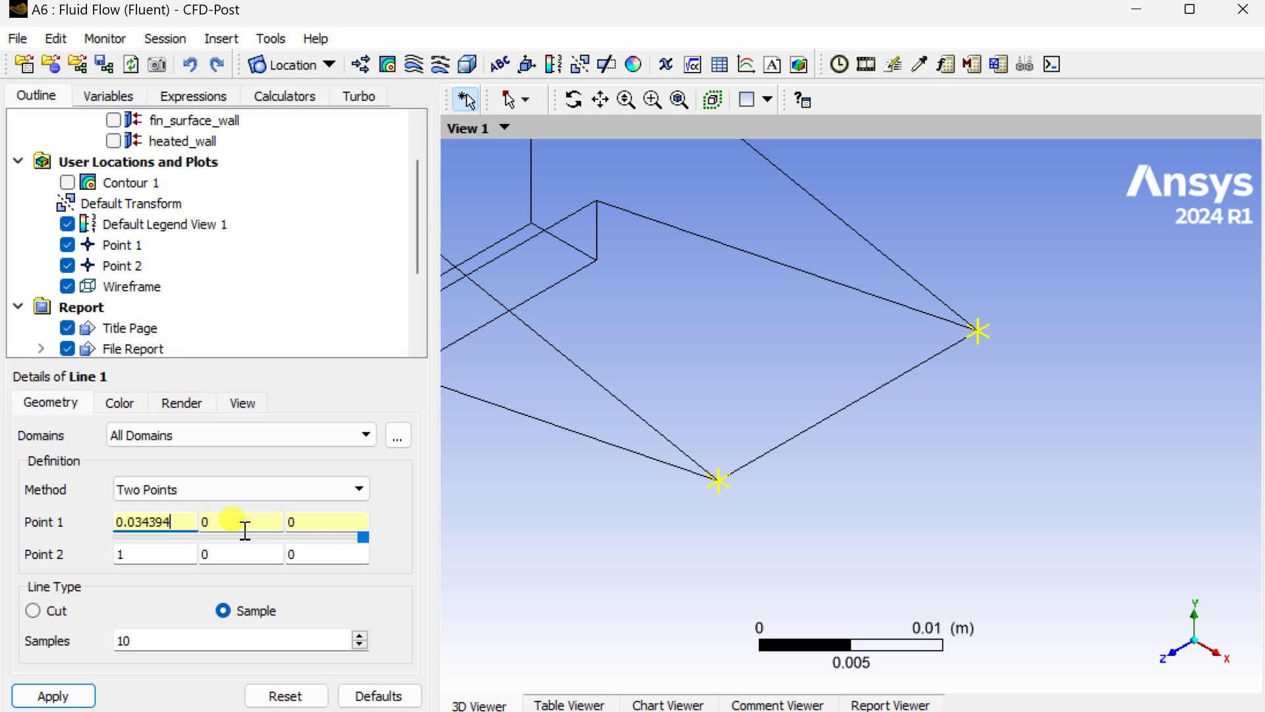
{"action": "left_click", "coordinate": [257, 527]}
{"action": "type", "text": ".010"}
{"action": "left_click", "coordinate": [309, 522]}
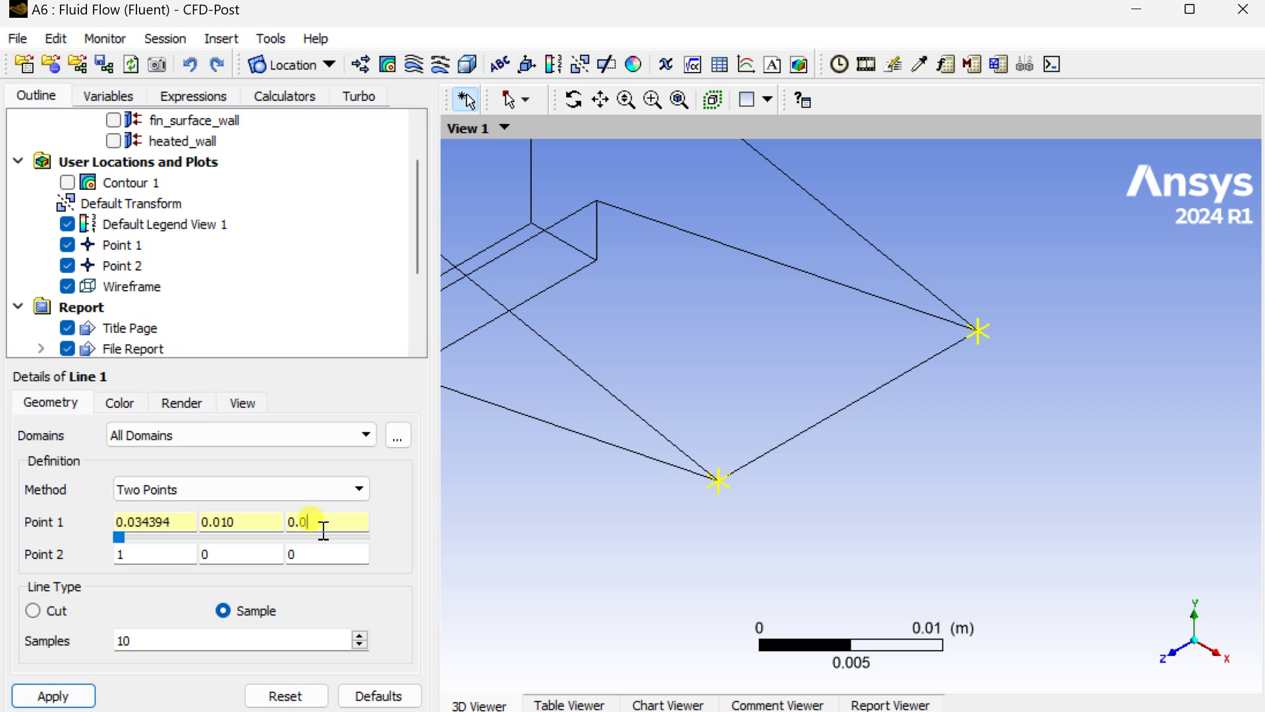
{"action": "type", "text": ".02"}
Set Line 1's second end to 0.034394, 0.010, 0 with 100 samples and apply
{"action": "left_click", "coordinate": [126, 556]}
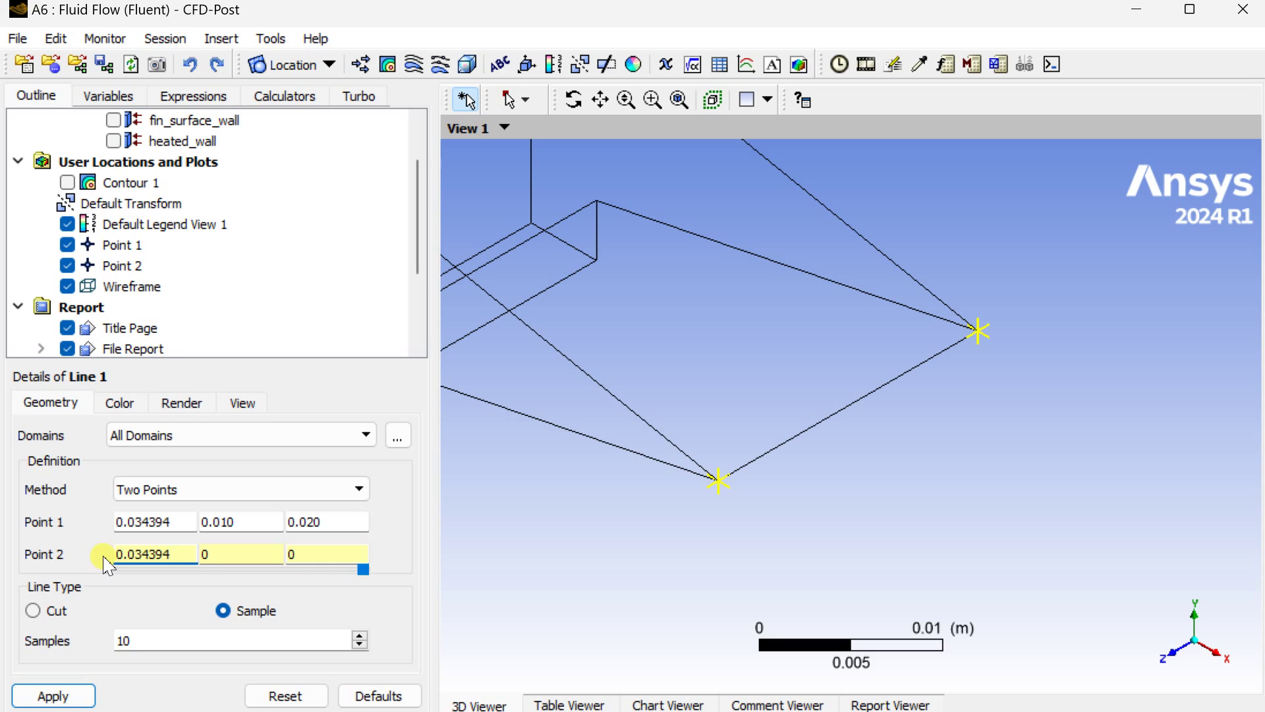
{"action": "left_click", "coordinate": [202, 556]}
{"action": "left_click", "coordinate": [336, 553]}
{"action": "double_click", "coordinate": [161, 641]}
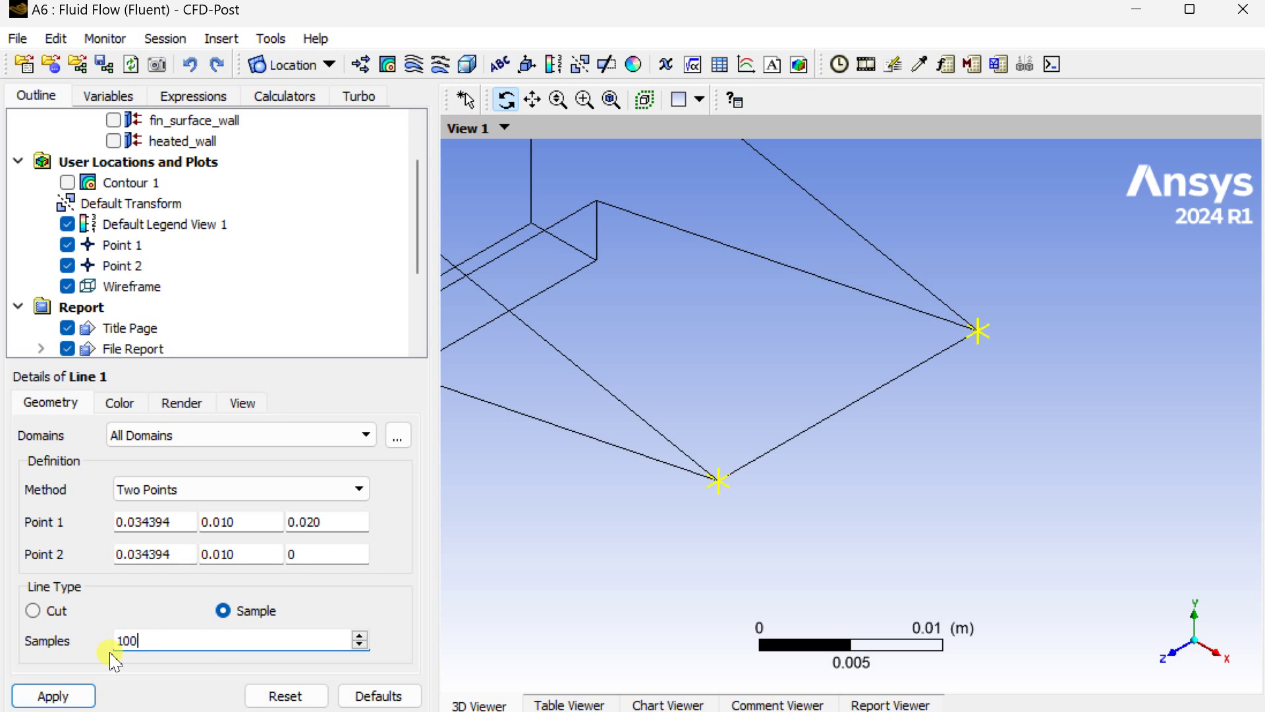
{"action": "left_click", "coordinate": [58, 697]}
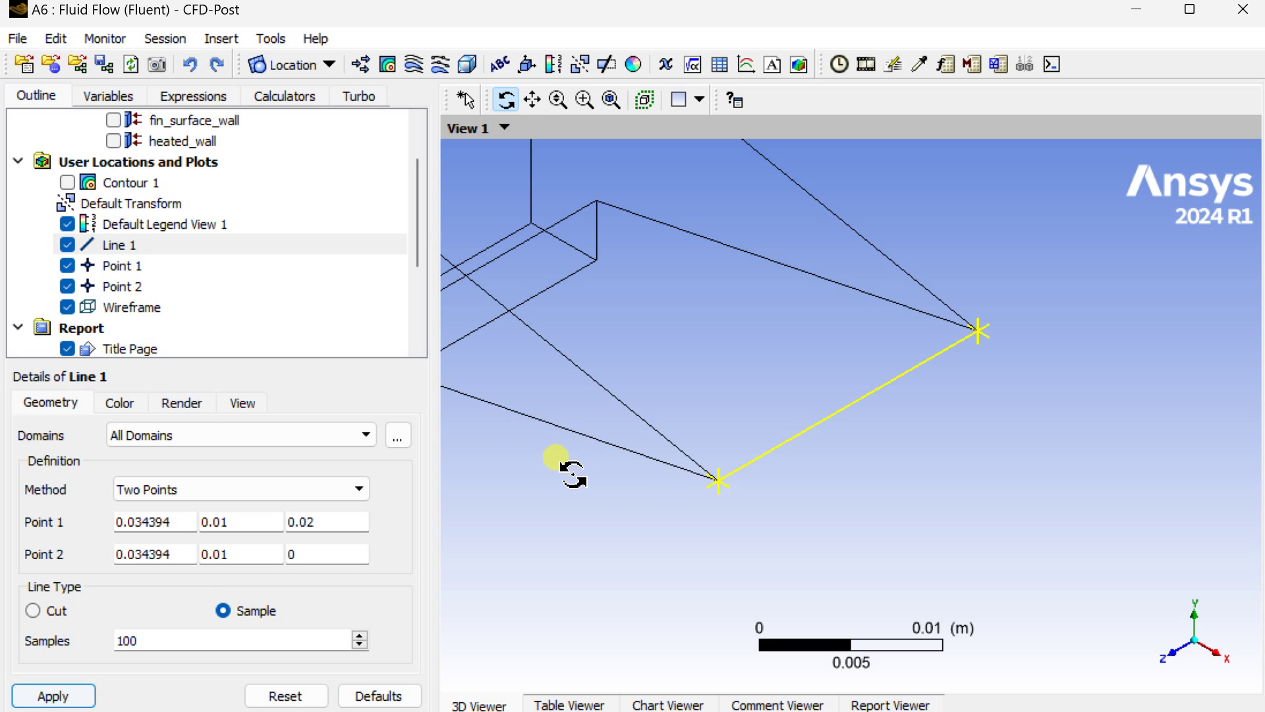
Rotate the 3D view to see the whole fin wireframe with its sample line
{"action": "left_click_drag", "start_coordinate": [566, 191], "coordinate": [921, 455]}
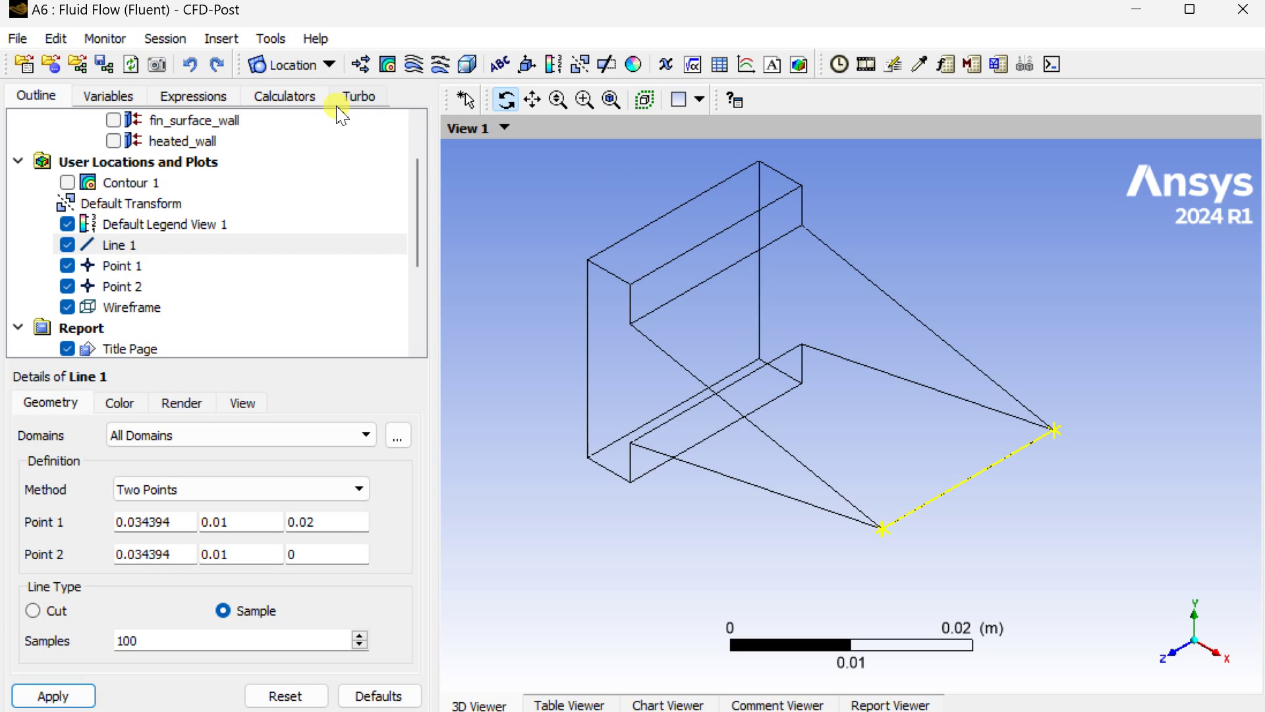
{"action": "scroll", "coordinate": [240, 249], "scroll_direction": "down", "scroll_amount": 1}
{"action": "scroll", "coordinate": [240, 249], "scroll_direction": "up", "scroll_amount": 1}
Probe Temperature at Point 1 in the Function Calculator, giving 350.561 K
{"action": "left_click", "coordinate": [125, 97]}
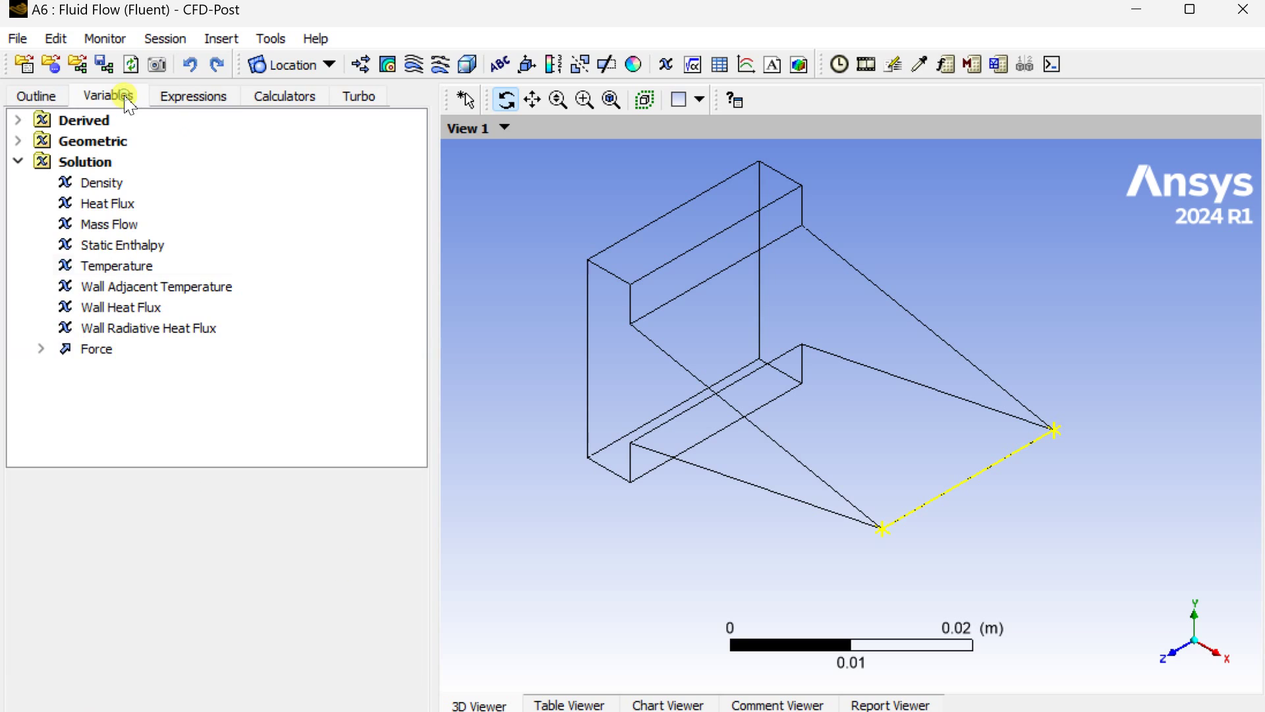
{"action": "left_click", "coordinate": [276, 95]}
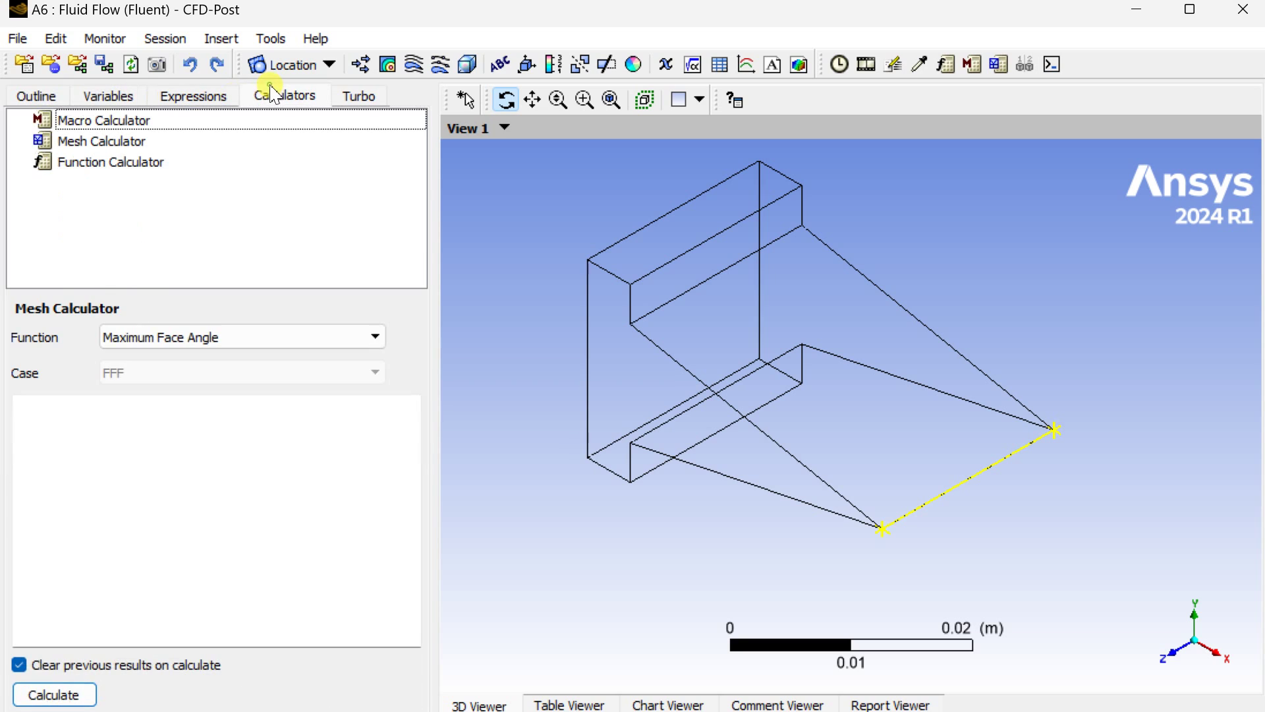
{"action": "left_click", "coordinate": [119, 162]}
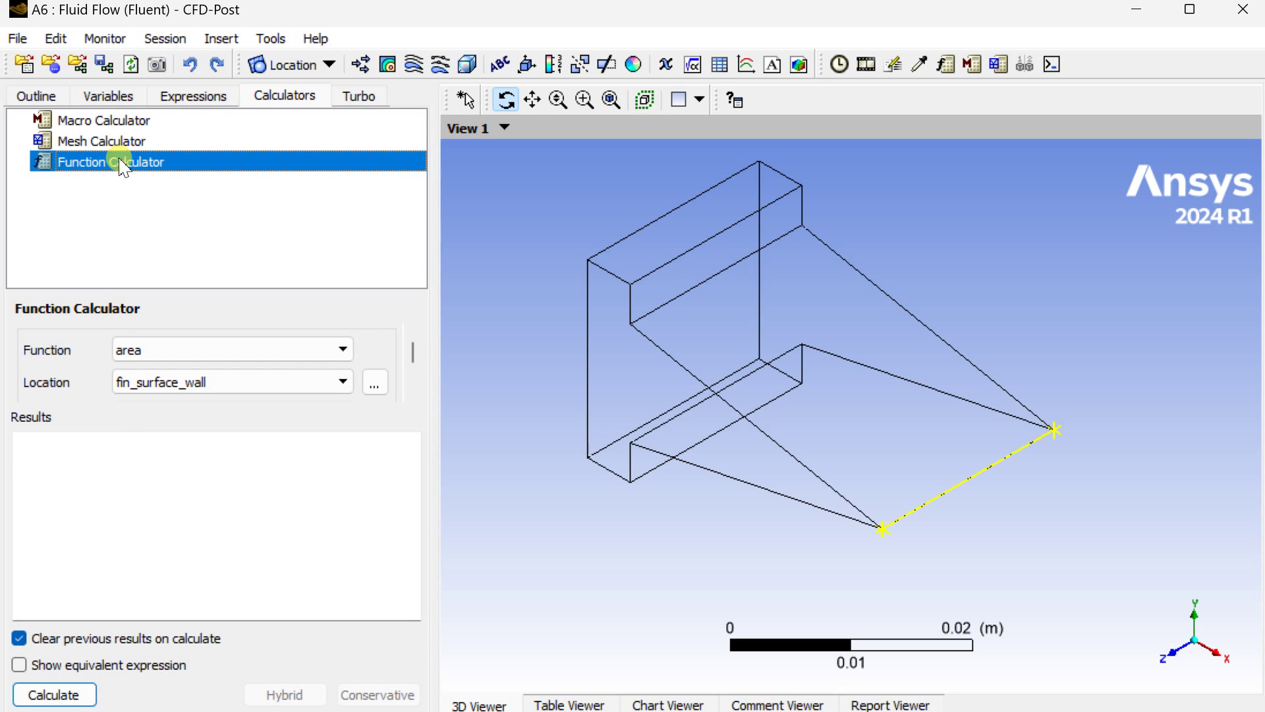
{"action": "left_click", "coordinate": [169, 347]}
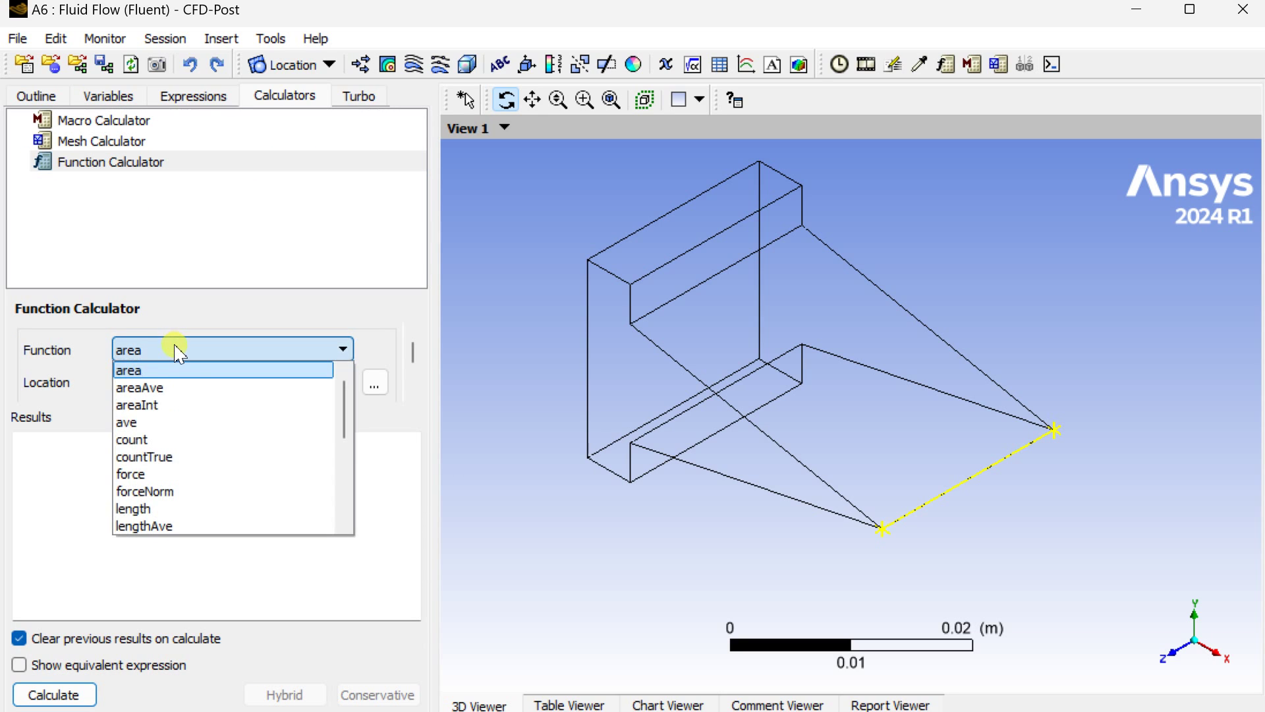
{"action": "scroll", "coordinate": [205, 476], "scroll_direction": "down", "scroll_amount": 4}
{"action": "left_click", "coordinate": [184, 464]}
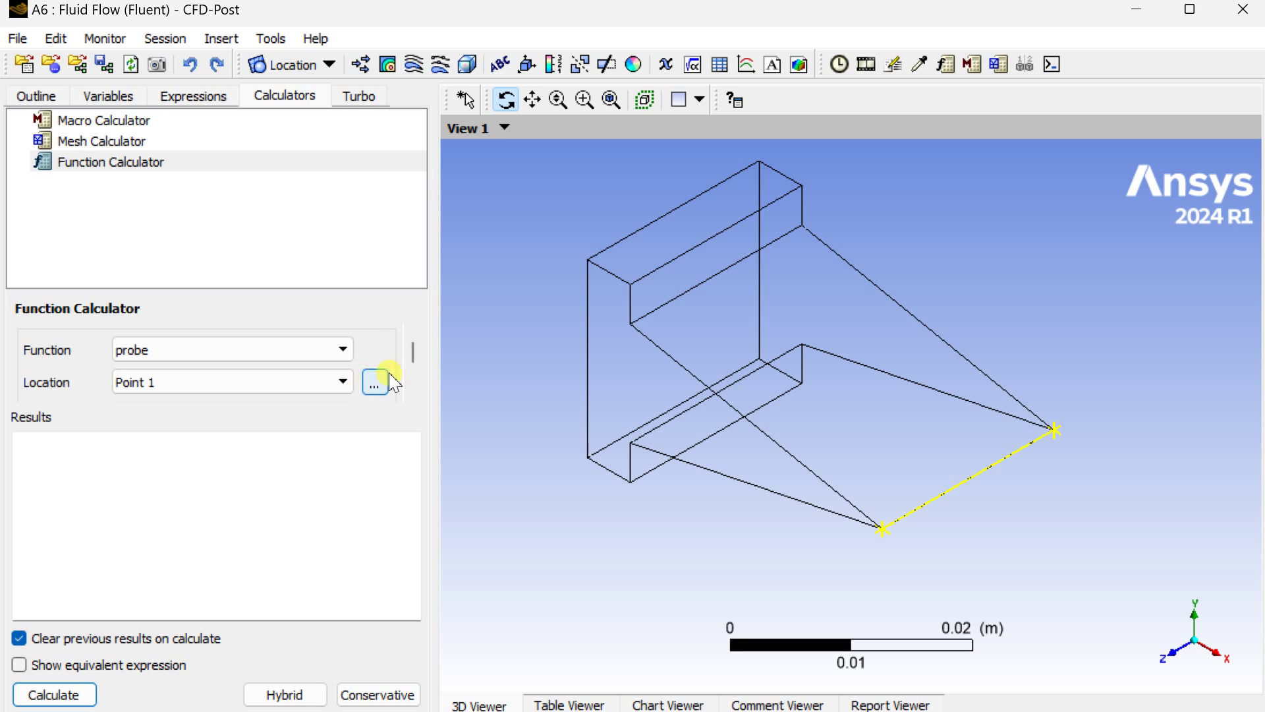
{"action": "left_click_drag", "start_coordinate": [413, 364], "coordinate": [417, 372]}
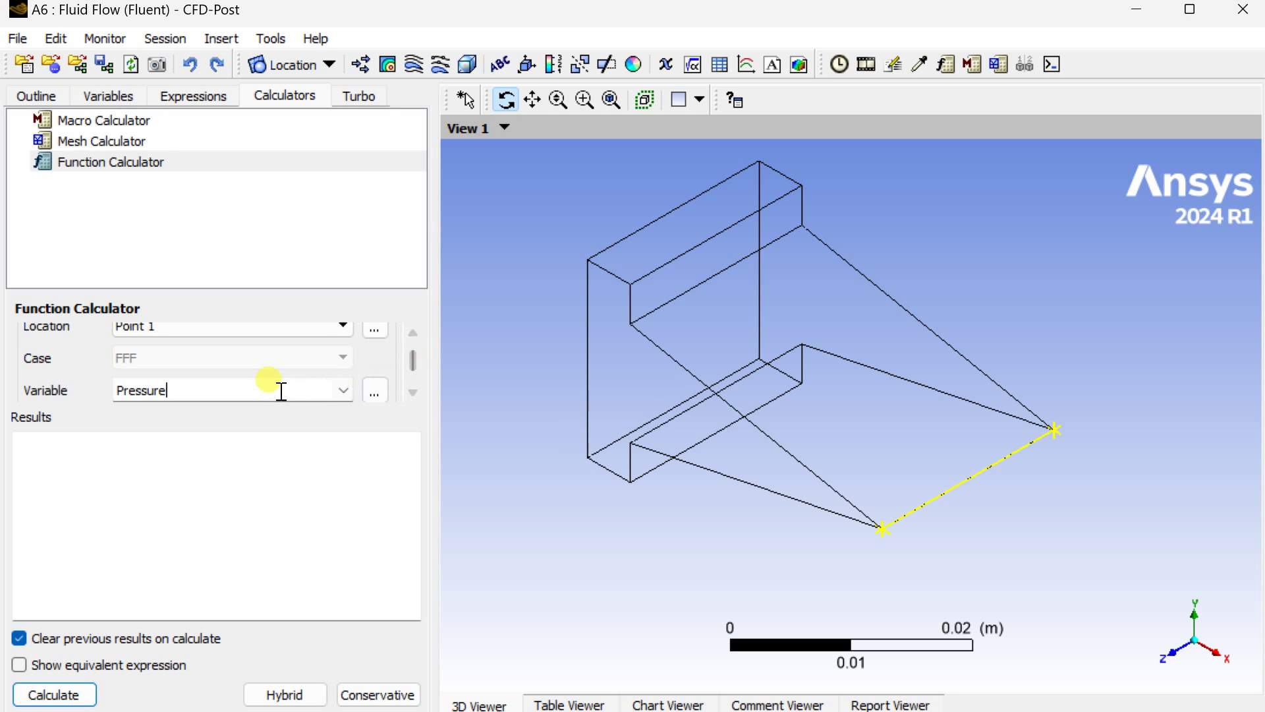
{"action": "left_click", "coordinate": [344, 390]}
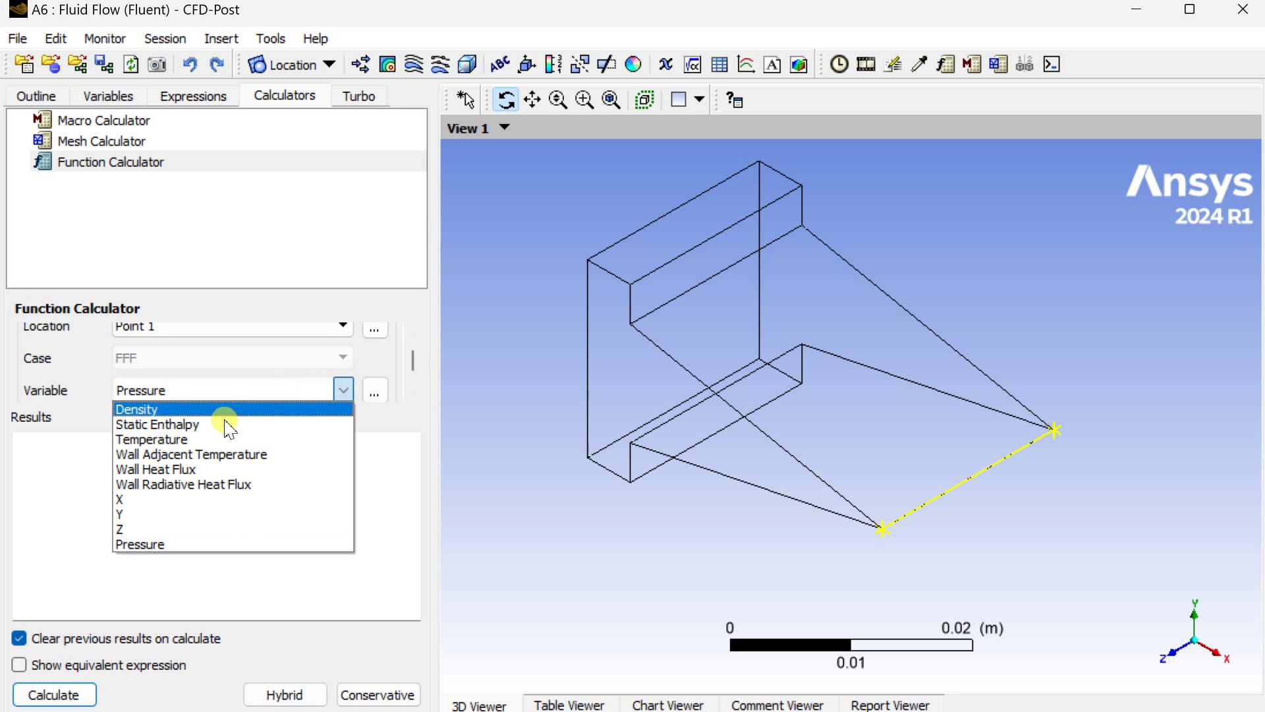
{"action": "left_click", "coordinate": [197, 439]}
{"action": "left_click", "coordinate": [58, 693]}
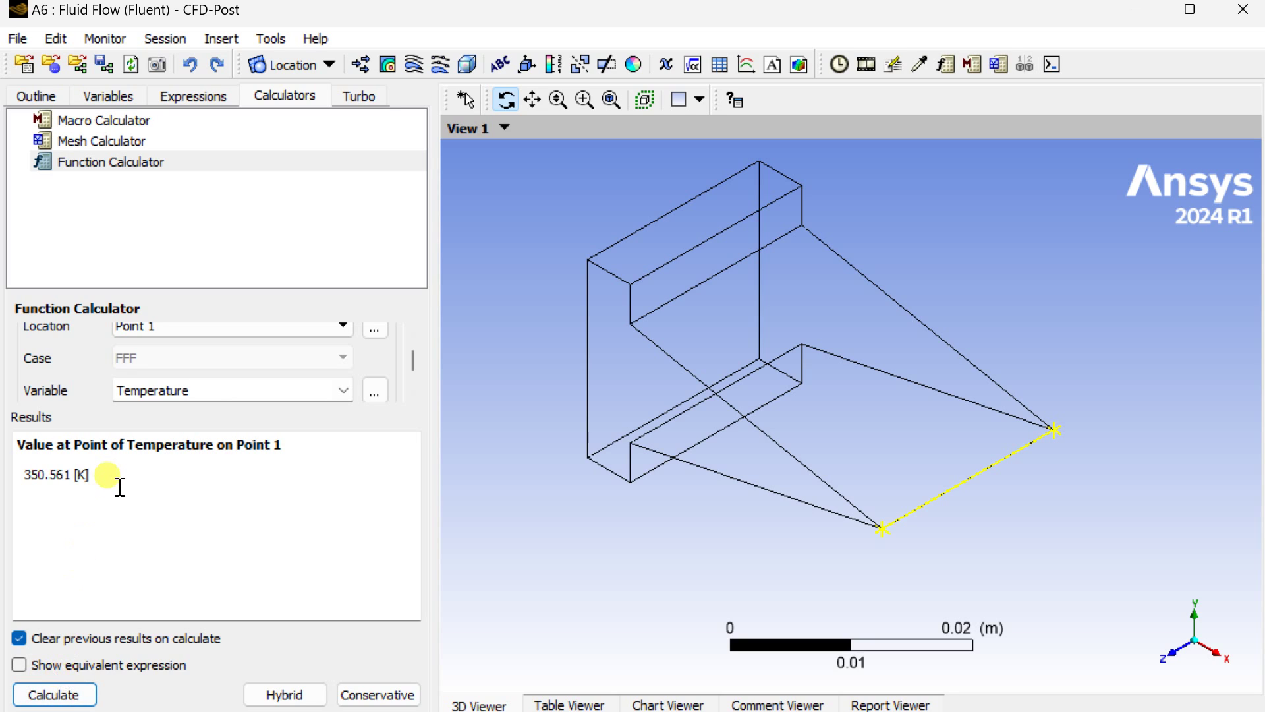
{"action": "left_click_drag", "start_coordinate": [106, 475], "coordinate": [21, 472]}
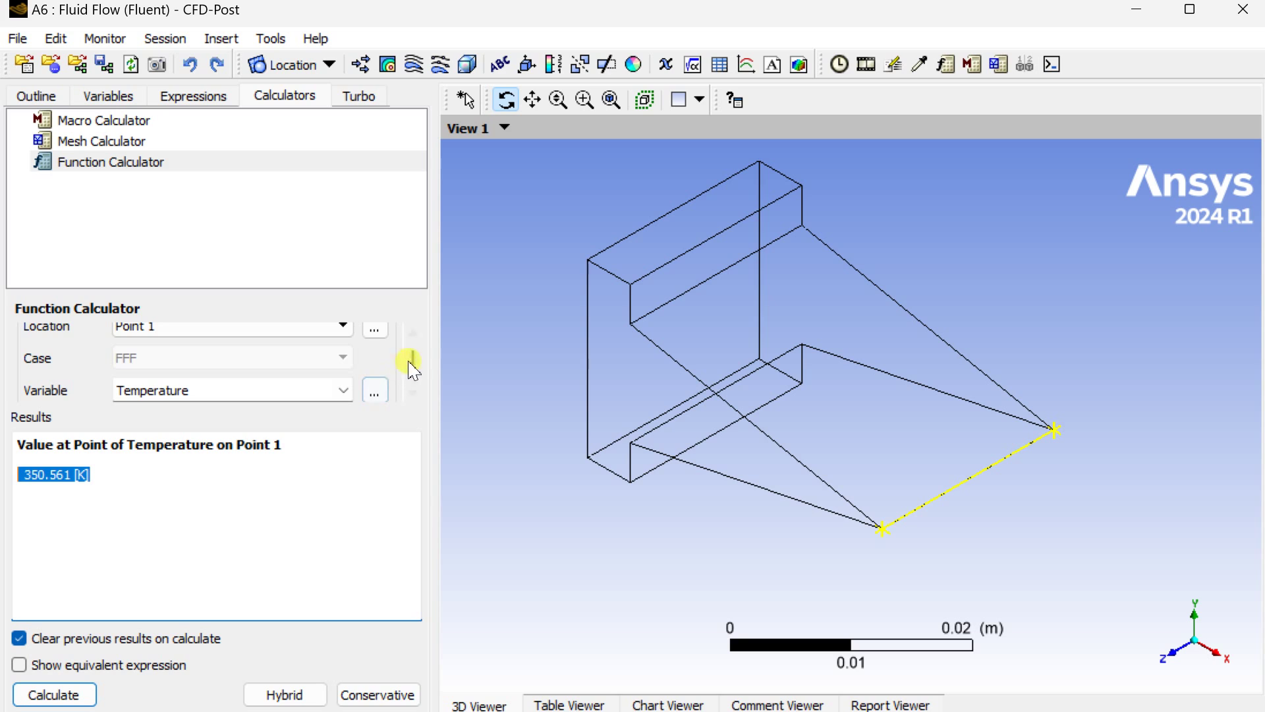
Probe Temperature at Point 2, which also reads 350.561 K
{"action": "left_click", "coordinate": [325, 327]}
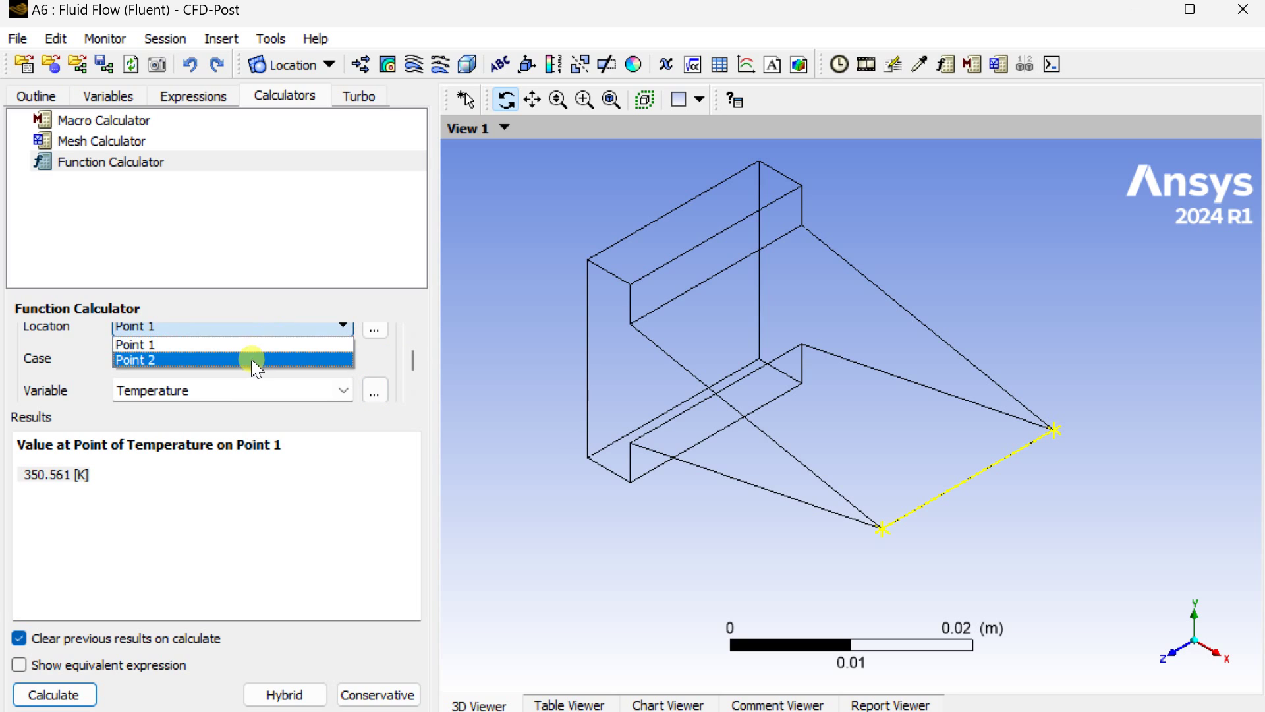
{"action": "left_click", "coordinate": [255, 358]}
{"action": "left_click", "coordinate": [52, 693]}
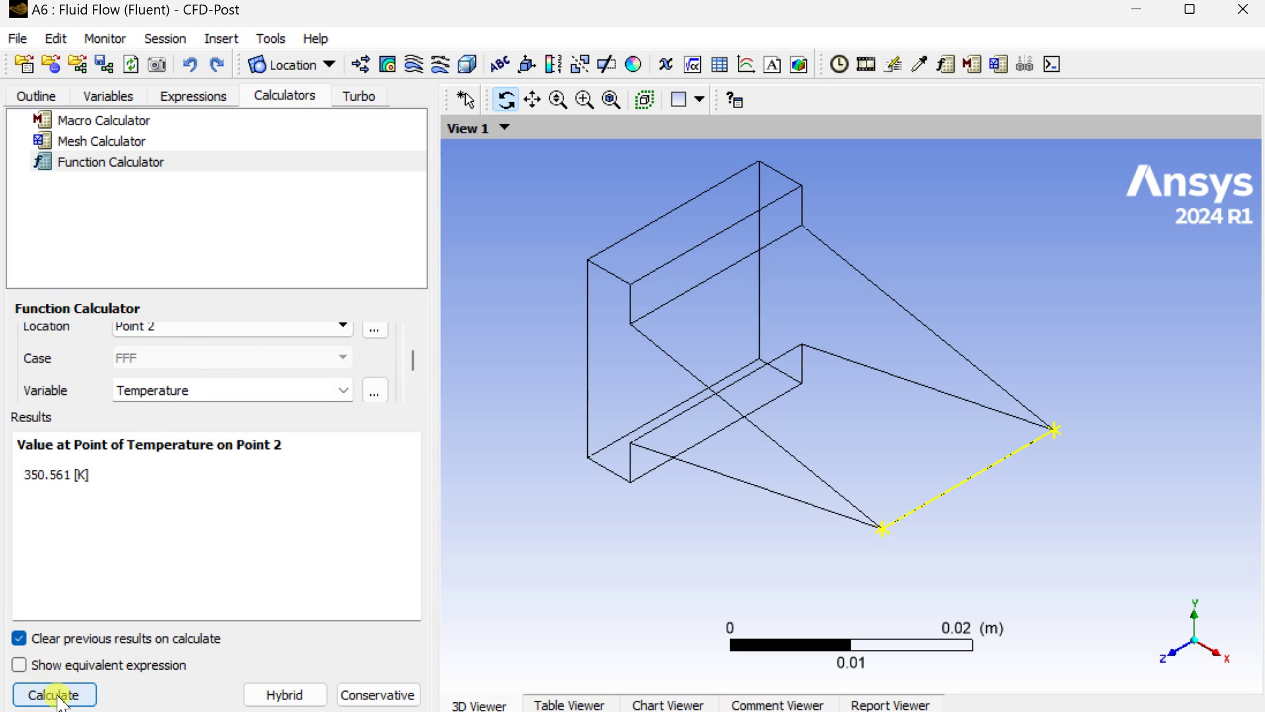
{"action": "left_click_drag", "start_coordinate": [94, 481], "coordinate": [26, 478]}
{"action": "left_click", "coordinate": [184, 479]}
{"action": "left_click", "coordinate": [173, 227]}
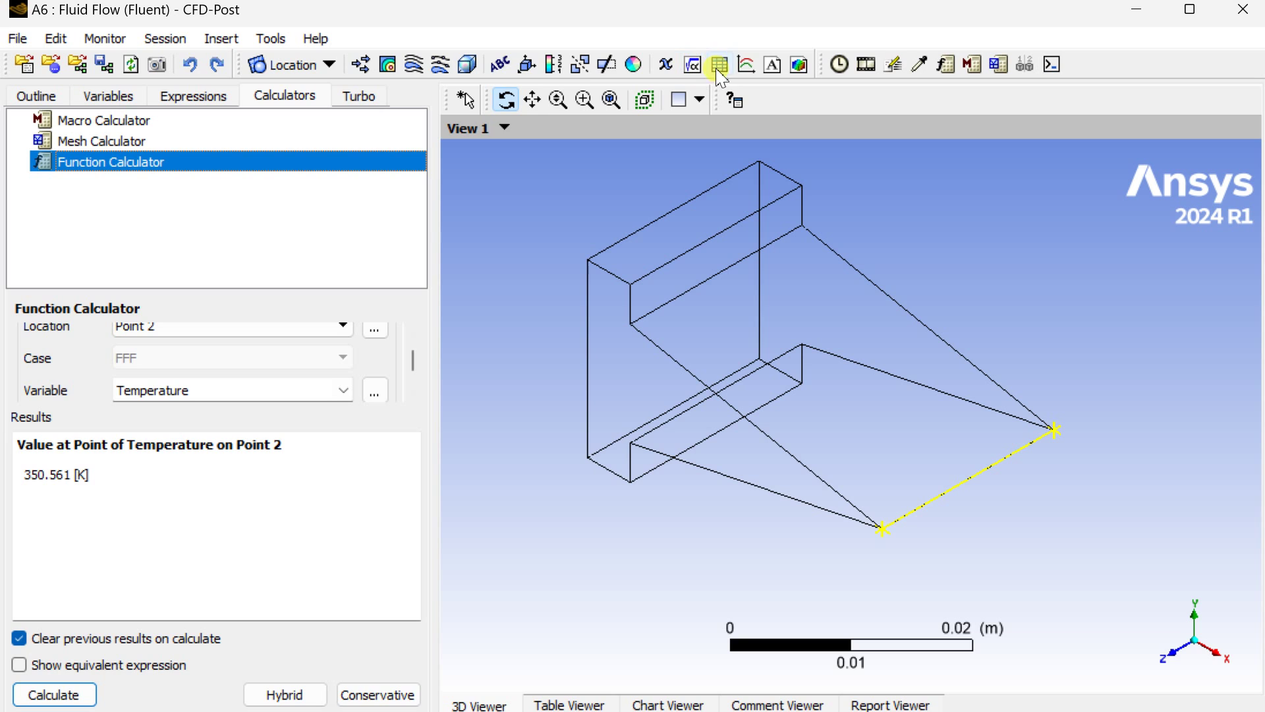
Create Chart 1 and set its X-axis variable to Z
{"action": "left_click", "coordinate": [746, 64]}
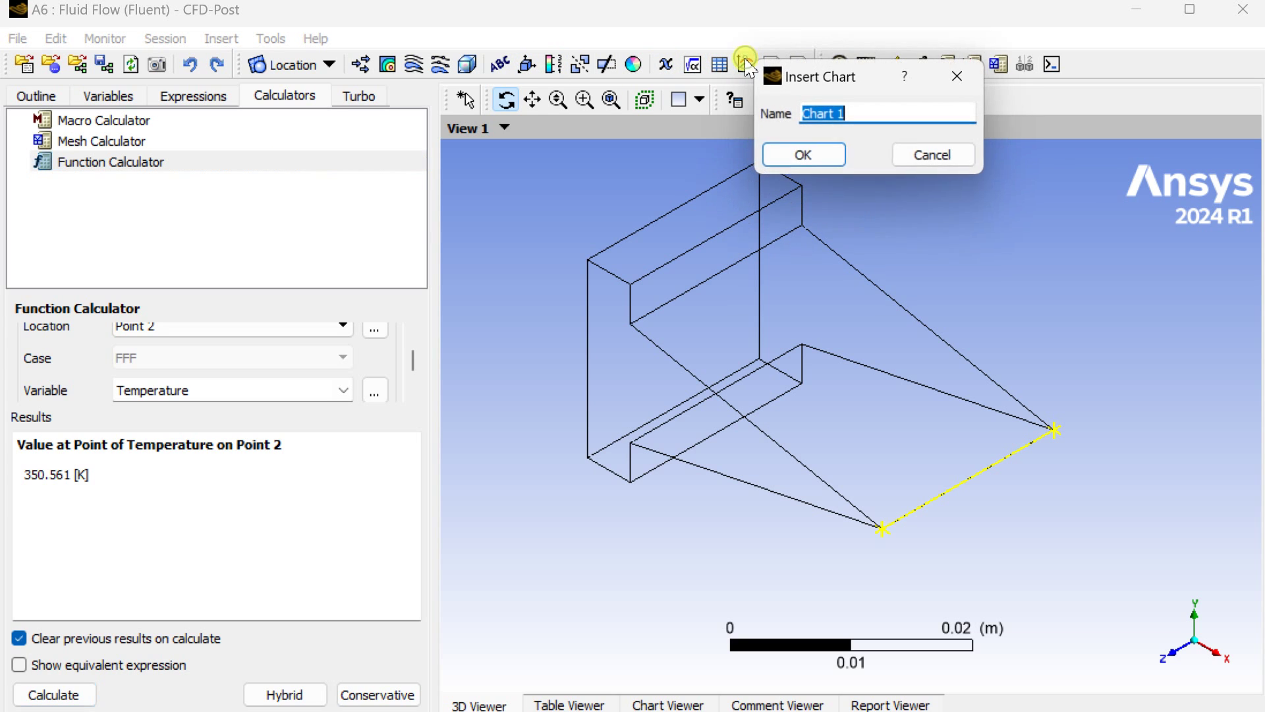
{"action": "left_click", "coordinate": [806, 156]}
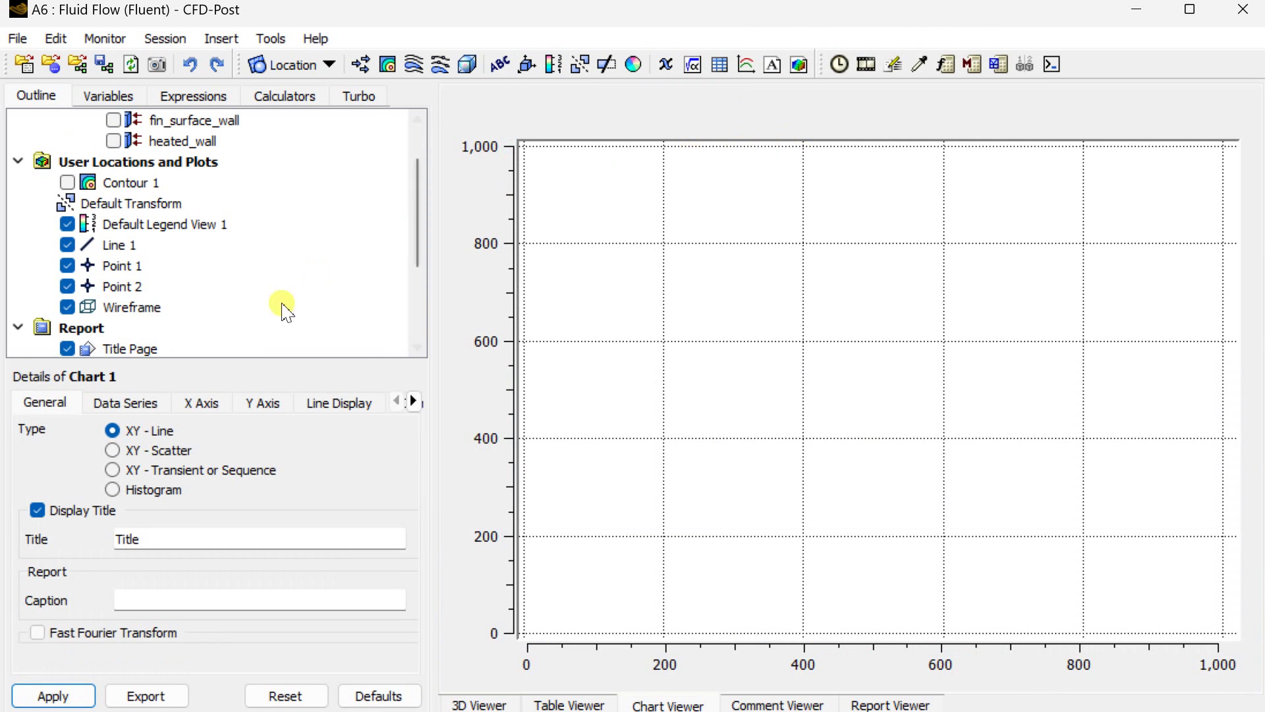
{"action": "left_click", "coordinate": [151, 414]}
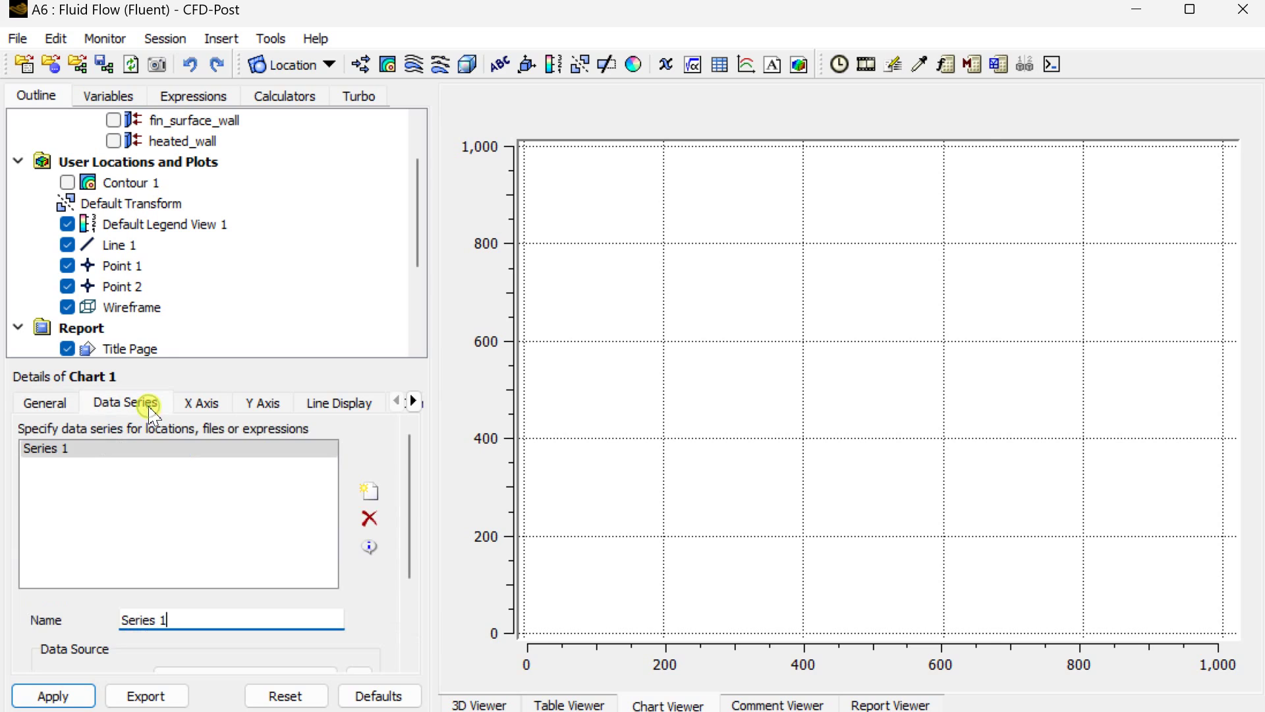
{"action": "left_click", "coordinate": [201, 411]}
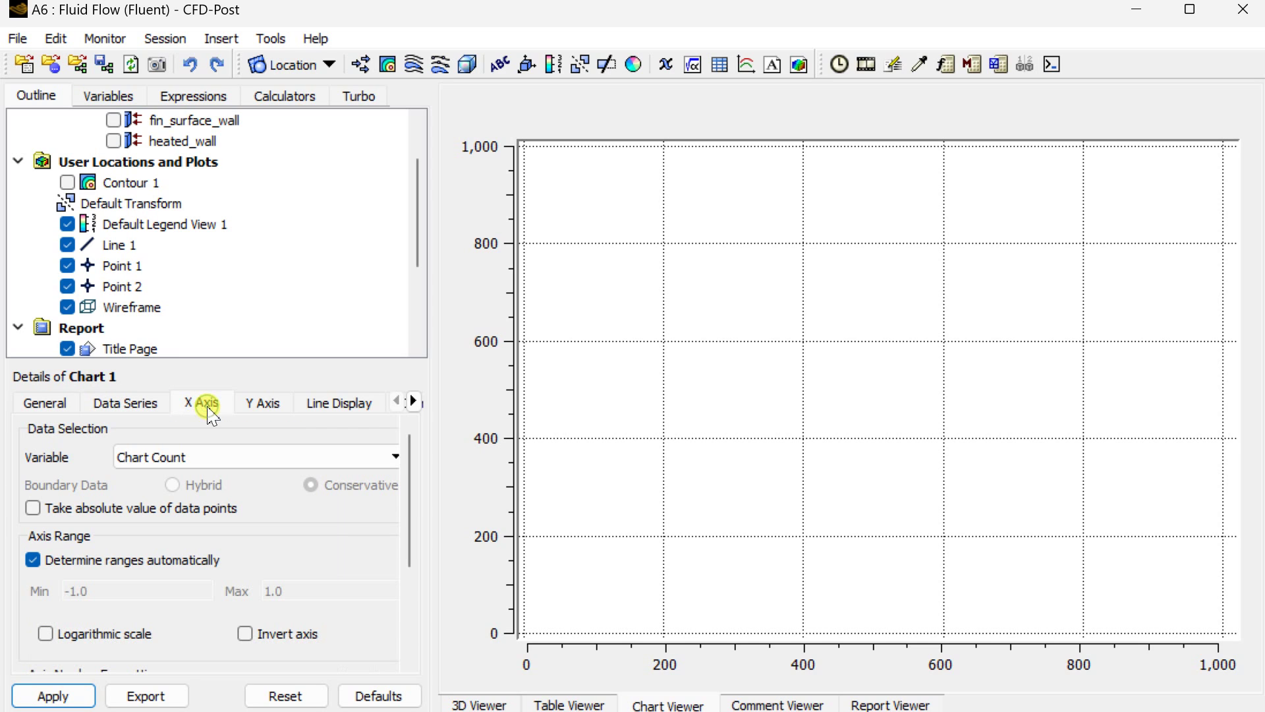
{"action": "left_click", "coordinate": [245, 458]}
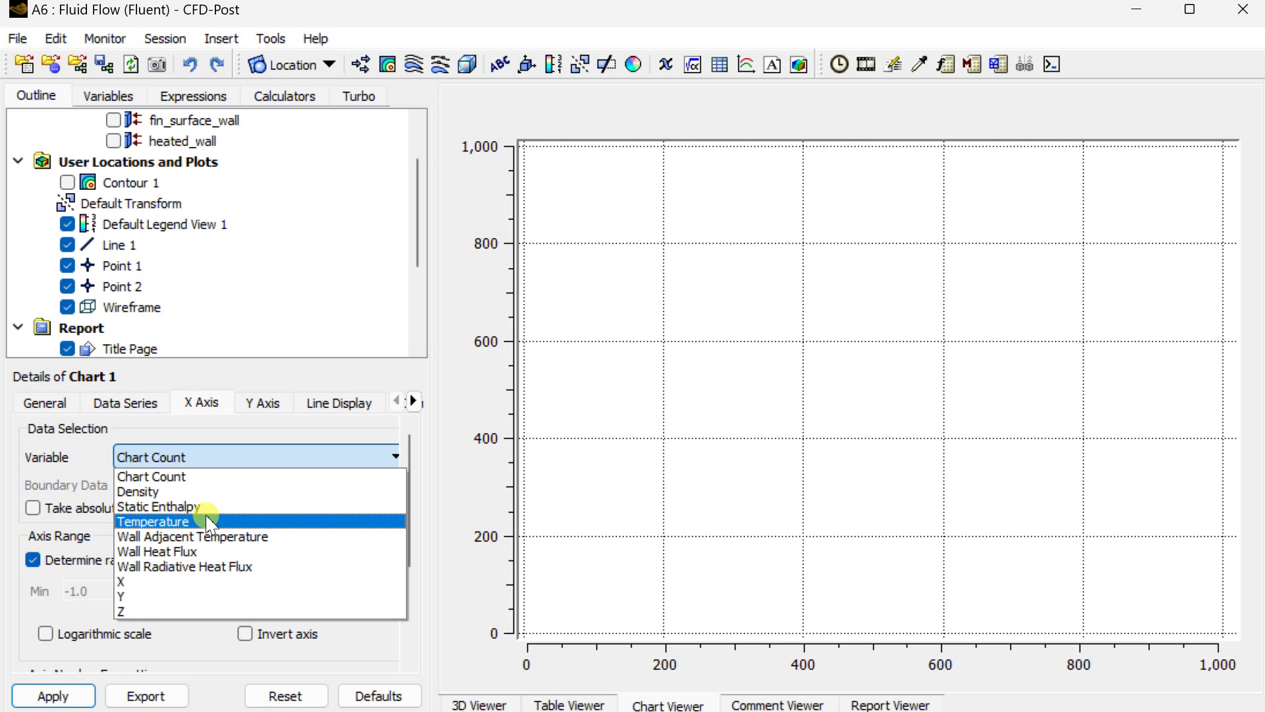
{"action": "left_click", "coordinate": [208, 522]}
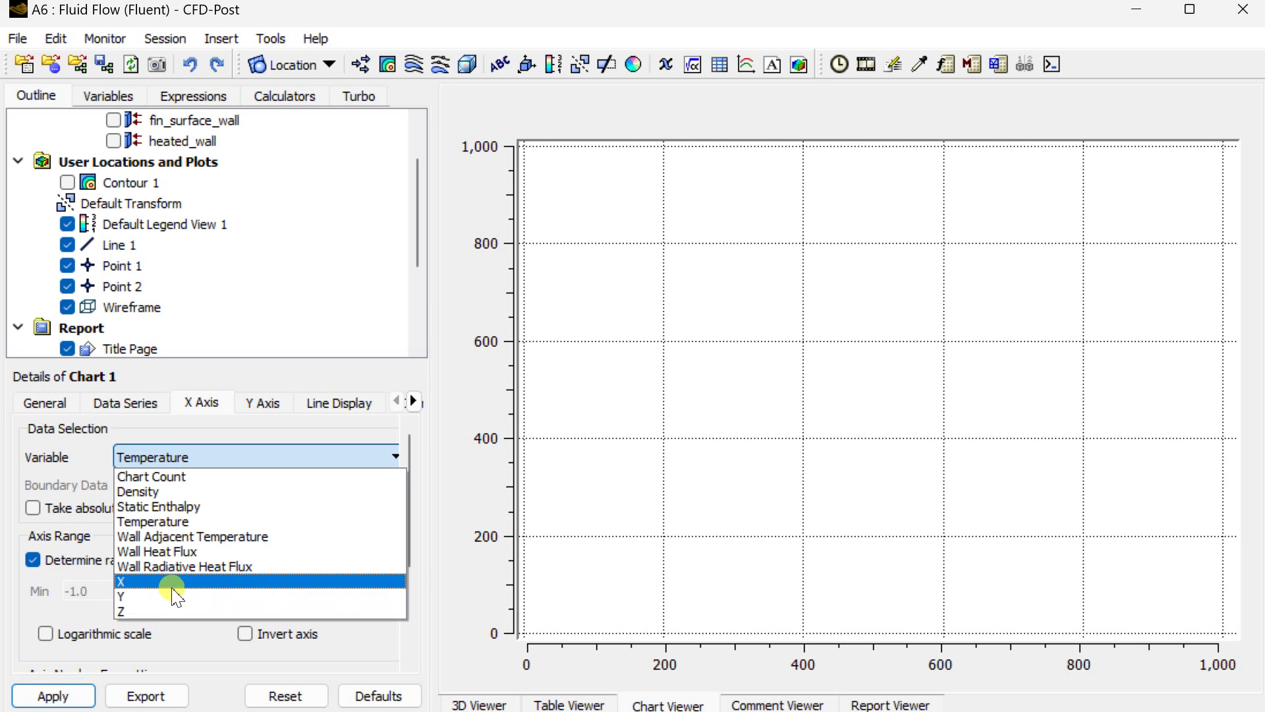
{"action": "left_click", "coordinate": [173, 610]}
Plot Wall Adjacent Temperature on the Y-axis along Line 1 and apply the chart
{"action": "left_click", "coordinate": [287, 411]}
{"action": "left_click", "coordinate": [249, 457]}
{"action": "left_click", "coordinate": [168, 518]}
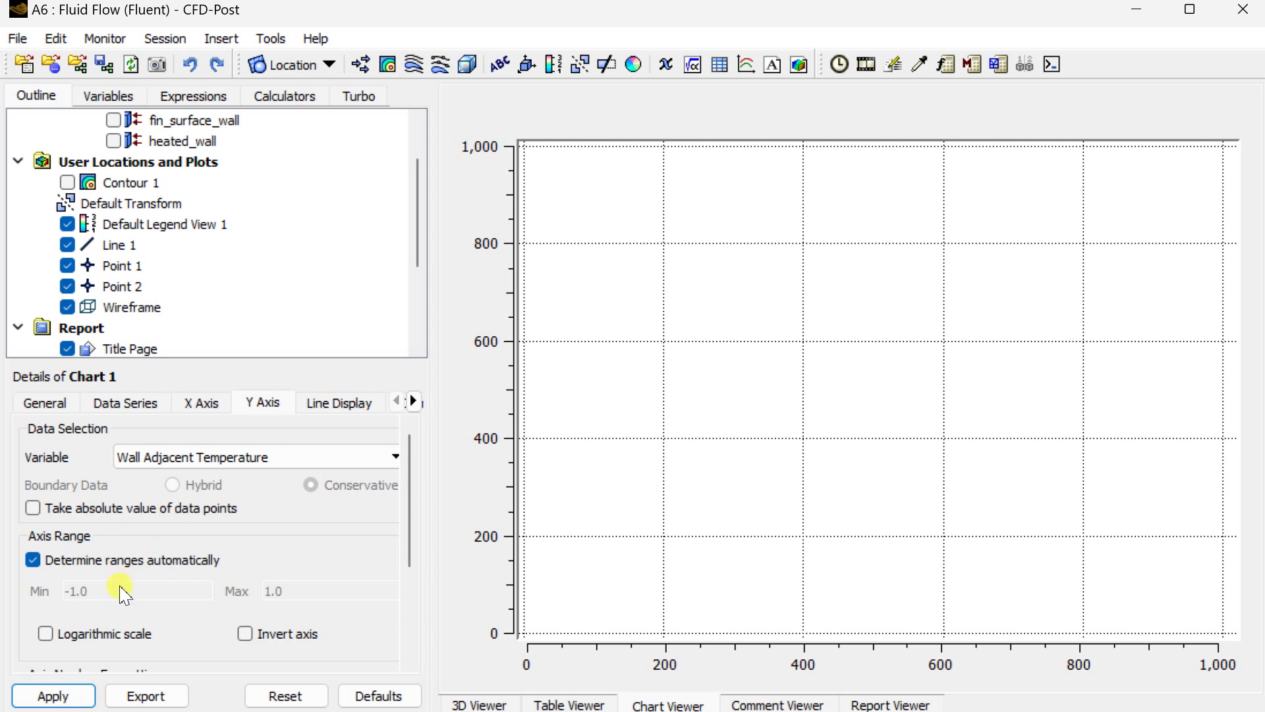
{"action": "left_click", "coordinate": [131, 403]}
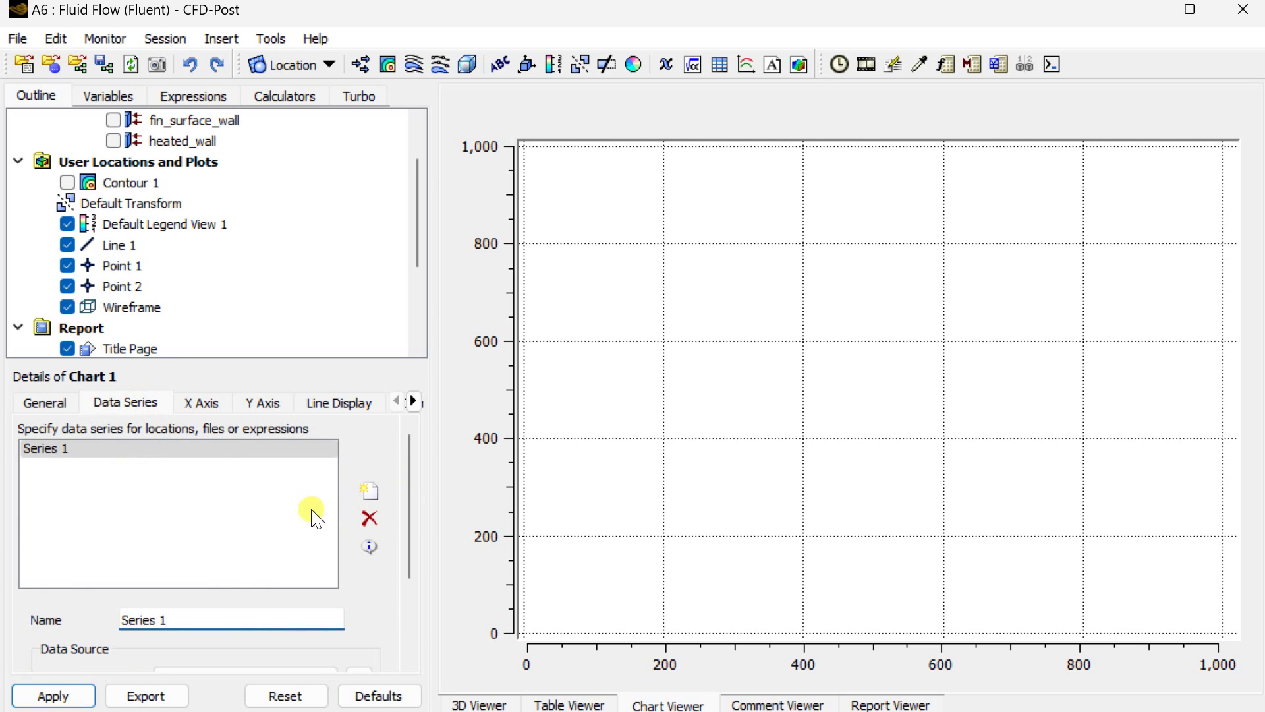
{"action": "scroll", "coordinate": [406, 573], "scroll_direction": "down", "scroll_amount": 3}
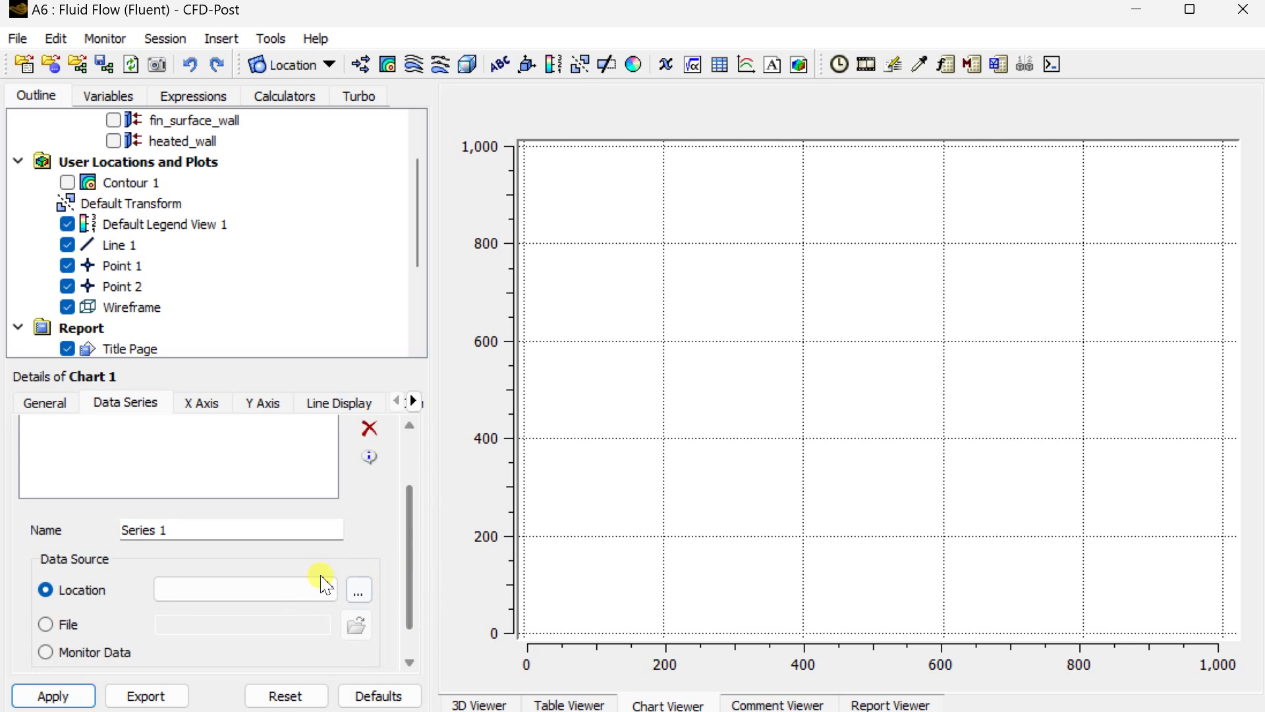
{"action": "left_click", "coordinate": [285, 586]}
{"action": "left_click", "coordinate": [234, 606]}
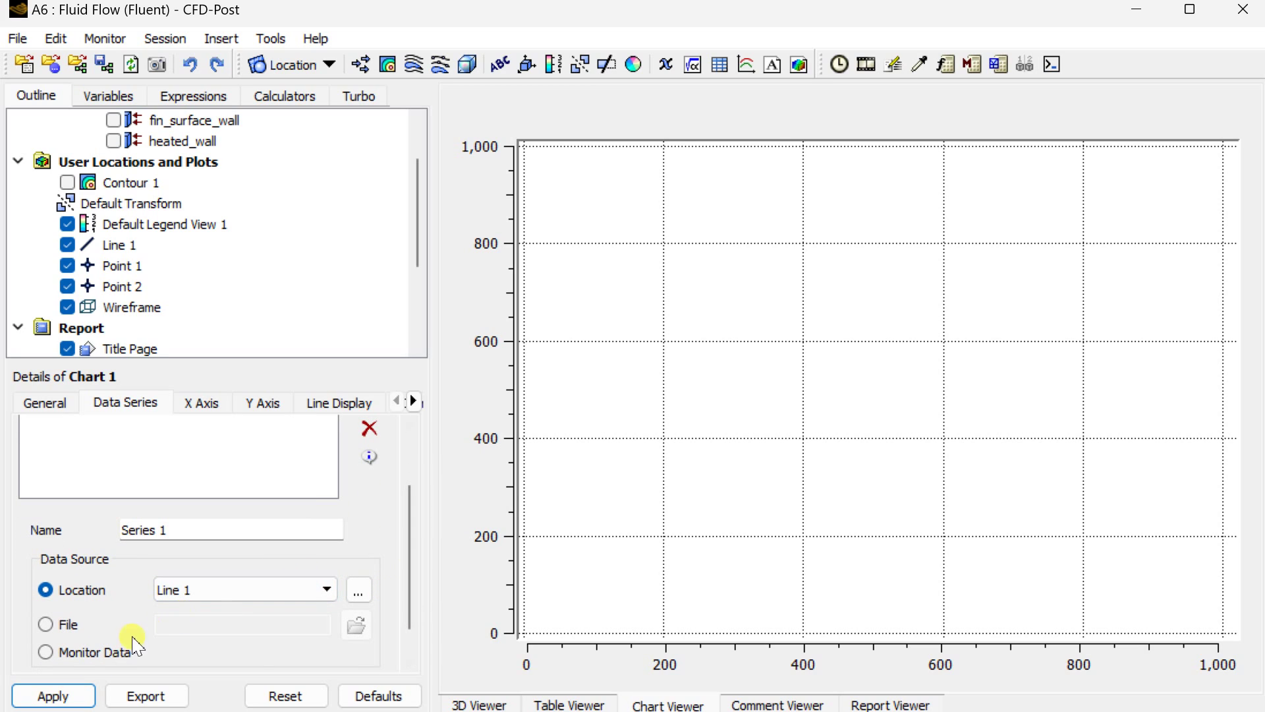
{"action": "left_click", "coordinate": [69, 696]}
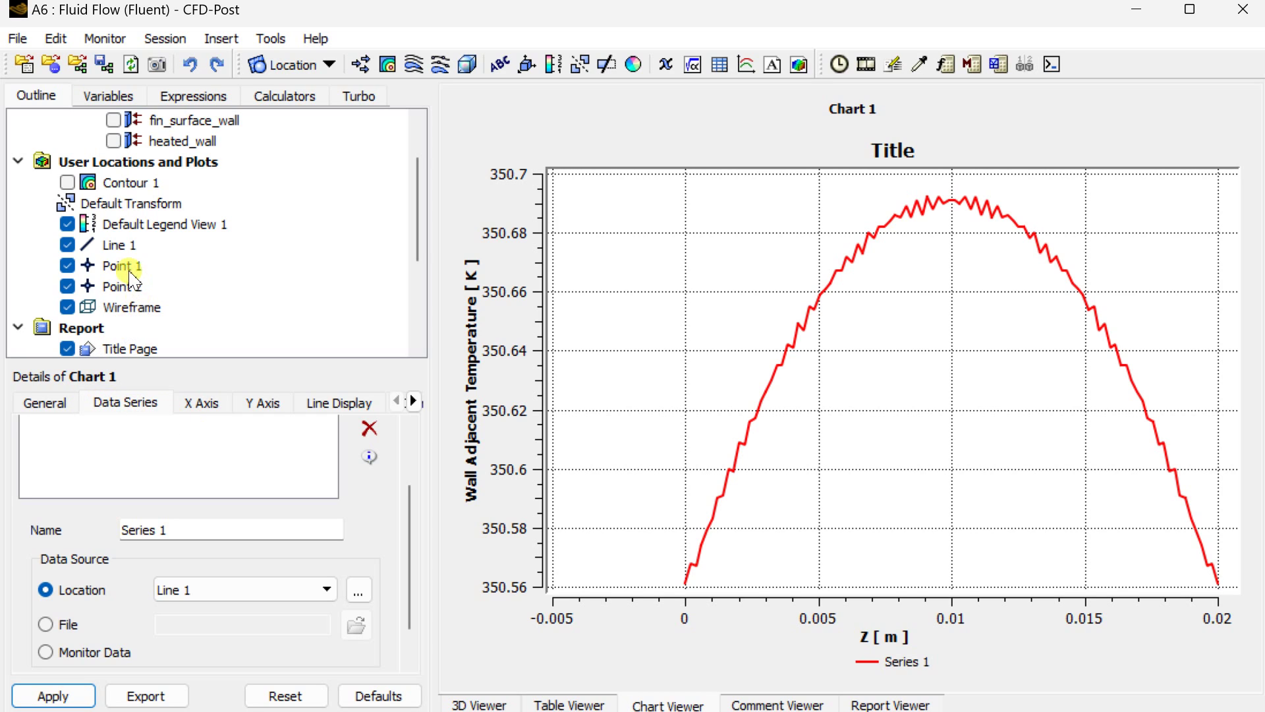
Change Line 1's samples to 200, then 50, and show Contour 1 again
{"action": "left_click", "coordinate": [113, 245]}
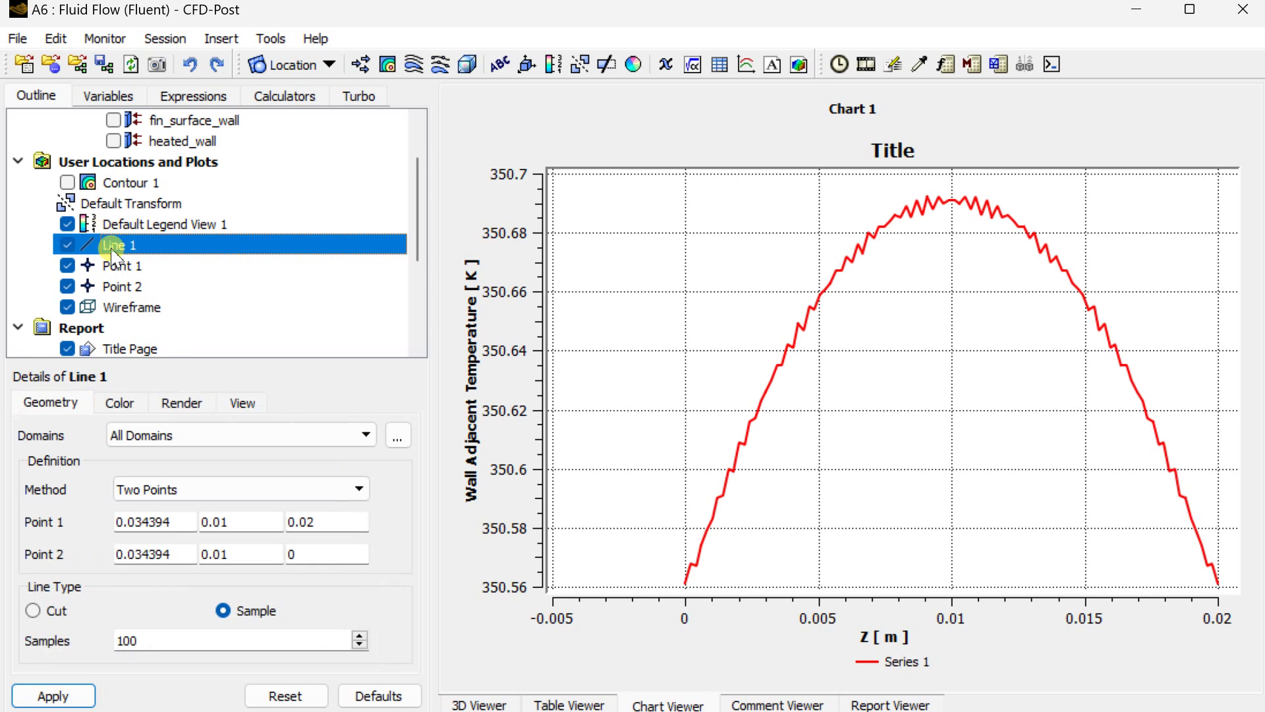
{"action": "left_click", "coordinate": [155, 639]}
{"action": "left_click_drag", "start_coordinate": [150, 642], "coordinate": [110, 652]}
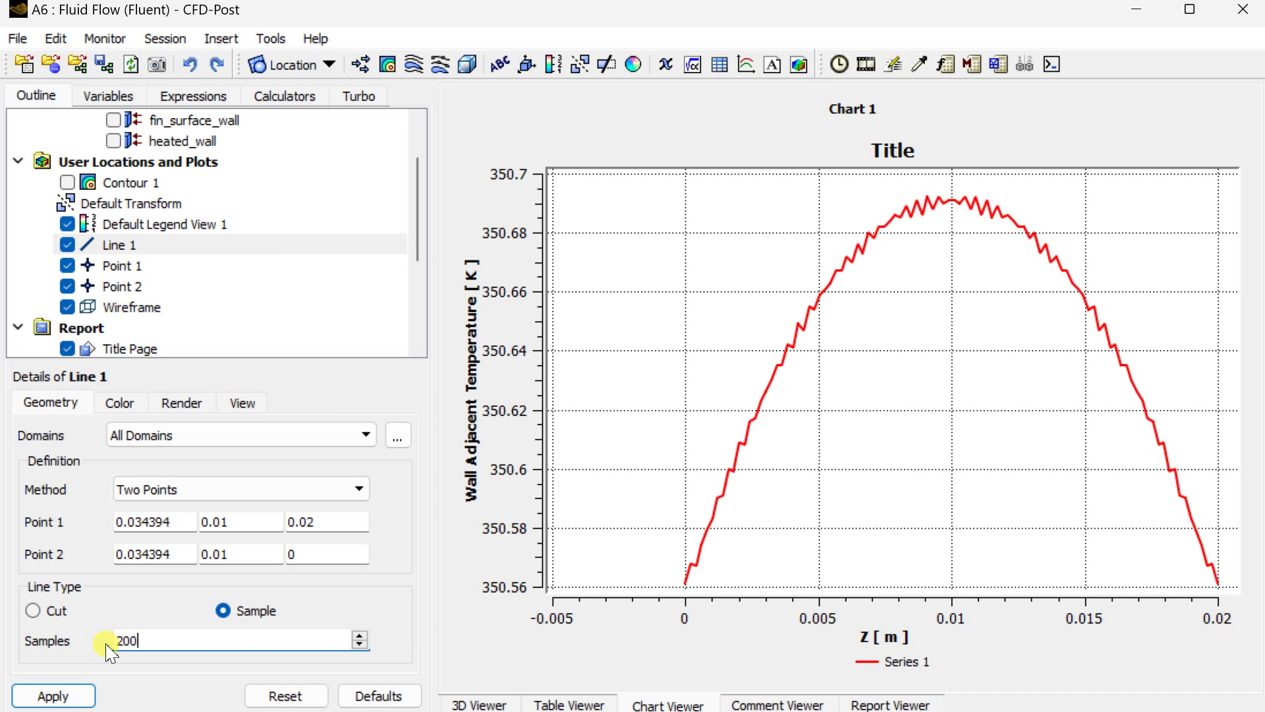
{"action": "left_click", "coordinate": [73, 698]}
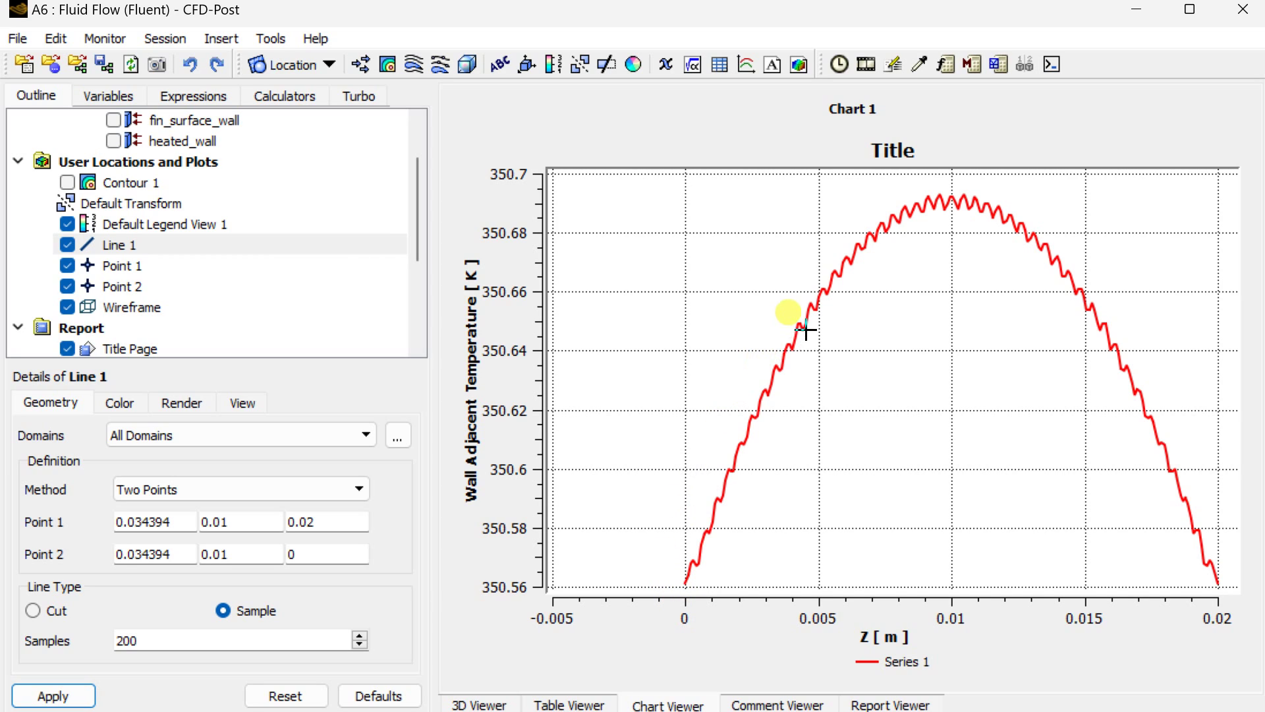
{"action": "left_click_drag", "start_coordinate": [161, 637], "coordinate": [112, 638]}
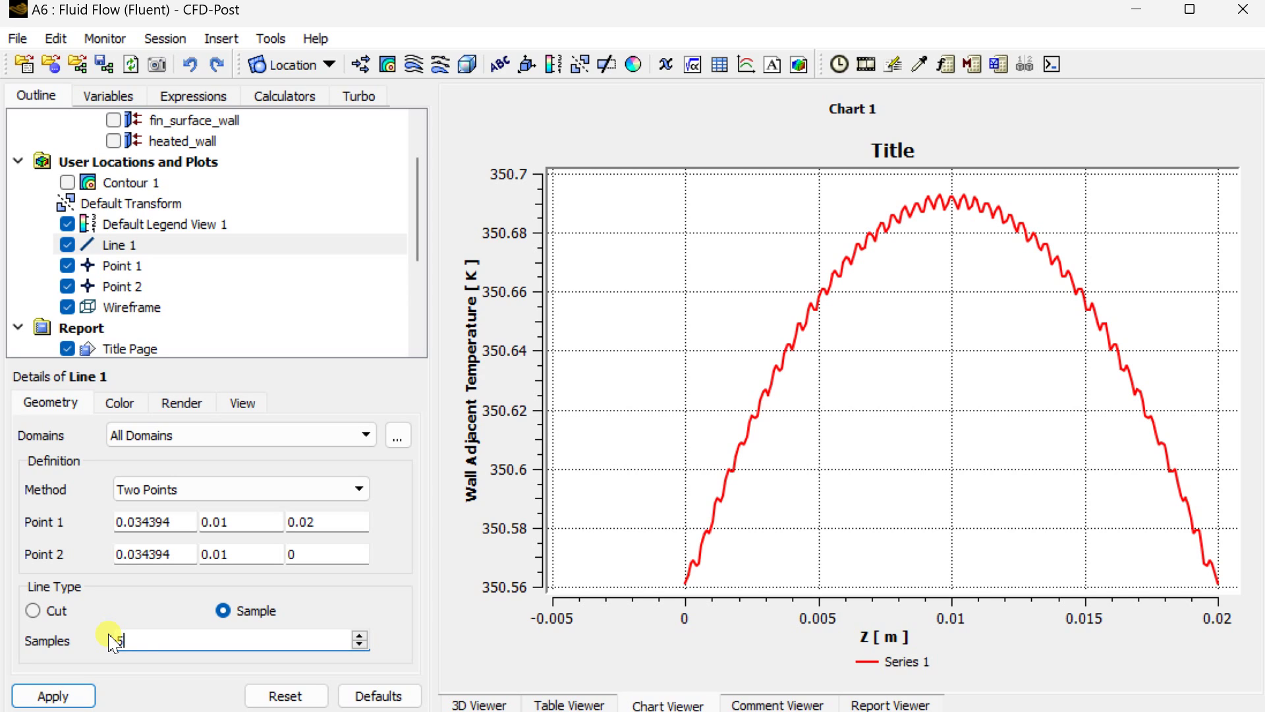
{"action": "left_click", "coordinate": [51, 693]}
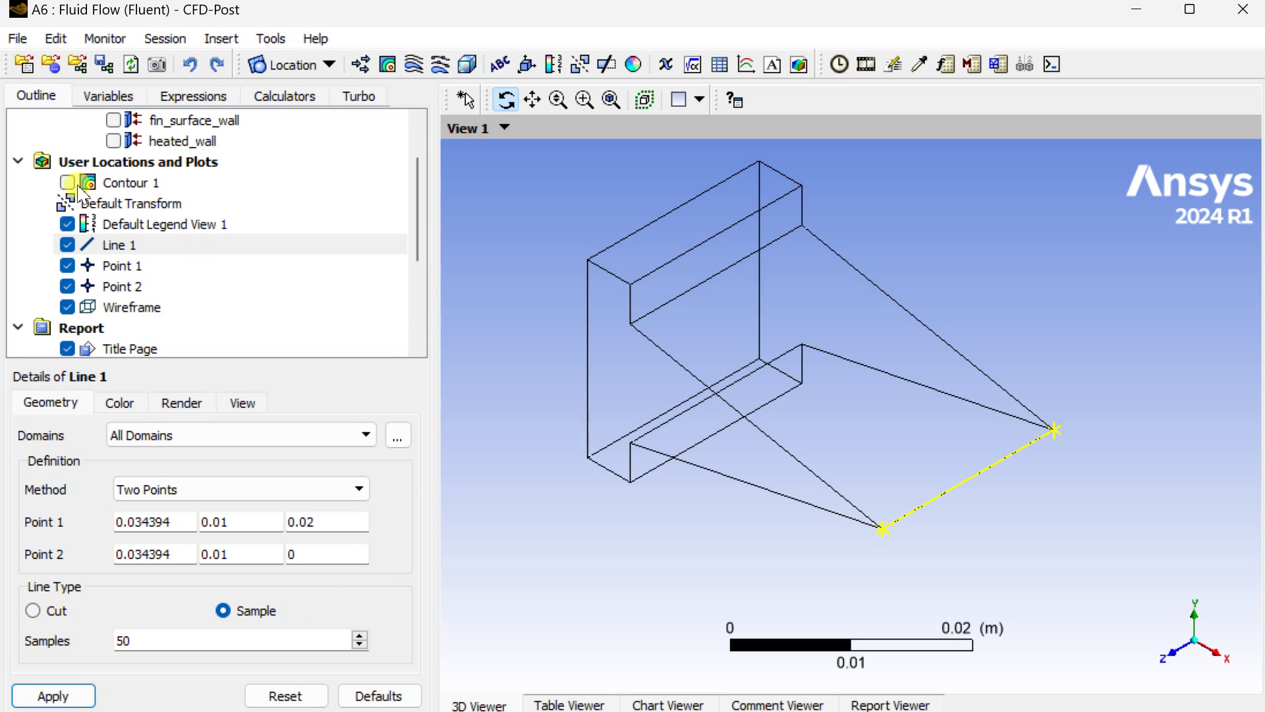
{"action": "left_click", "coordinate": [68, 183]}
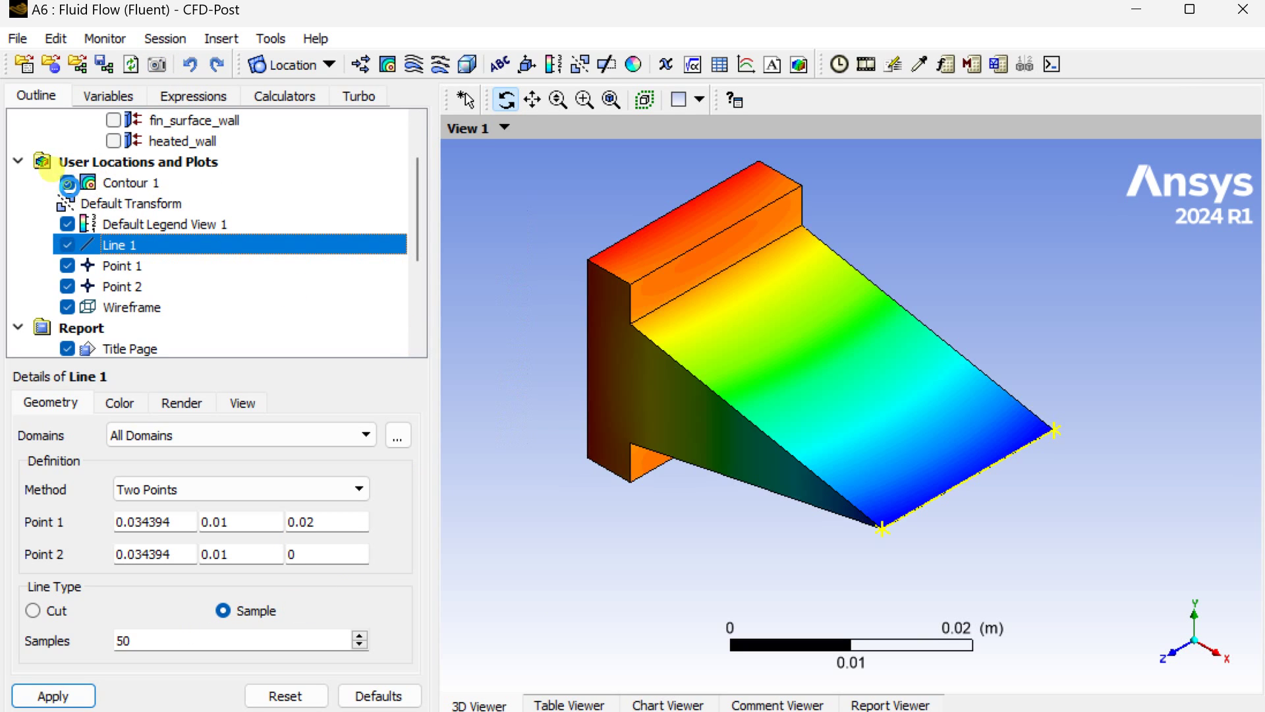